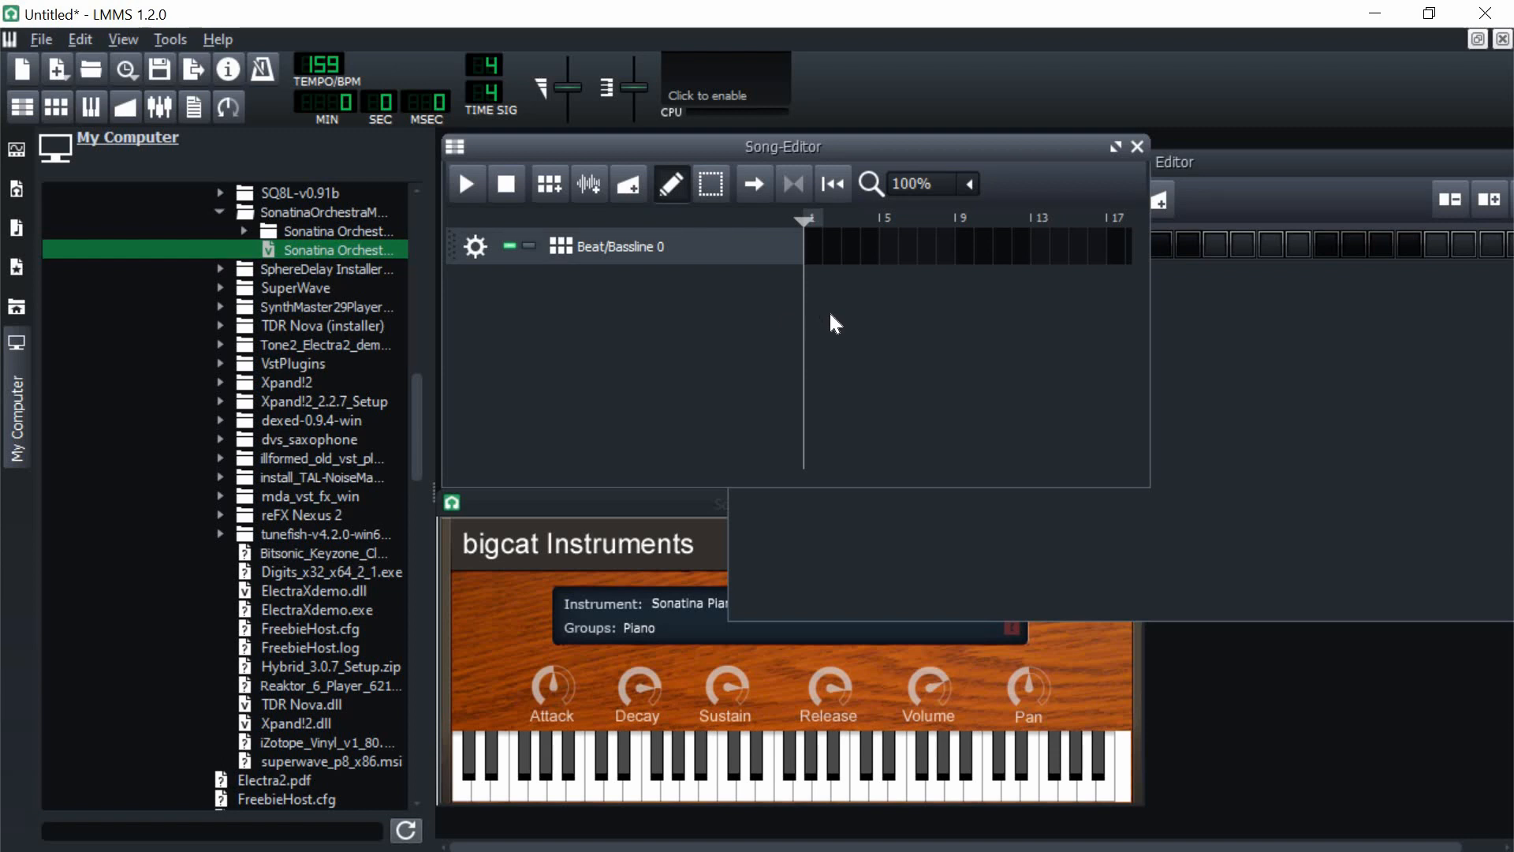
Step: Enable the master output visualizer and set the project tempo to 166 BPM
drag(749, 144, 752, 168)
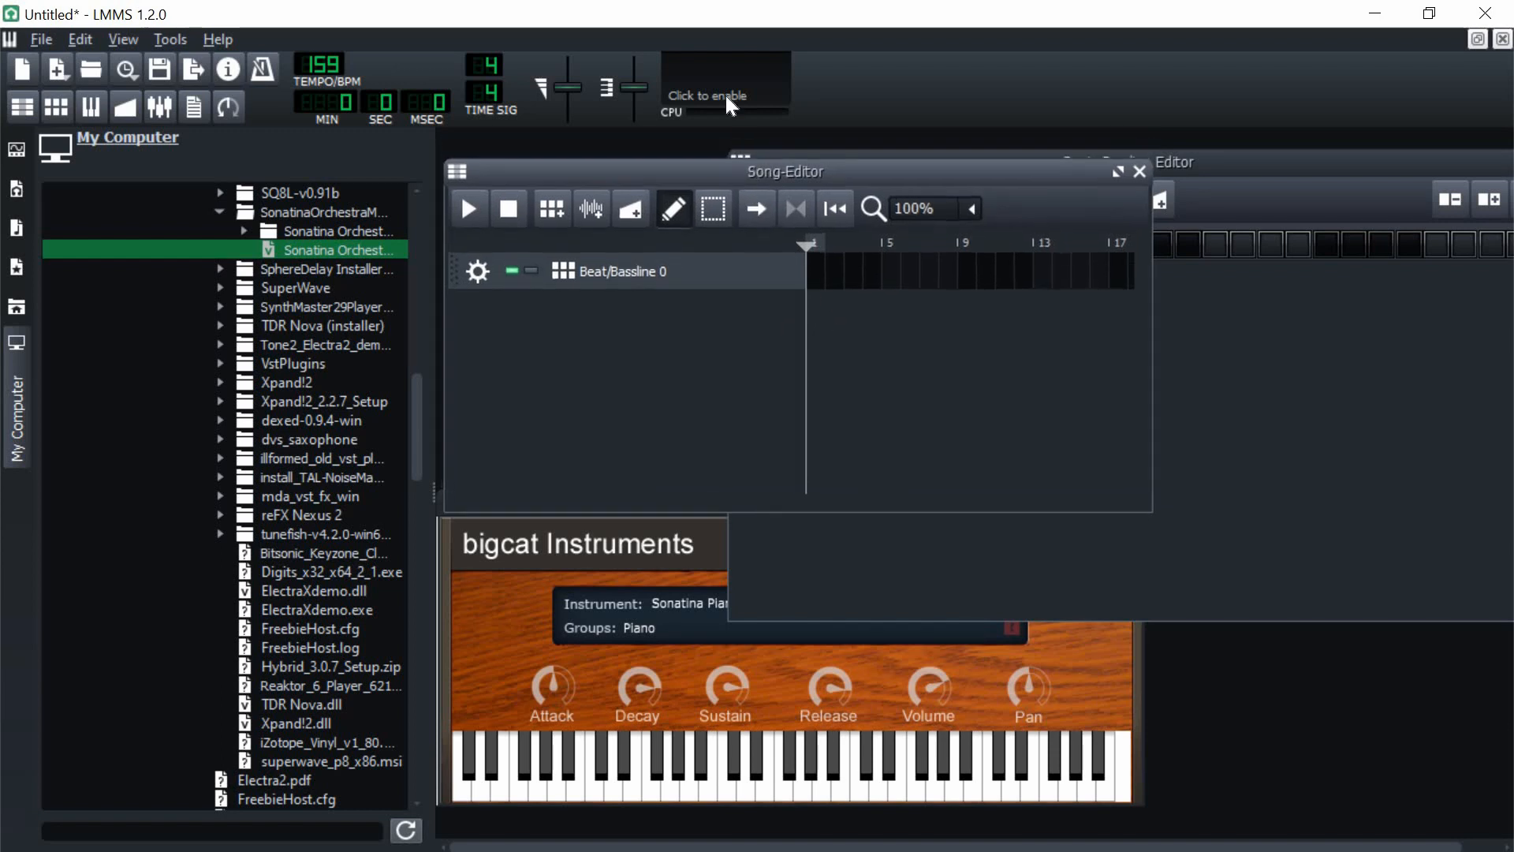
click(725, 90)
drag(321, 66, 329, 71)
drag(433, 401, 459, 402)
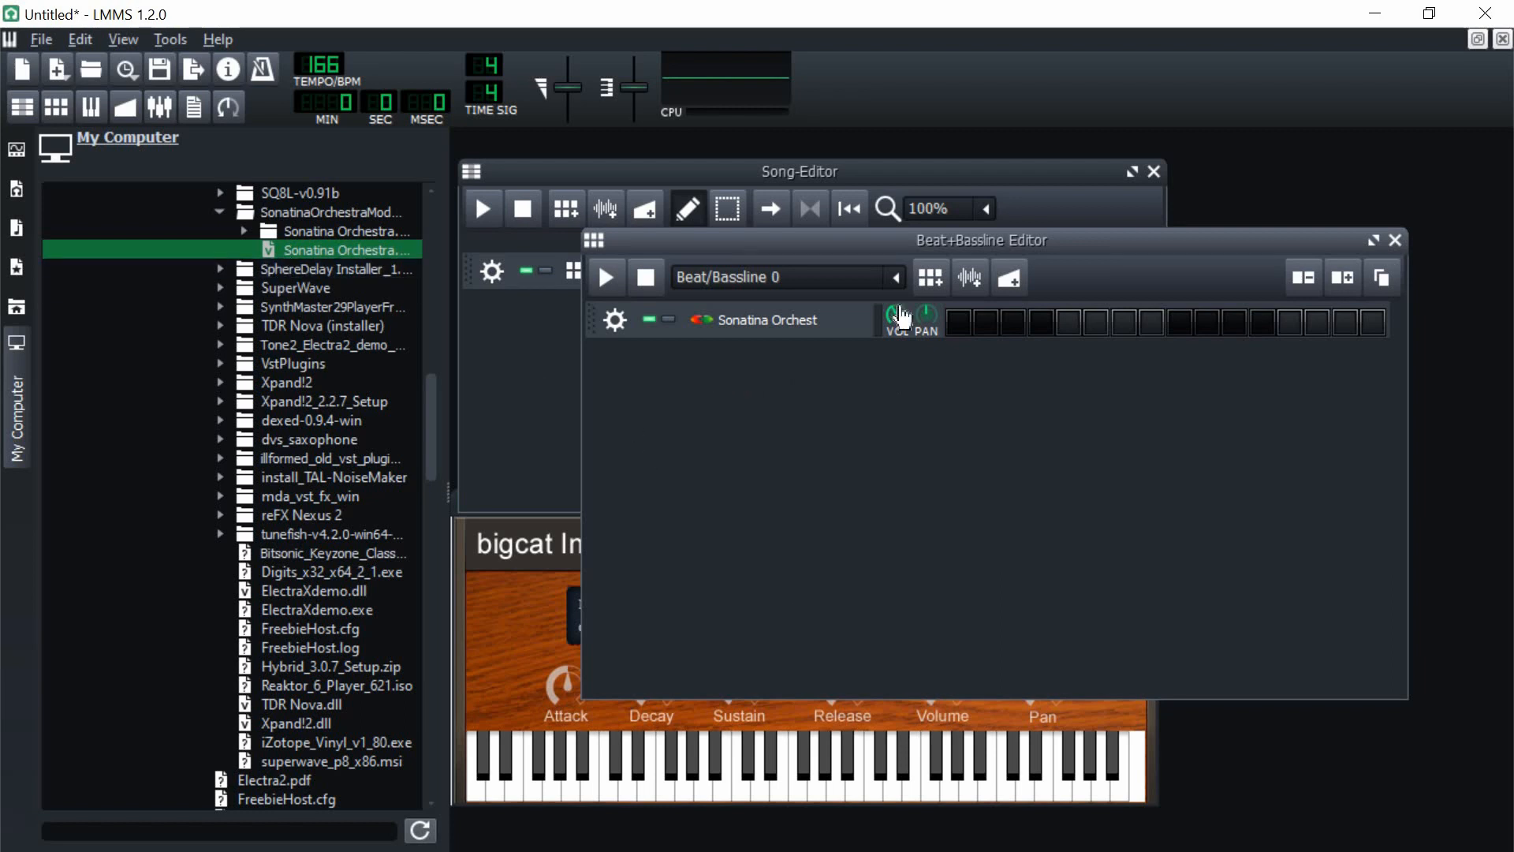
Step: Inspect the Sonatina Orchest plug-in's instrument list, keeping Sonatina Piano as the instrument
click(794, 322)
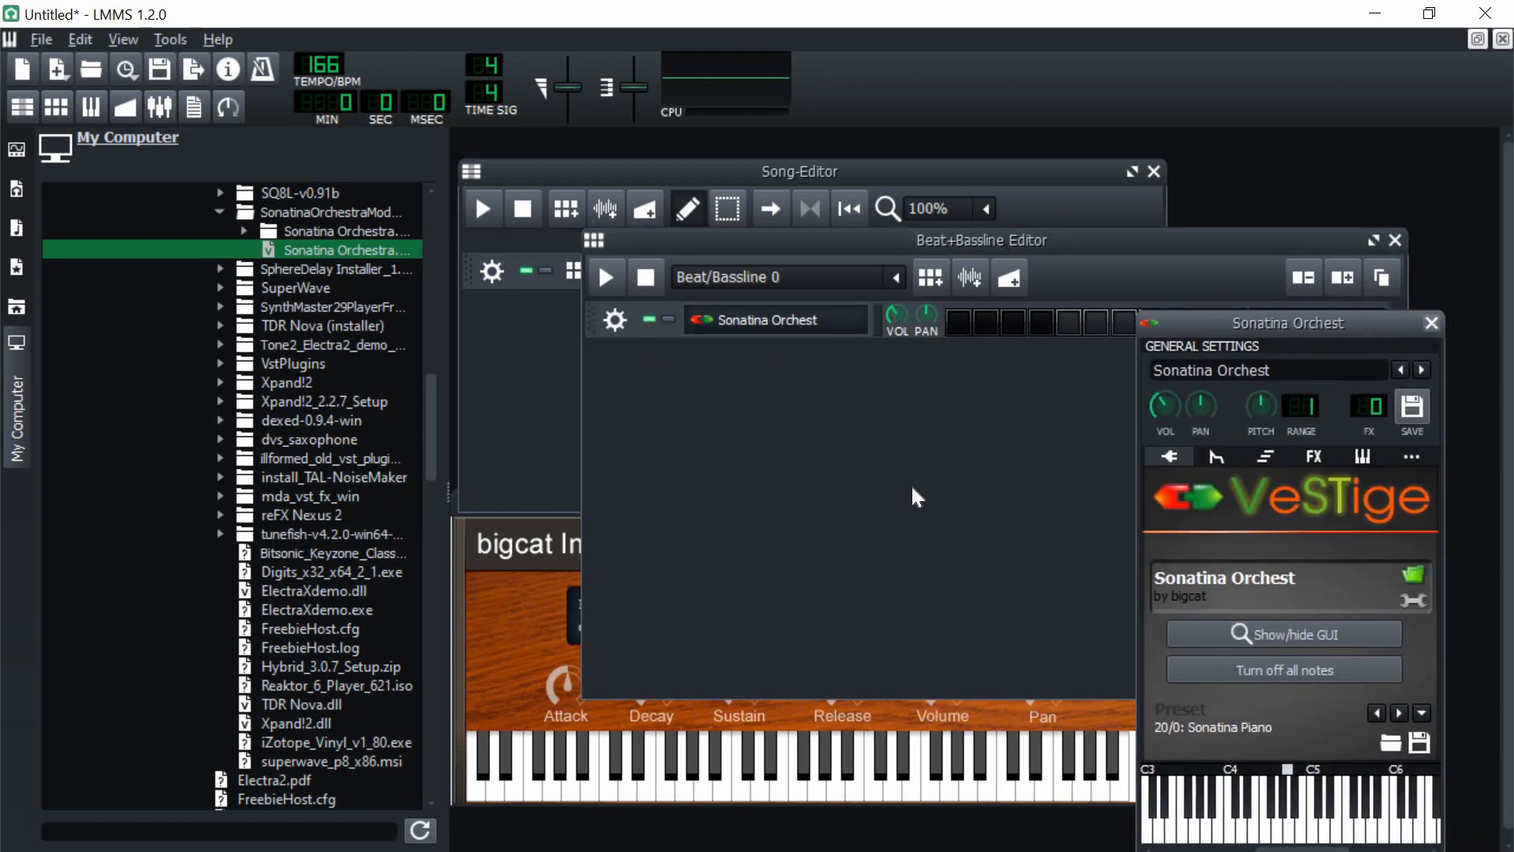
click(1500, 313)
click(691, 614)
click(688, 609)
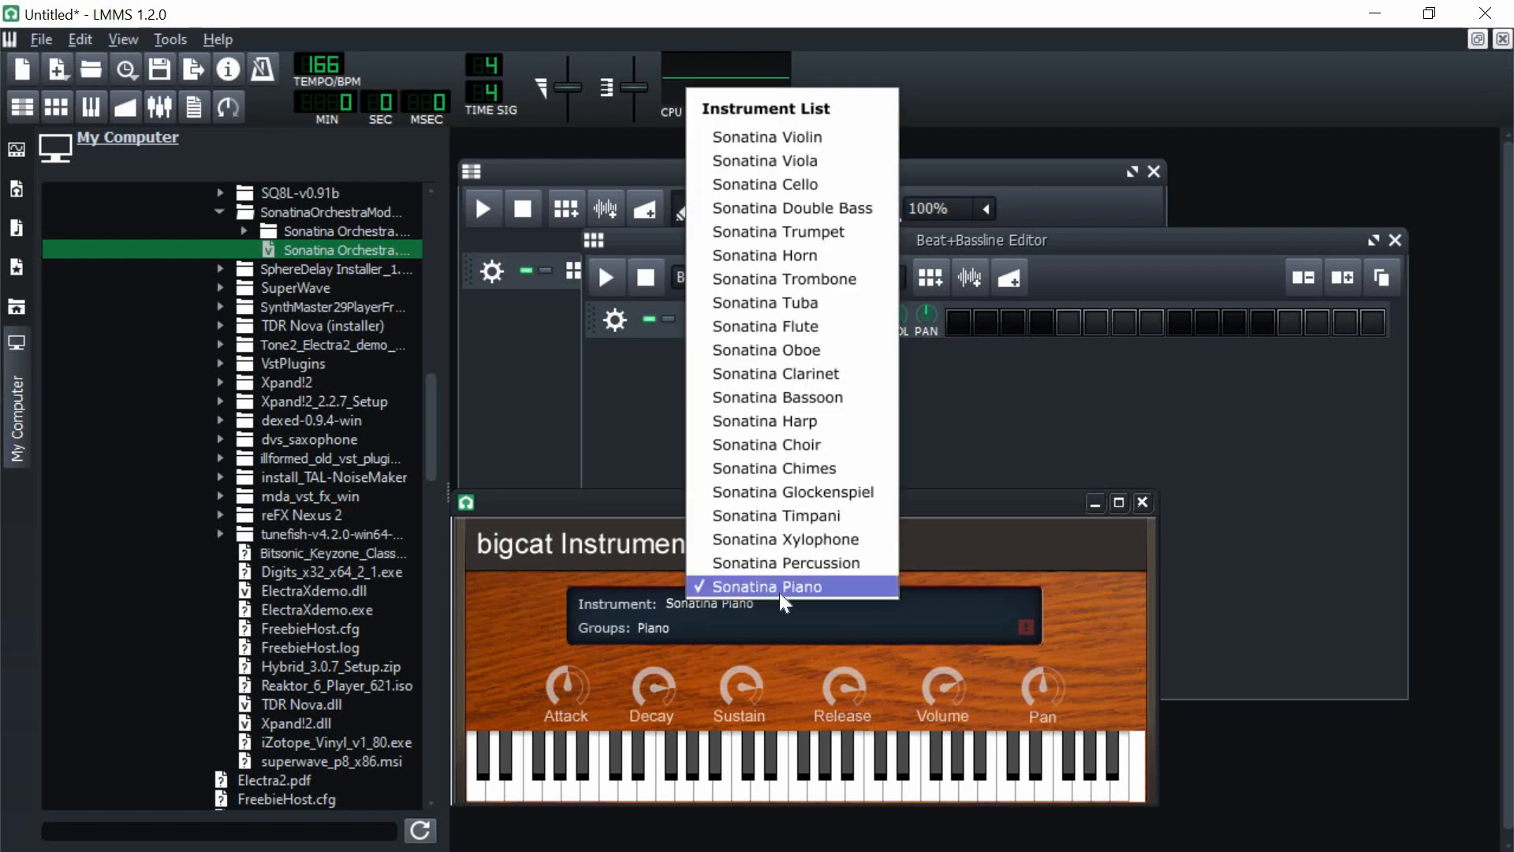
click(538, 640)
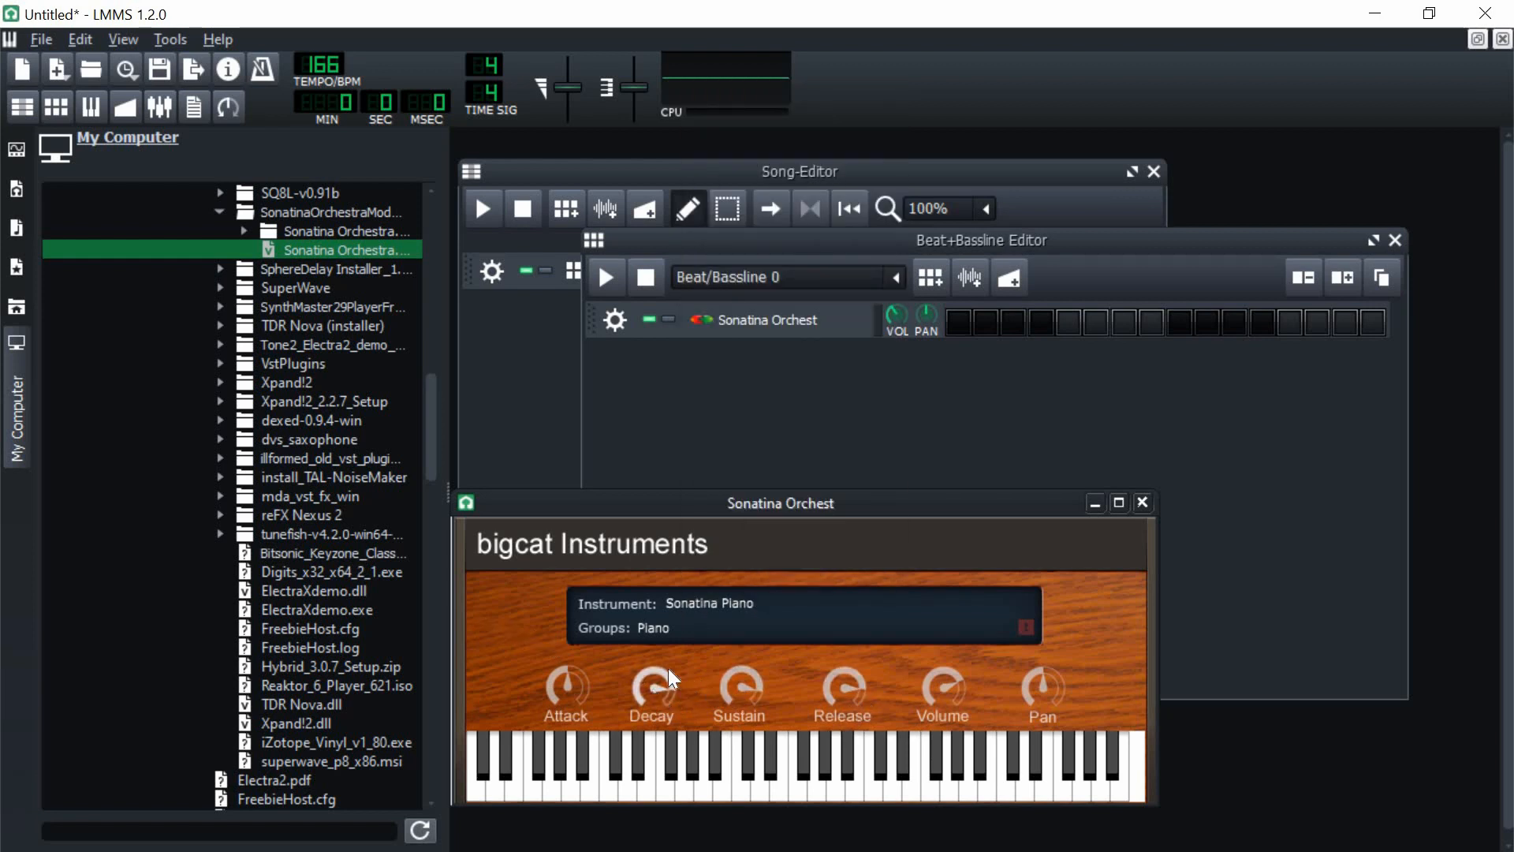
Step: Open the Sonatina Orchest pattern of Beat/Bassline 0 in the piano roll
click(841, 258)
right_click(984, 331)
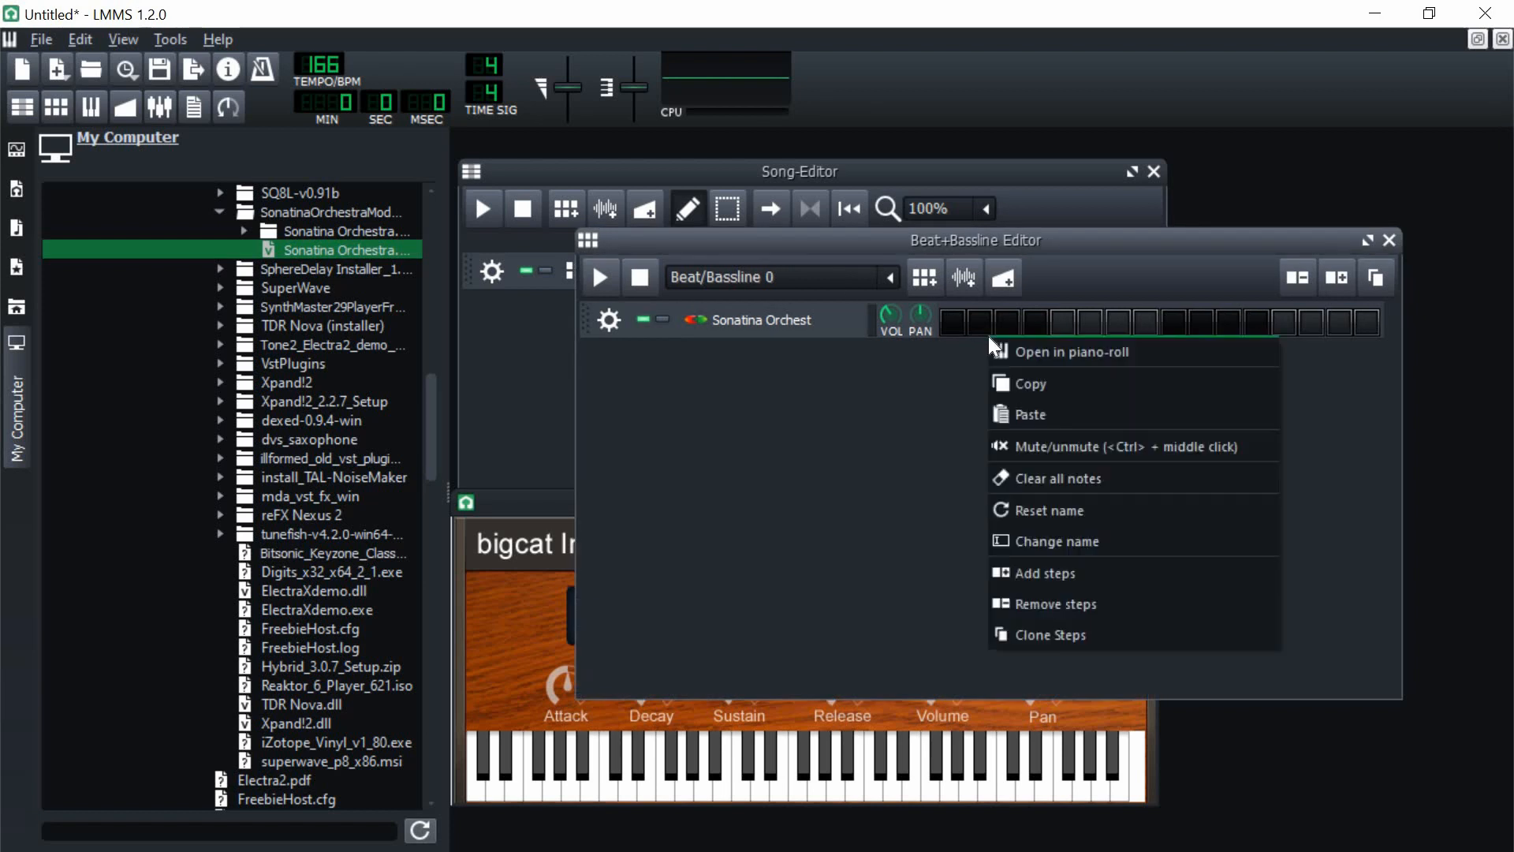
click(1017, 345)
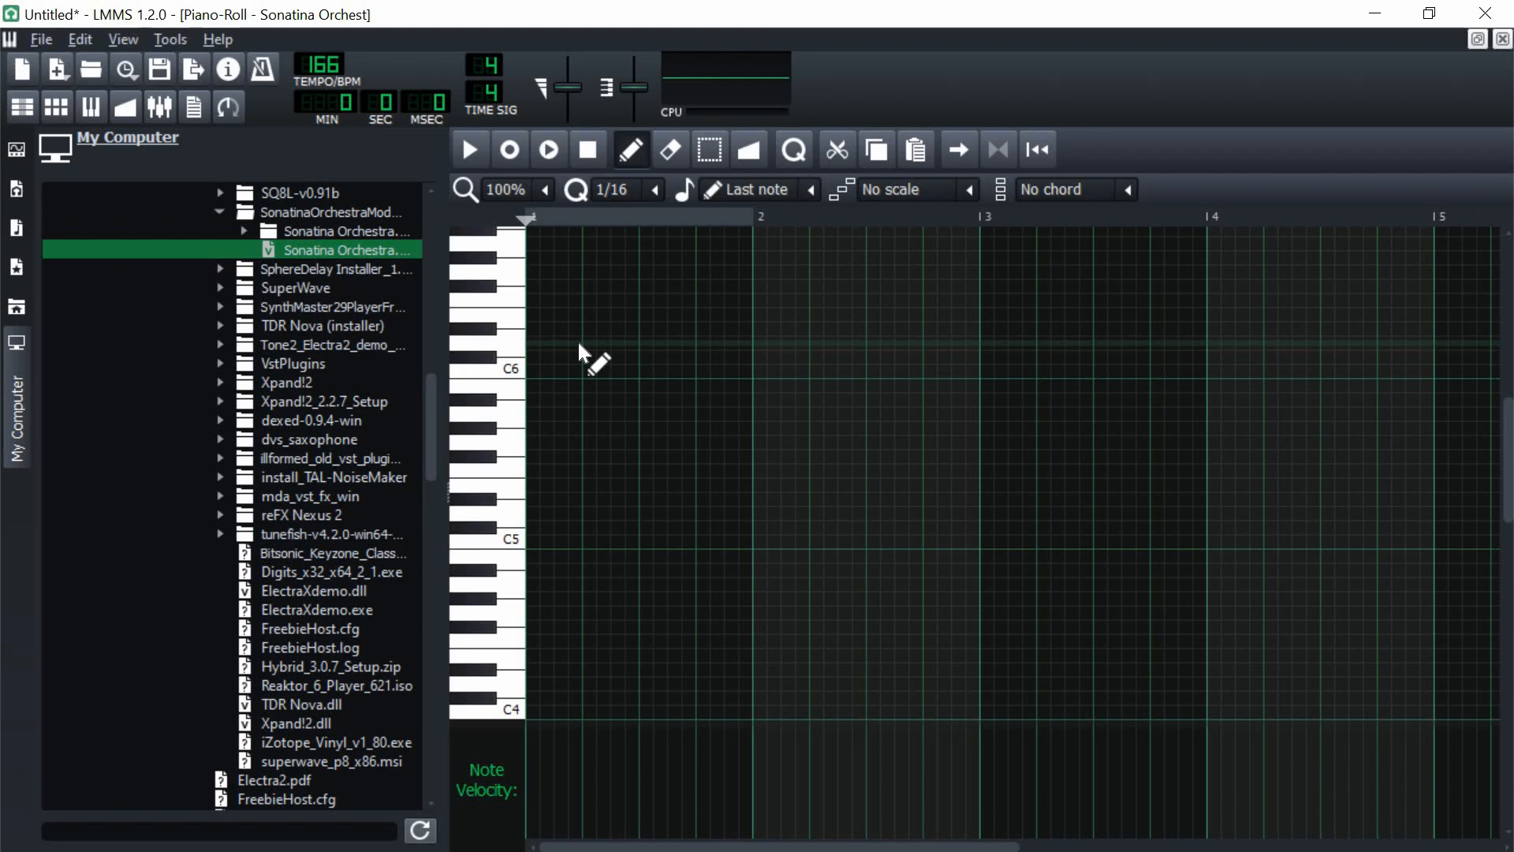
Step: At the start of bar 1, place a one-beat A5 note and an A4 note stretched to two beats
scroll(686, 466, down, 2)
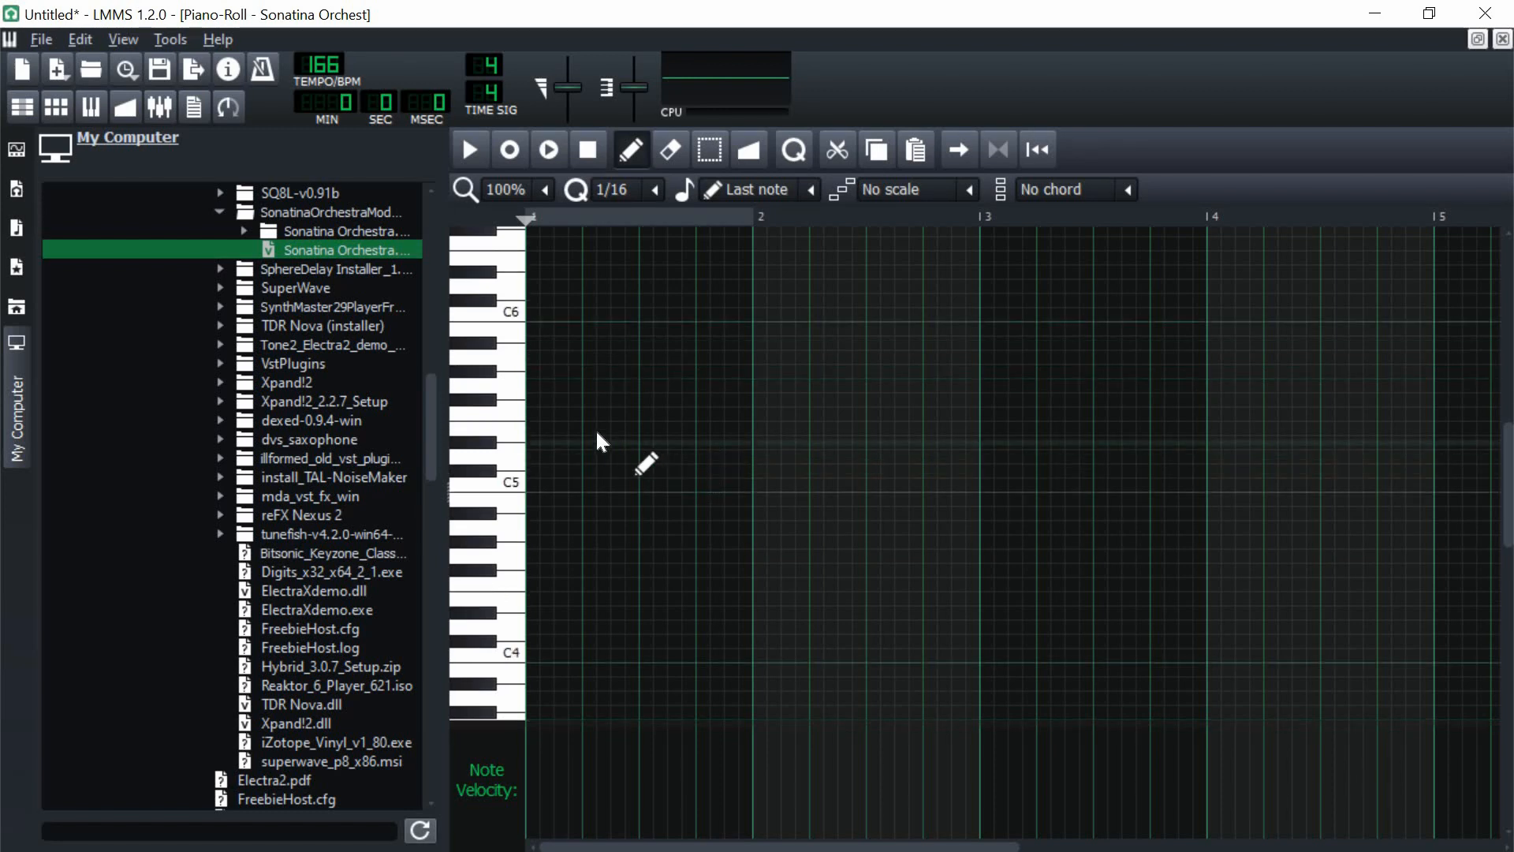
scroll(597, 442, up, 2)
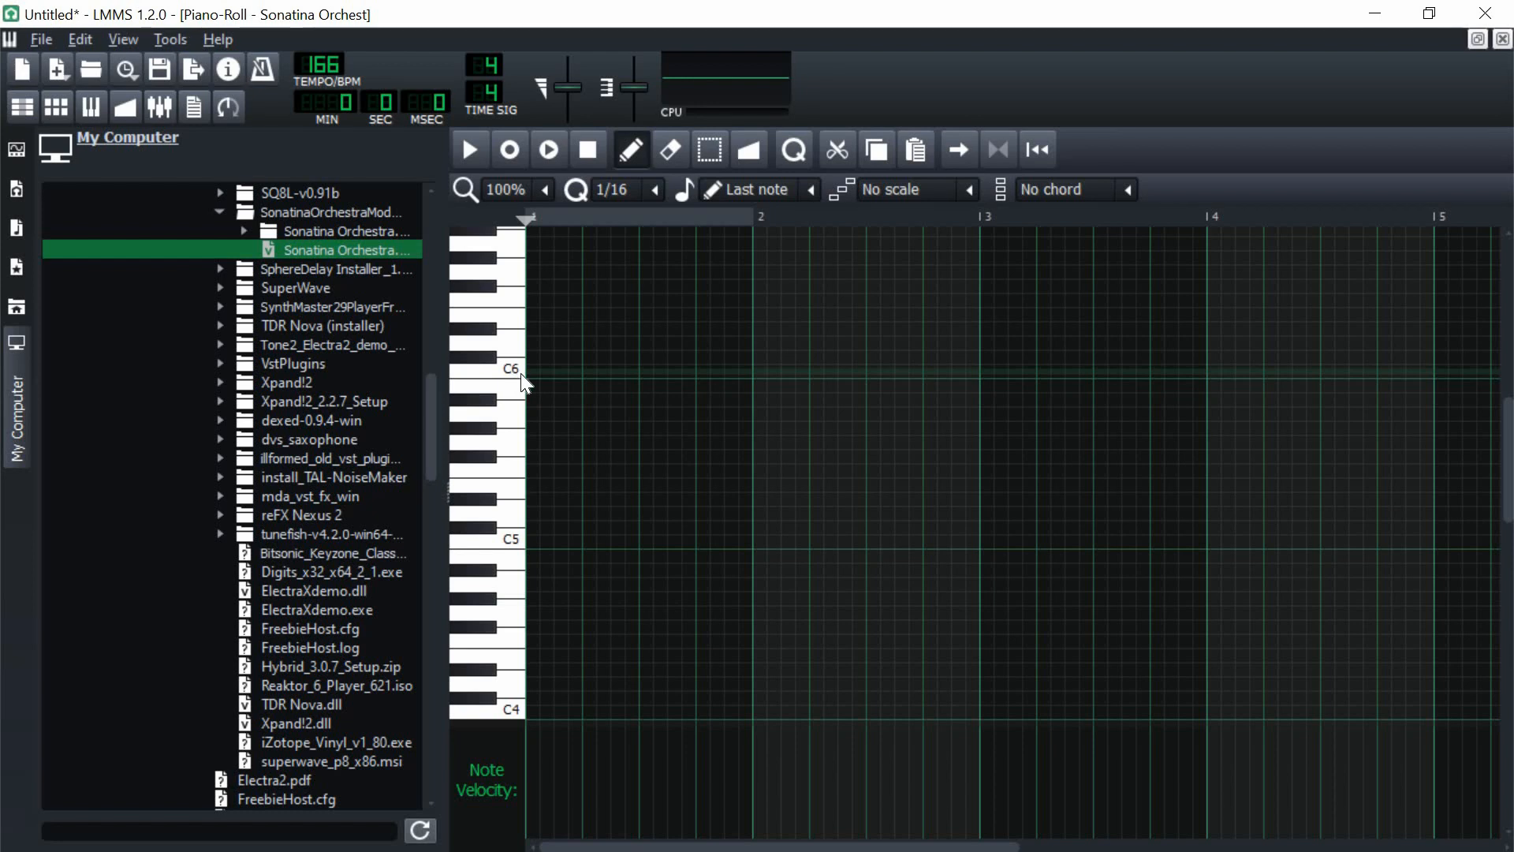
click(536, 412)
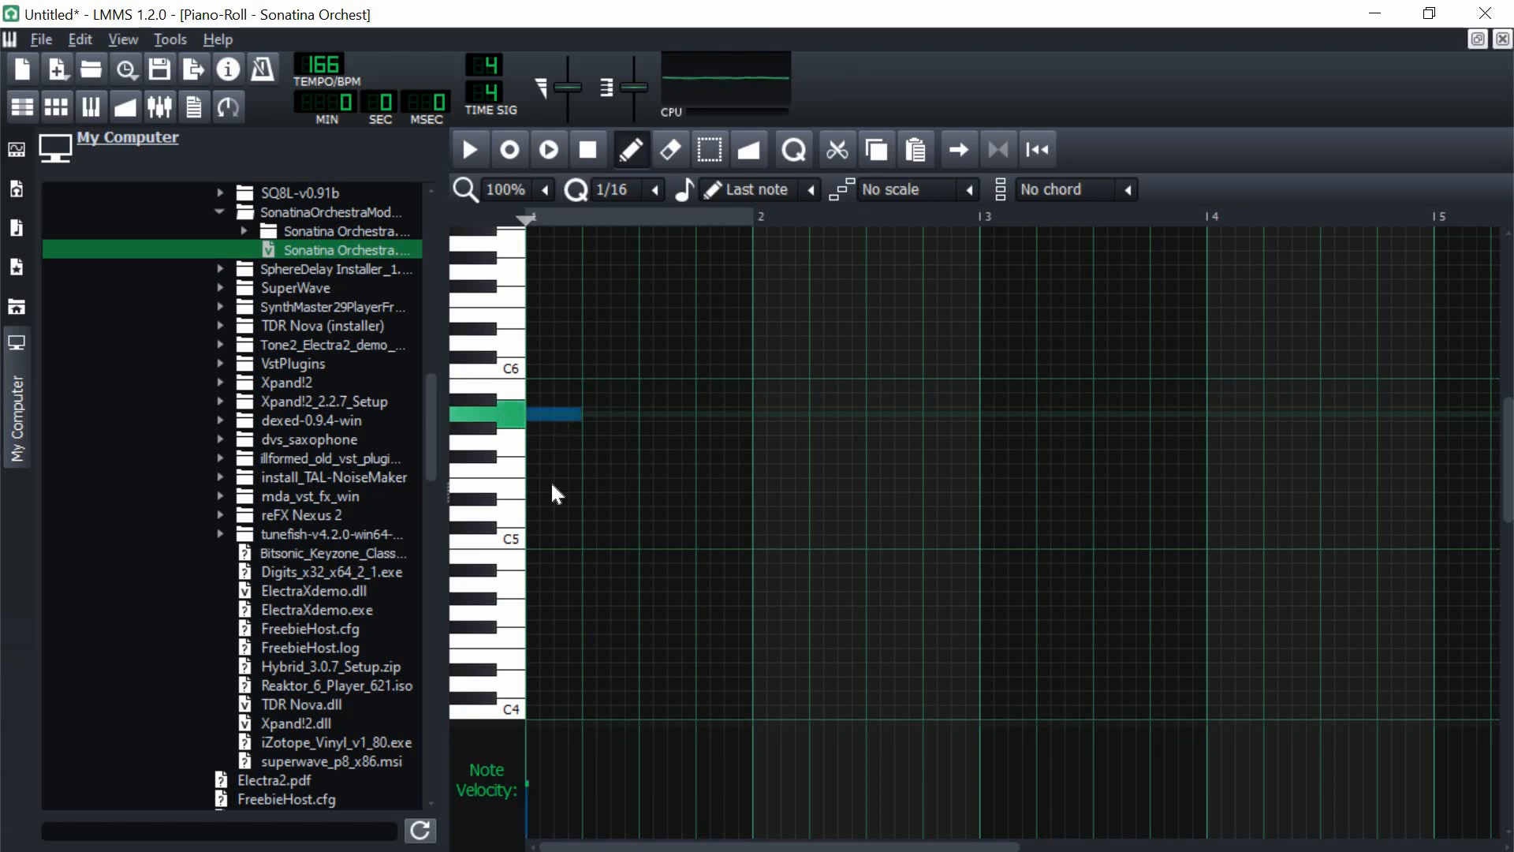
click(545, 596)
drag(547, 588, 643, 594)
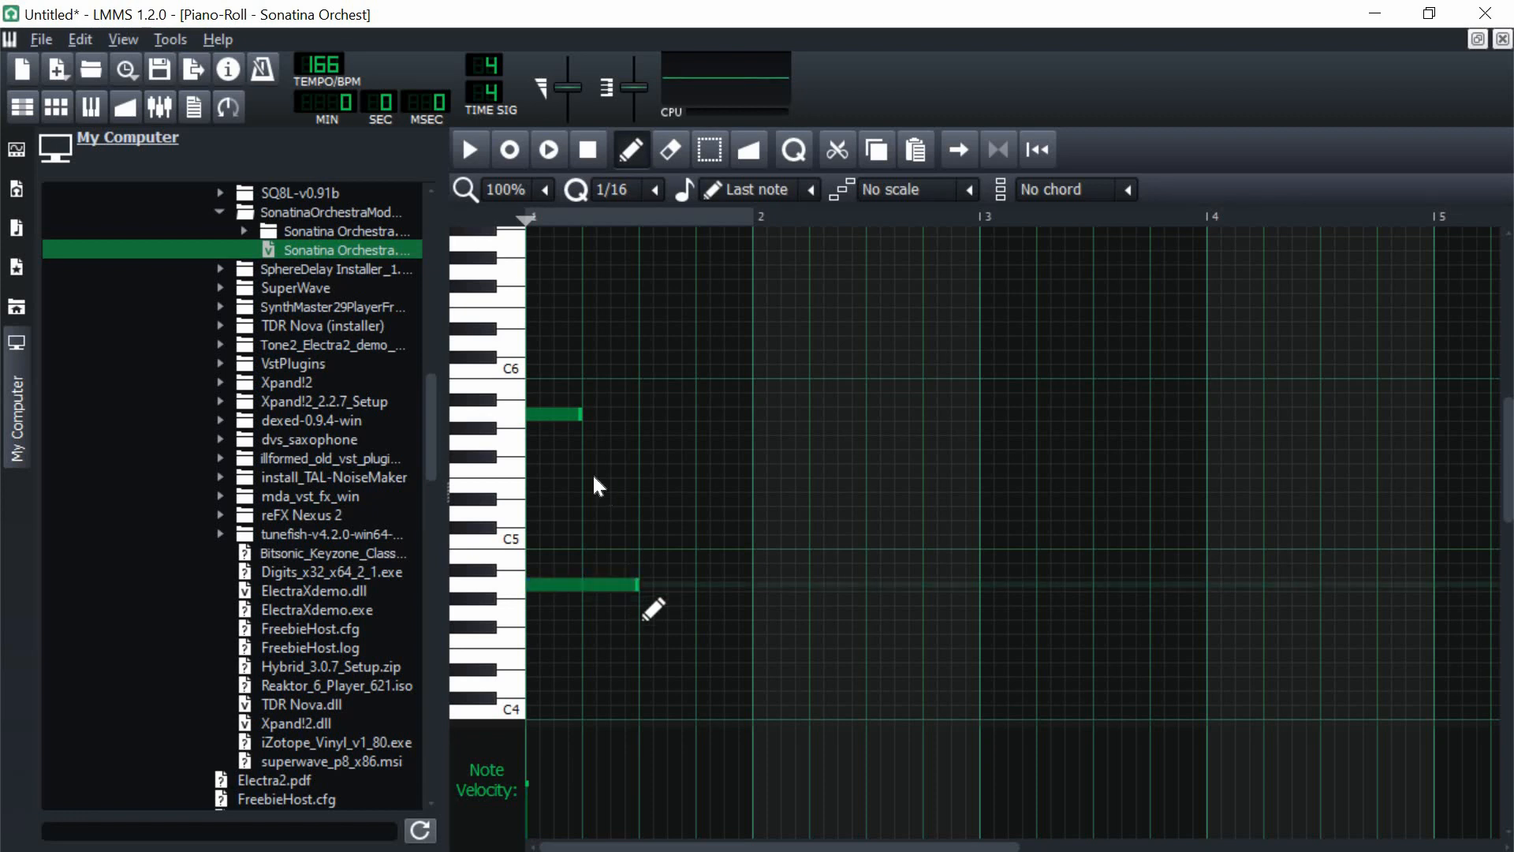
Step: Stack one-beat C6 and E6 notes above the opening A5 and try C7 on top
scroll(593, 473, up, 2)
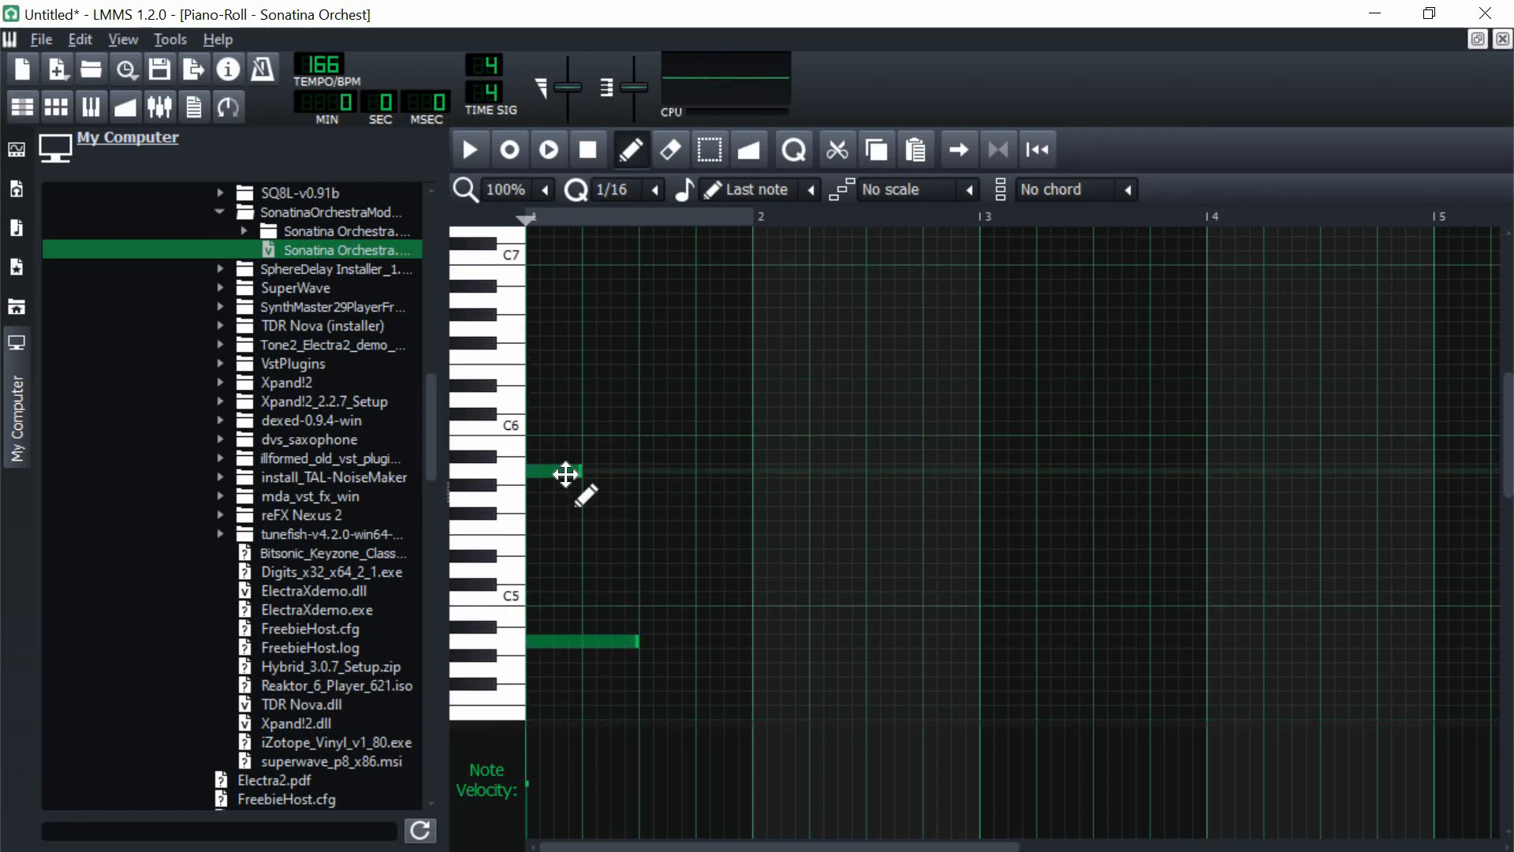
click(539, 429)
click(554, 371)
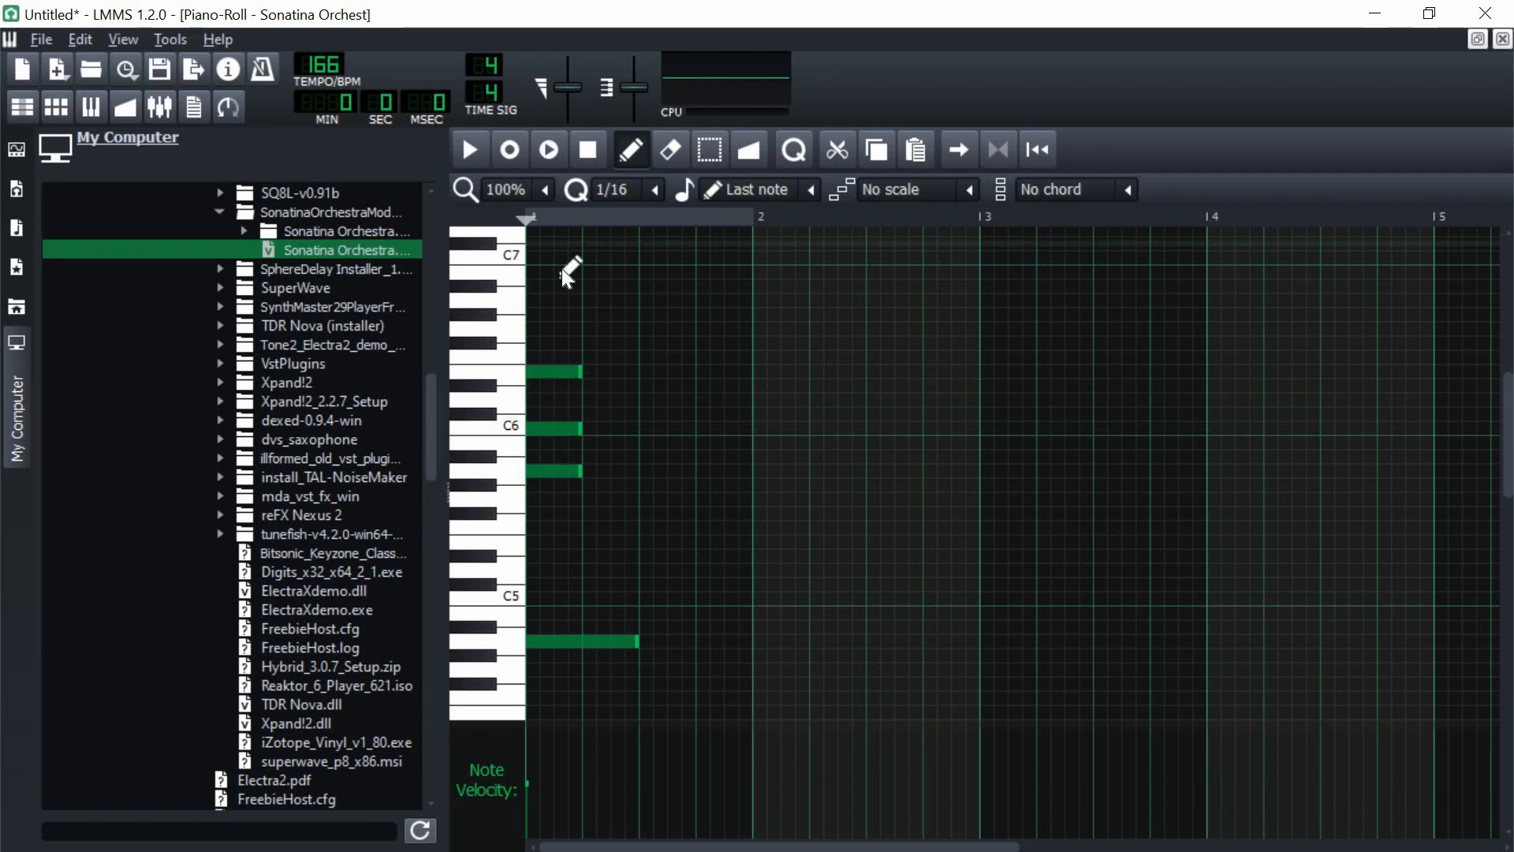
click(541, 257)
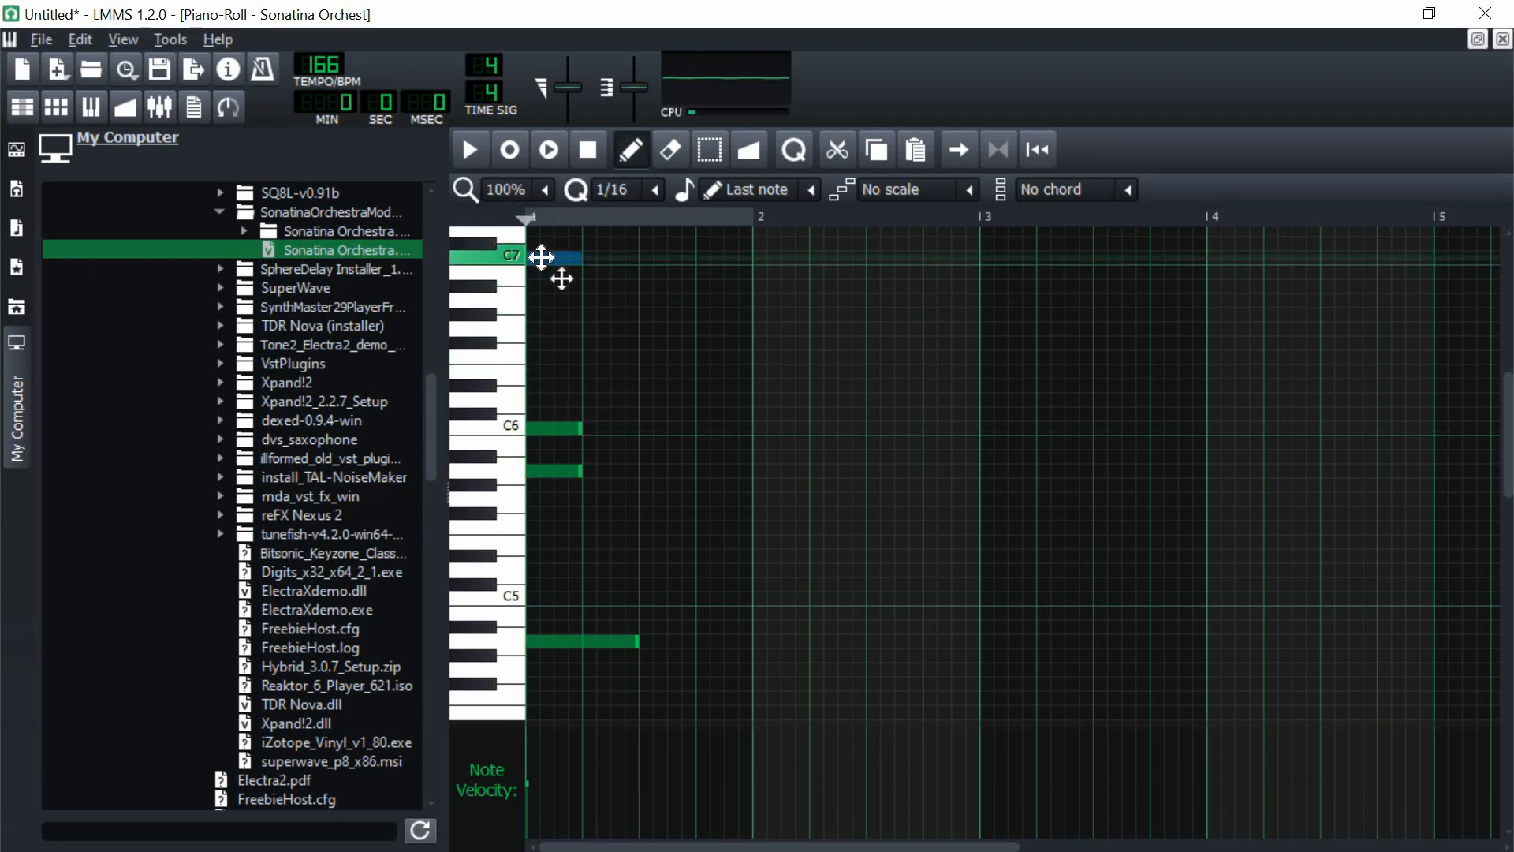
Step: Add melody notes C7, A6 and C7 on beats 1, 2 and 4 of bar 1 and B6 starting bar 2, auditioning them
click(608, 372)
key(space)
drag(613, 374, 608, 302)
key(space)
right_click(561, 259)
key(space)
key(space)
click(759, 273)
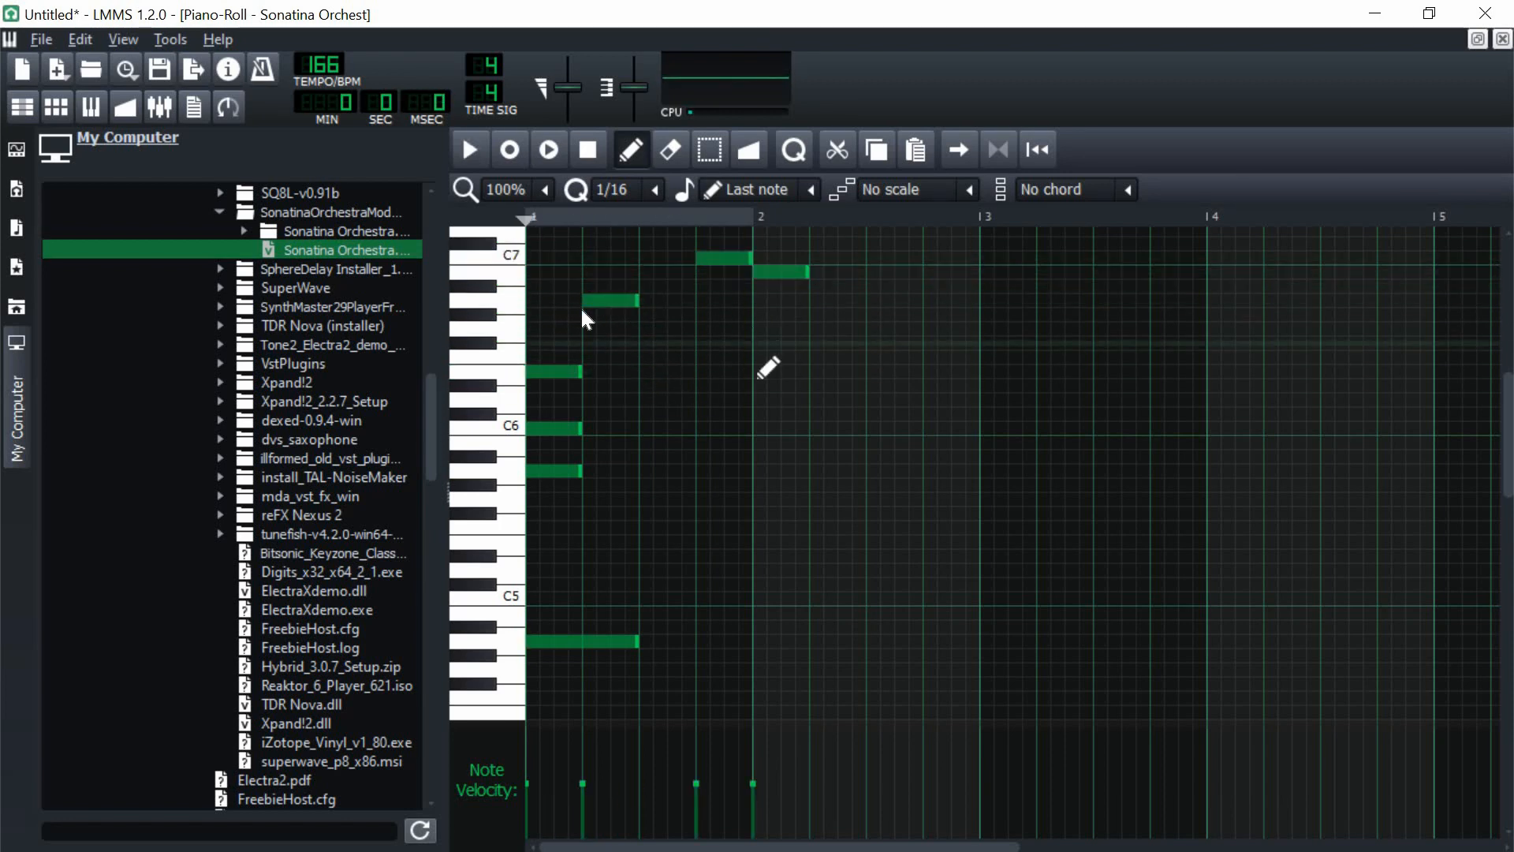
click(534, 259)
key(space)
key(space)
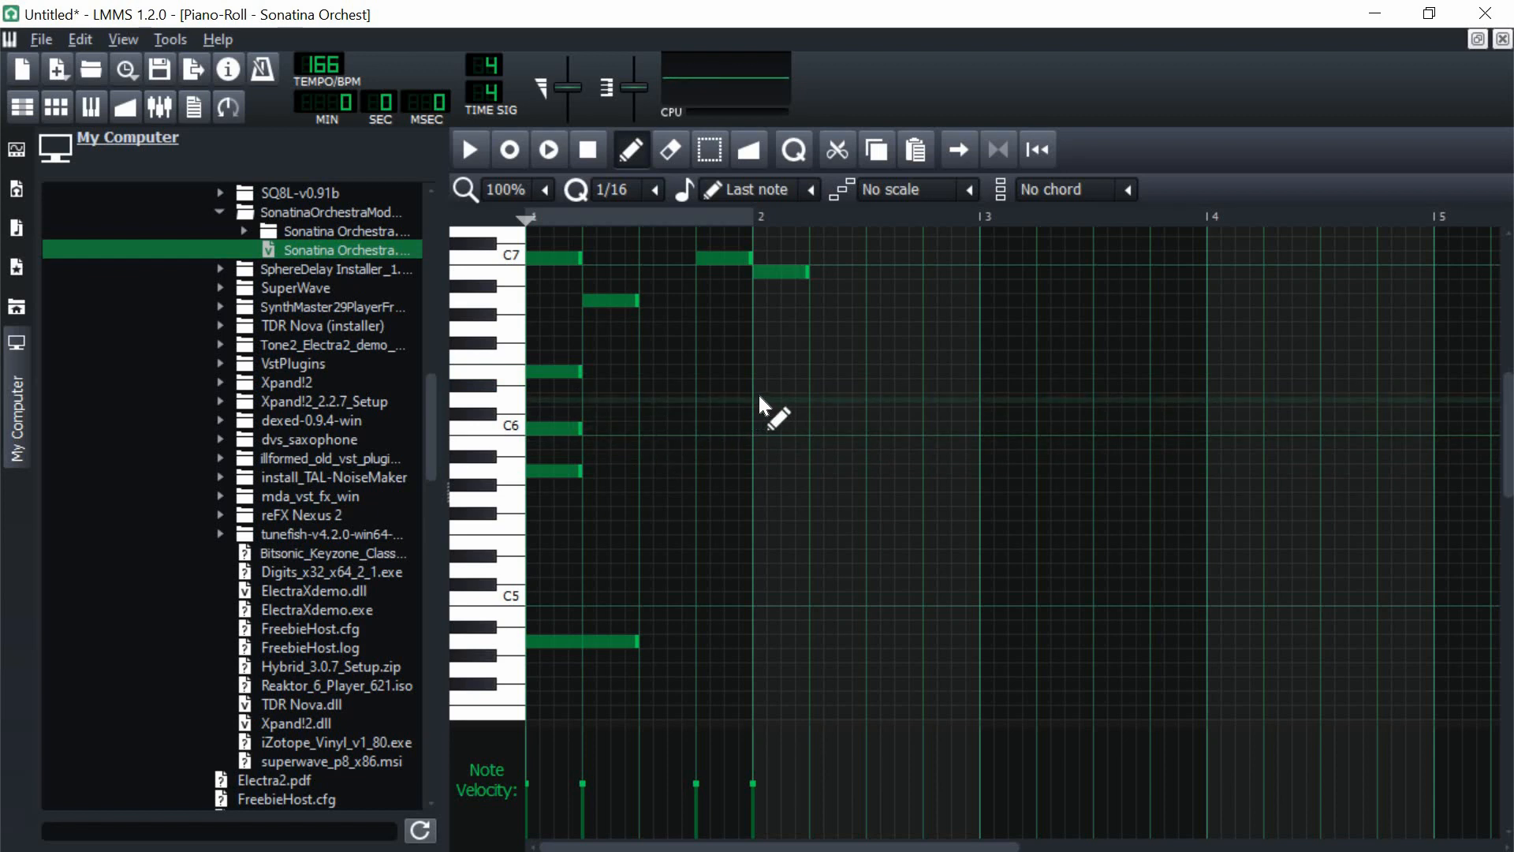
Step: Build a one-beat chord of G5, B5 and D6 at the start of bar 2
click(755, 500)
click(765, 471)
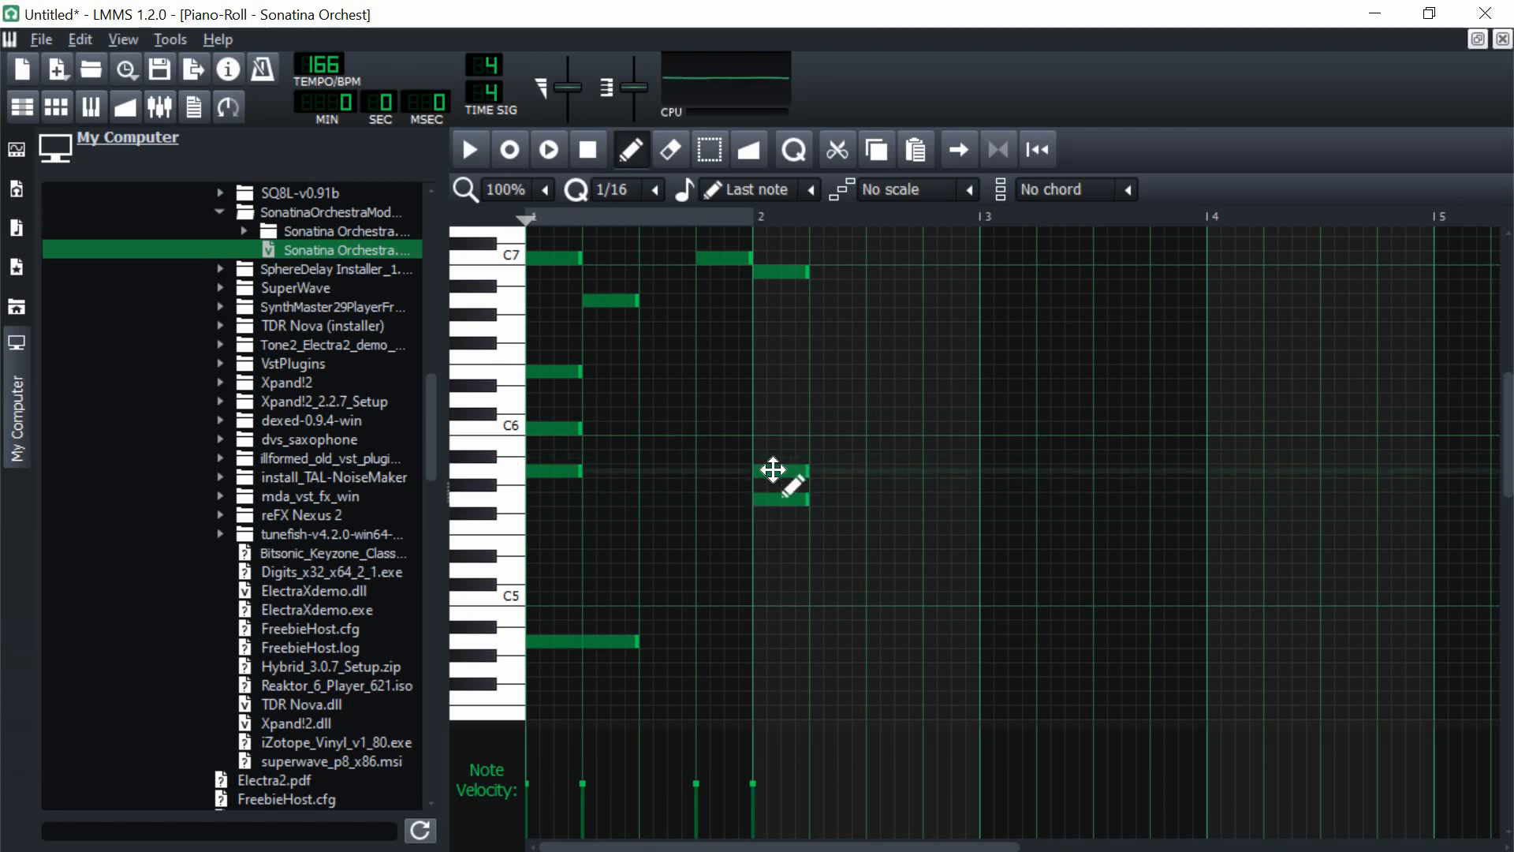
drag(772, 470, 757, 399)
click(759, 400)
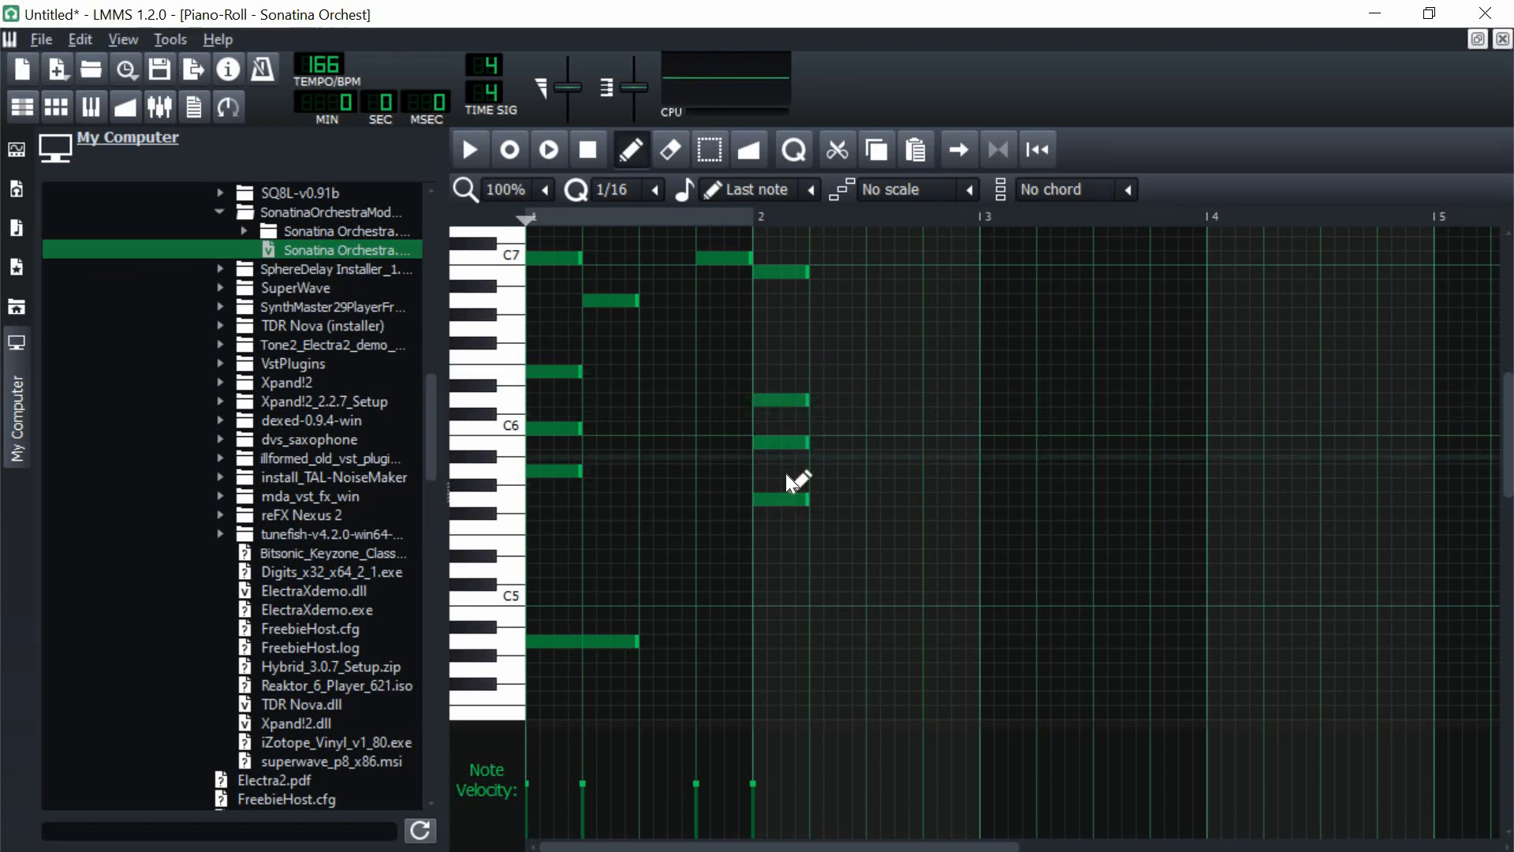
scroll(686, 564, down, 2)
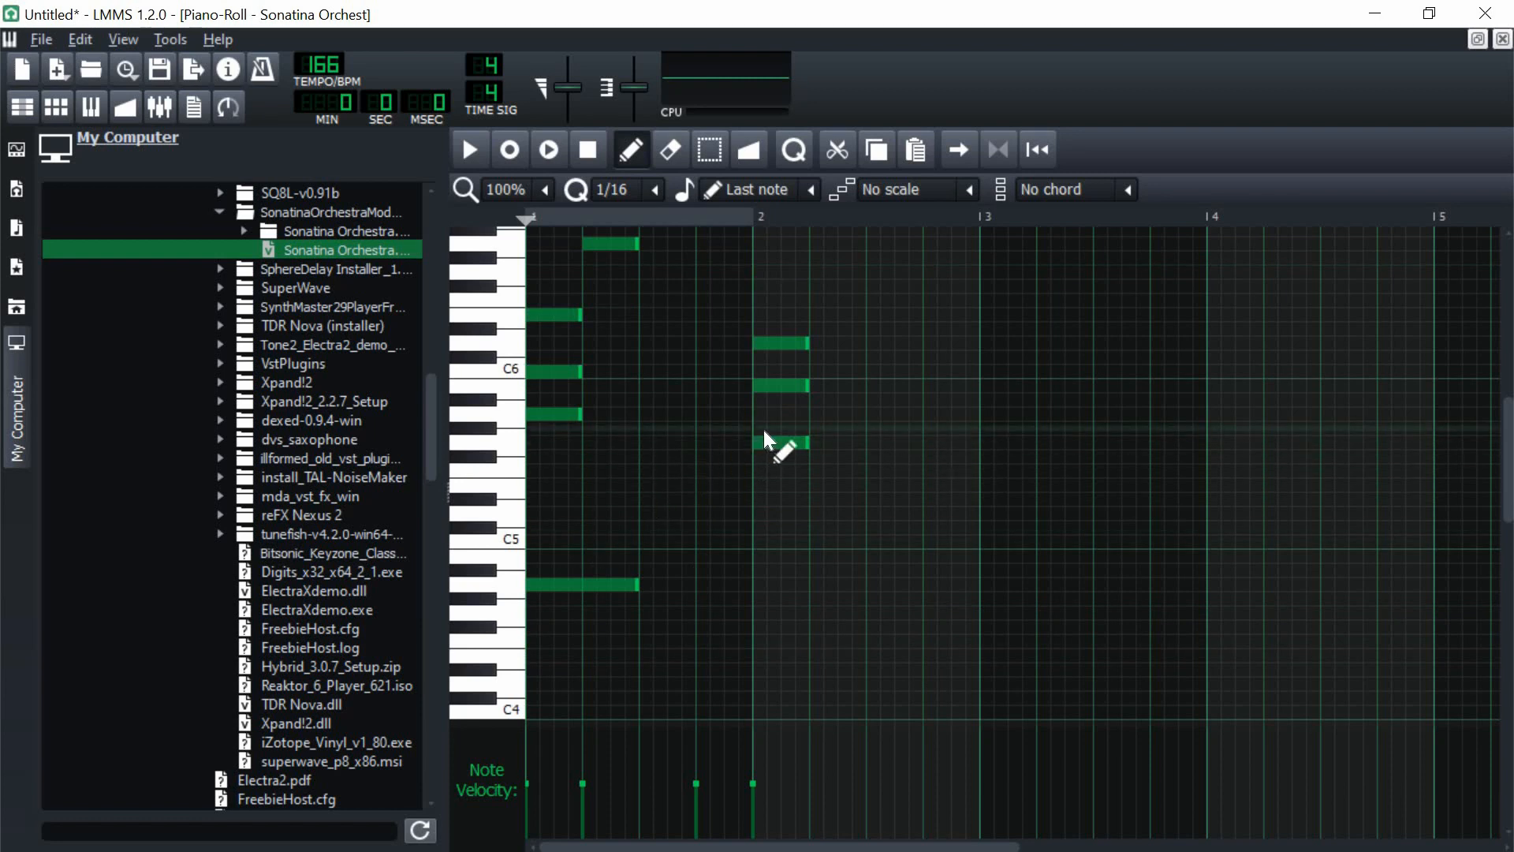
scroll(599, 457, up, 2)
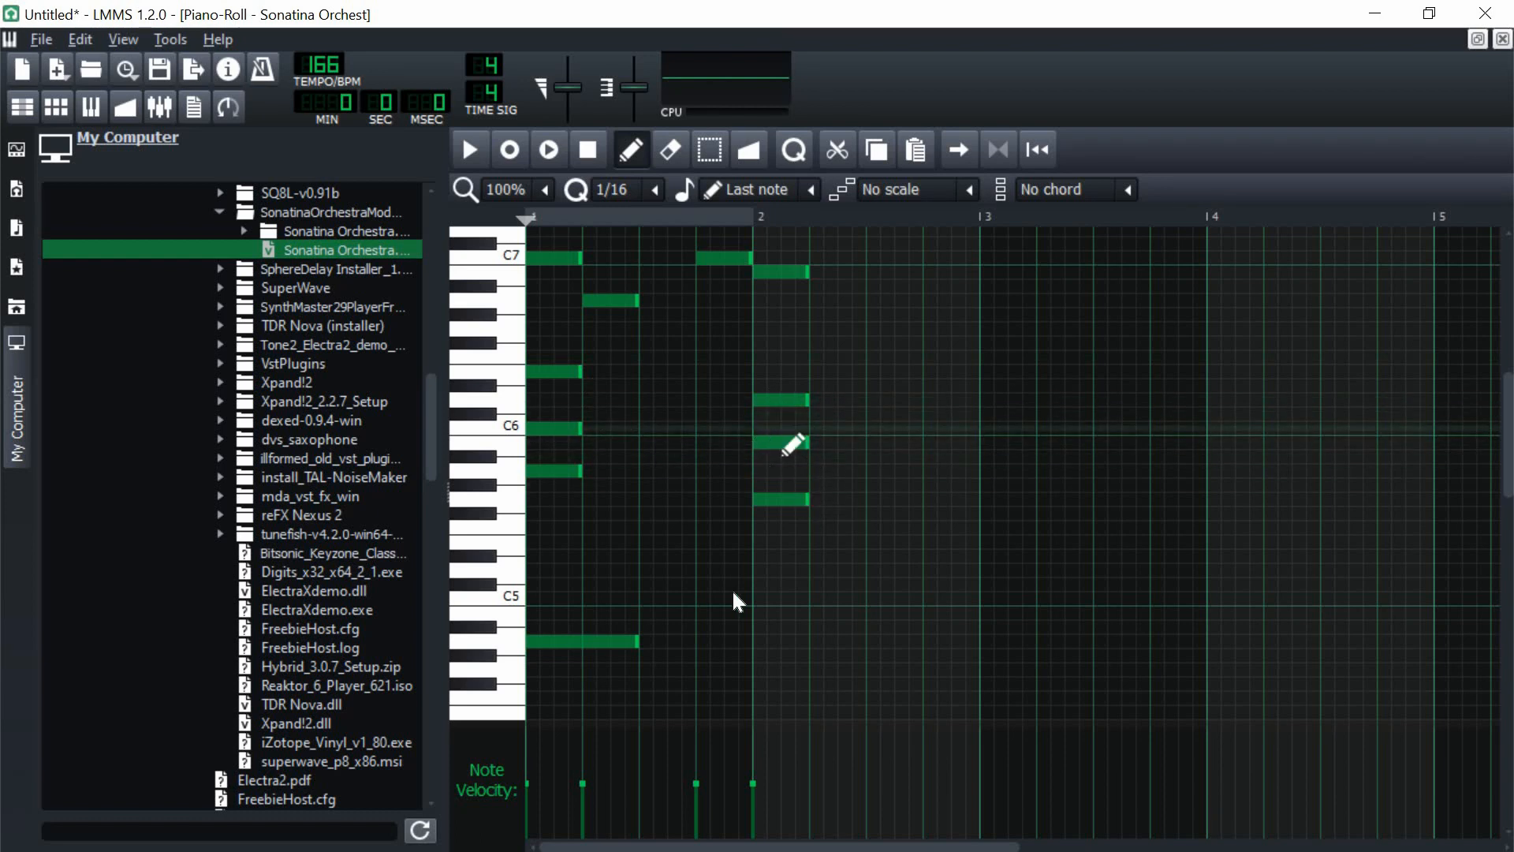
scroll(629, 585, down, 1)
scroll(881, 430, up, 2)
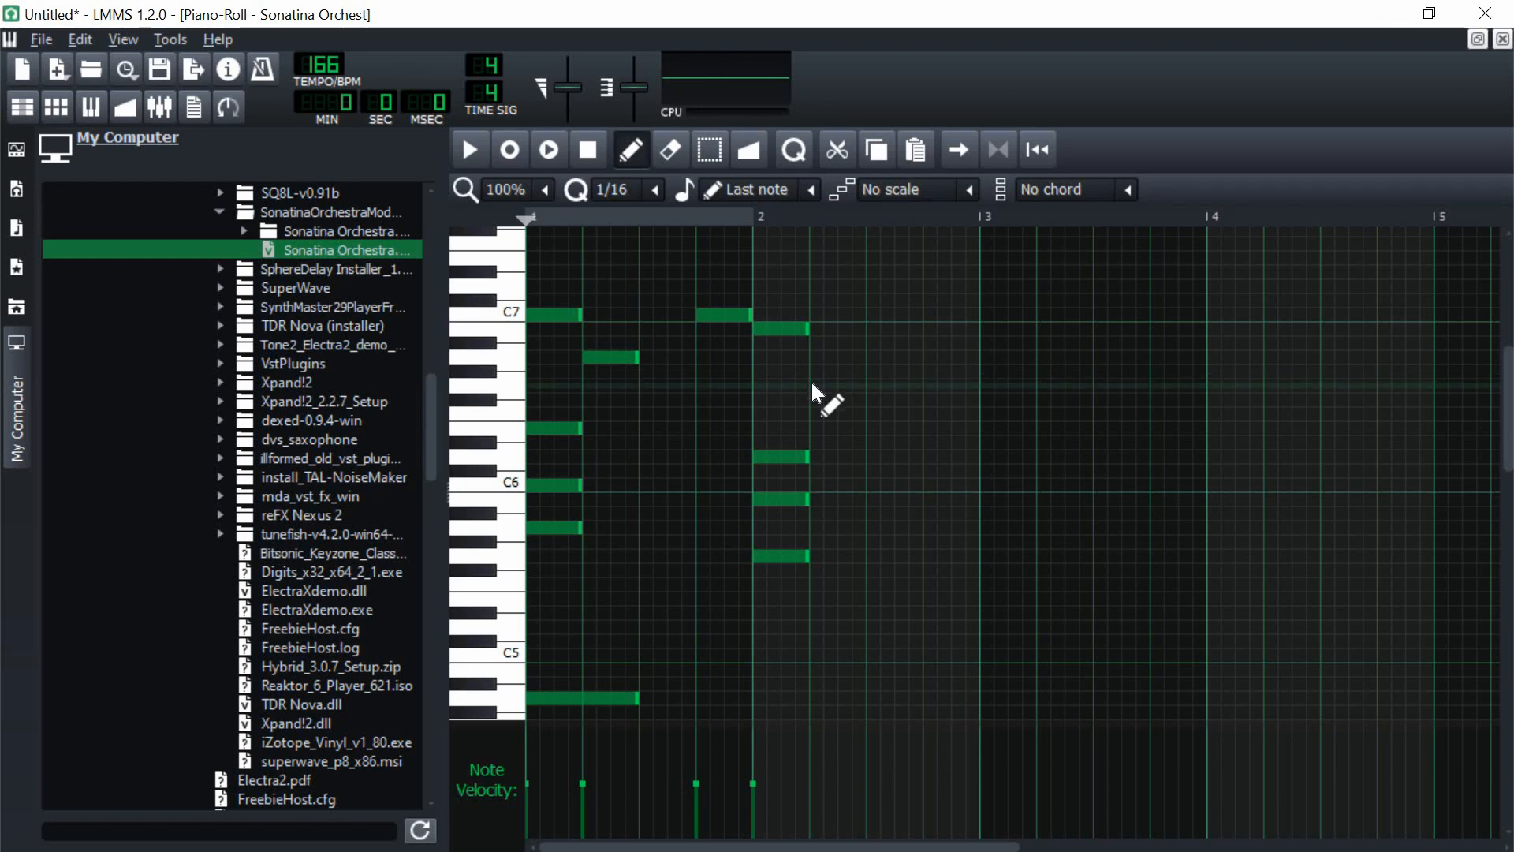
Step: Fill in bar 4 with melody notes G6 on beat 2 and D6 on beat 4, plus supporting chord and bass notes
key(space)
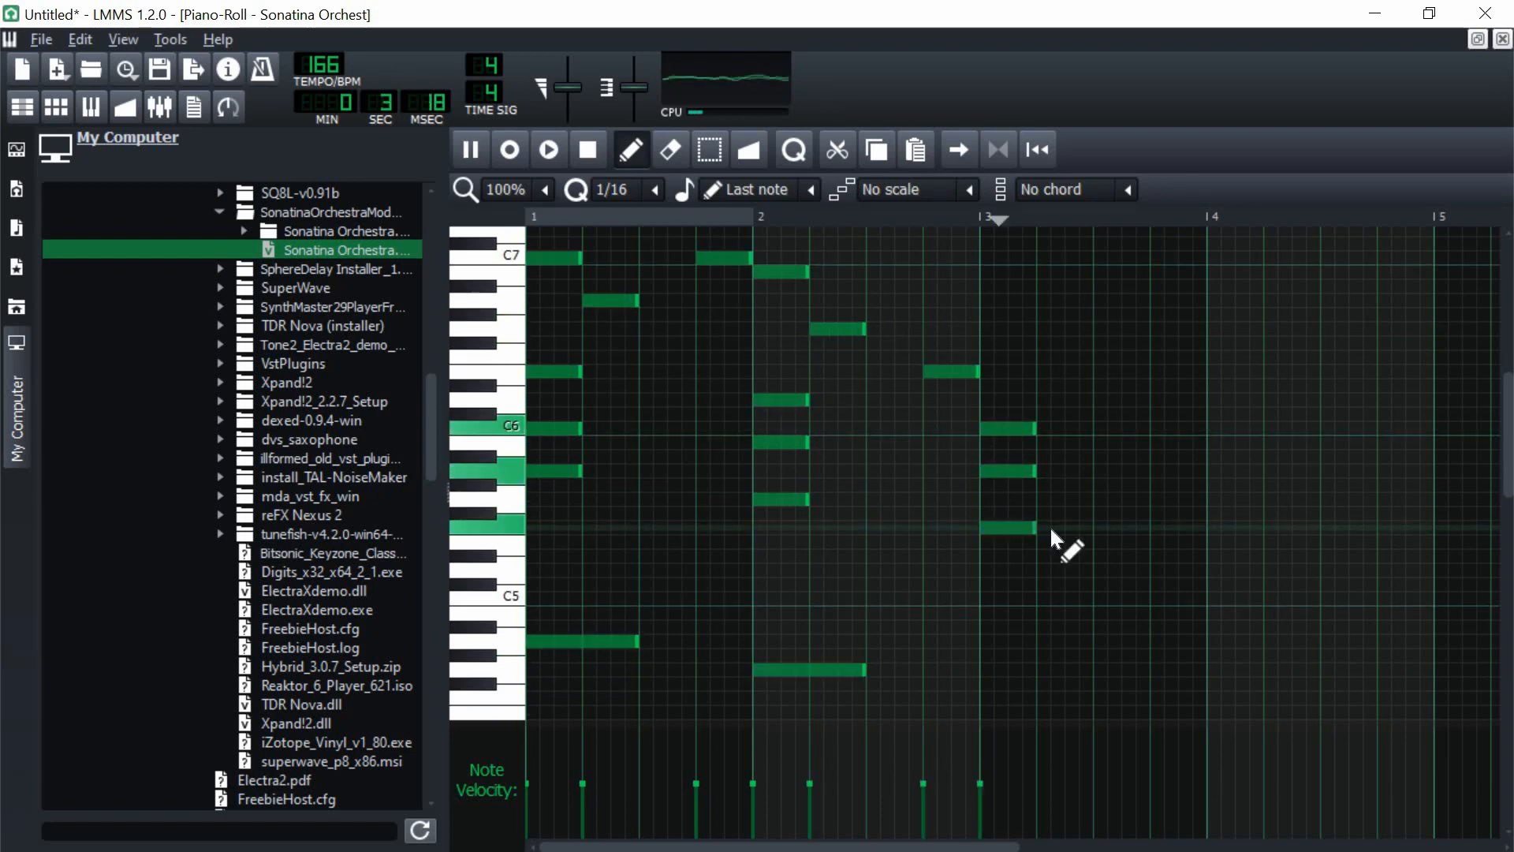
key(space)
click(1328, 527)
click(1271, 385)
click(1385, 456)
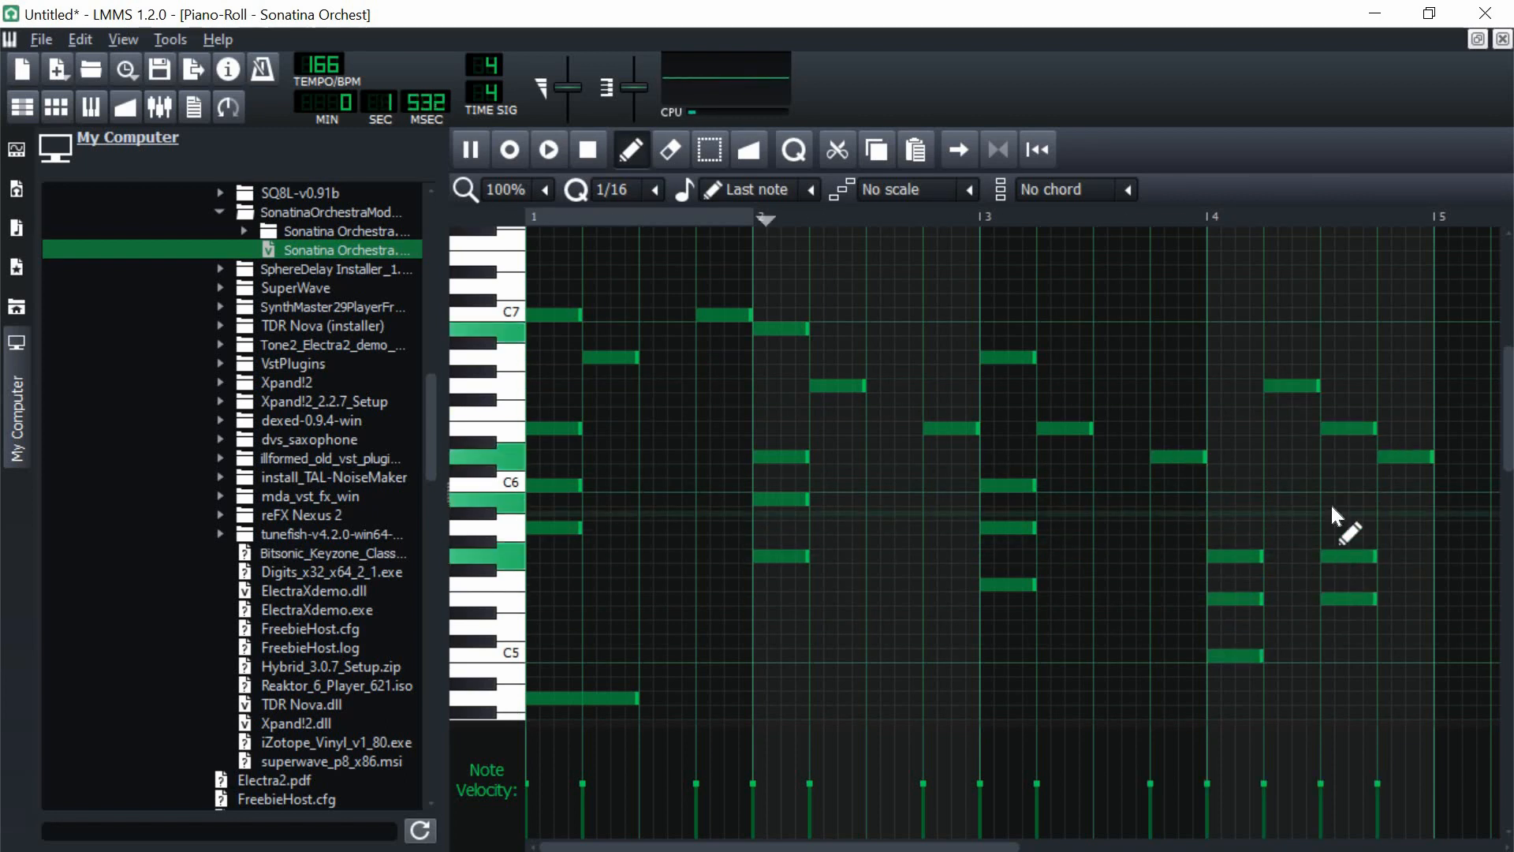
scroll(1214, 552, down, 3)
click(1217, 670)
Step: Add a high ornament on beat 3 of bar 1 that ends on G7
scroll(710, 473, up, 3)
click(648, 243)
scroll(647, 242, up, 1)
click(648, 272)
key(space)
Step: Add a descending F7, E7, D7, C7 run from beat 3 of bar 3 into bar 4, and E7 on bar 4's last beat
click(1101, 300)
click(1128, 315)
click(1157, 343)
click(1215, 371)
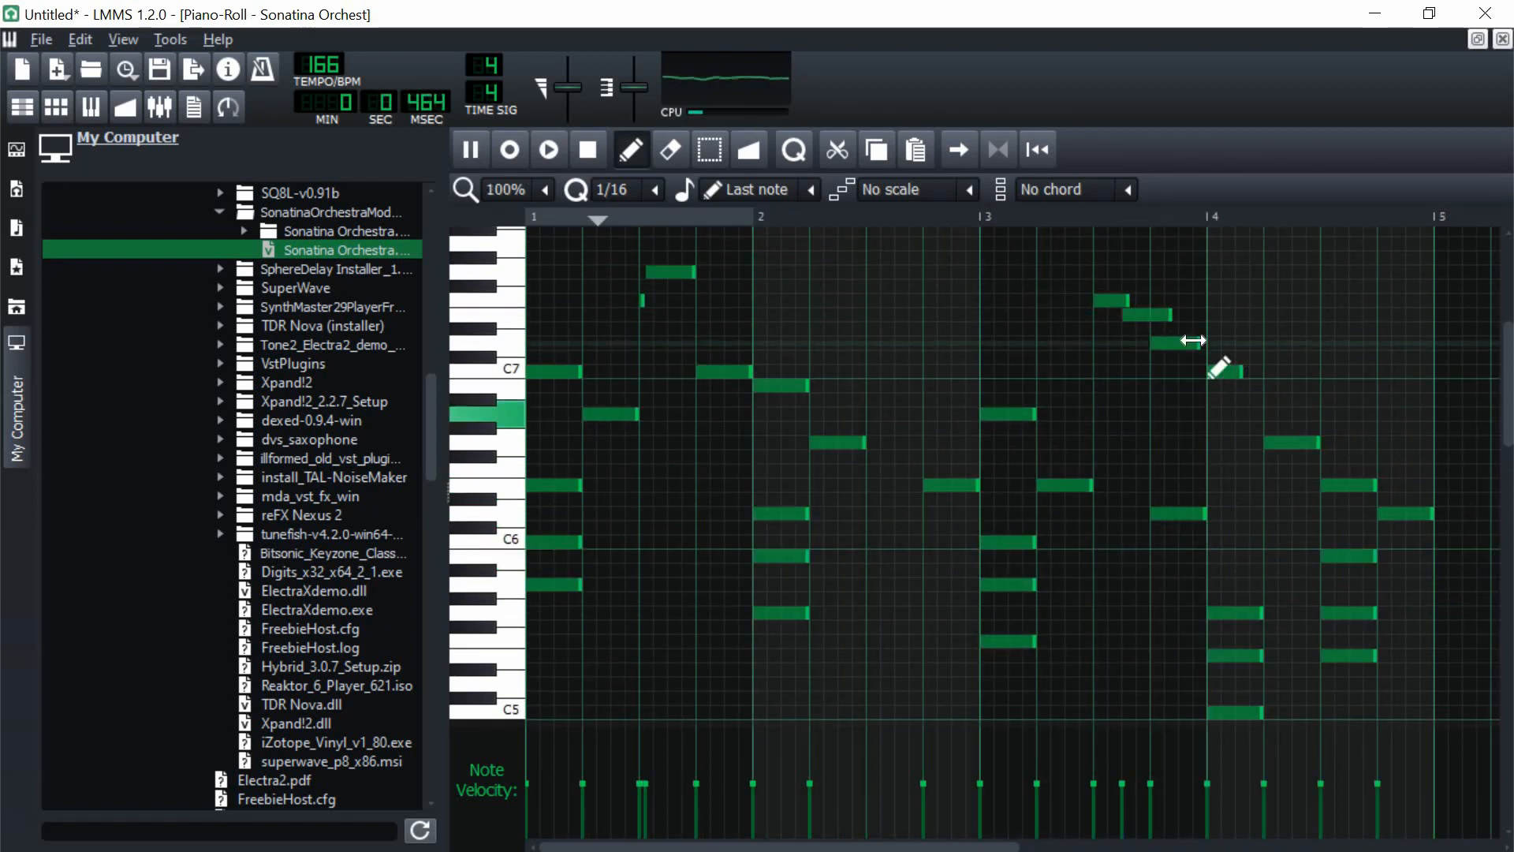
click(1384, 315)
key(space)
Step: Play back the four-bar piano melody and stop it
scroll(1222, 363, down, 3)
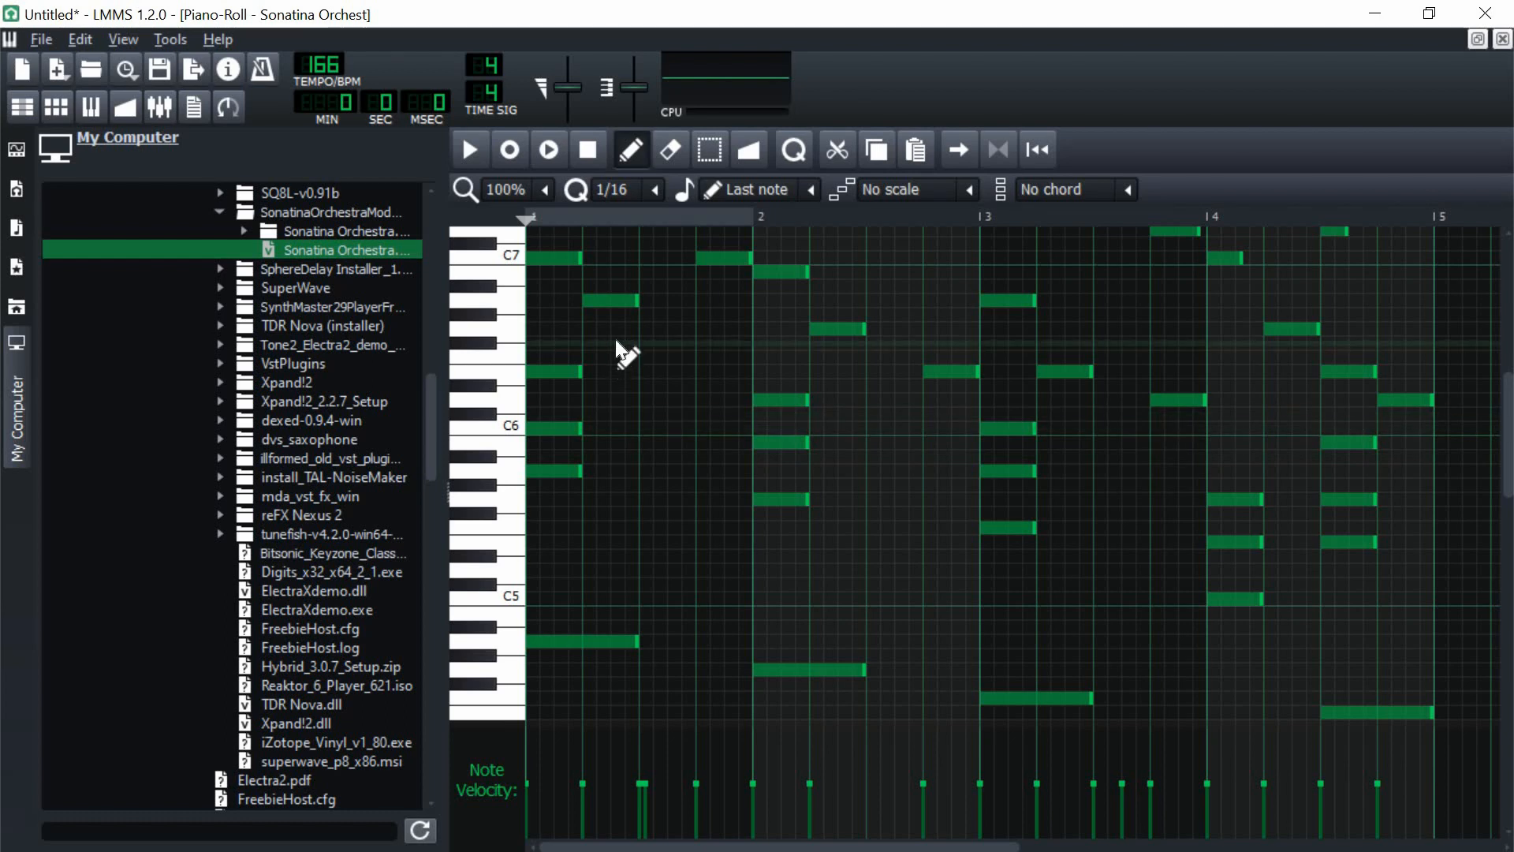
click(465, 150)
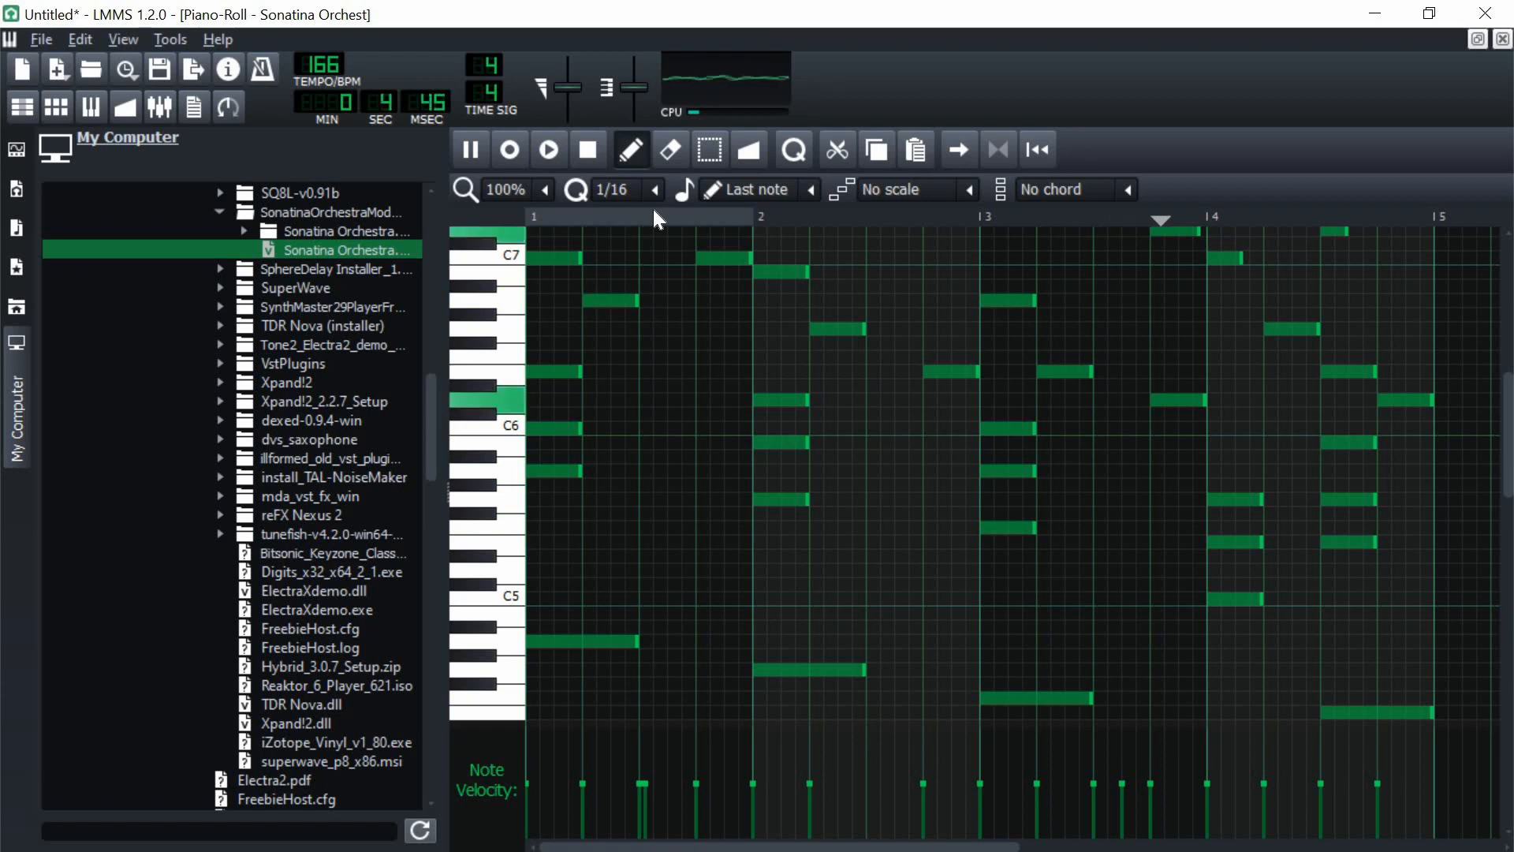
click(577, 149)
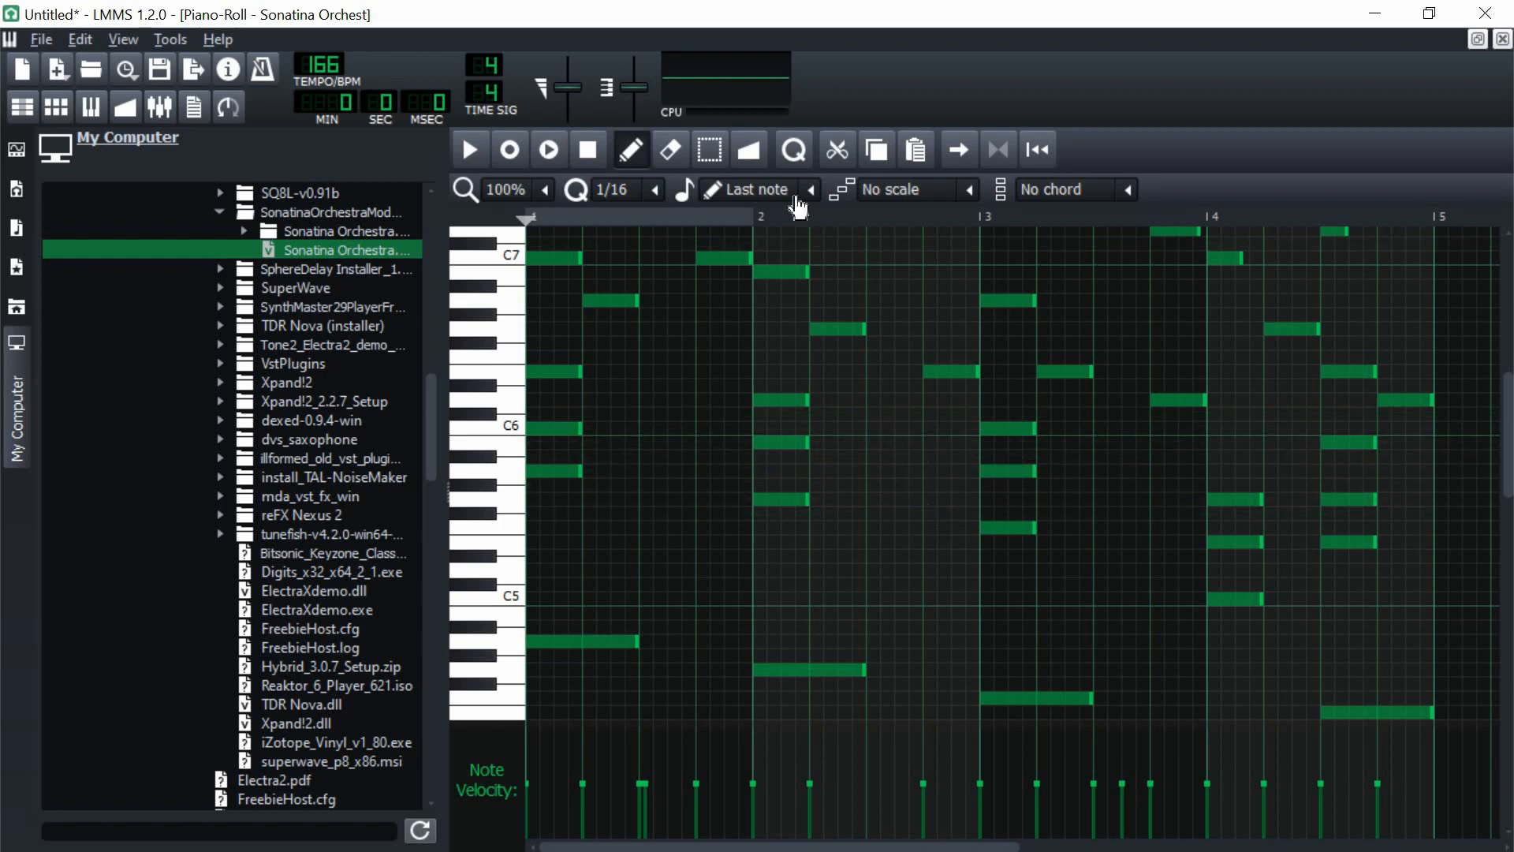
Step: Zoom out to 50% and duplicate all the notes of bars 1 to 4 into bars 5 to 8
click(545, 191)
click(531, 277)
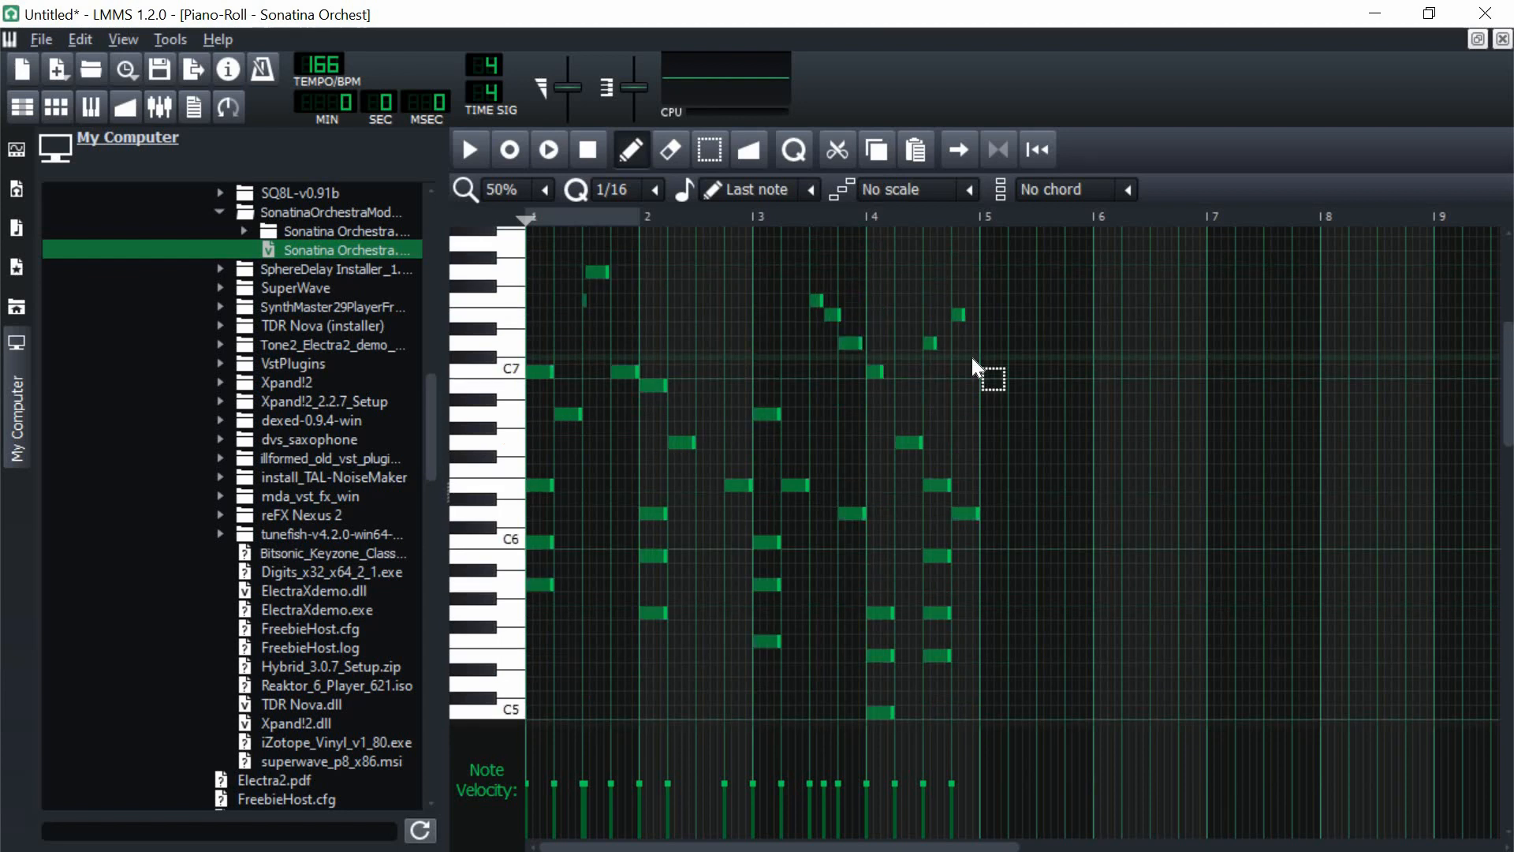
scroll(972, 357, up, 1)
drag(773, 419, 1245, 439)
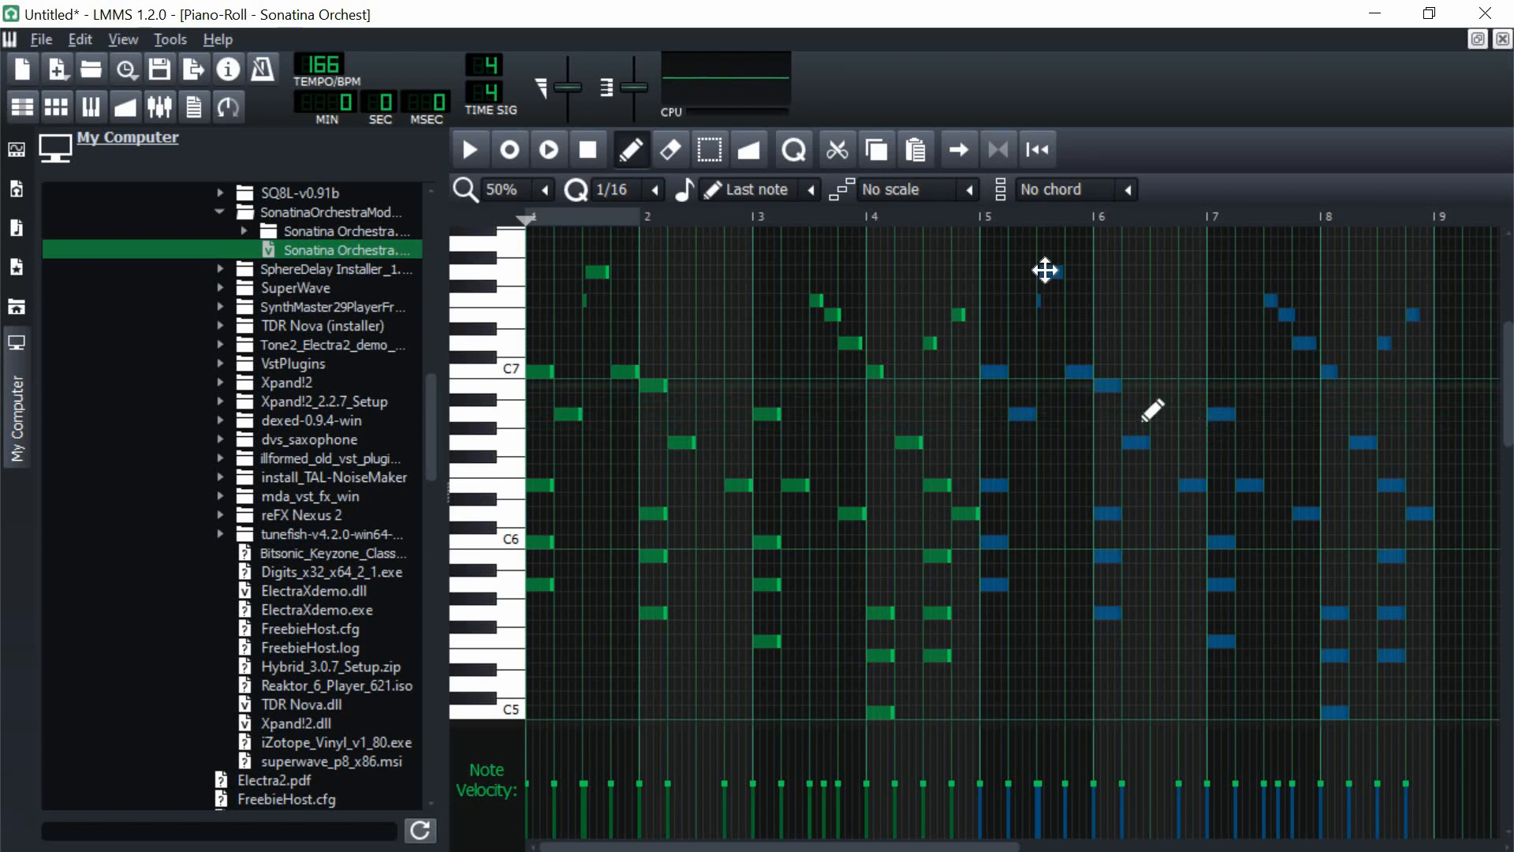
ctrl+click(1116, 333)
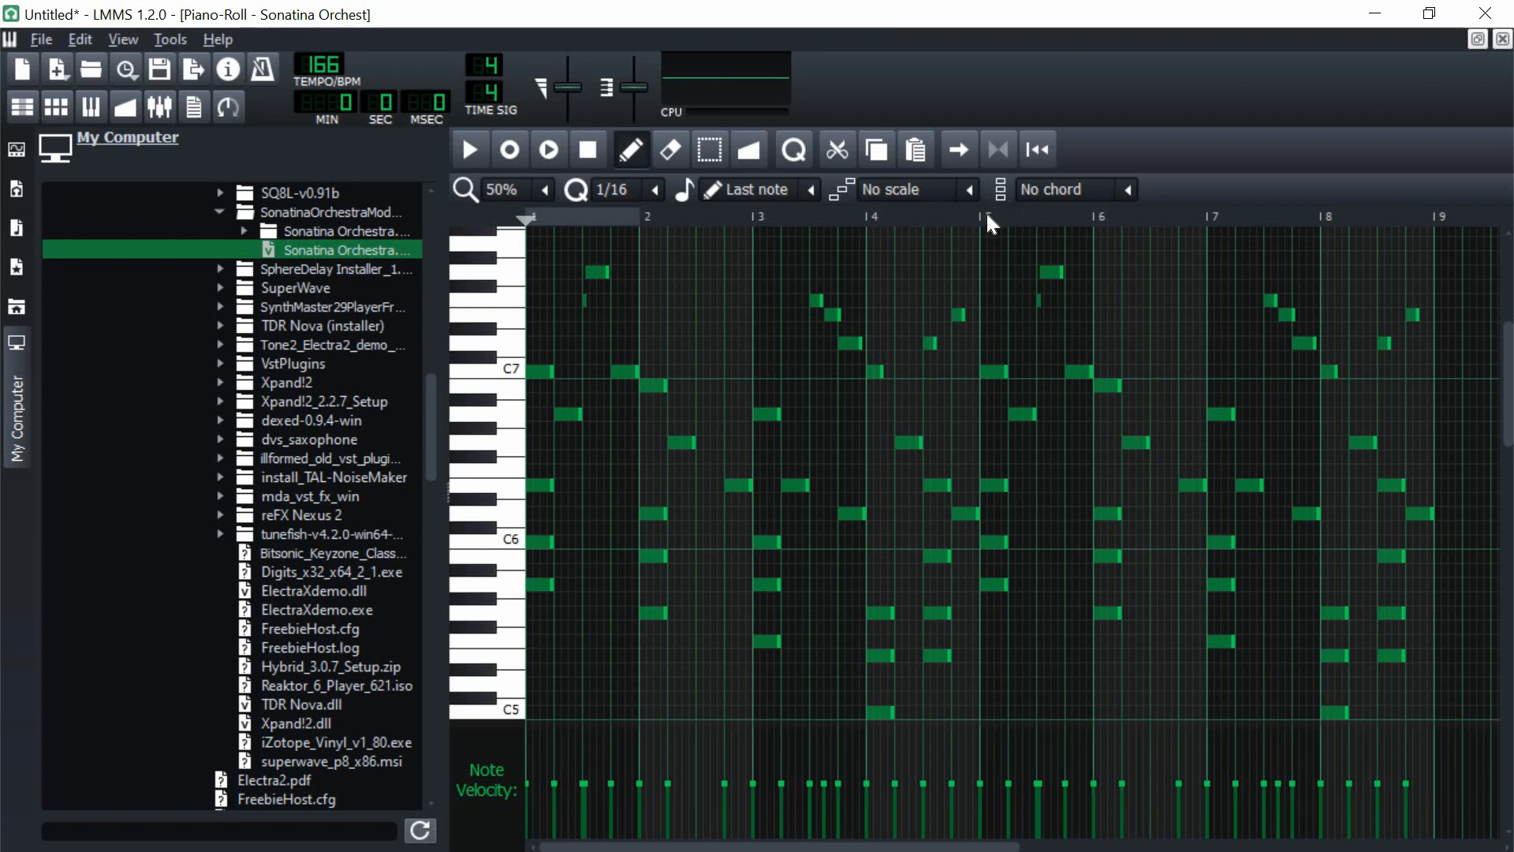
Step: Enable loop points, set the loop region from bar 5 to bar 9, and place the playhead in bar 8
click(998, 150)
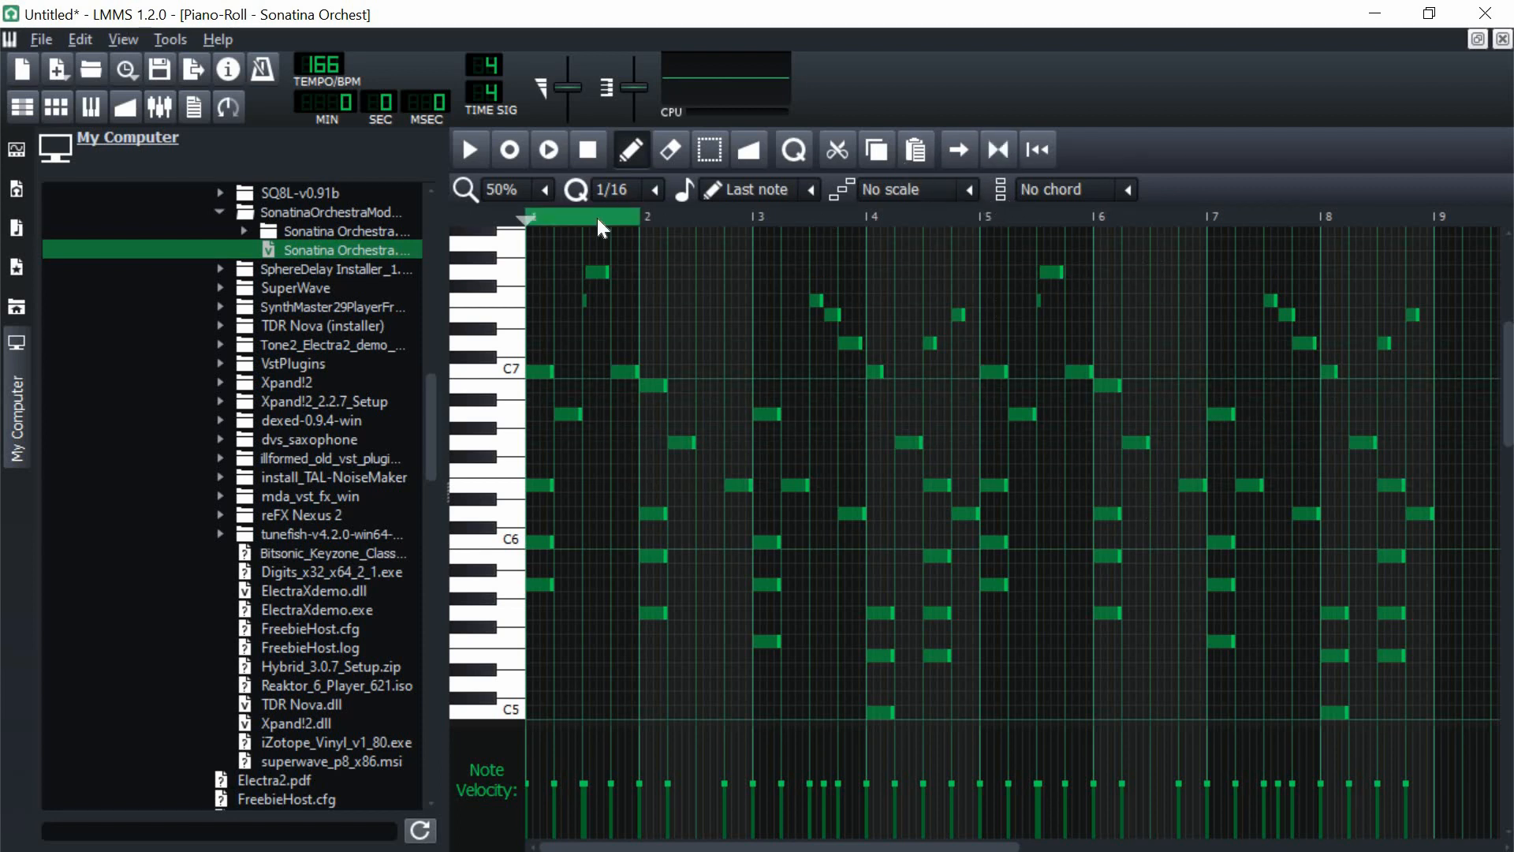
right_click(986, 215)
drag(1030, 212, 1437, 219)
click(1352, 219)
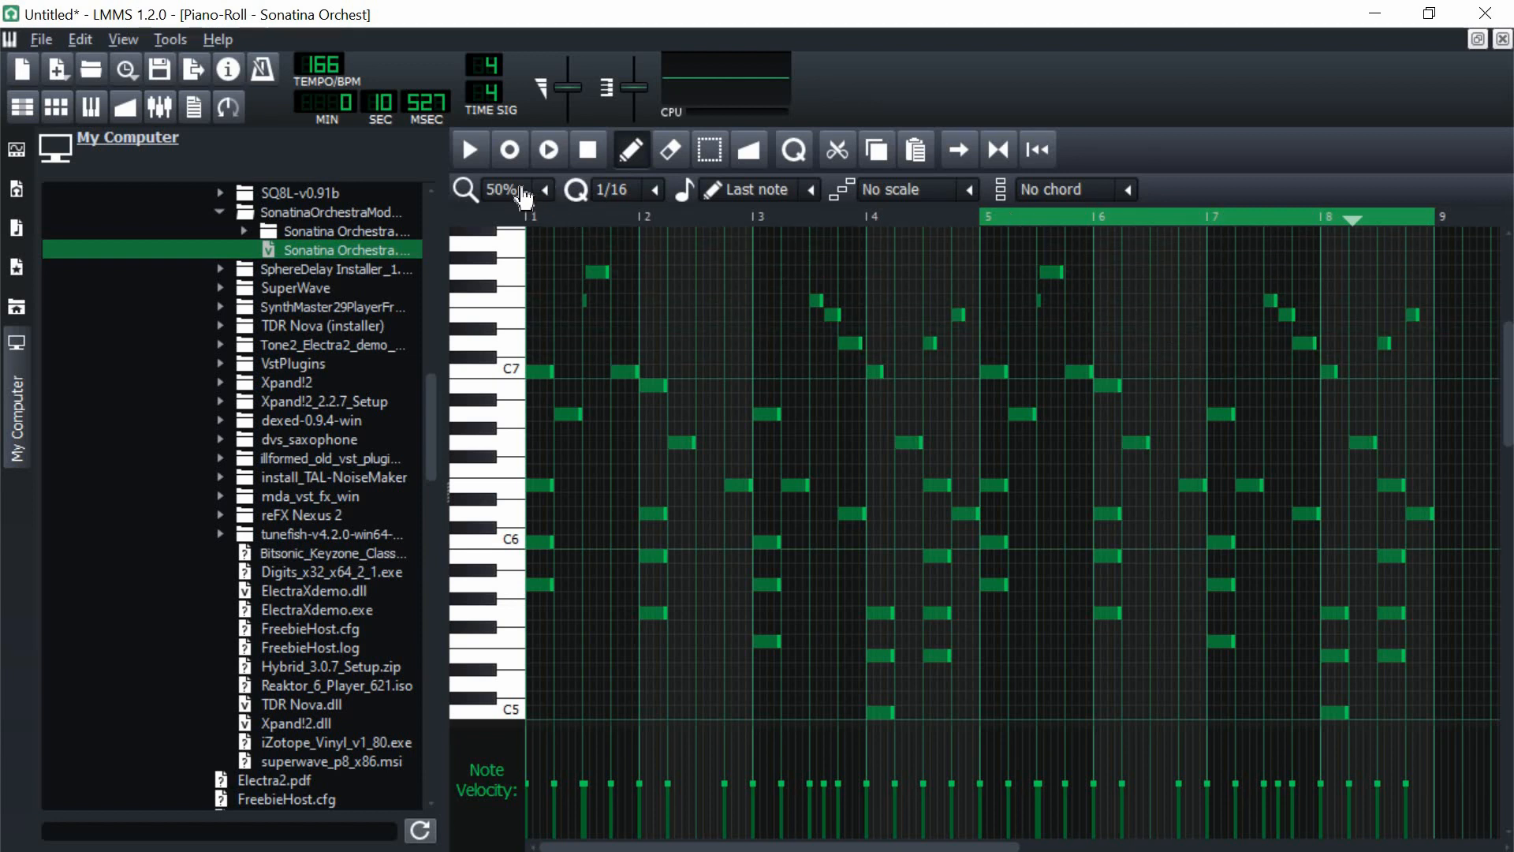
Step: Set the piano roll zoom to 100% and return playback to the start of the pattern
click(542, 190)
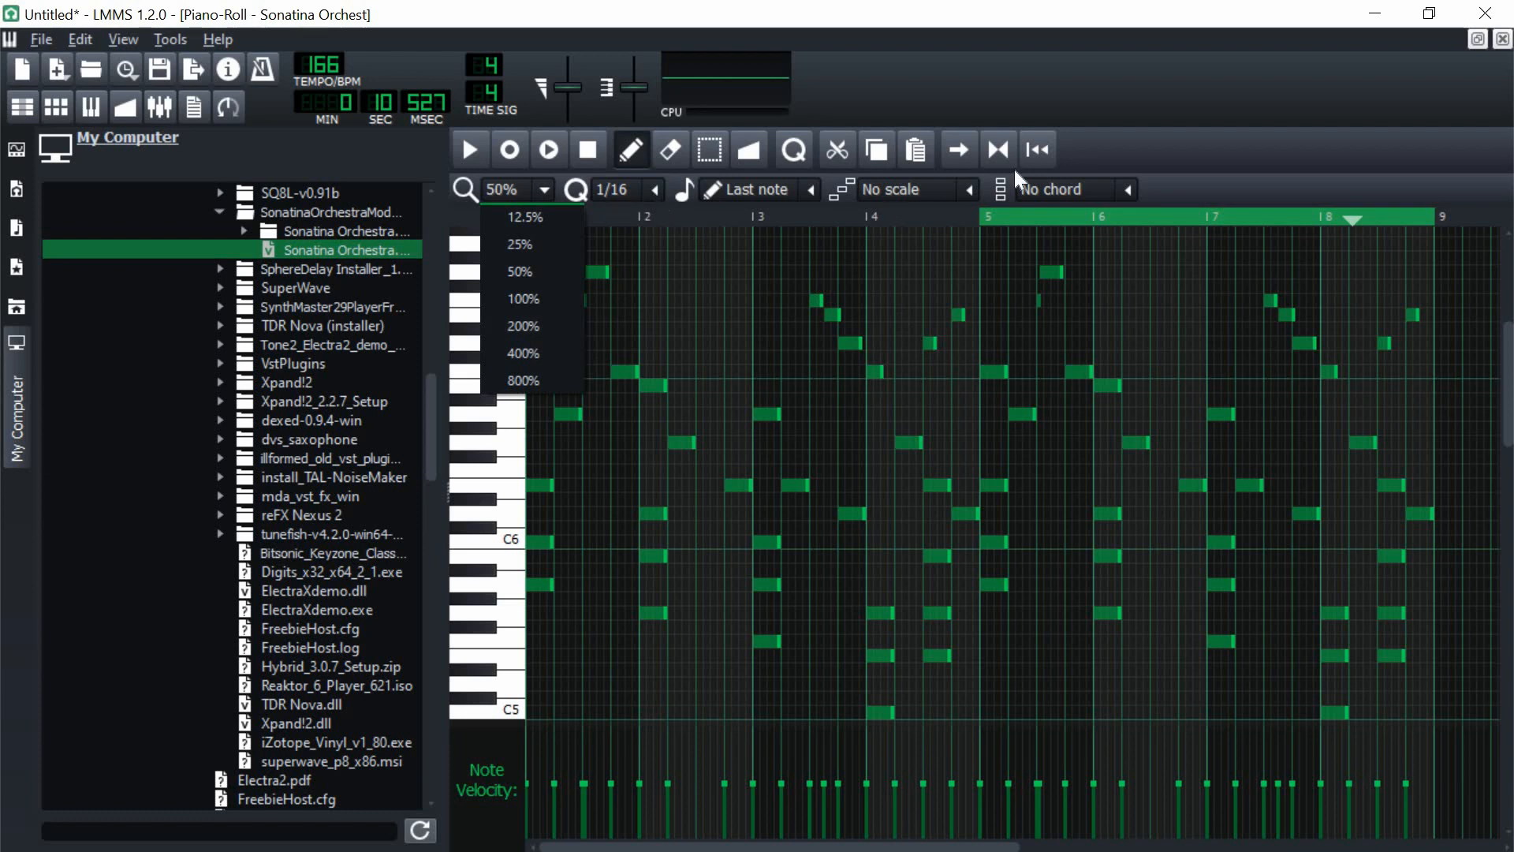
click(544, 270)
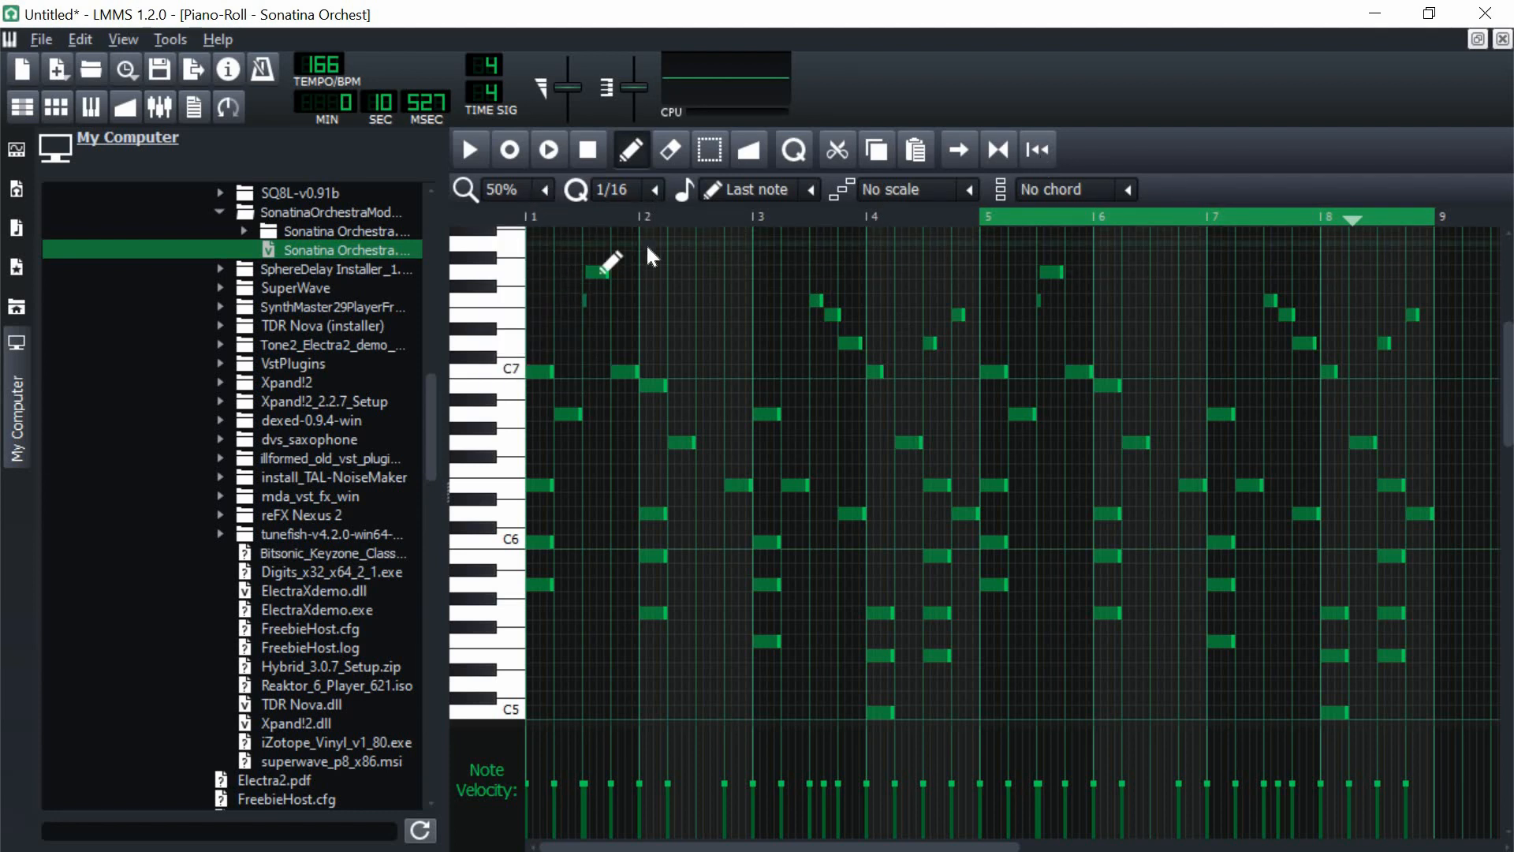
click(545, 190)
click(510, 300)
key(space)
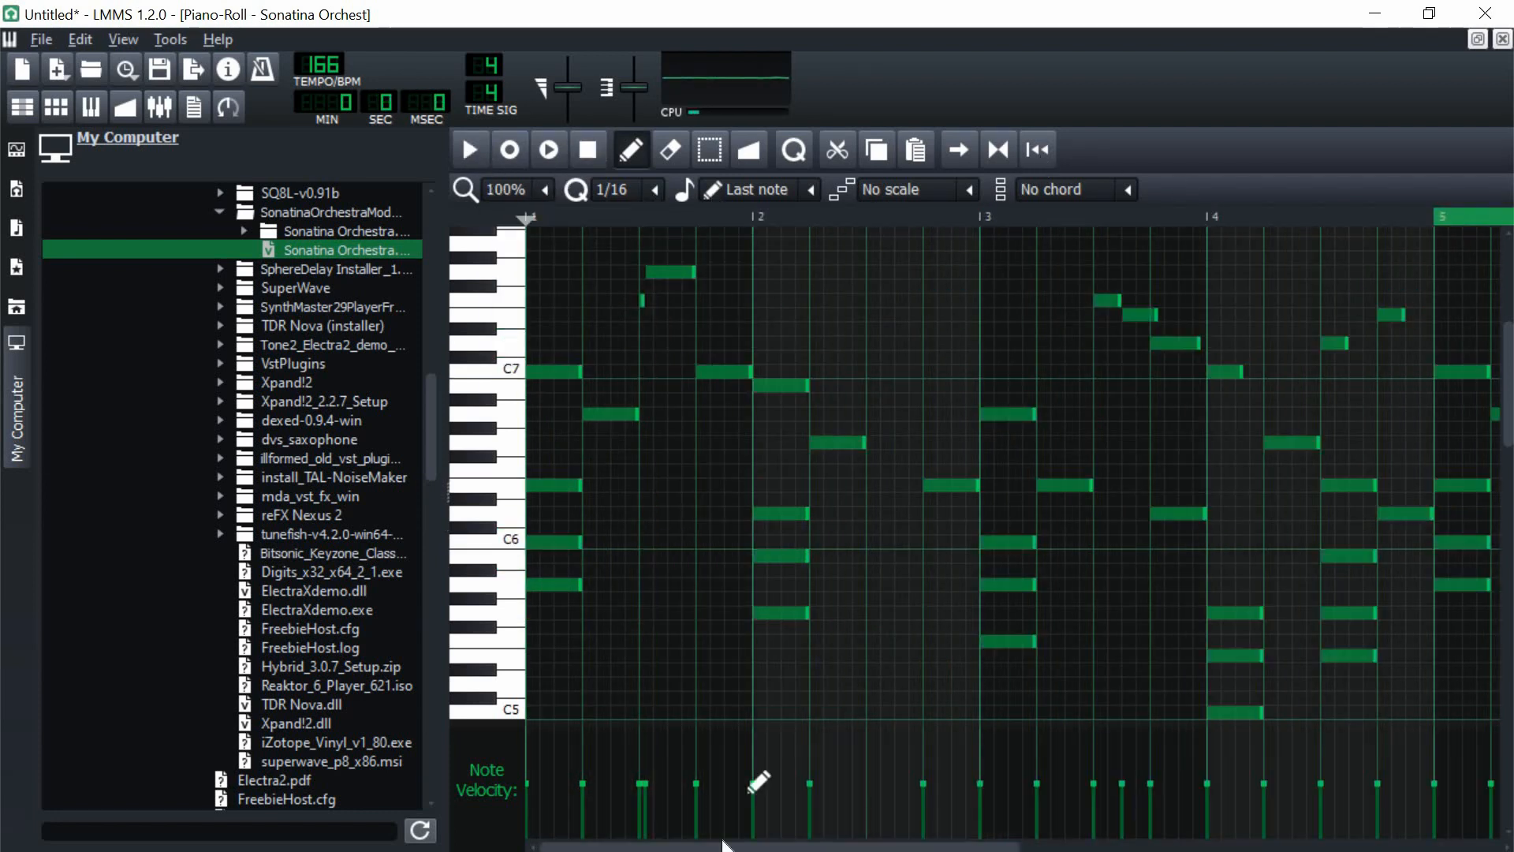
Step: Play back the duplicated bars briefly and set the piano roll zoom to 50%
drag(723, 846, 954, 845)
key(space)
scroll(749, 339, down, 3)
key(space)
scroll(749, 339, up, 5)
click(545, 190)
click(552, 270)
Step: Raise bar 5's last melody note to A7, and add D7, E7 and F7 in bar 6 and C7 at bar 7's start
mouse_move(1079, 485)
mouse_down()
mouse_move(1074, 347)
mouse_move(1102, 402)
mouse_move(1102, 457)
mouse_up()
key(space)
click(1131, 428)
key(space)
click(1186, 414)
click(1212, 471)
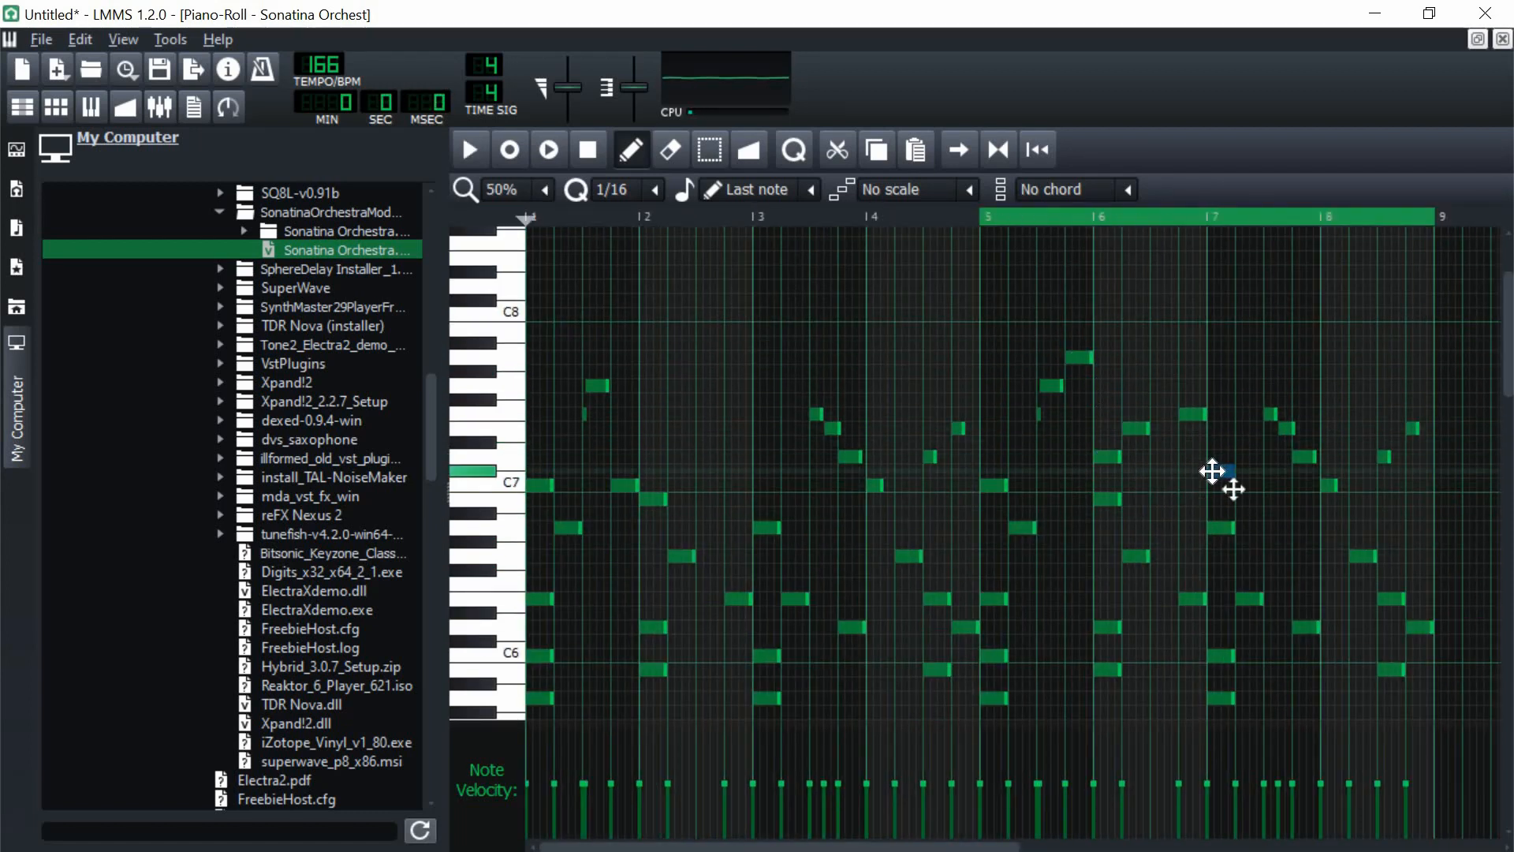
Step: Rework the melody's end with C8 and B7 in bar 7, removing the E7 there, and G7, D7 and C7 in bar 8
drag(1212, 471, 1270, 315)
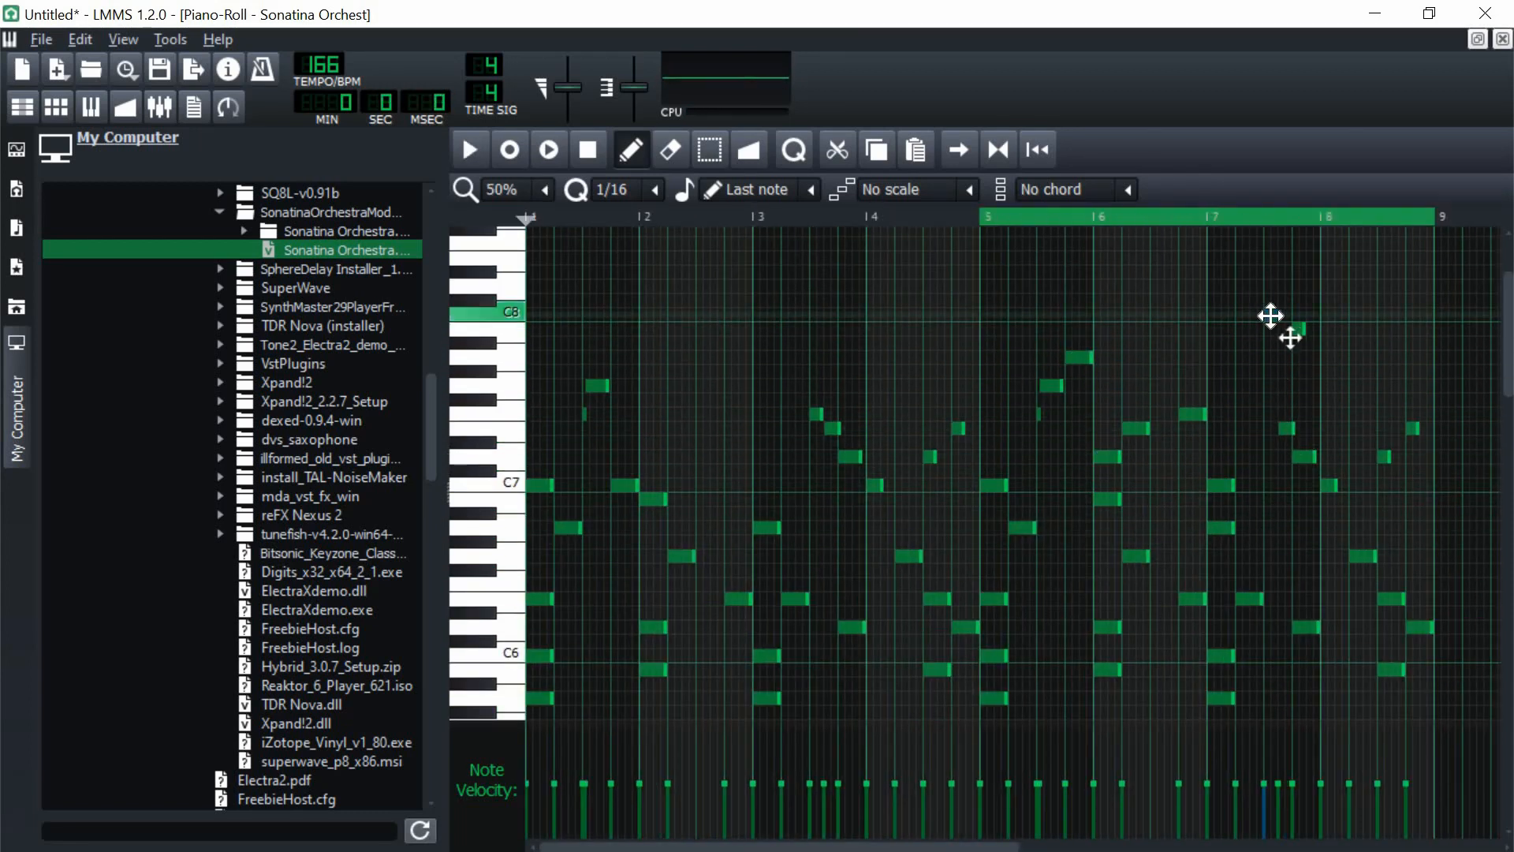
key(space)
scroll(1290, 441, up, 1)
right_click(1293, 487)
drag(1329, 442, 1411, 542)
key(space)
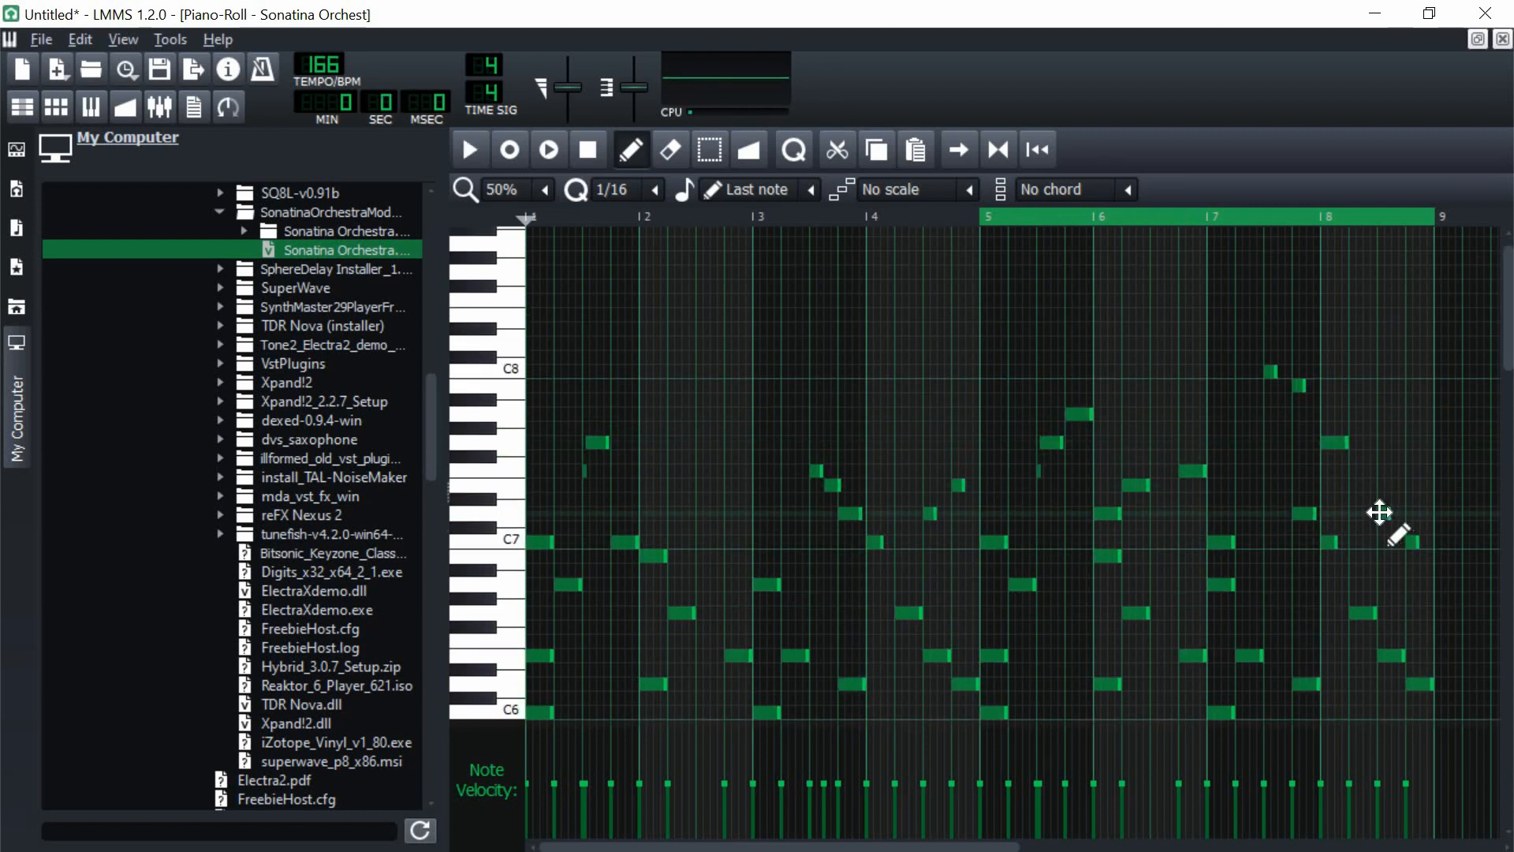
click(1385, 514)
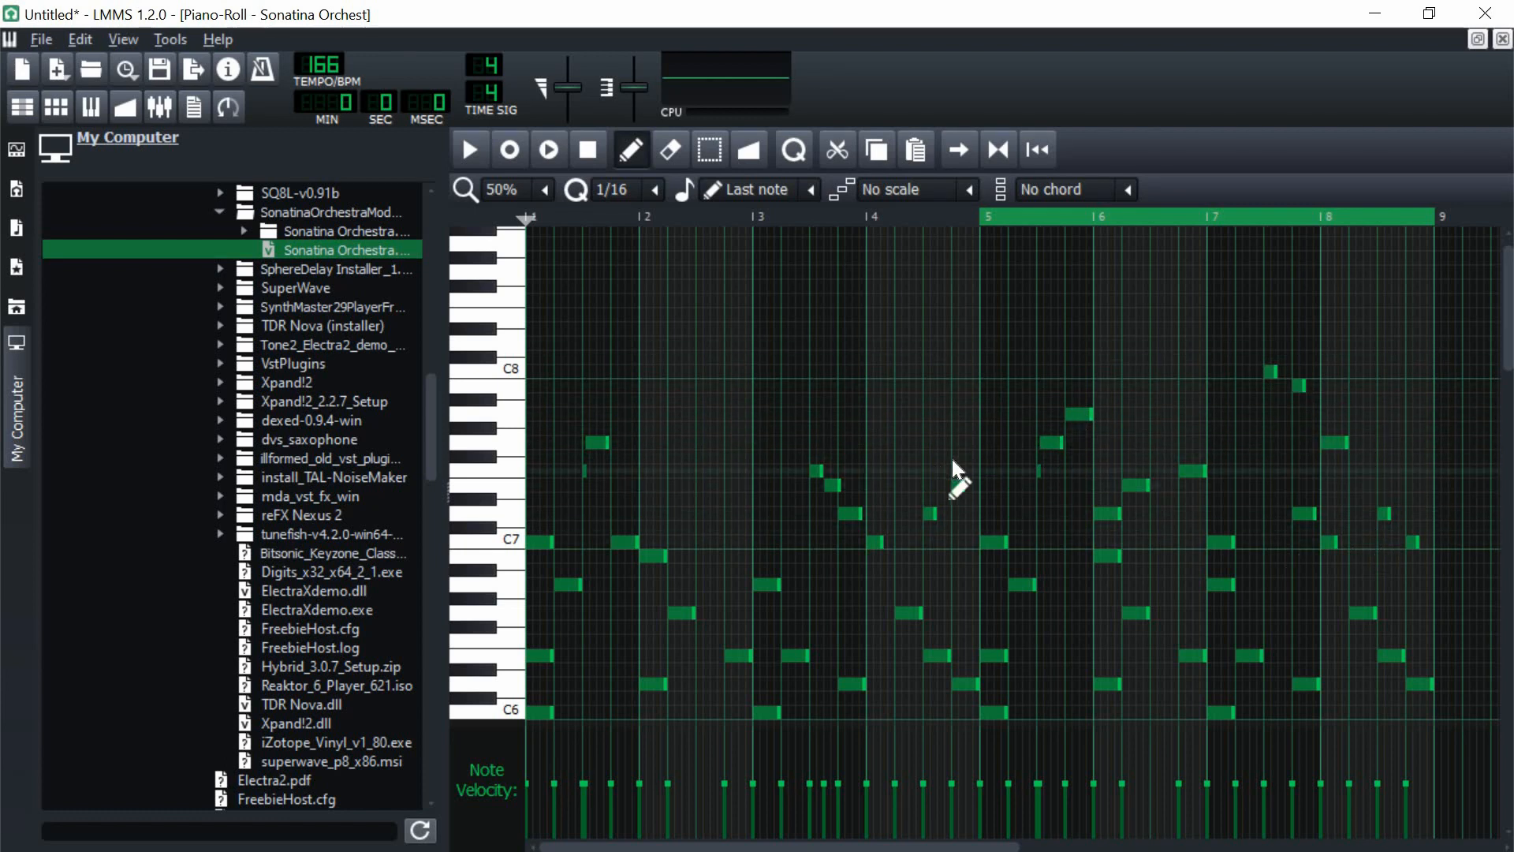
Step: Disable the loop points, play the full eight-bar melody from the start and stop it
click(957, 485)
click(996, 149)
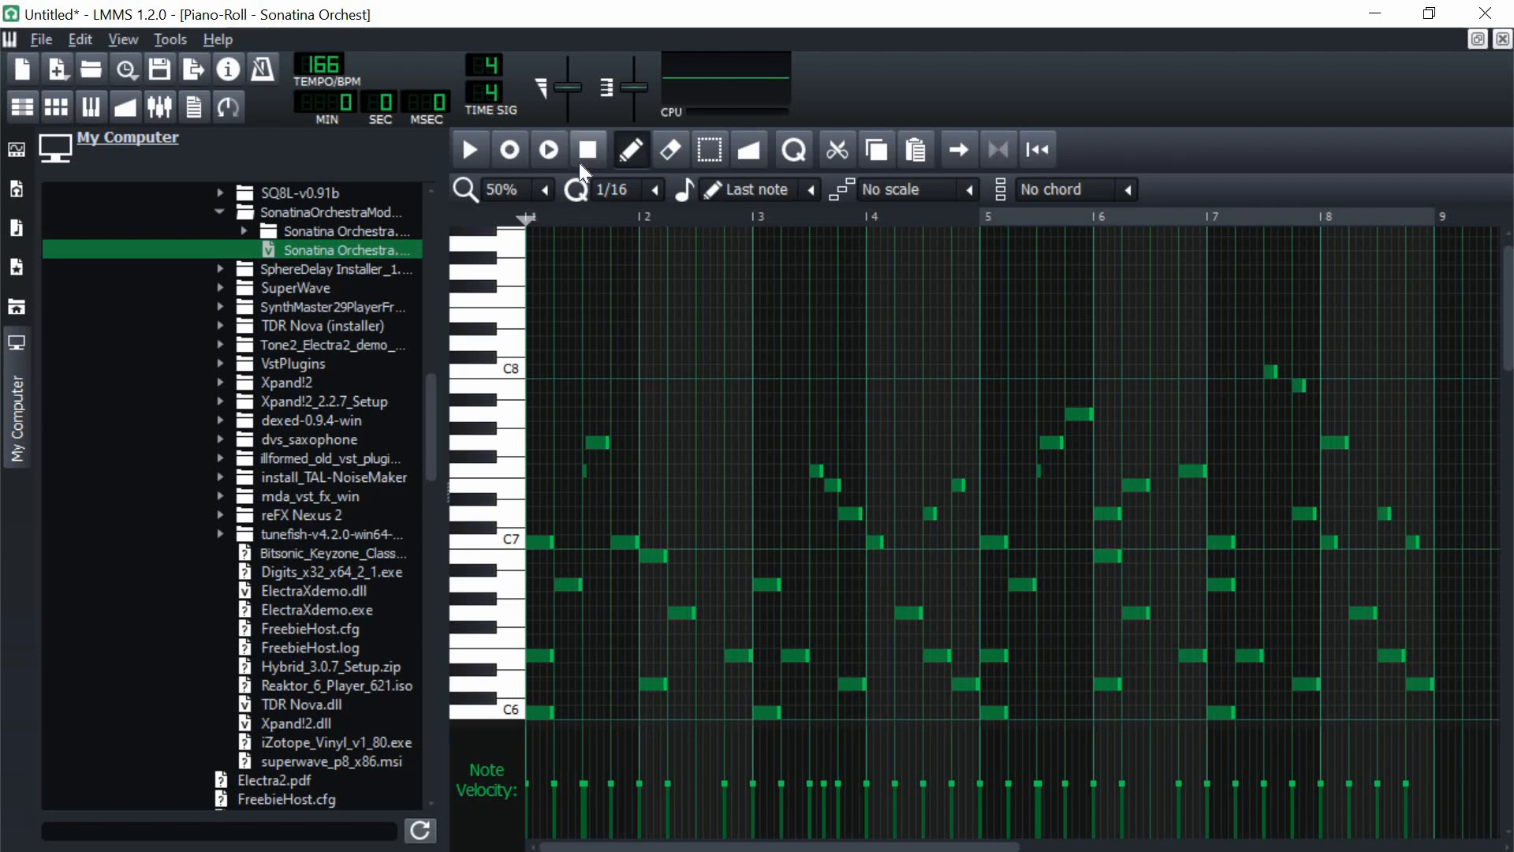
scroll(657, 355, down, 2)
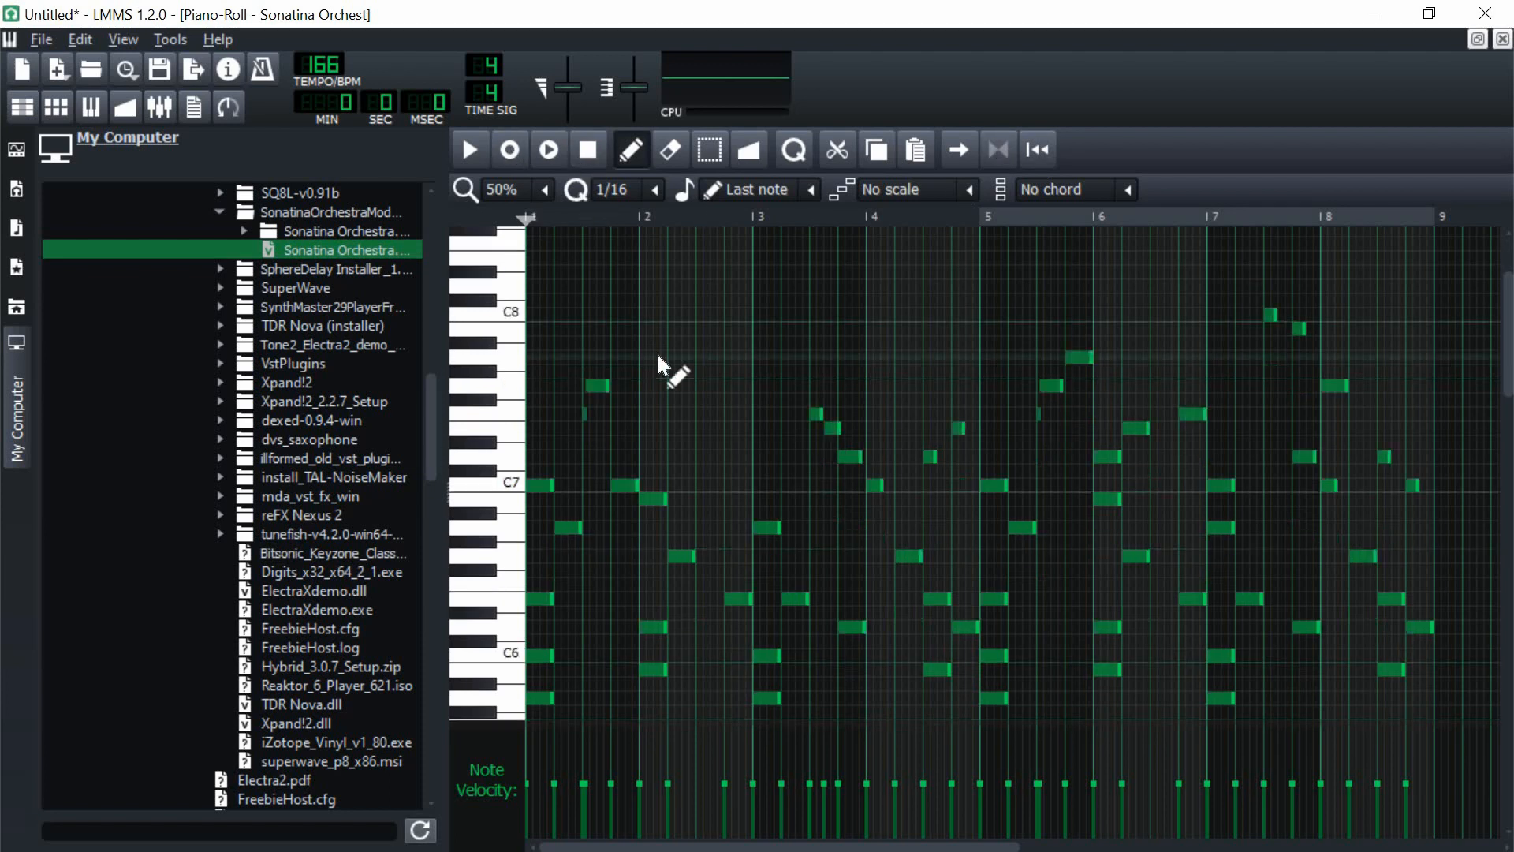
click(477, 157)
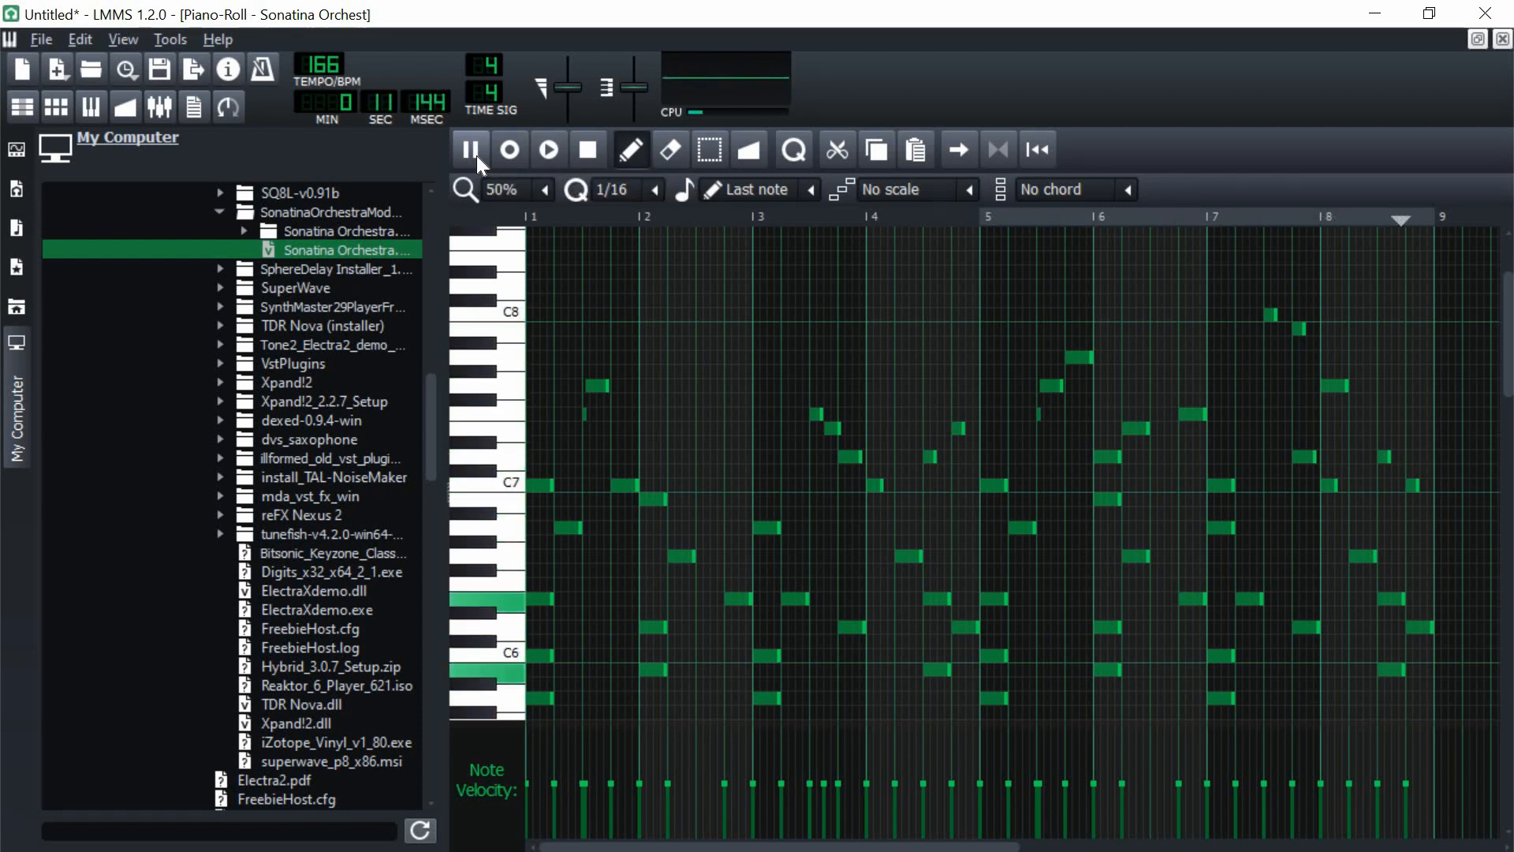
click(601, 149)
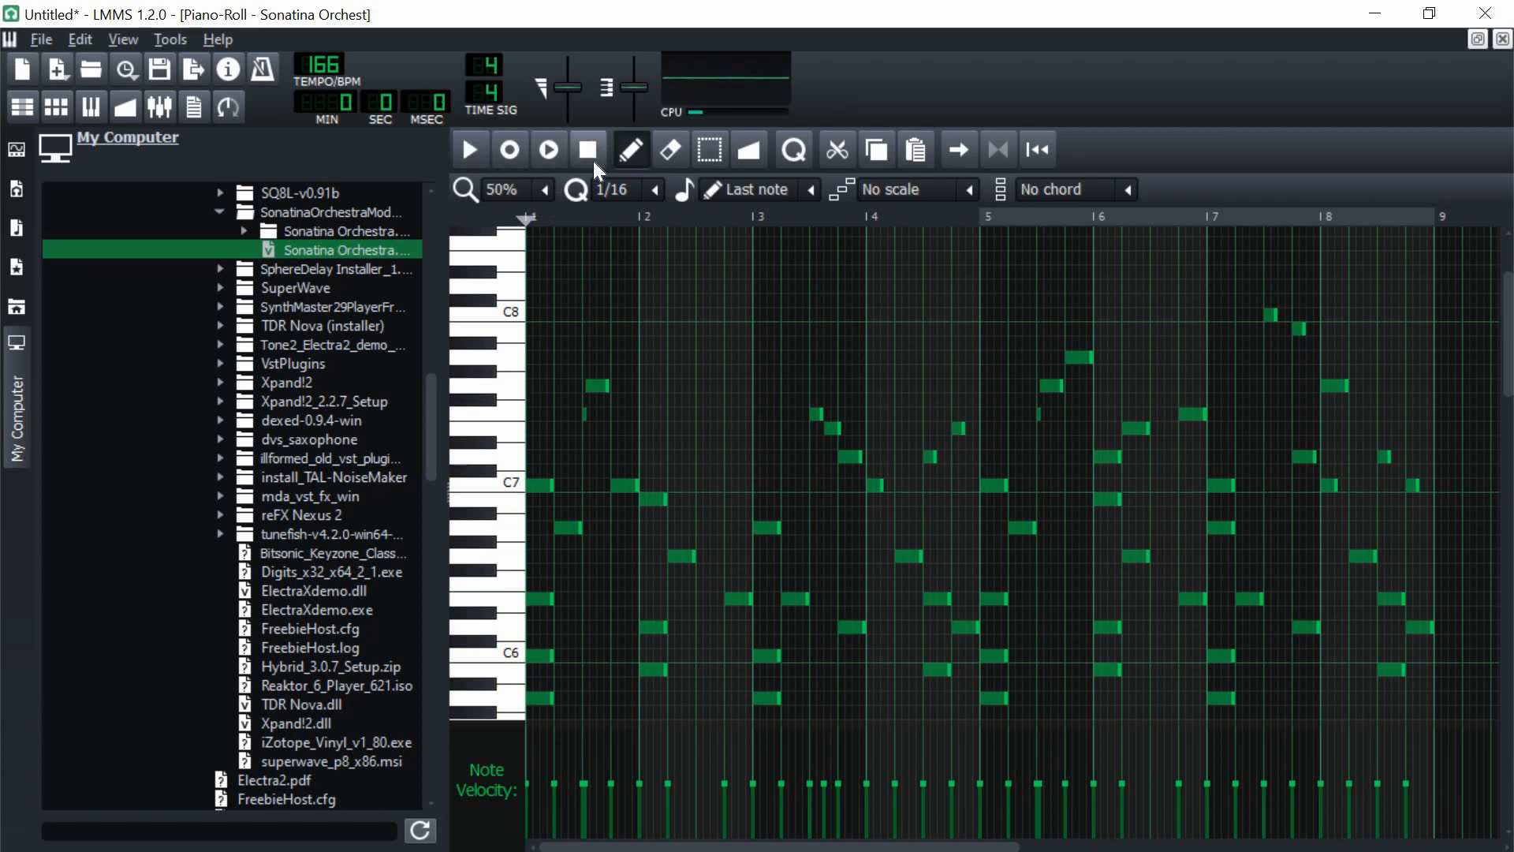
Step: Transpose all the notes of the eight-bar pattern down by three semitones
scroll(950, 358, down, 10)
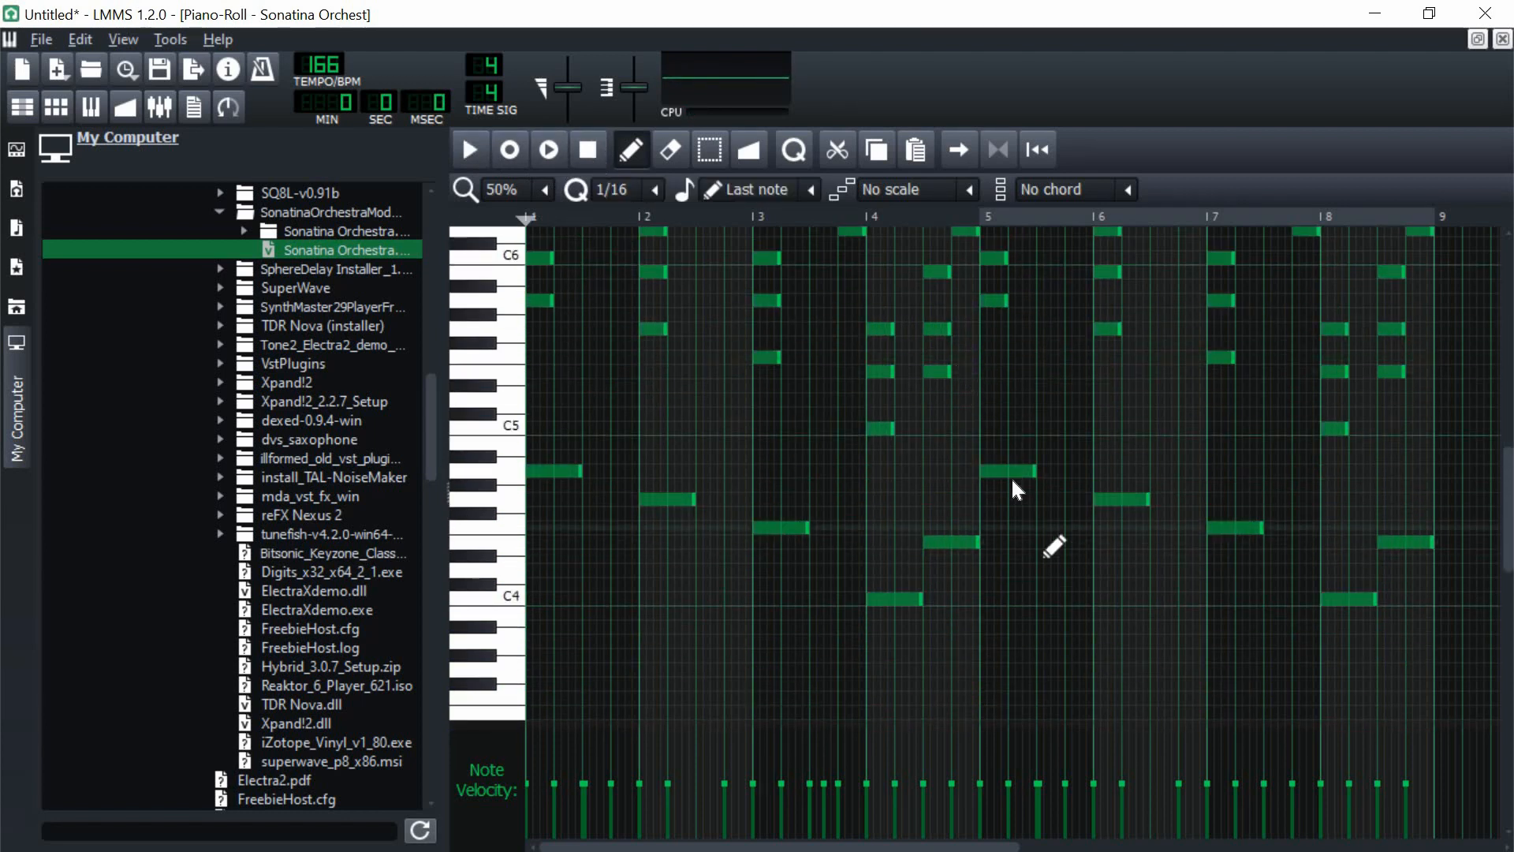
scroll(1013, 481, up, 2)
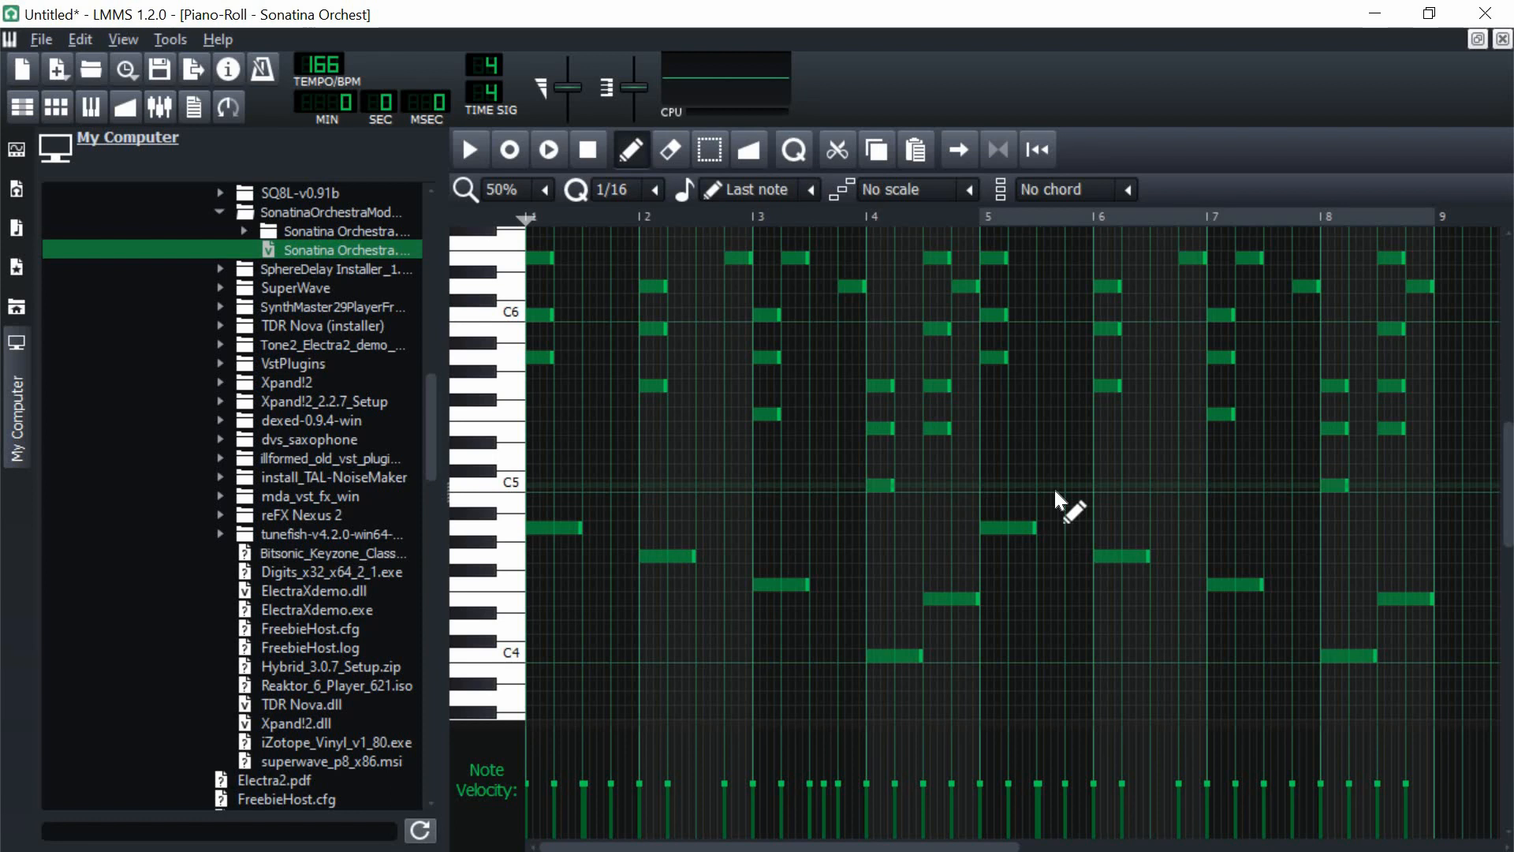
scroll(1056, 491, up, 2)
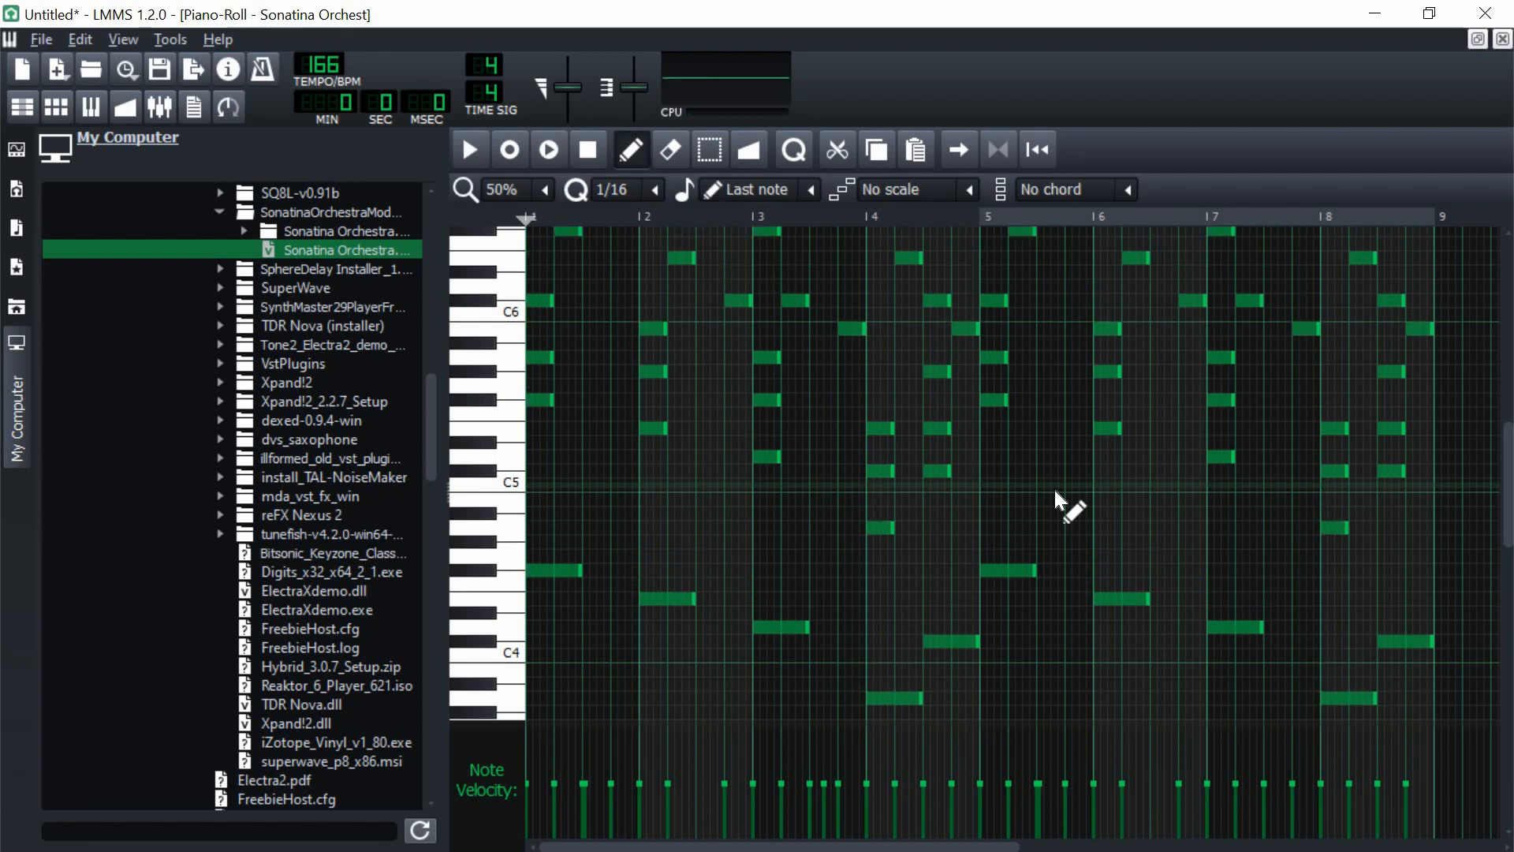
Step: Play back the transposed pattern from the start and stop it
key(space)
scroll(1087, 476, up, 4)
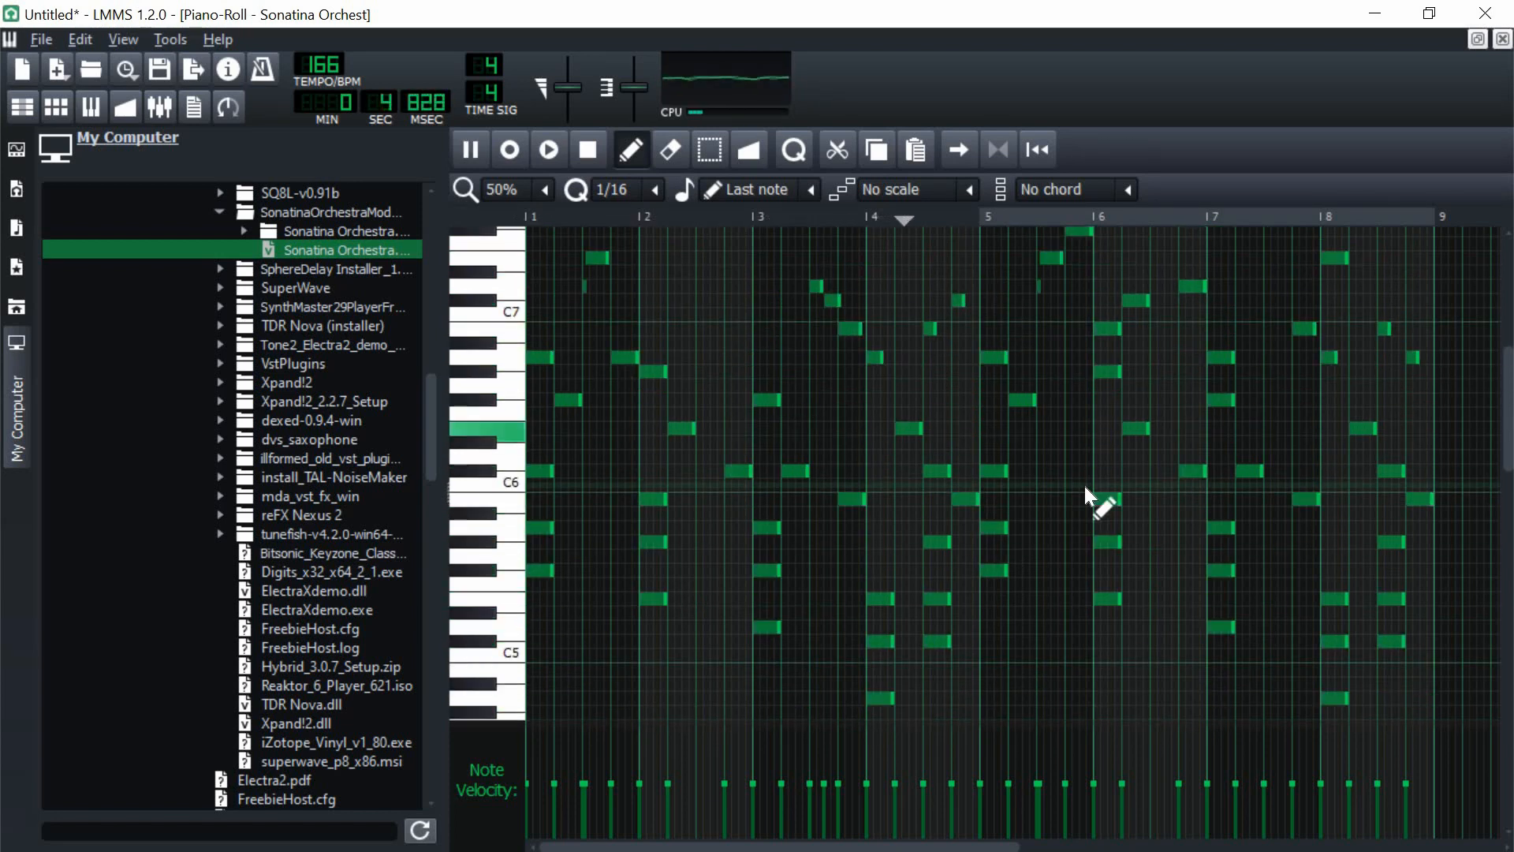
scroll(935, 458, up, 4)
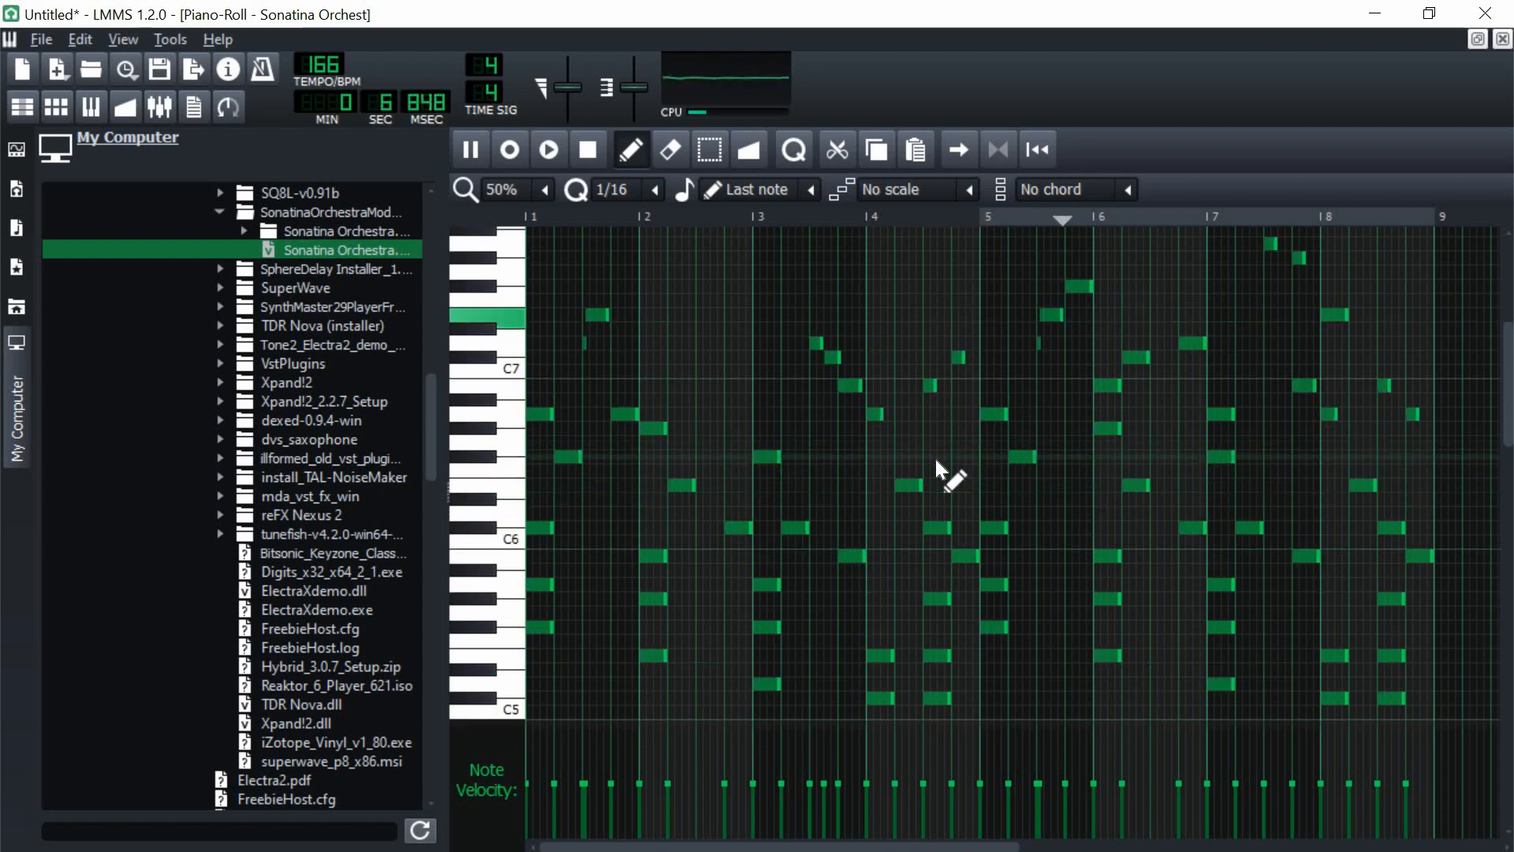
scroll(934, 457, up, 2)
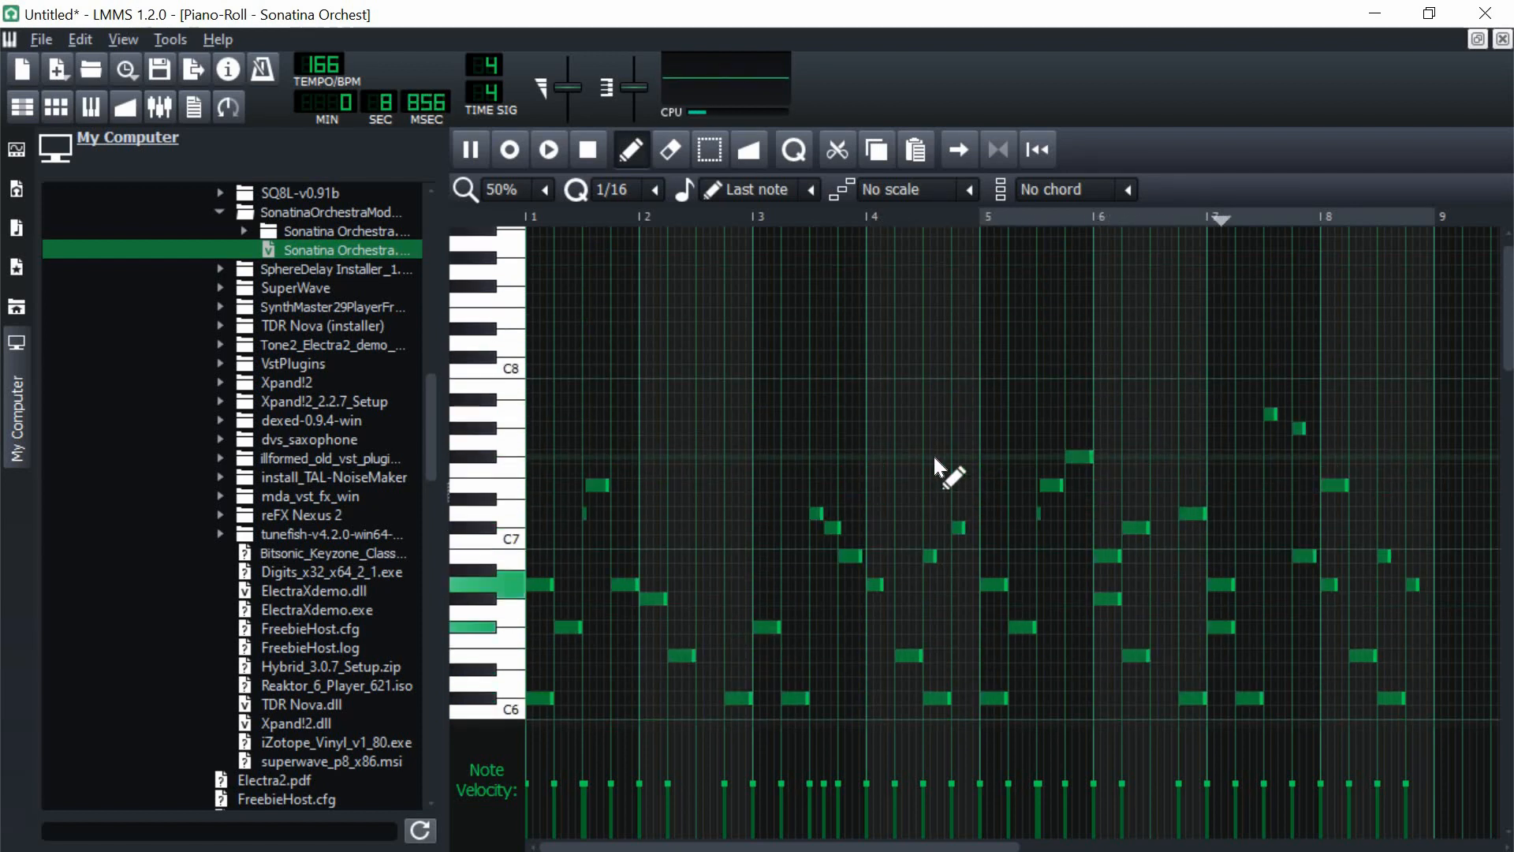
click(598, 153)
scroll(867, 410, down, 5)
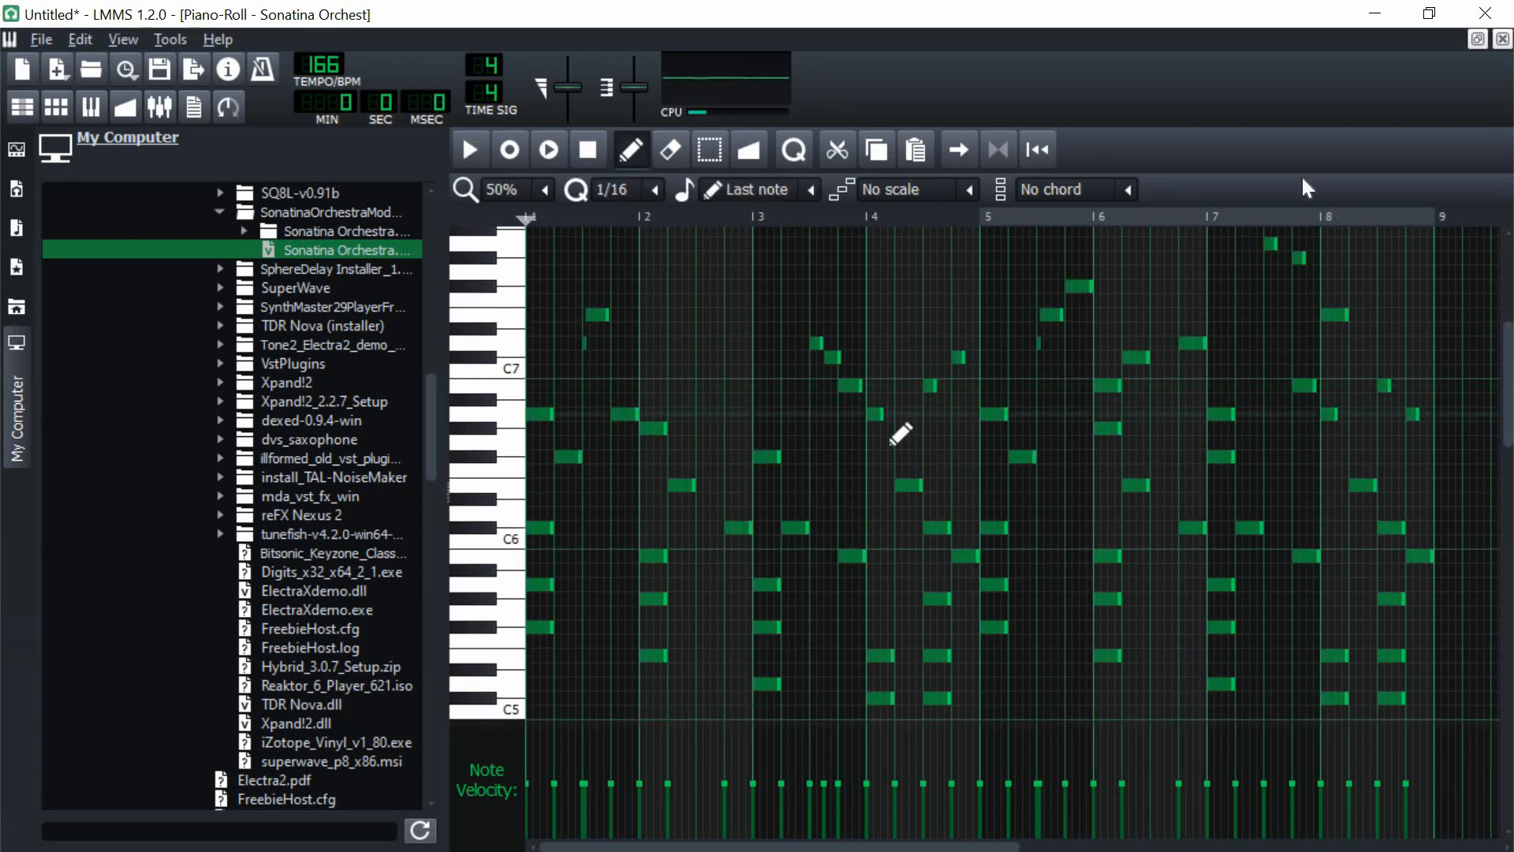
Step: Close the piano roll and set the Sonatina Orchest track's volume to 70.4%
click(1502, 39)
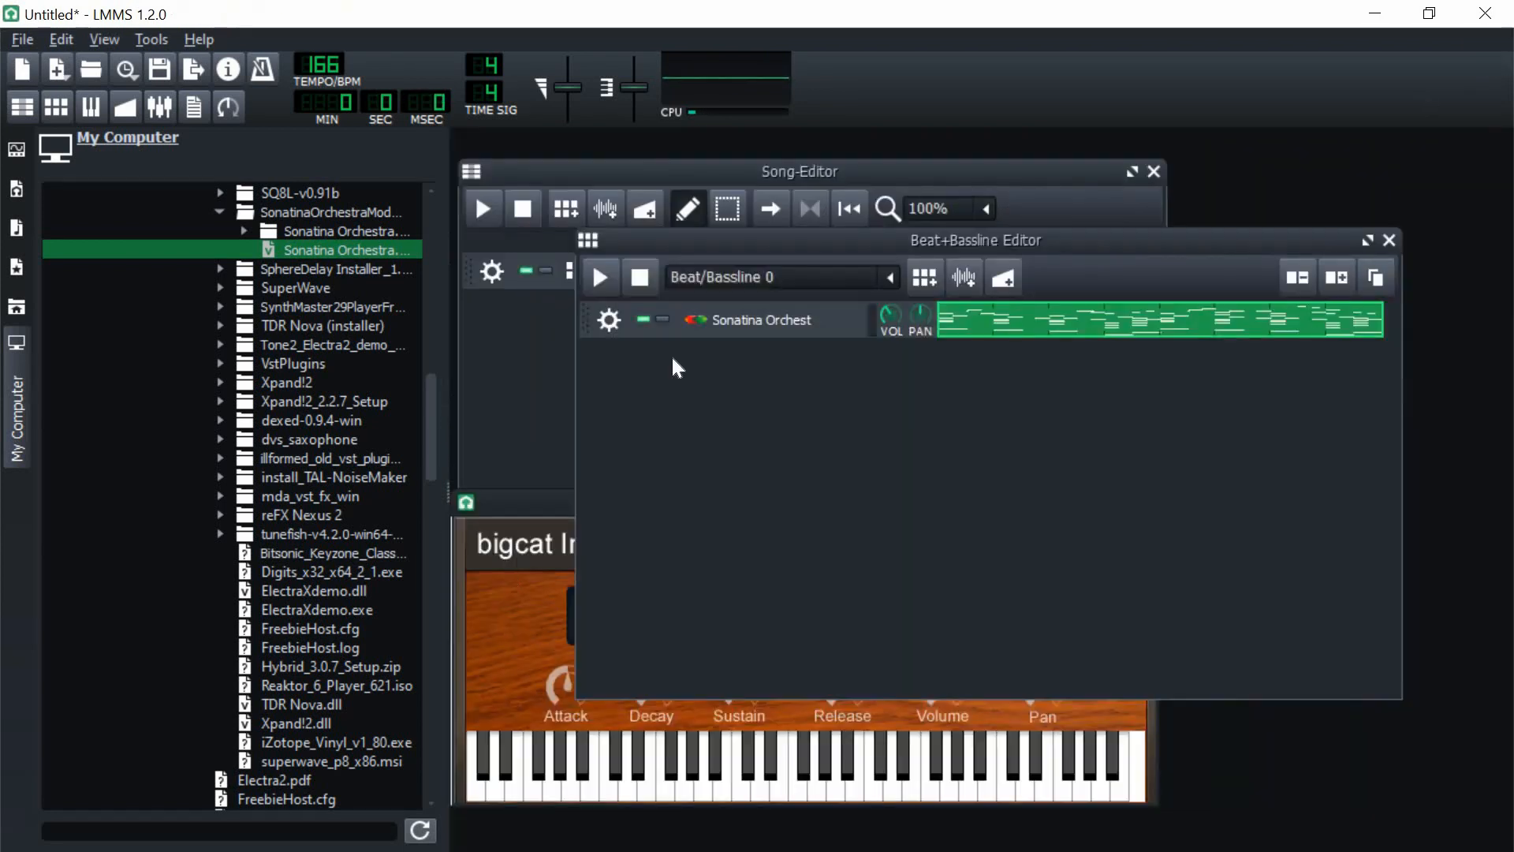
drag(891, 315, 855, 380)
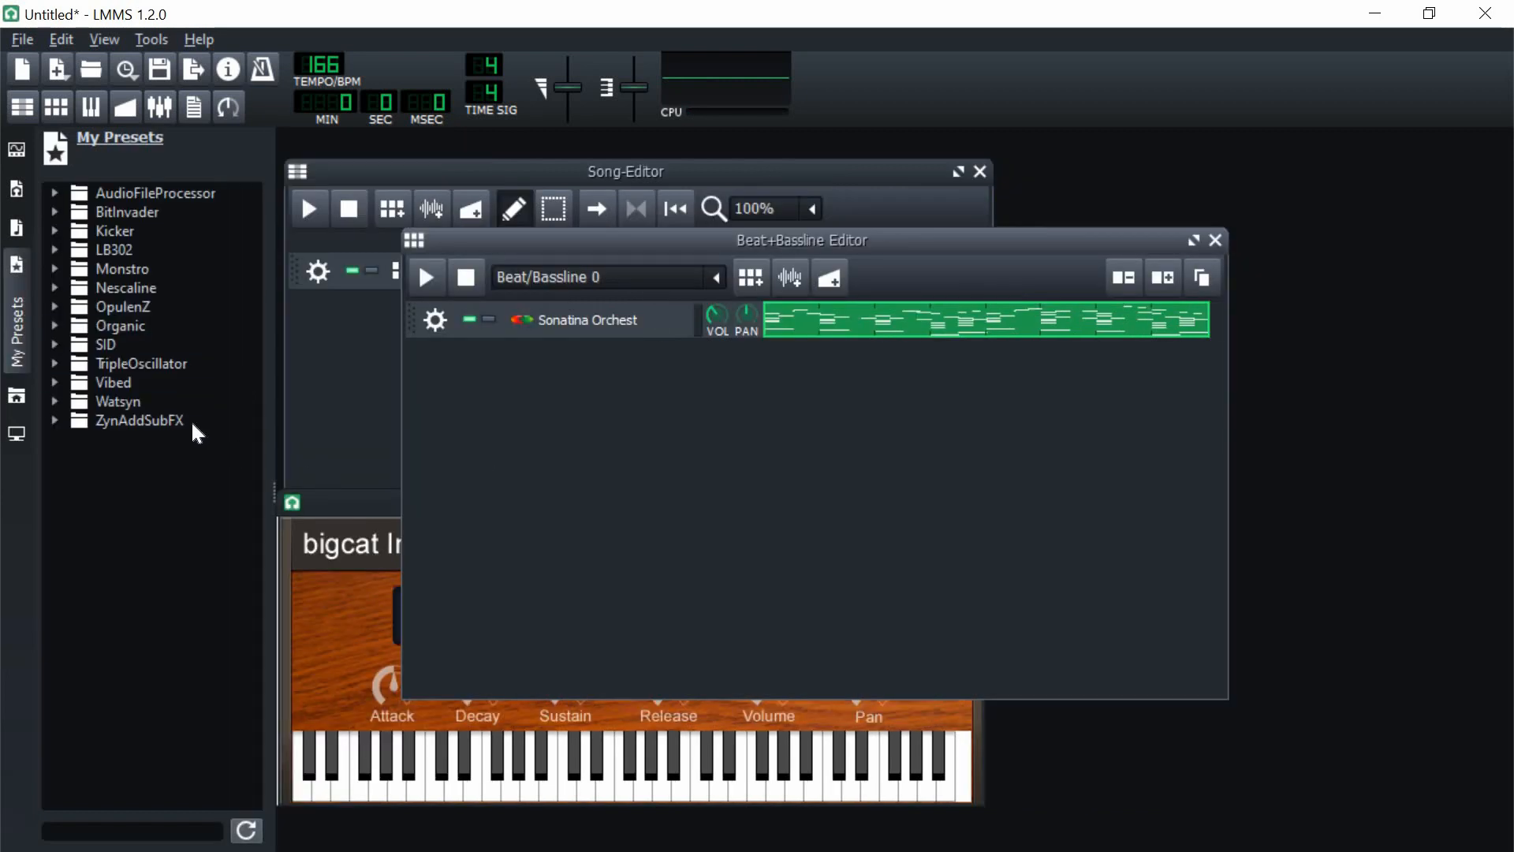
Step: Add the 0065-Synth Piano 1 preset from the ZynAddSubFX SynthPiano folder as a new track in the Beat+Bassline Editor
click(167, 422)
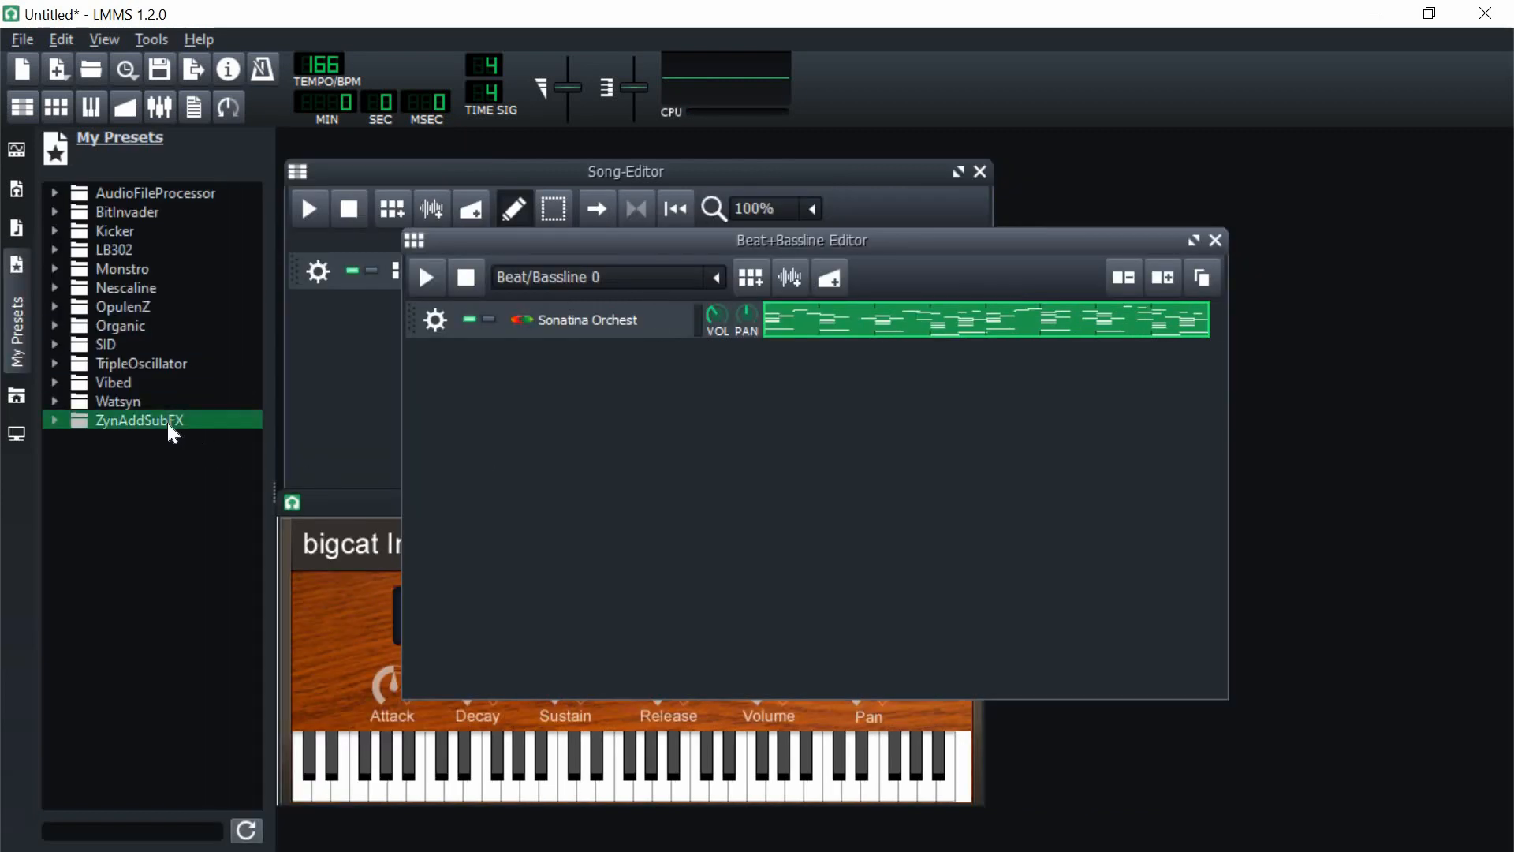
scroll(158, 521, down, 1)
drag(270, 493, 347, 494)
scroll(196, 541, down, 3)
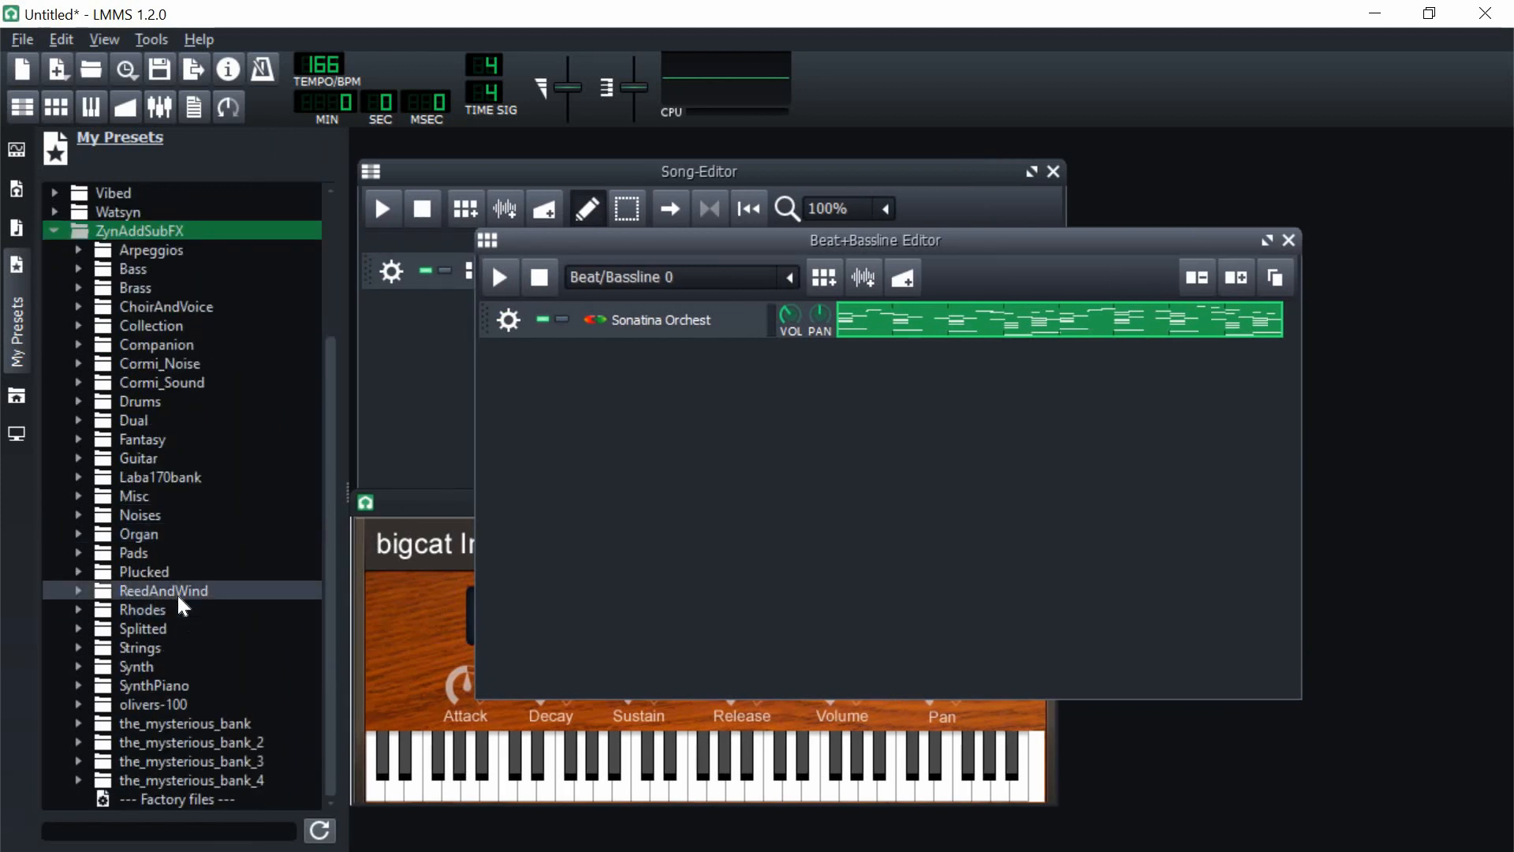
click(158, 685)
scroll(174, 600, down, 2)
scroll(186, 494, down, 3)
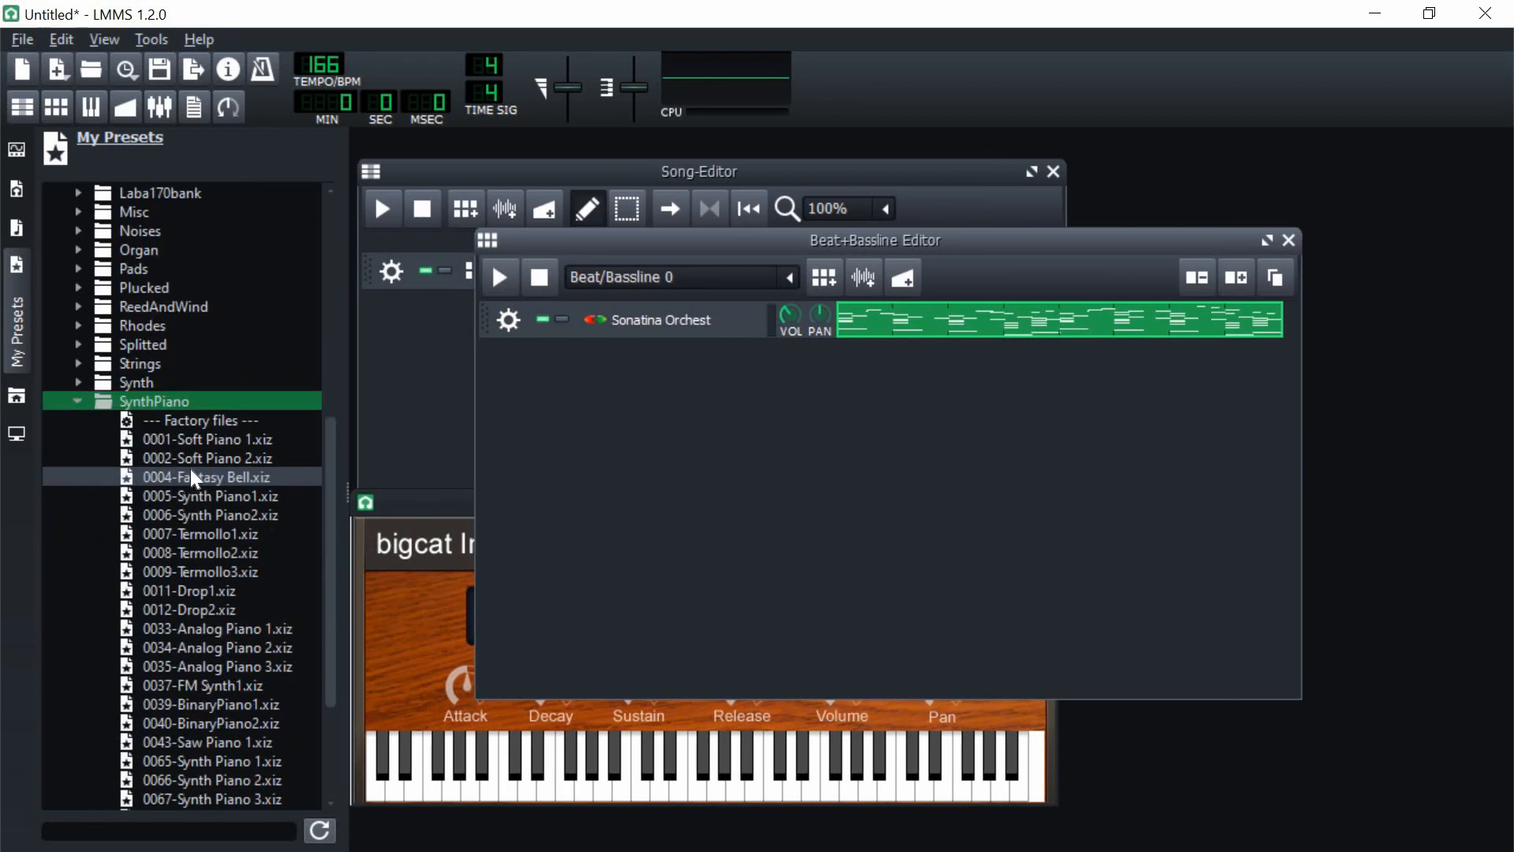
click(209, 761)
scroll(219, 772, down, 2)
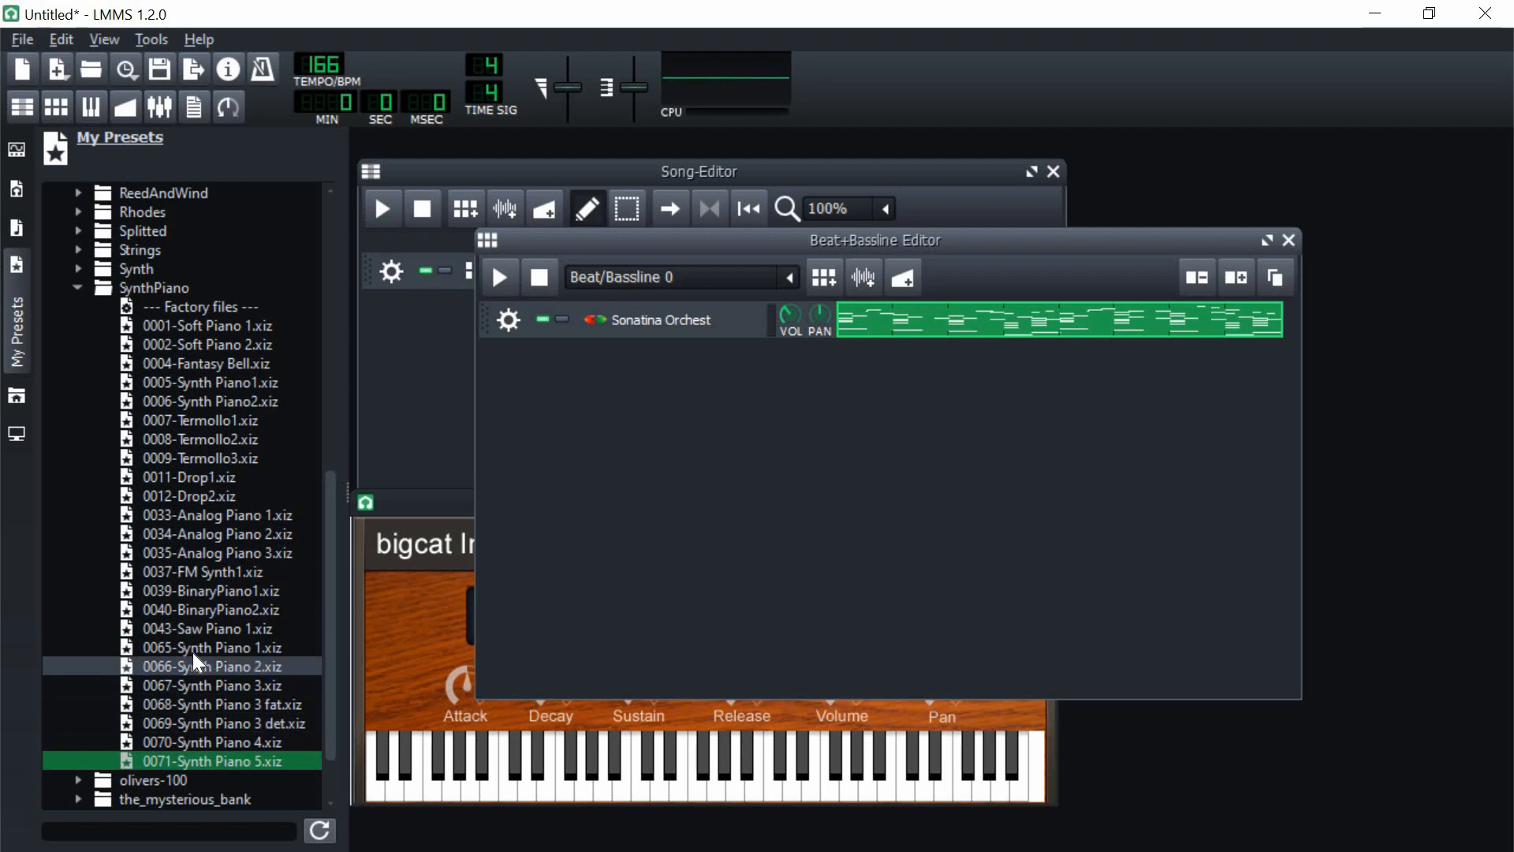
drag(197, 647, 654, 437)
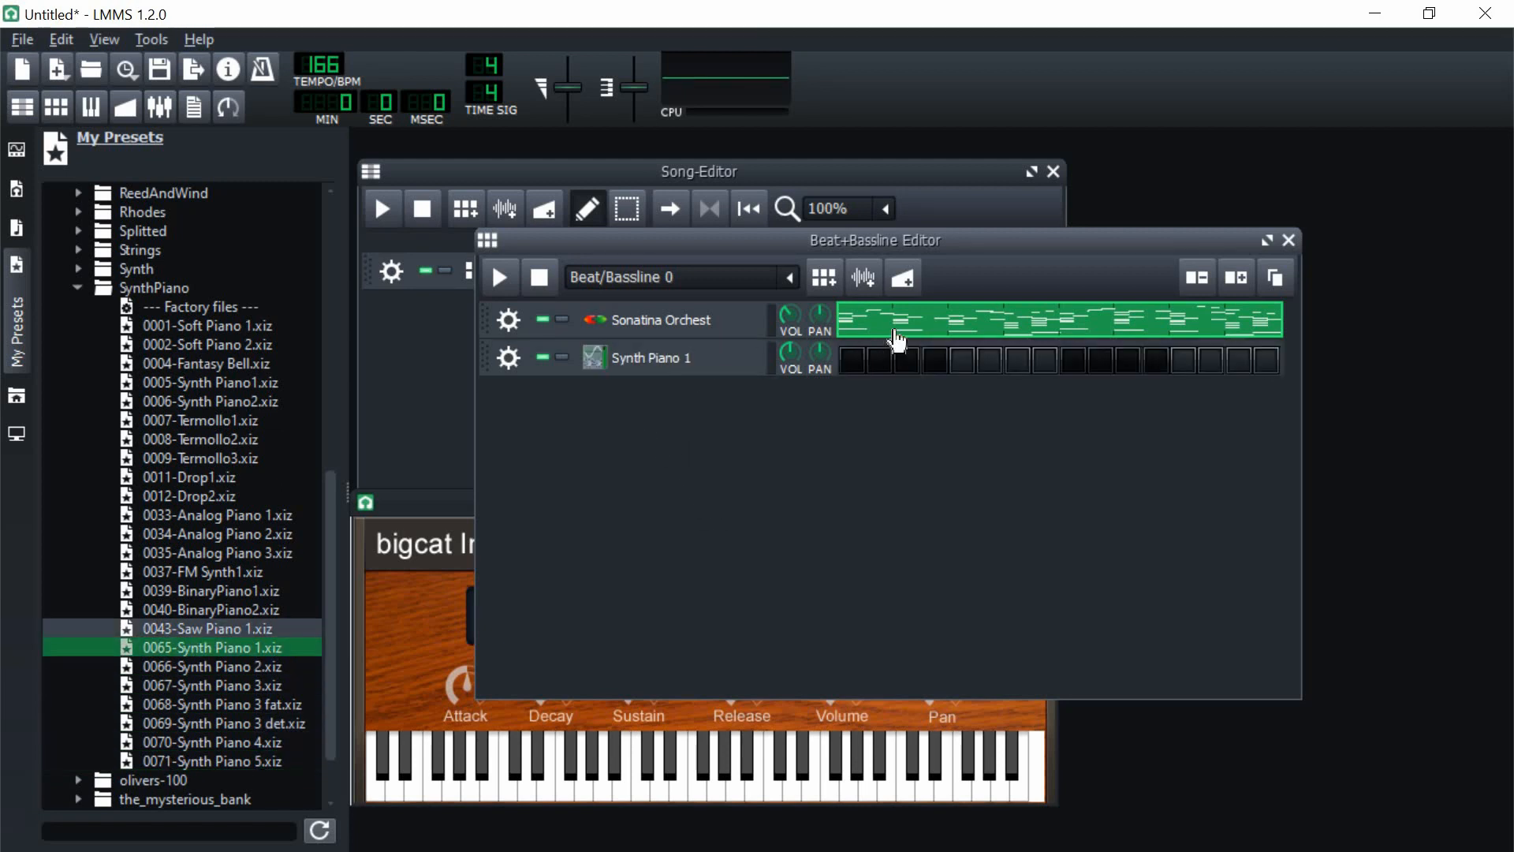
Step: Copy the Sonatina Orchest pattern into the Synth Piano 1 track and replace that track's preset with 0034-Analog Piano 2
right_click(881, 323)
click(931, 378)
right_click(858, 370)
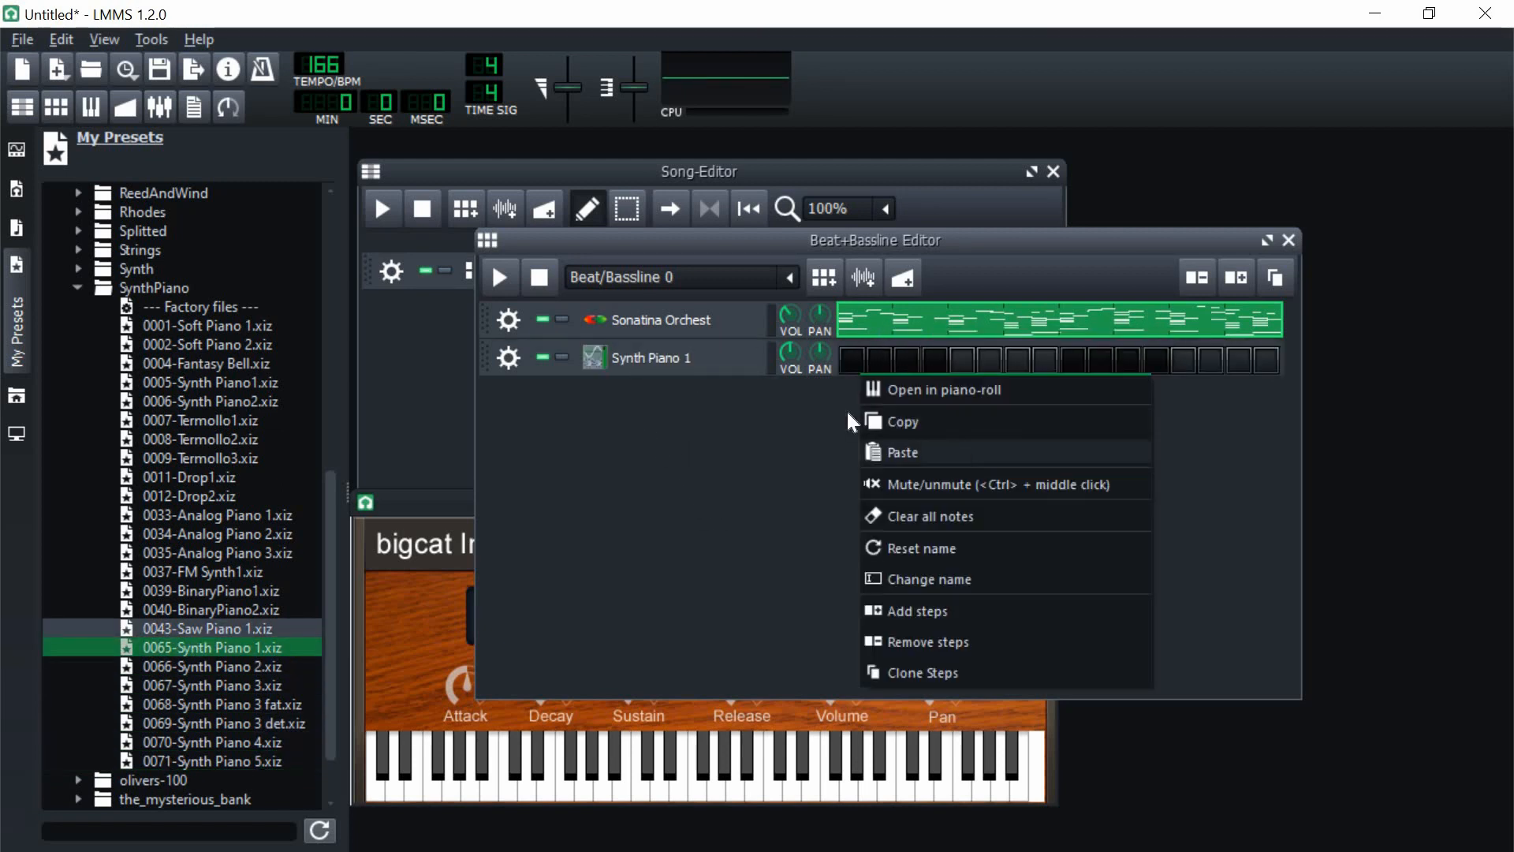
click(883, 452)
double_click(207, 534)
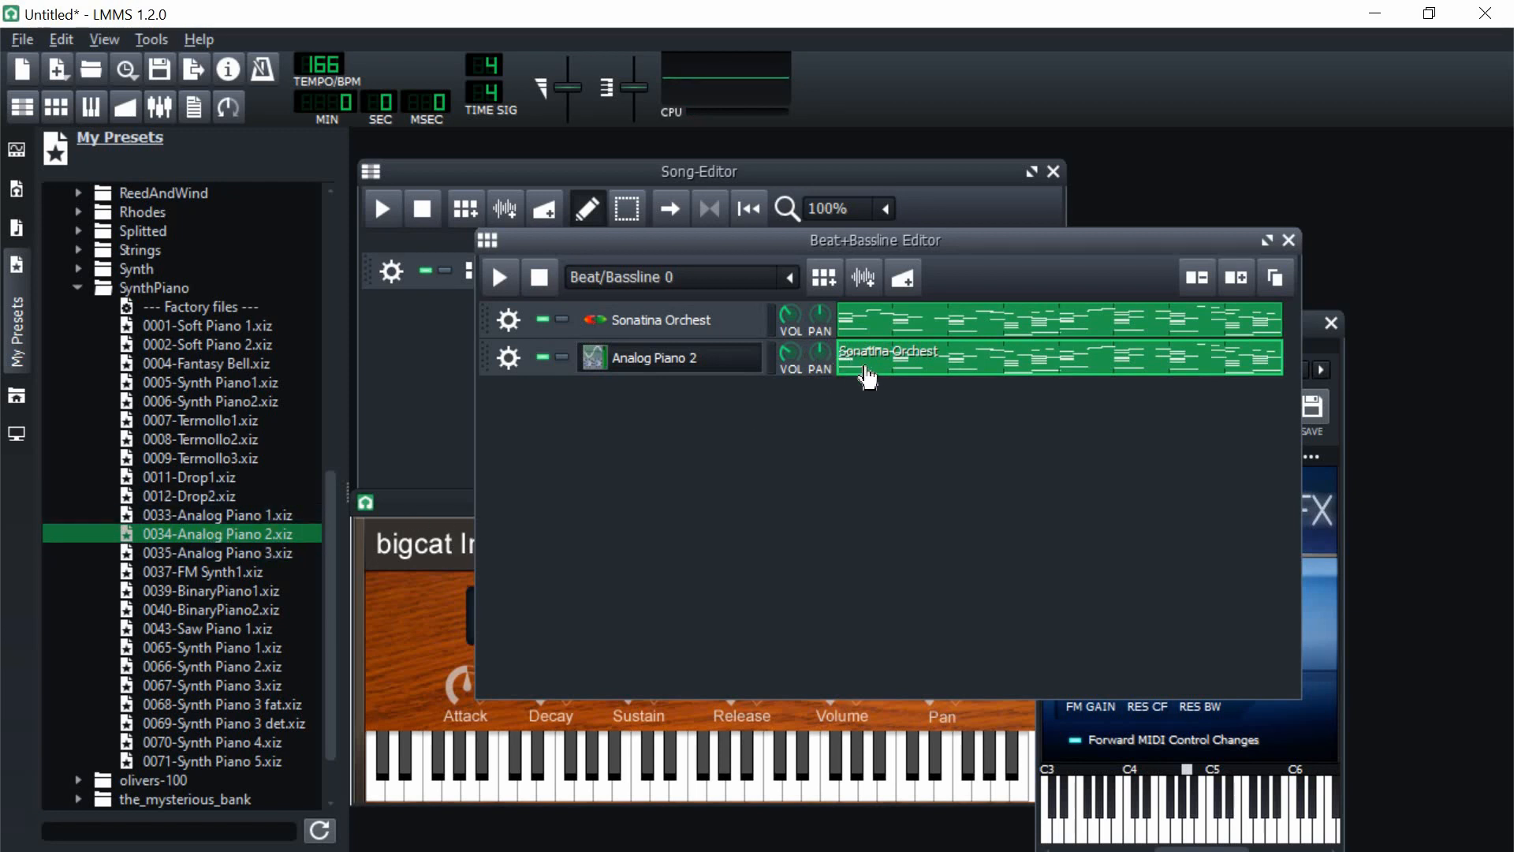
Step: Transpose the Analog Piano 2 track's pasted notes down one octave in the piano roll and close it
right_click(863, 371)
click(911, 384)
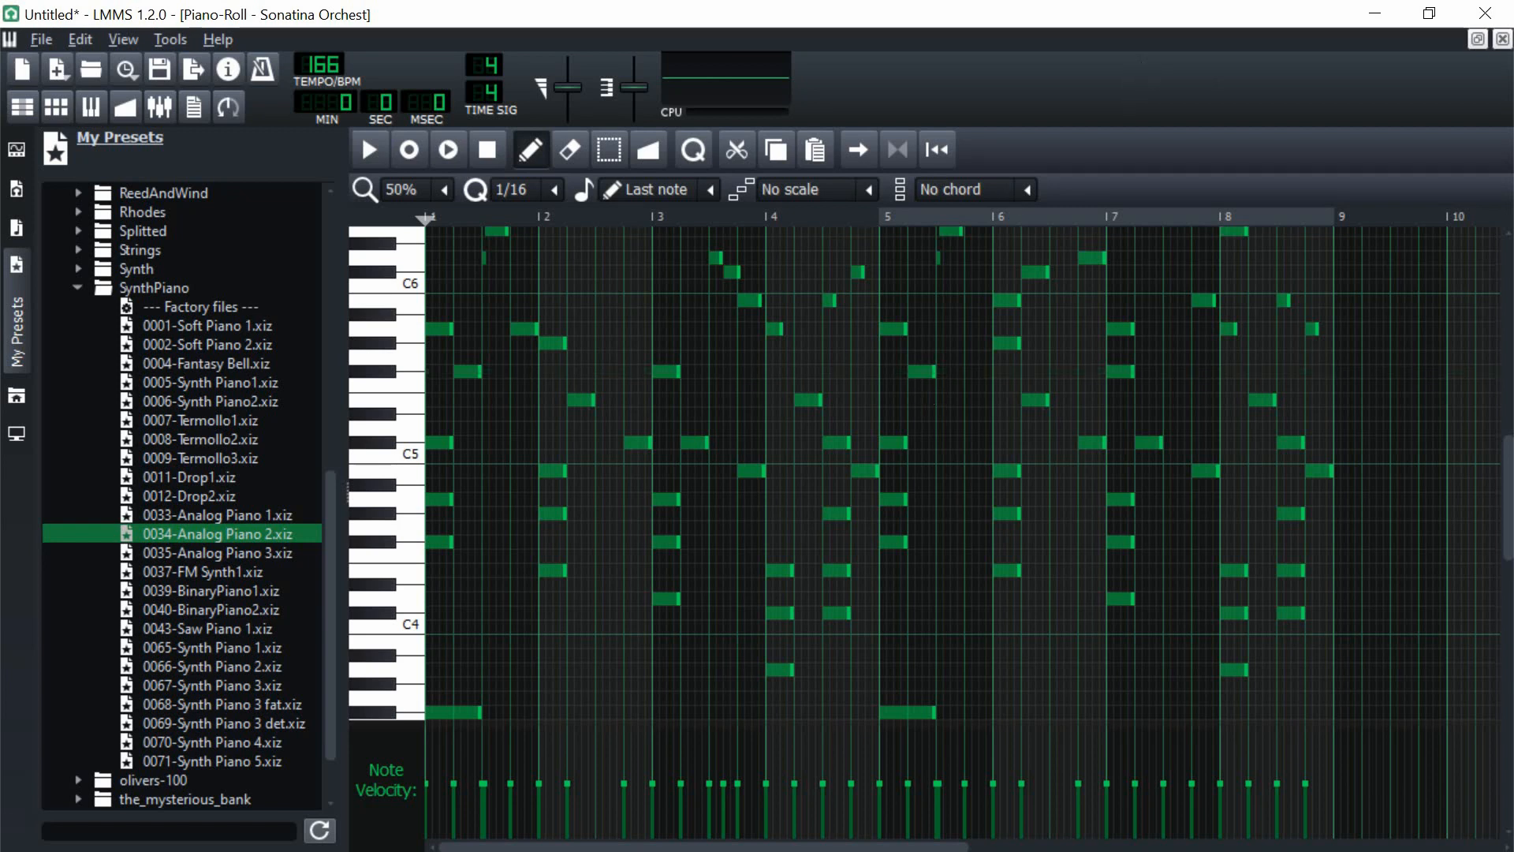
click(1502, 39)
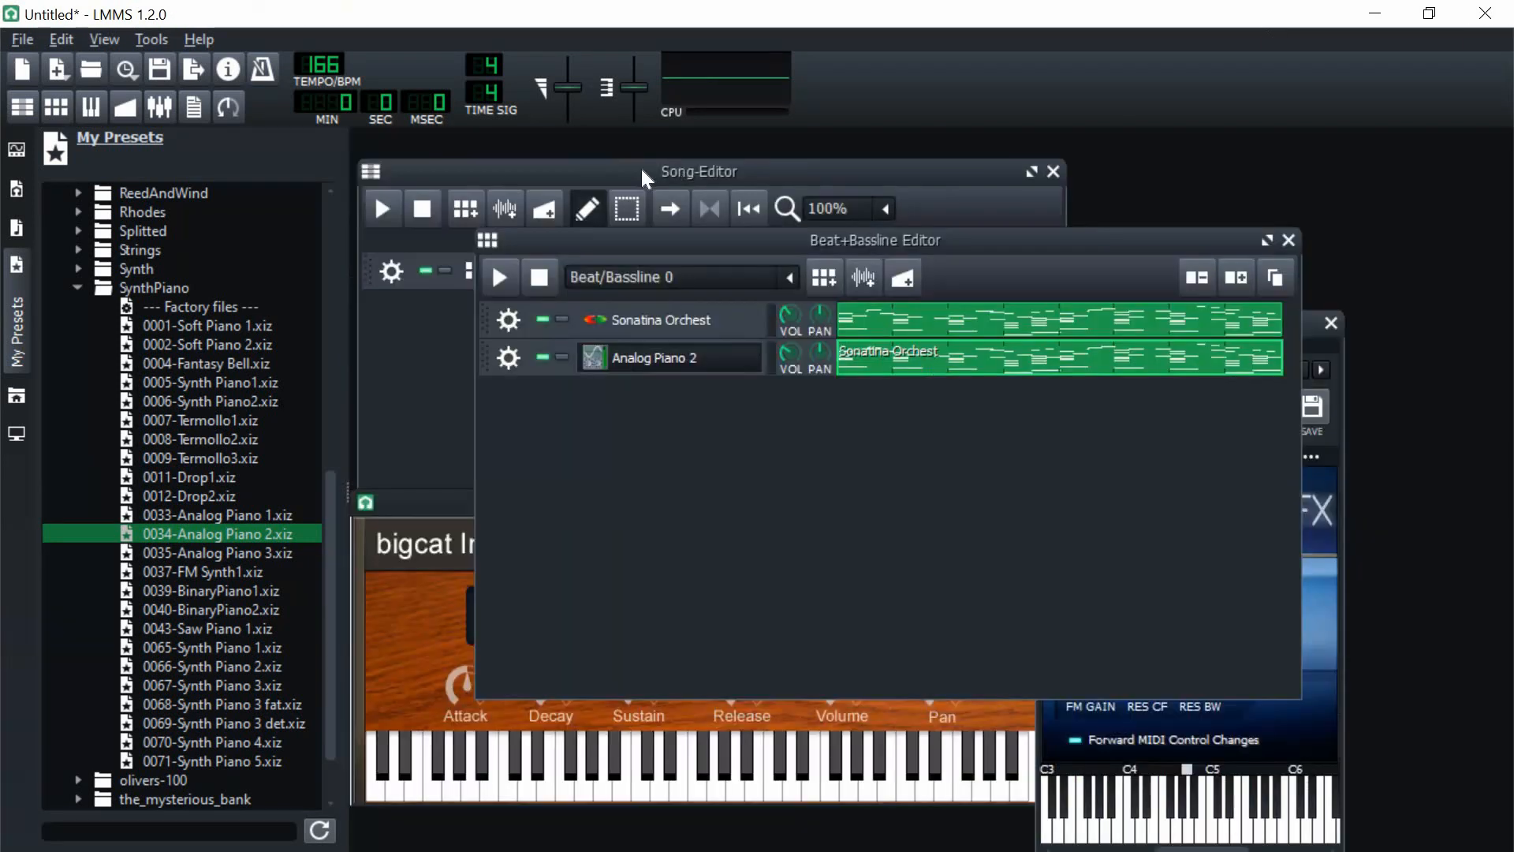
Step: Play back the Sonatina and Analog Piano 2 tracks together and stop them
click(500, 277)
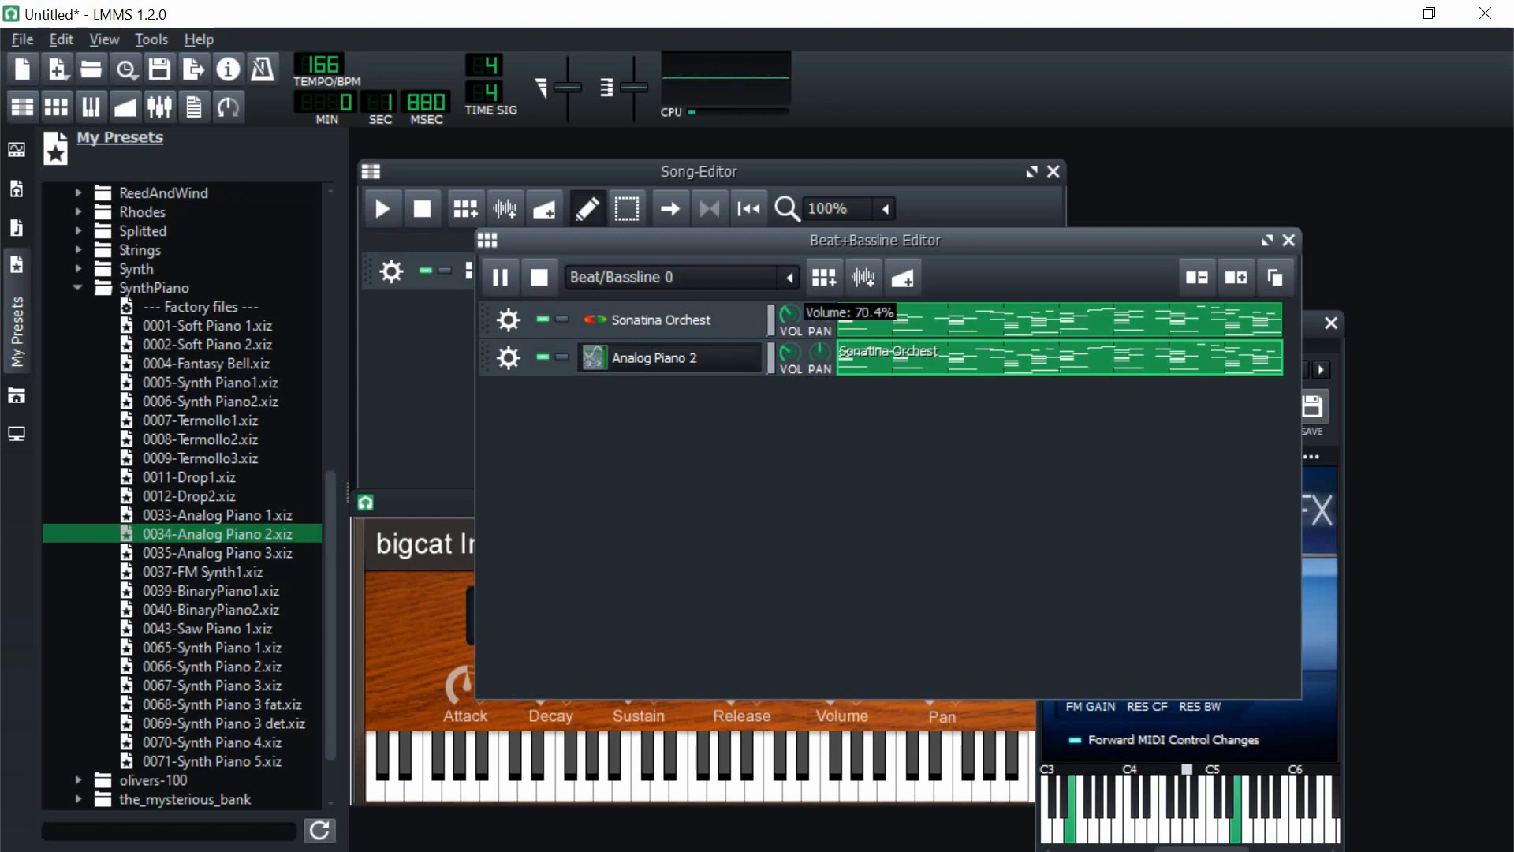
mouse_move(789, 359)
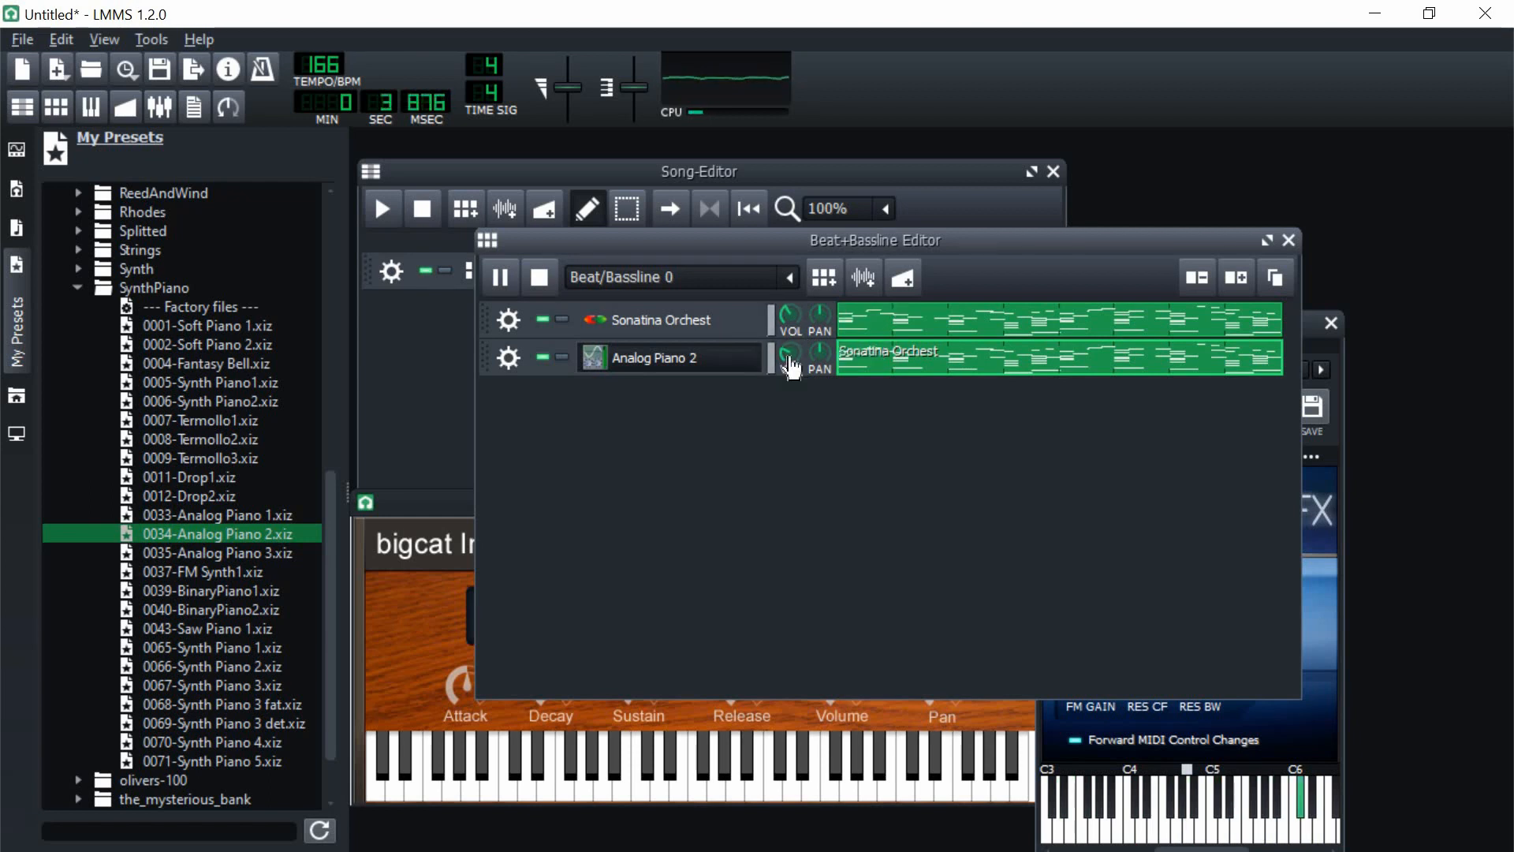
click(543, 290)
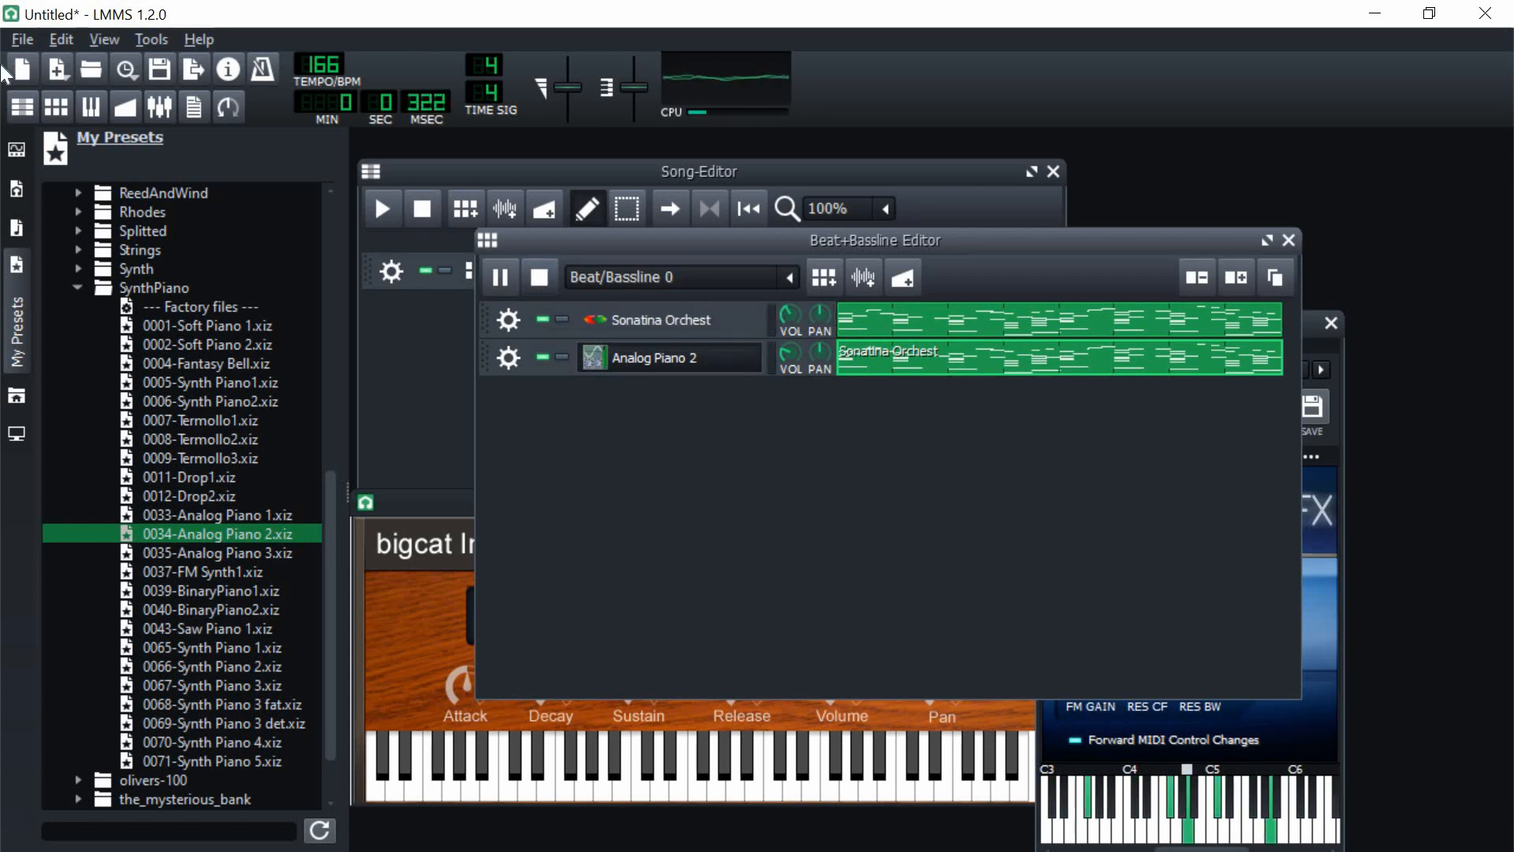
Step: Add a track with the 0070-Solo Synth 1 preset from the ZynAddSubFX Synth folder and audition the 0097-FM Synth preset
double_click(170, 288)
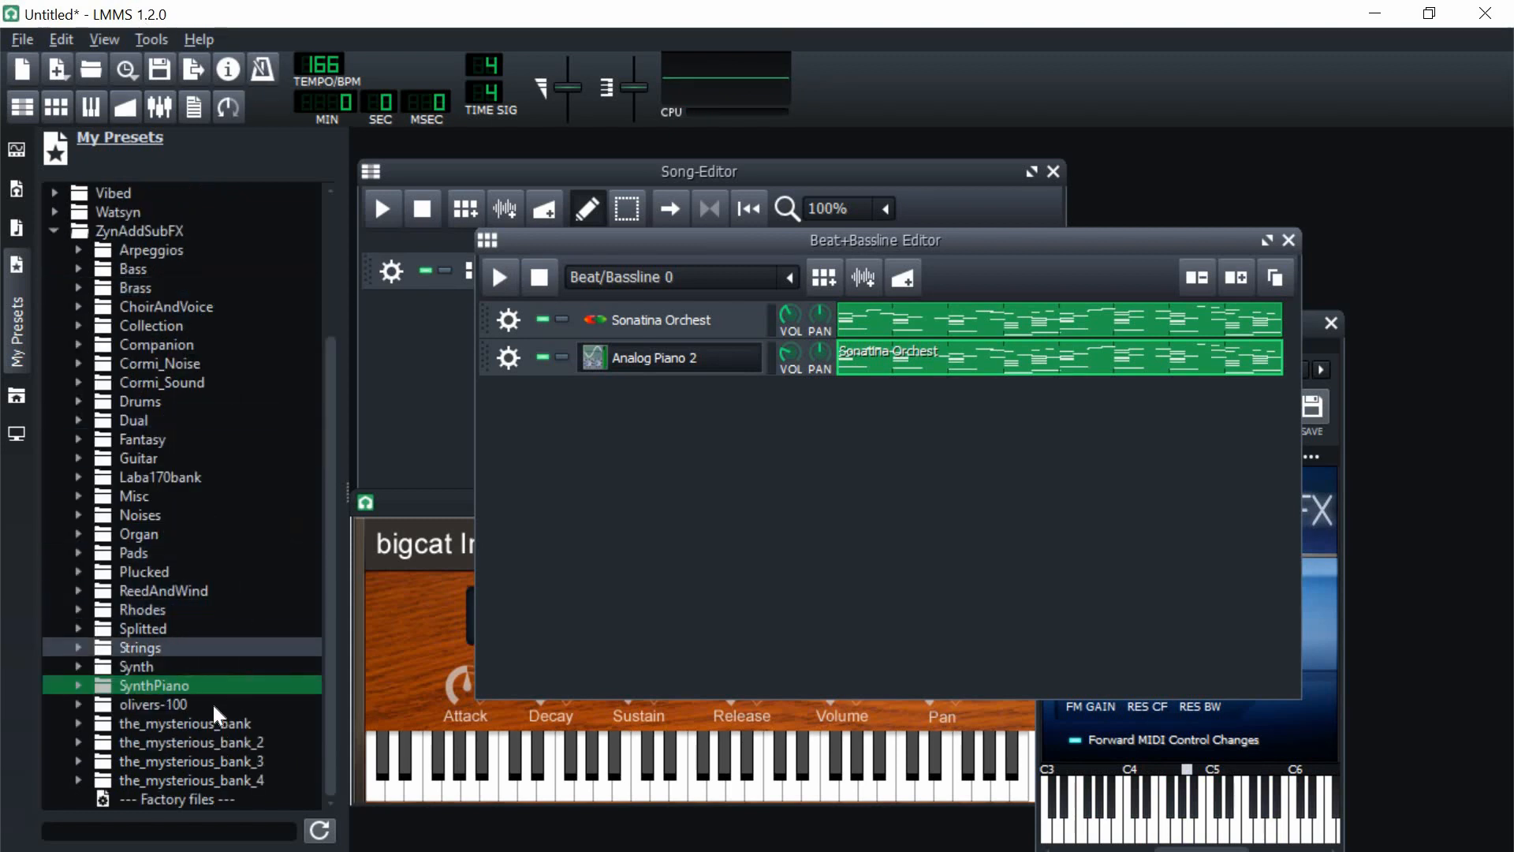
double_click(168, 671)
scroll(220, 646, down, 6)
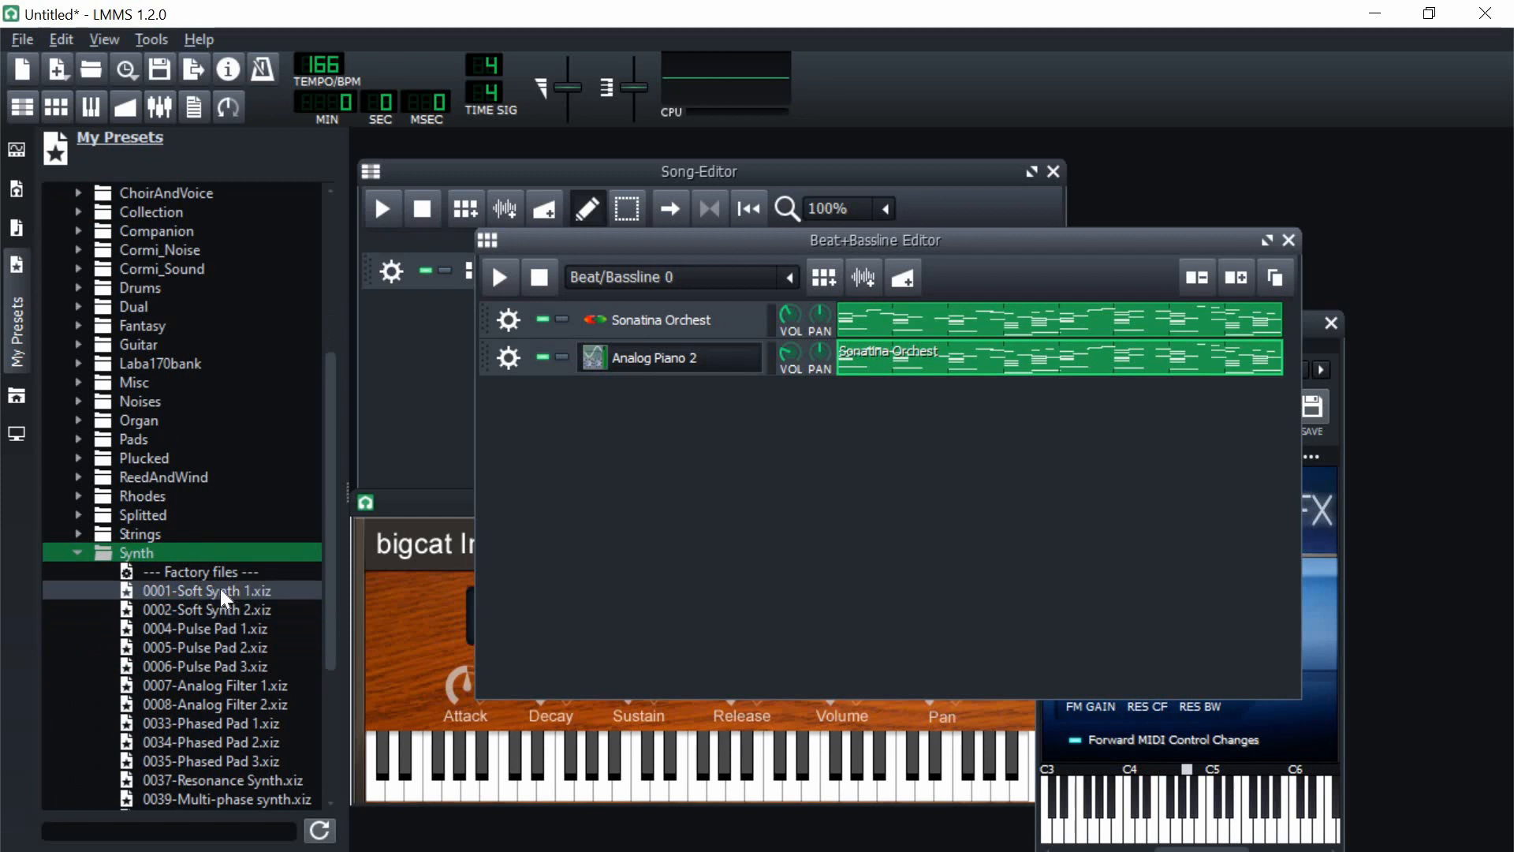
double_click(234, 669)
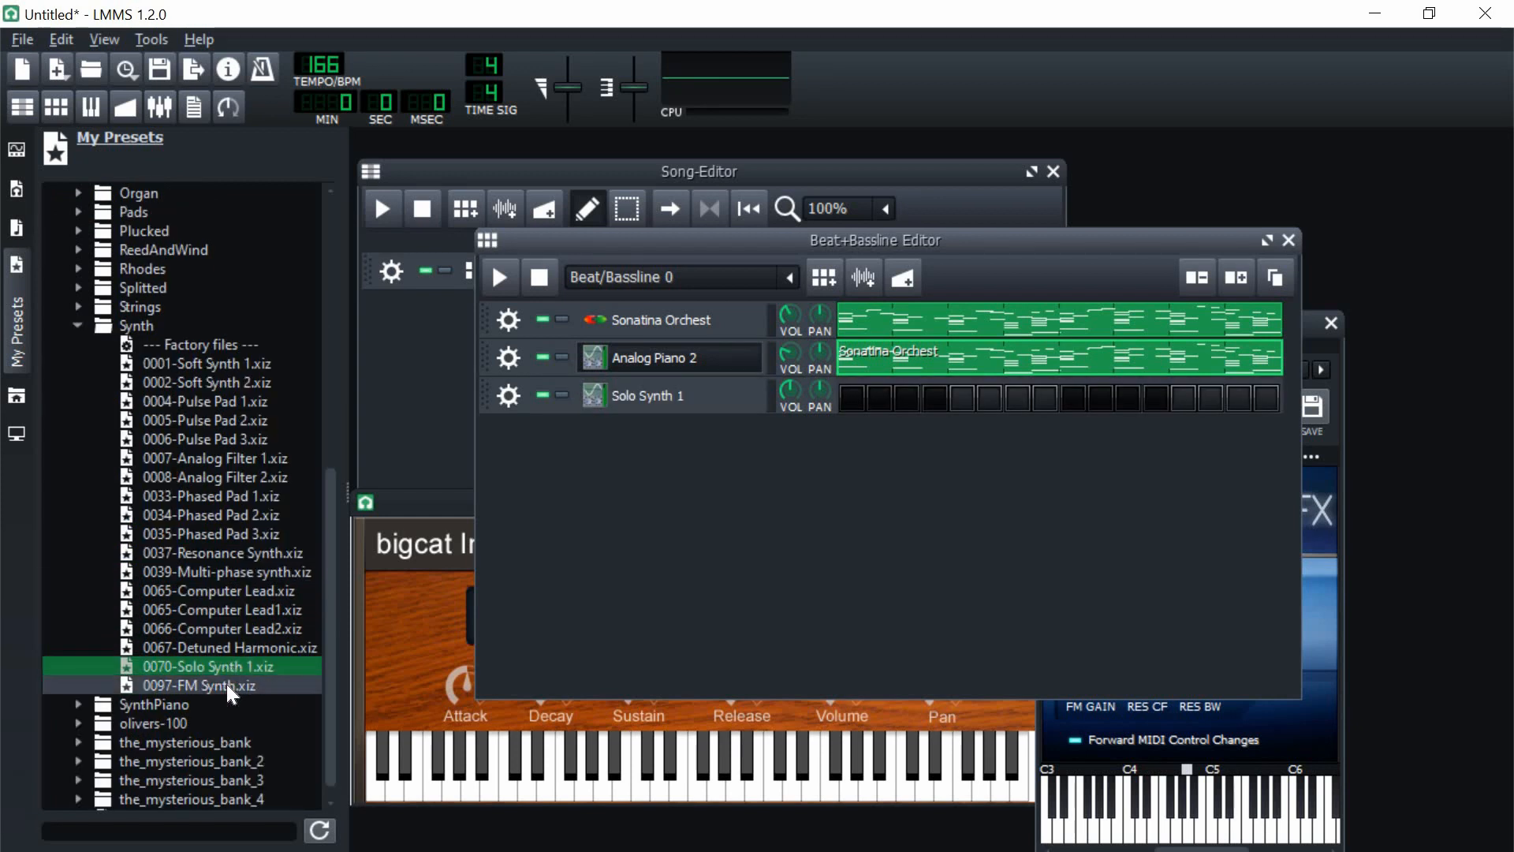
click(229, 686)
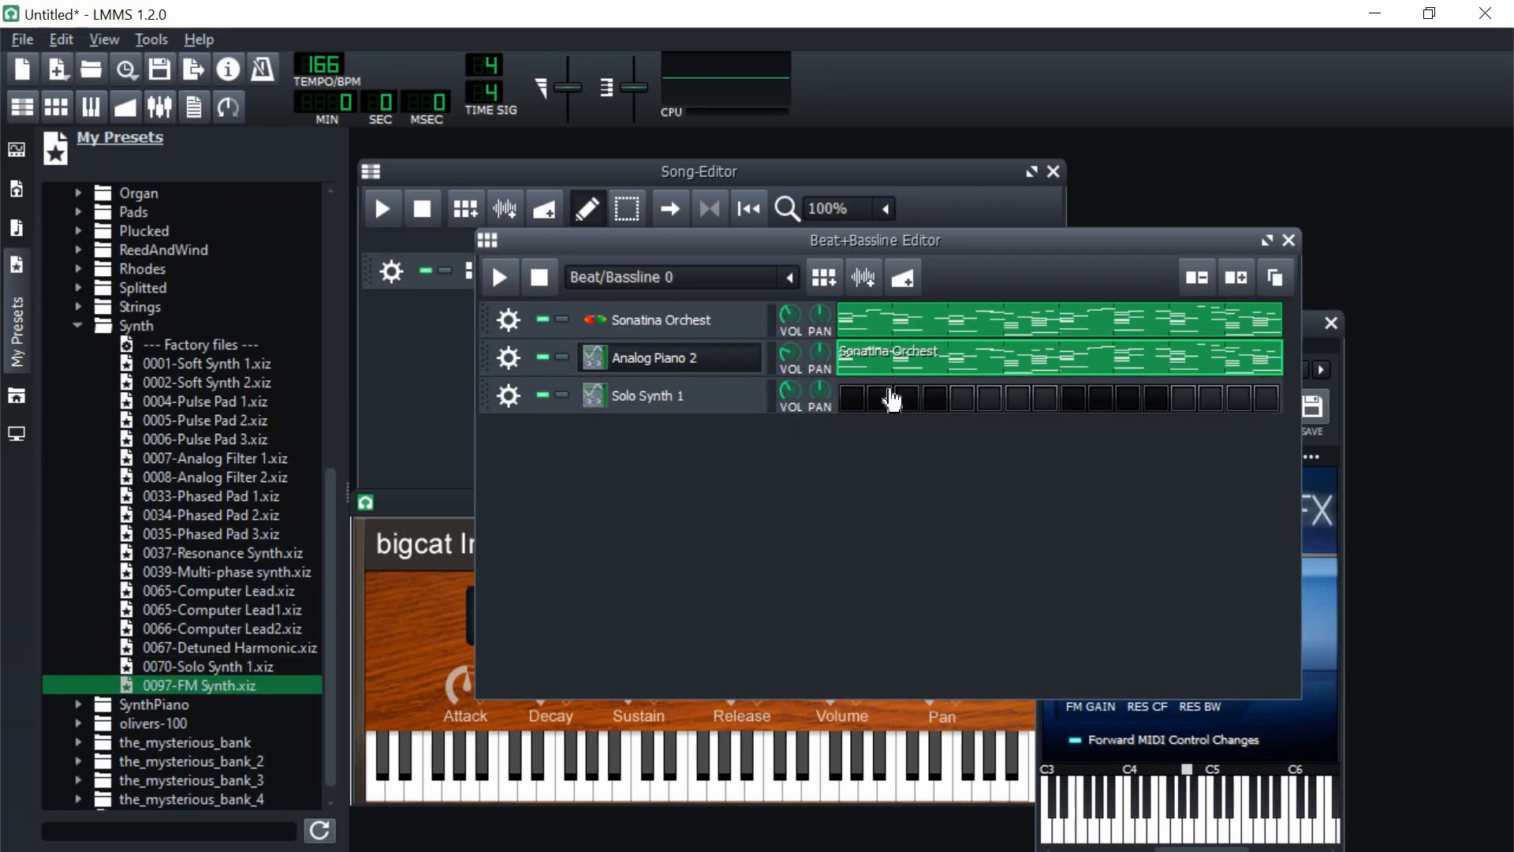
Step: Open the Solo Synth 1 track's empty pattern in the piano roll
right_click(869, 412)
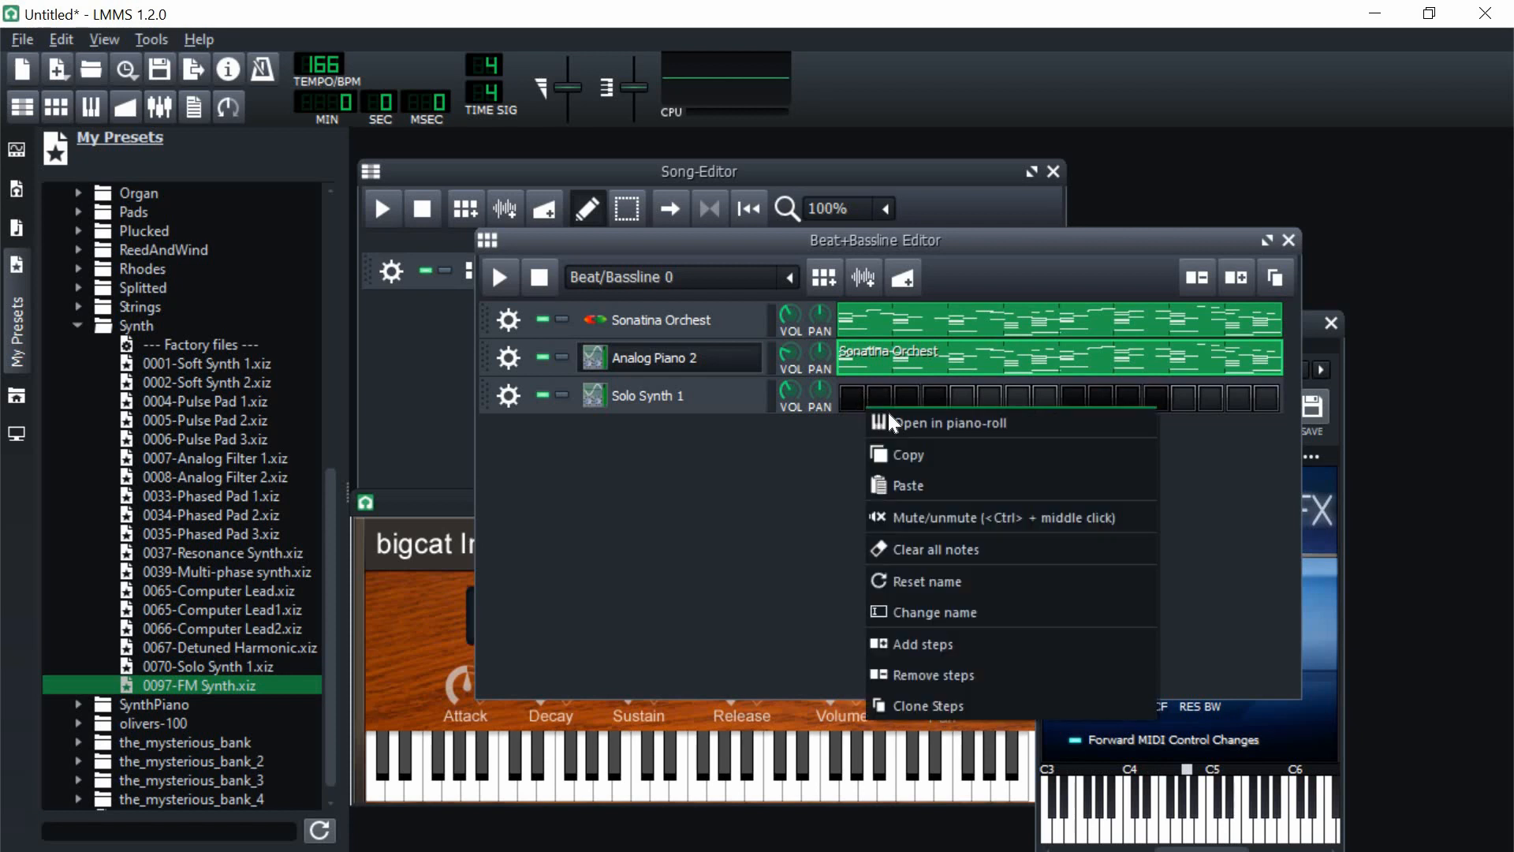
click(899, 424)
scroll(1373, 285, up, 1)
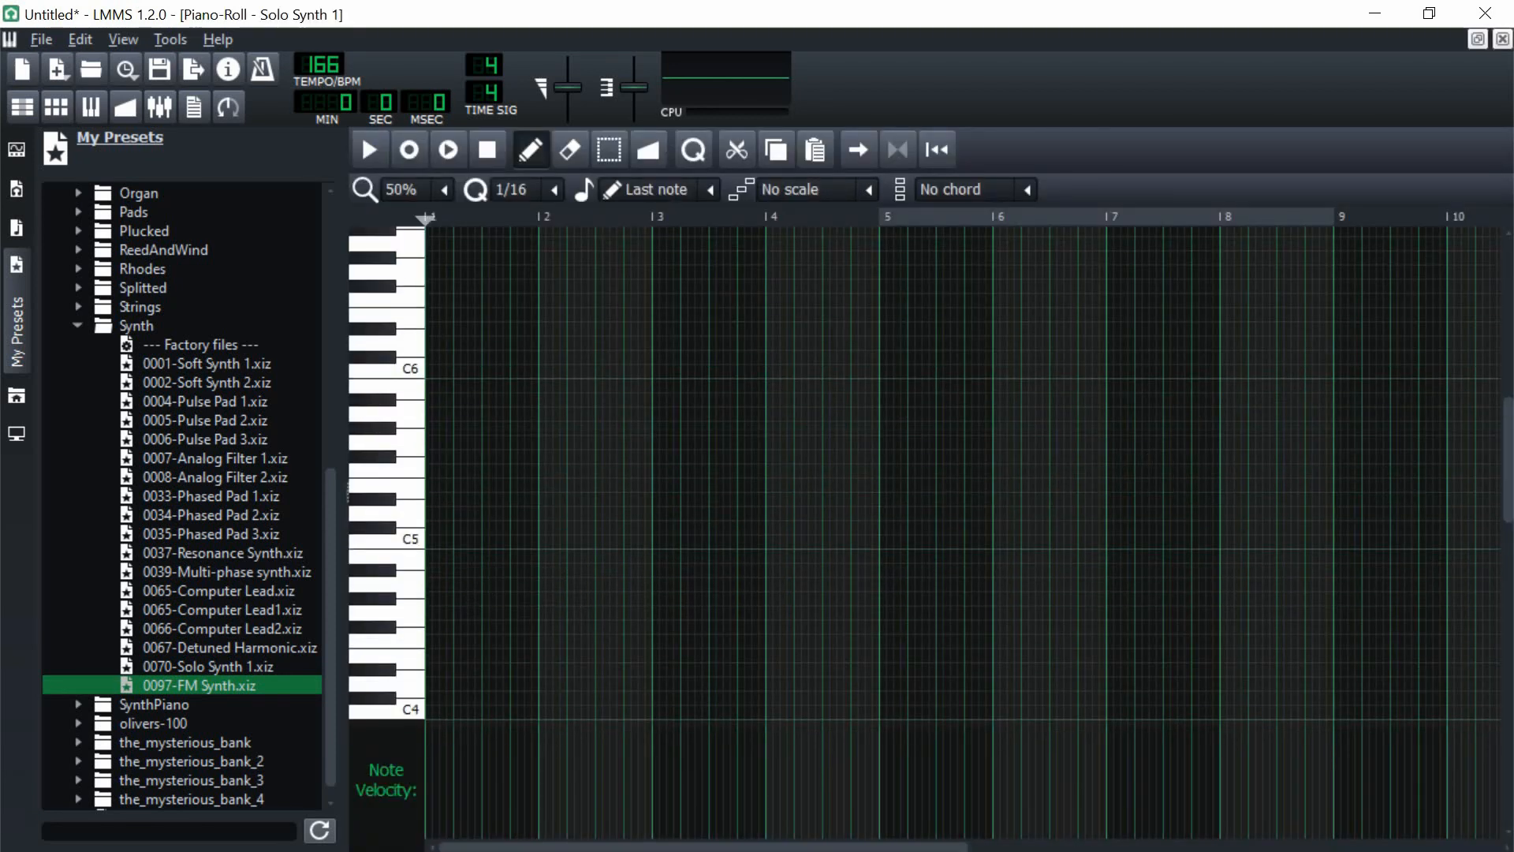
Step: Draw the Solo Synth 1 melody in bars 1 and 2, holding a long note at each bar's start with short notes between
click(433, 457)
click(405, 154)
click(544, 383)
scroll(556, 400, up, 1)
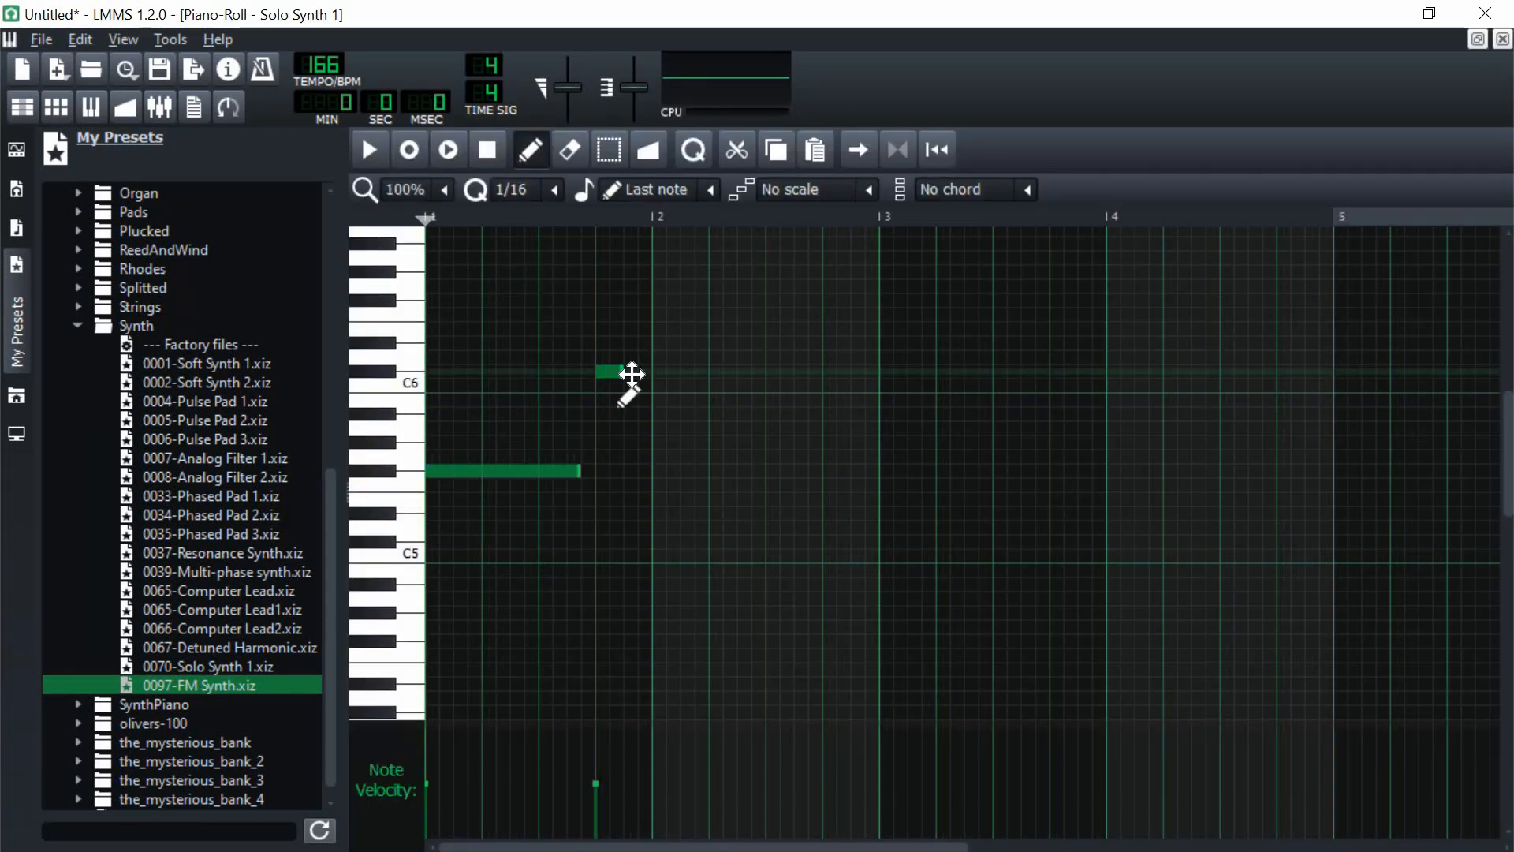
click(666, 500)
mouse_move(604, 373)
mouse_down()
mouse_move(613, 387)
mouse_move(622, 371)
mouse_up()
drag(641, 399, 627, 400)
drag(636, 400, 651, 399)
drag(679, 499, 764, 502)
click(832, 500)
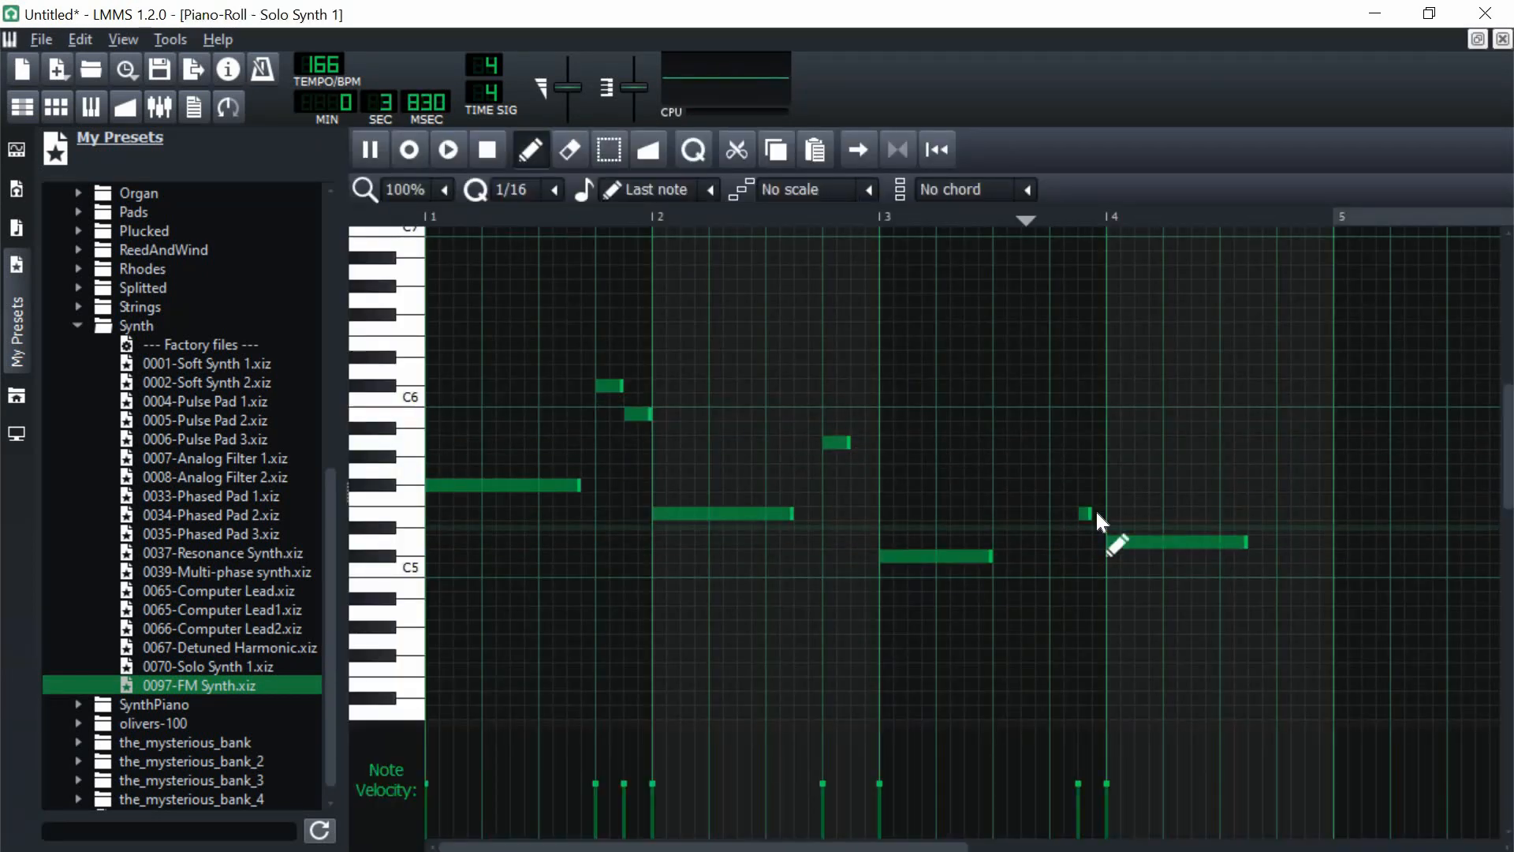
Step: Add long and short notes in bars 3 and 4 of the Solo Synth 1 melody, playing it back to check
key(space)
click(1199, 368)
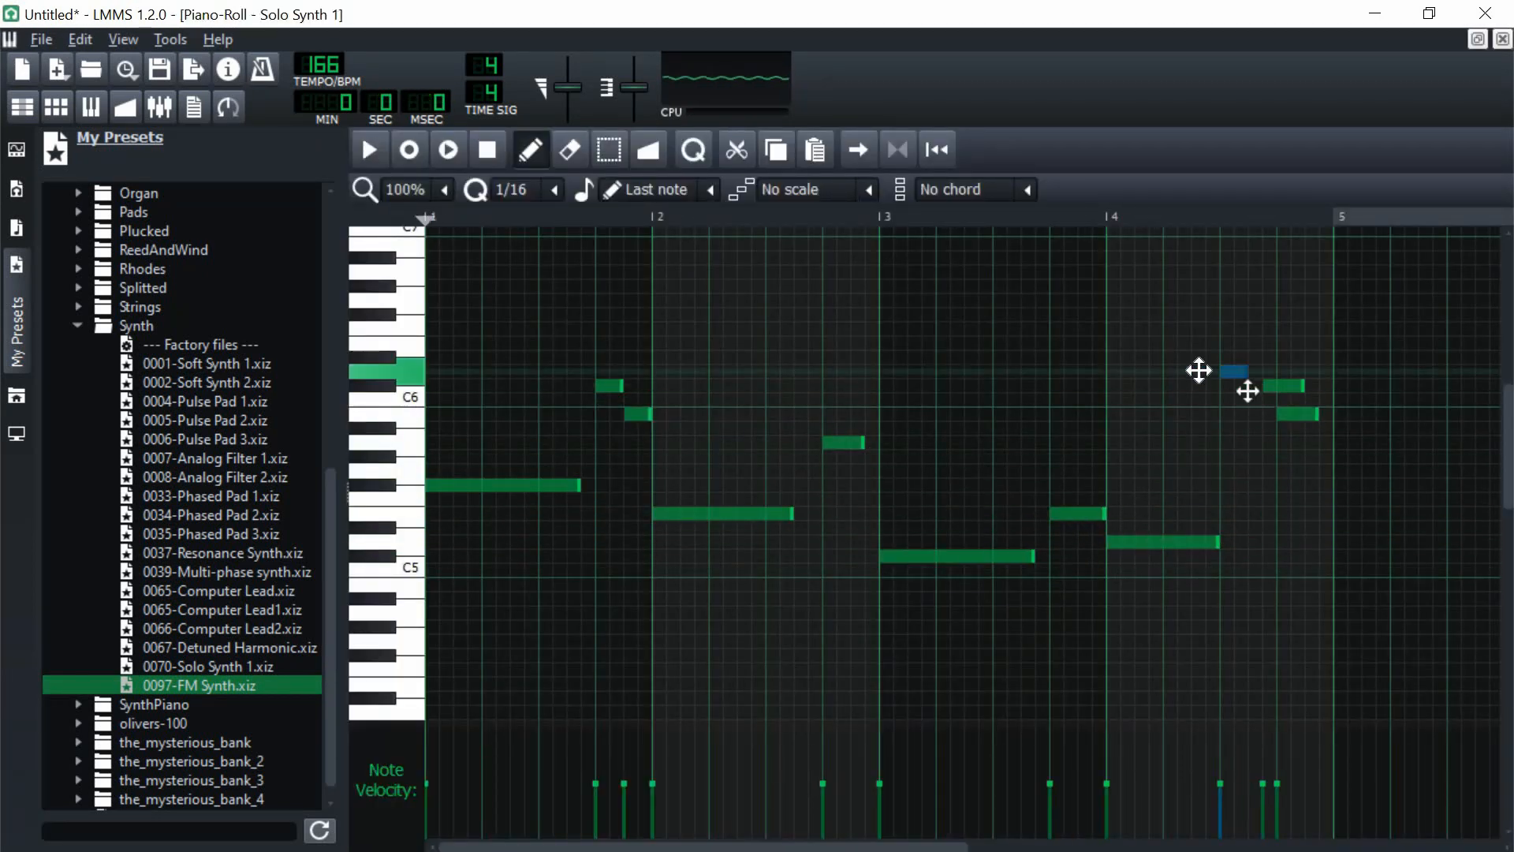
key(space)
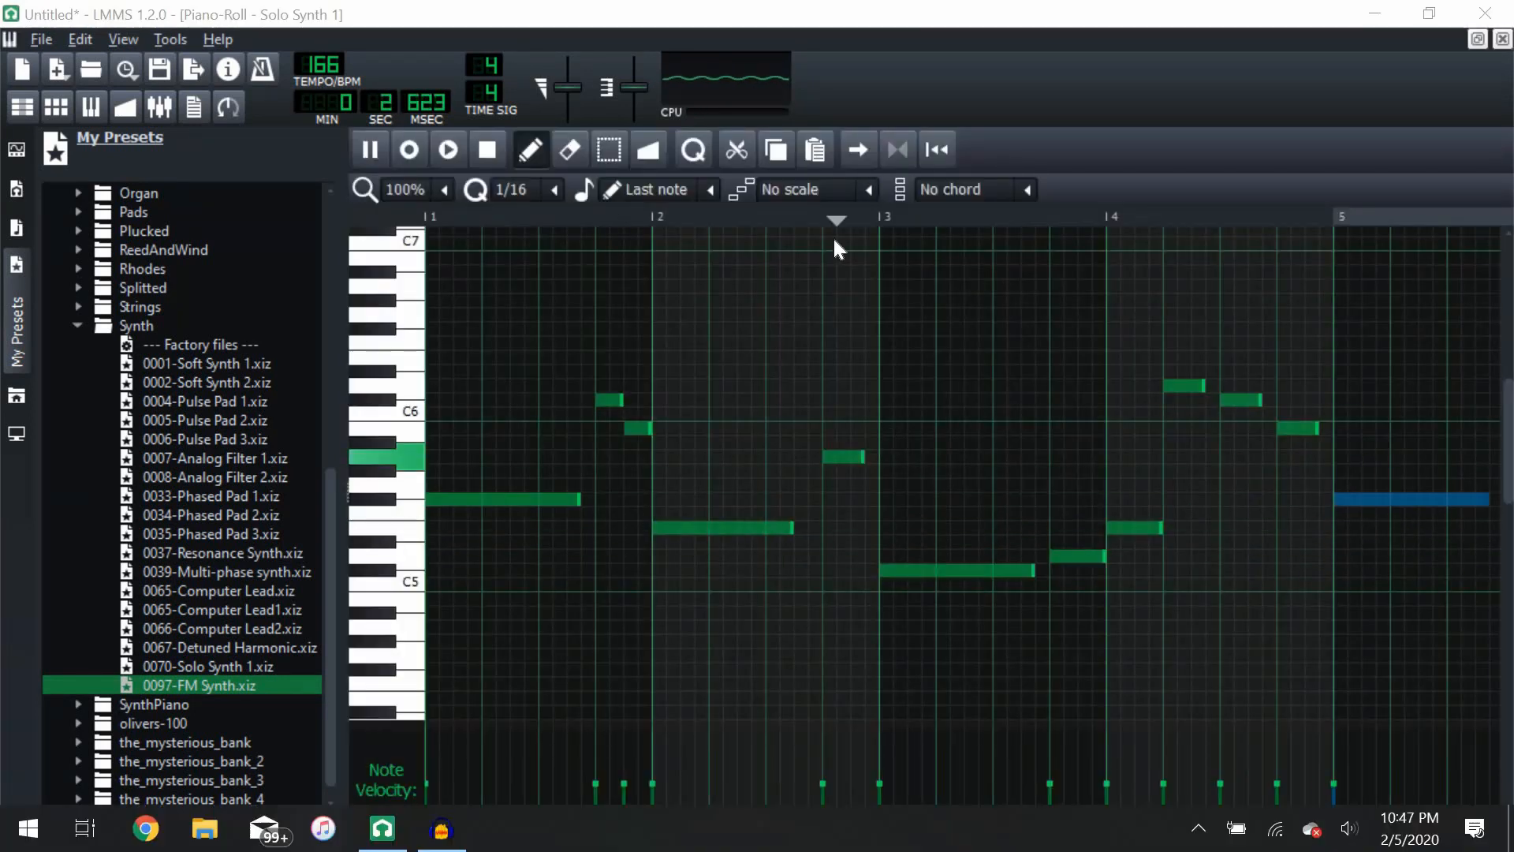
Step: Continue the Solo Synth 1 melody through bars 5 to 8, moving the notes of bars 7 and 8 to higher pitches
scroll(988, 471, down, 1)
key(space)
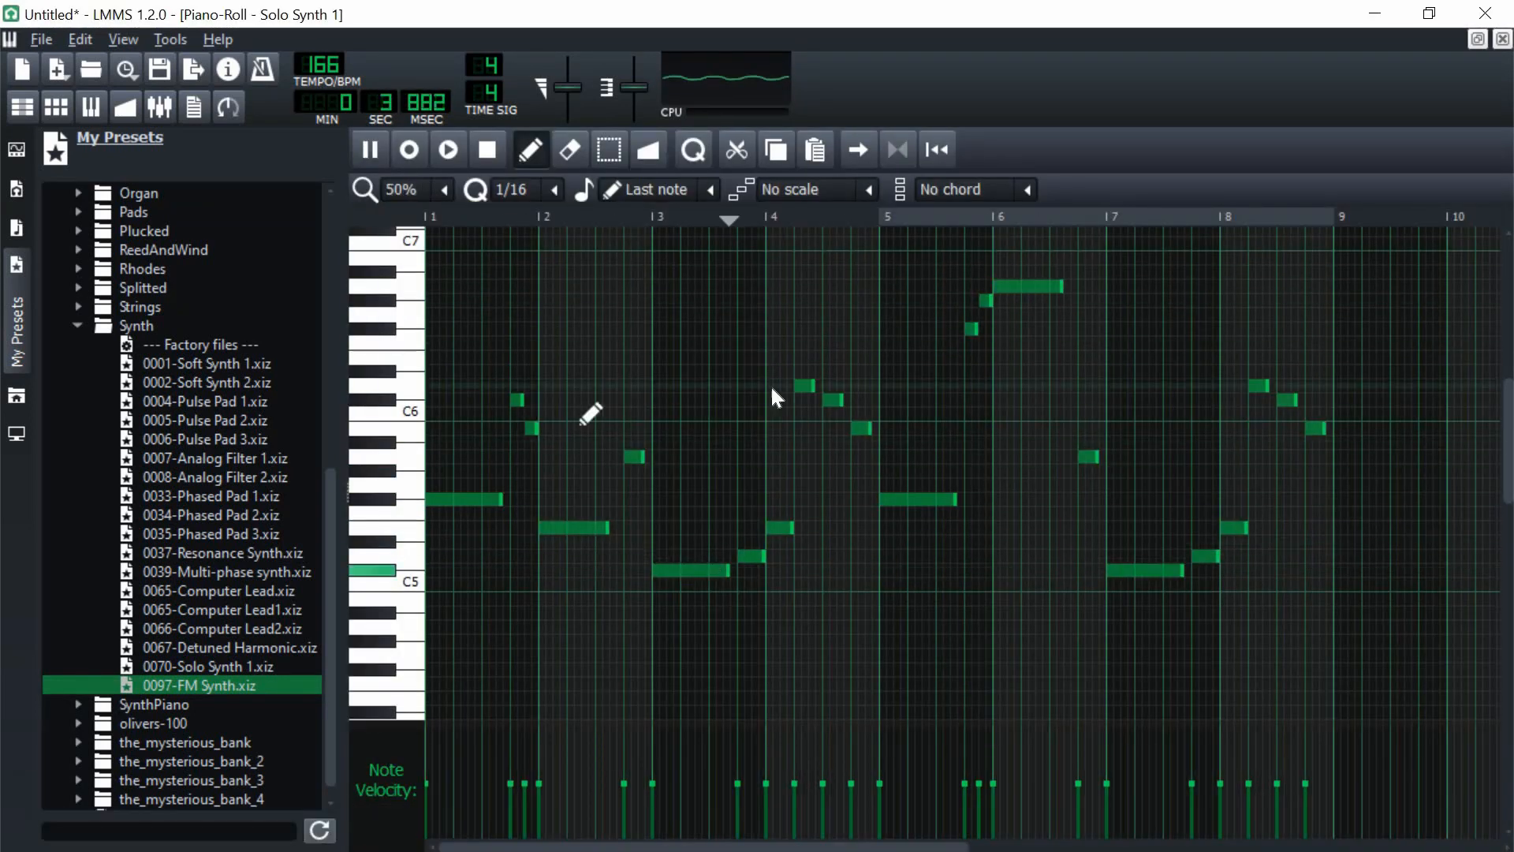
key(space)
drag(1236, 527, 1233, 422)
scroll(867, 461, up, 1)
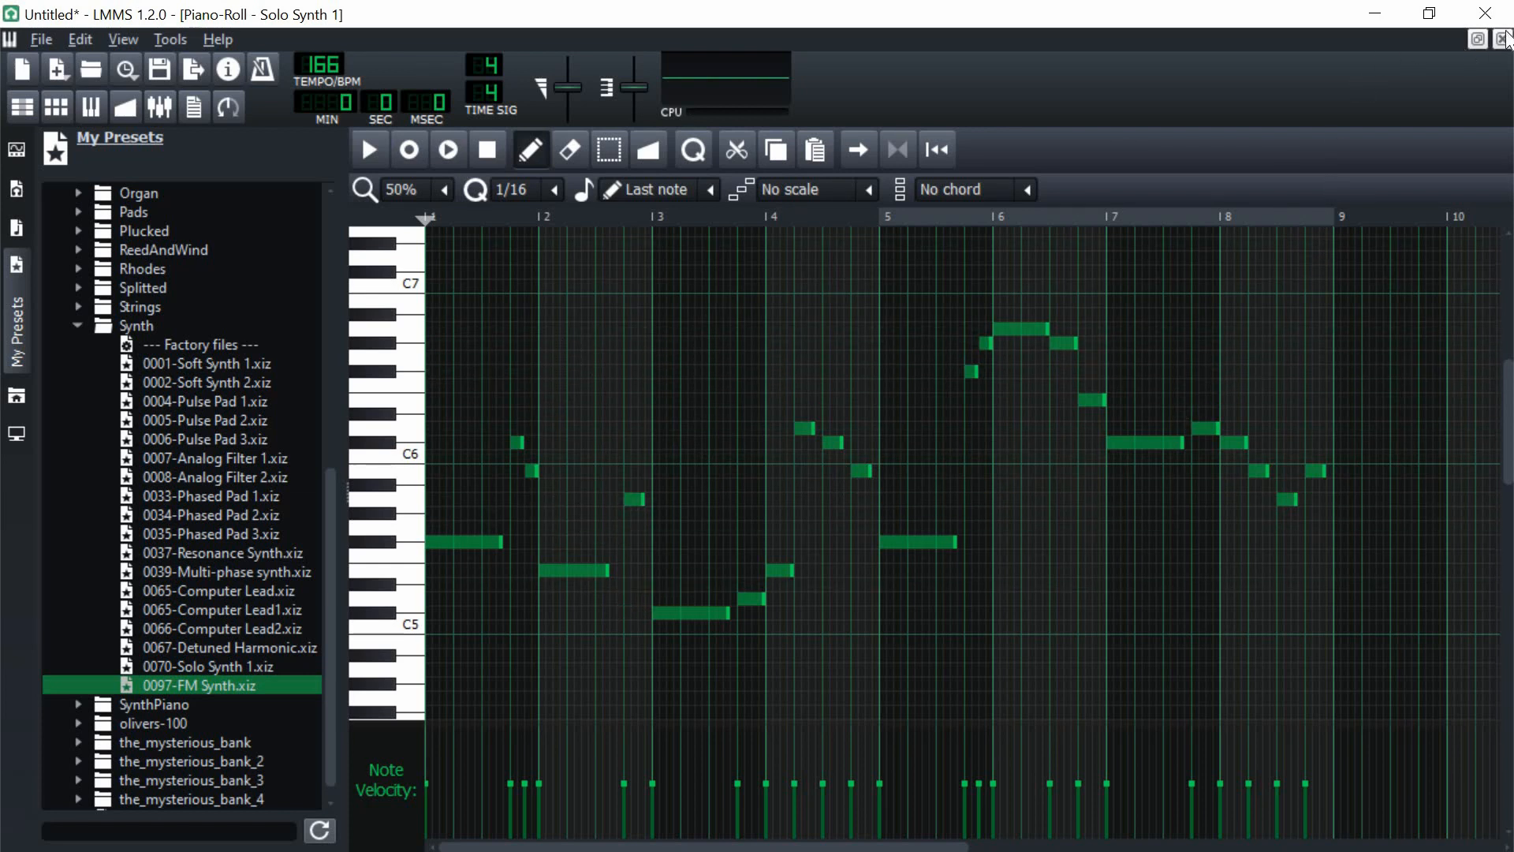
Step: Close the piano roll, play back the Sonatina, Analog Piano 2 and Solo Synth 1 tracks together, and stop them
click(1503, 41)
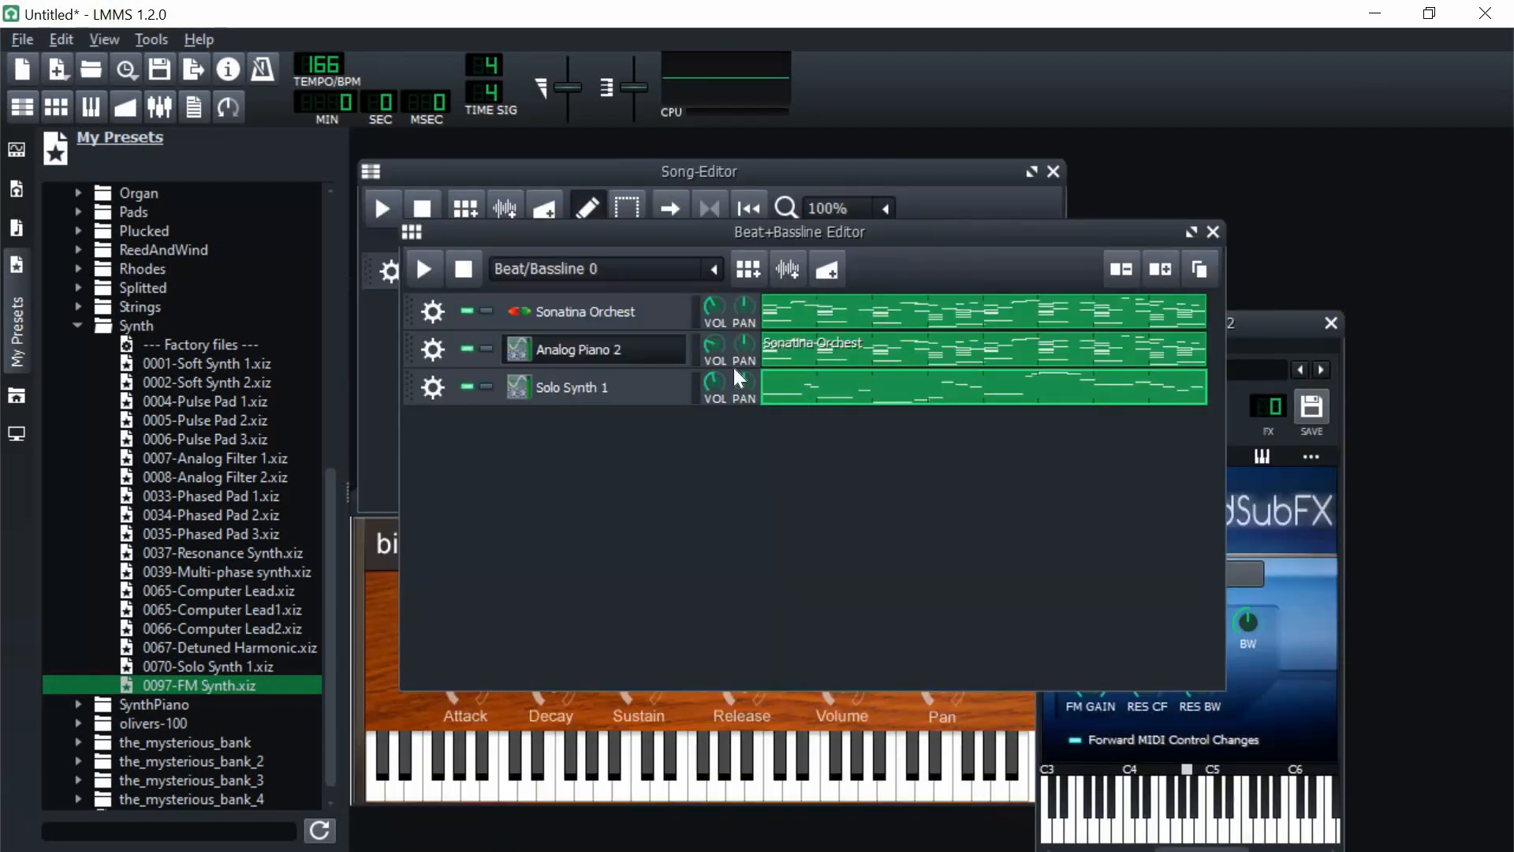
click(424, 270)
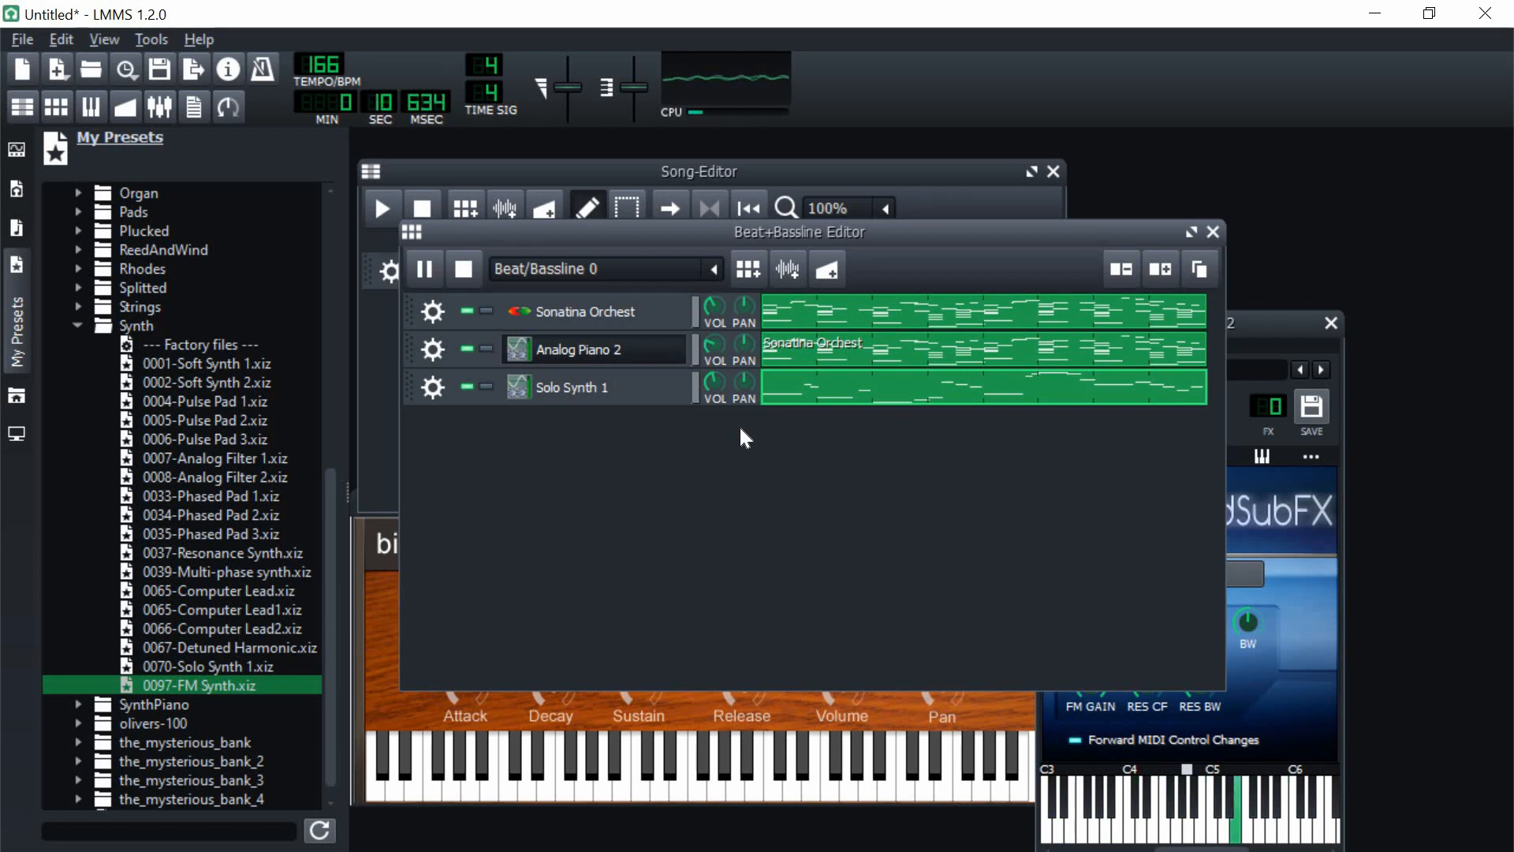
click(464, 270)
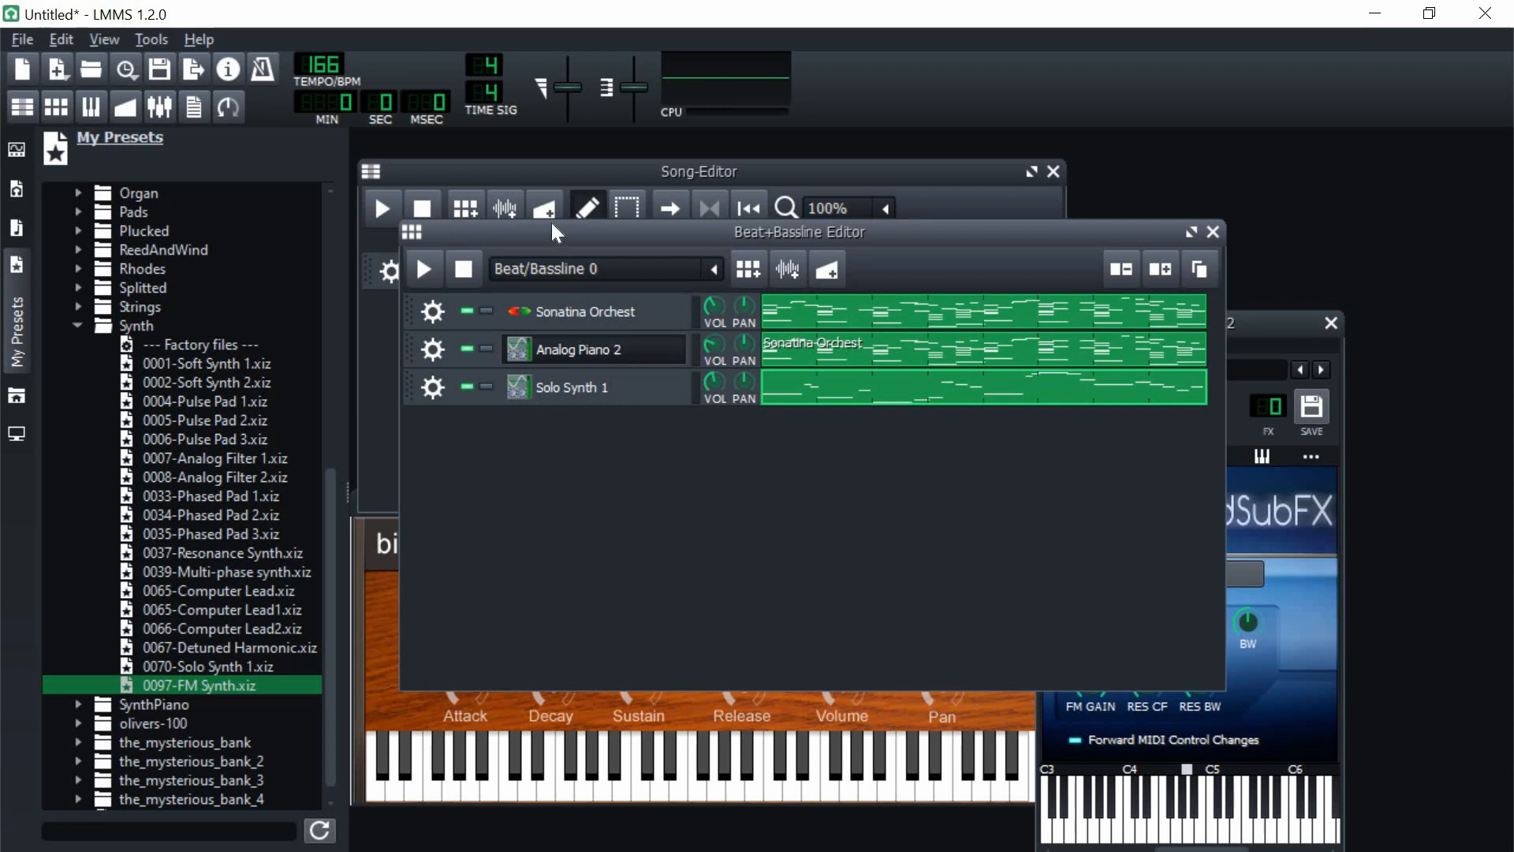
Step: Collapse the Synth and ZynAddSubFX preset folders and show the computer's files in the browser
drag(552, 231, 627, 326)
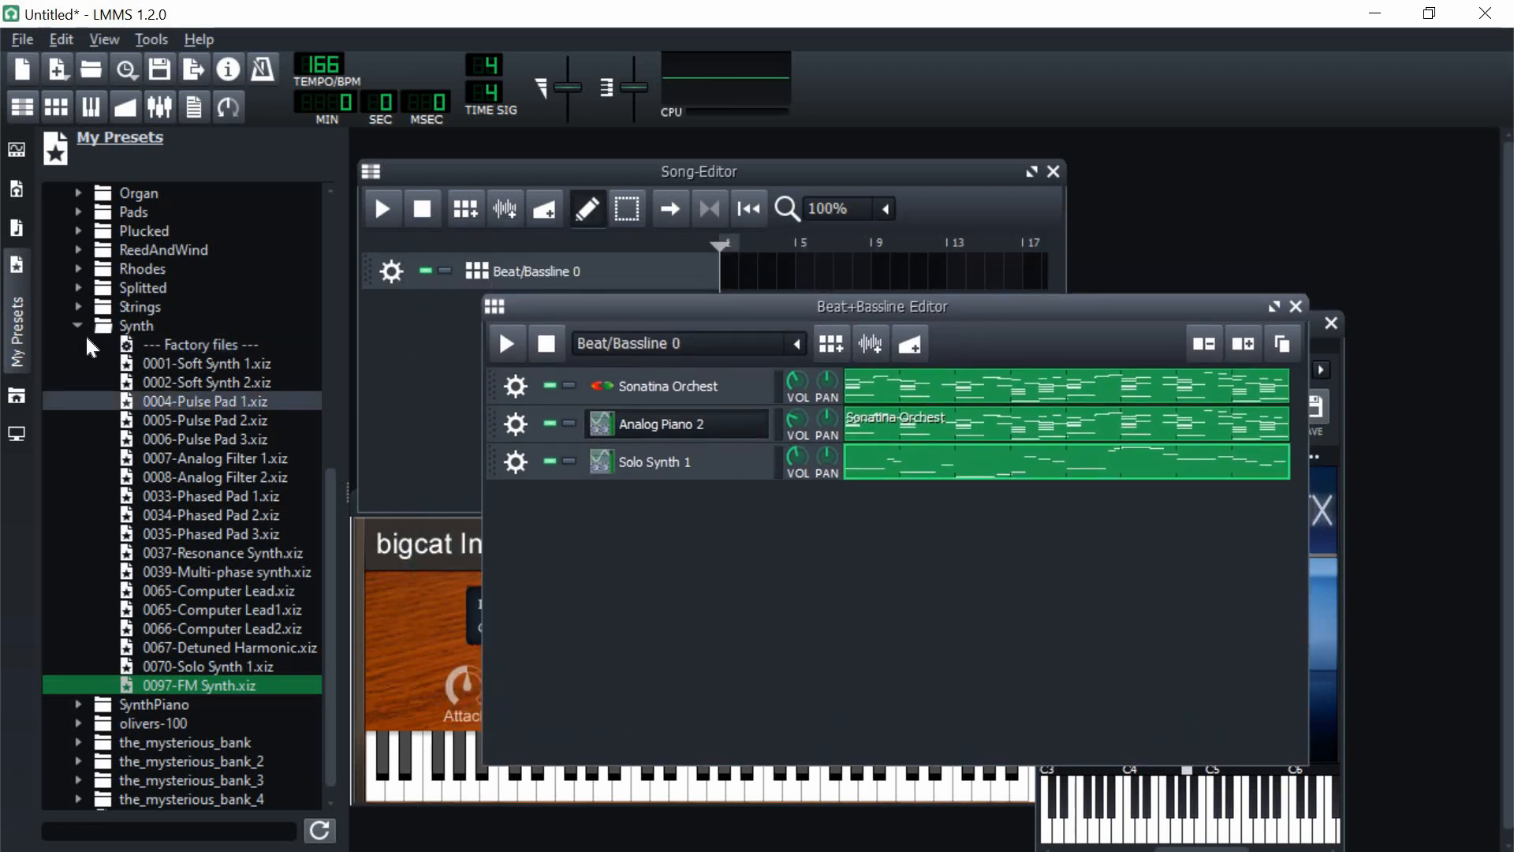
double_click(137, 326)
scroll(136, 430, up, 2)
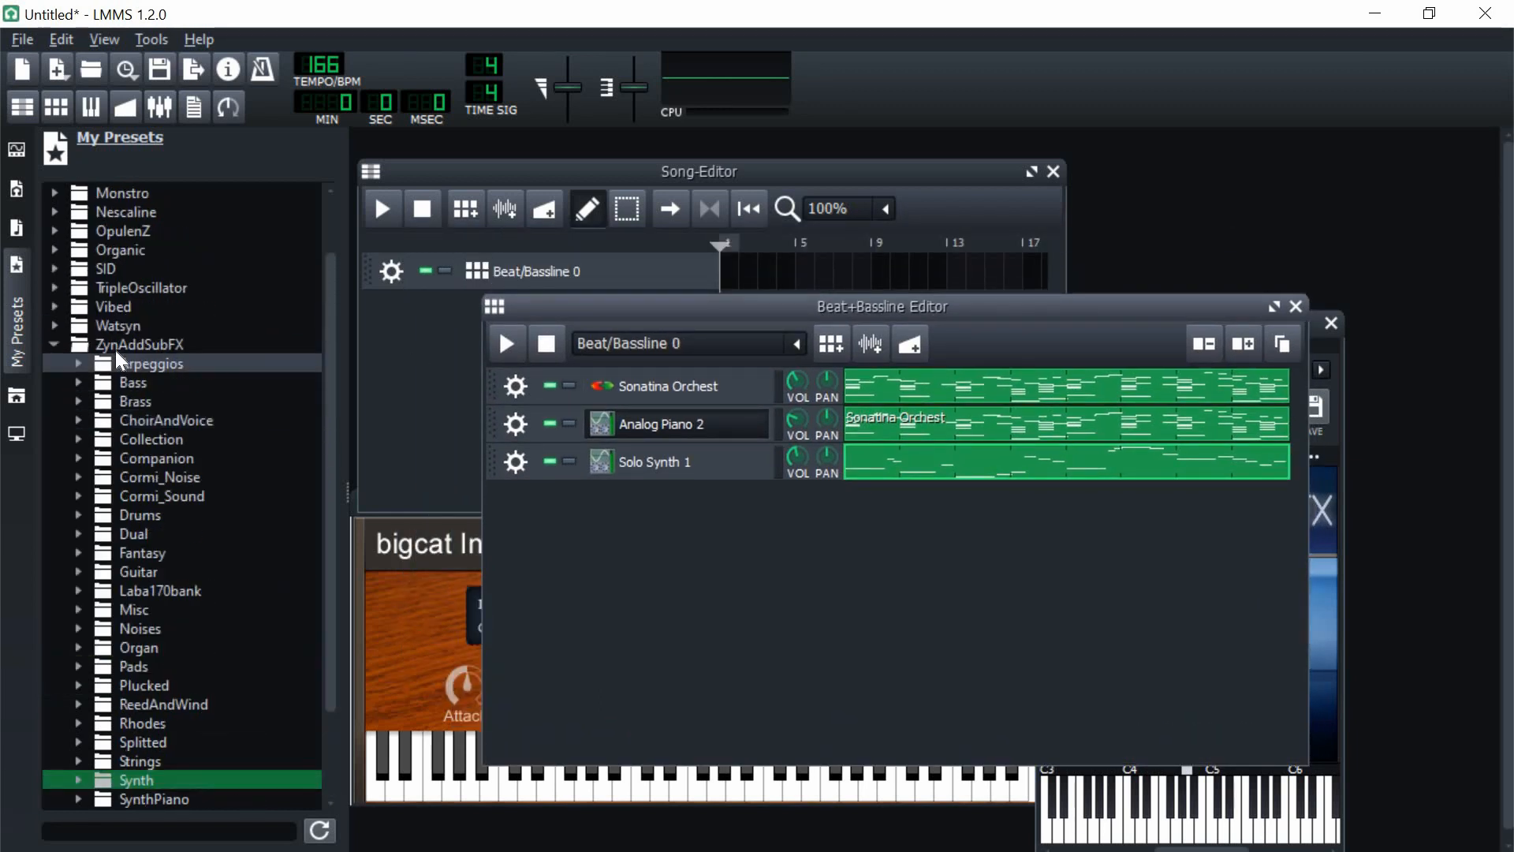
double_click(122, 359)
click(24, 392)
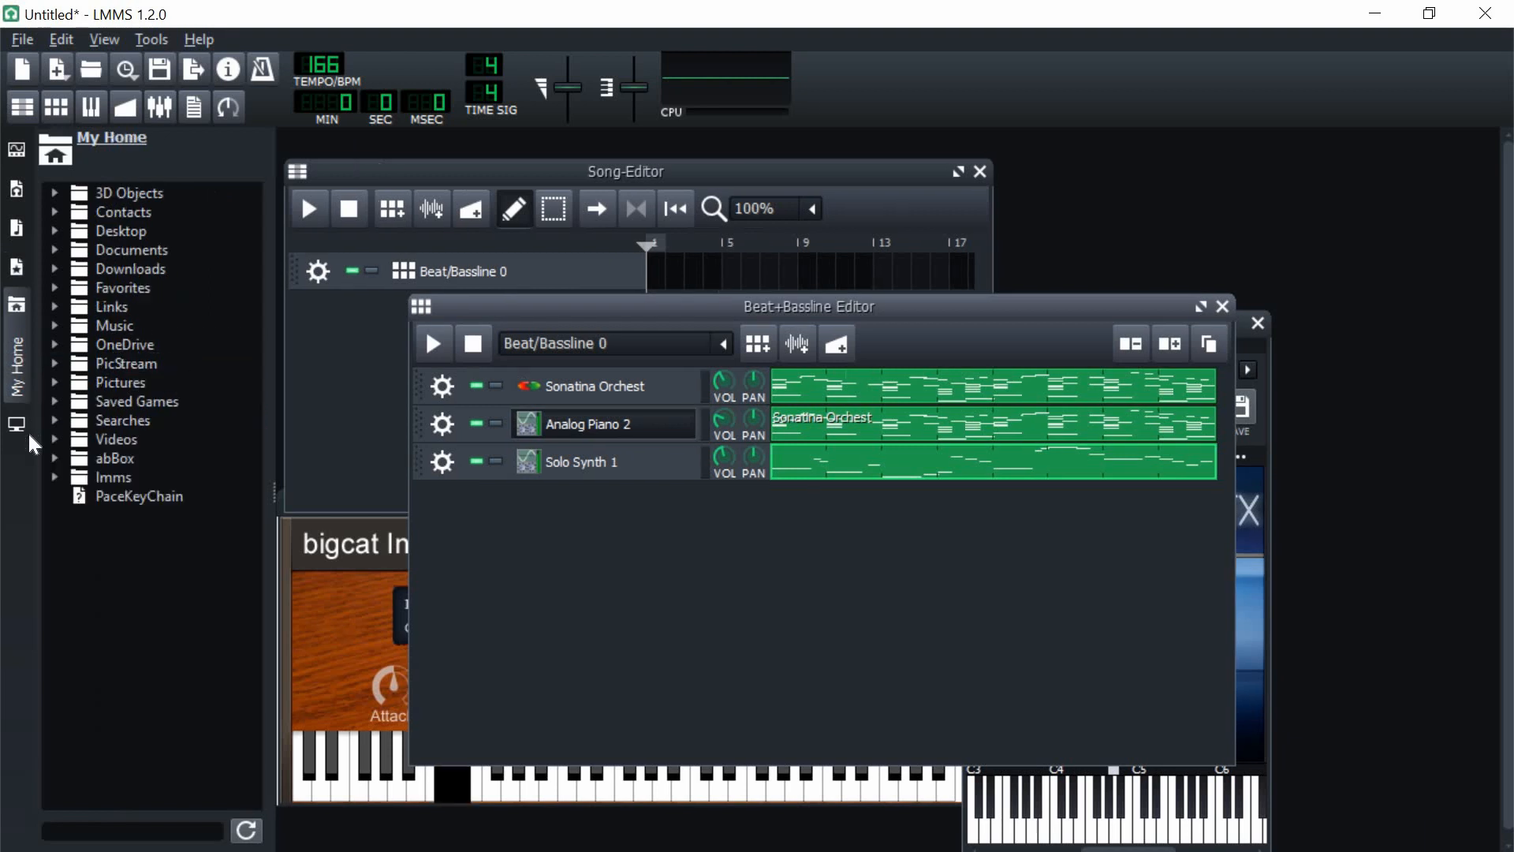
click(20, 431)
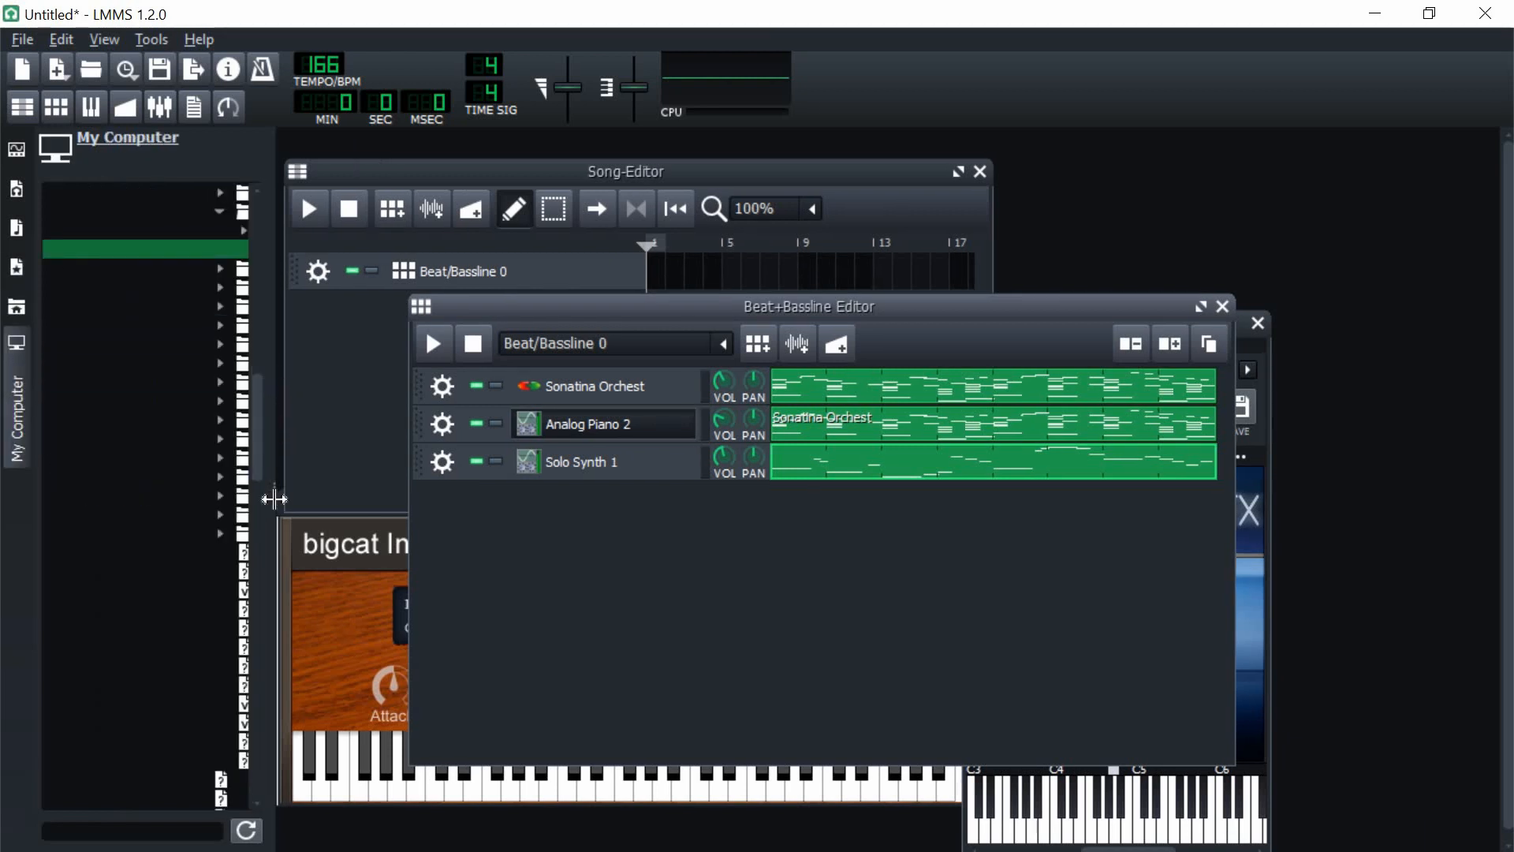
Step: Widen the file browser until the folder names are readable and reposition the Beat+Bassline Editor beside it
drag(275, 498, 615, 490)
scroll(298, 442, up, 4)
double_click(298, 442)
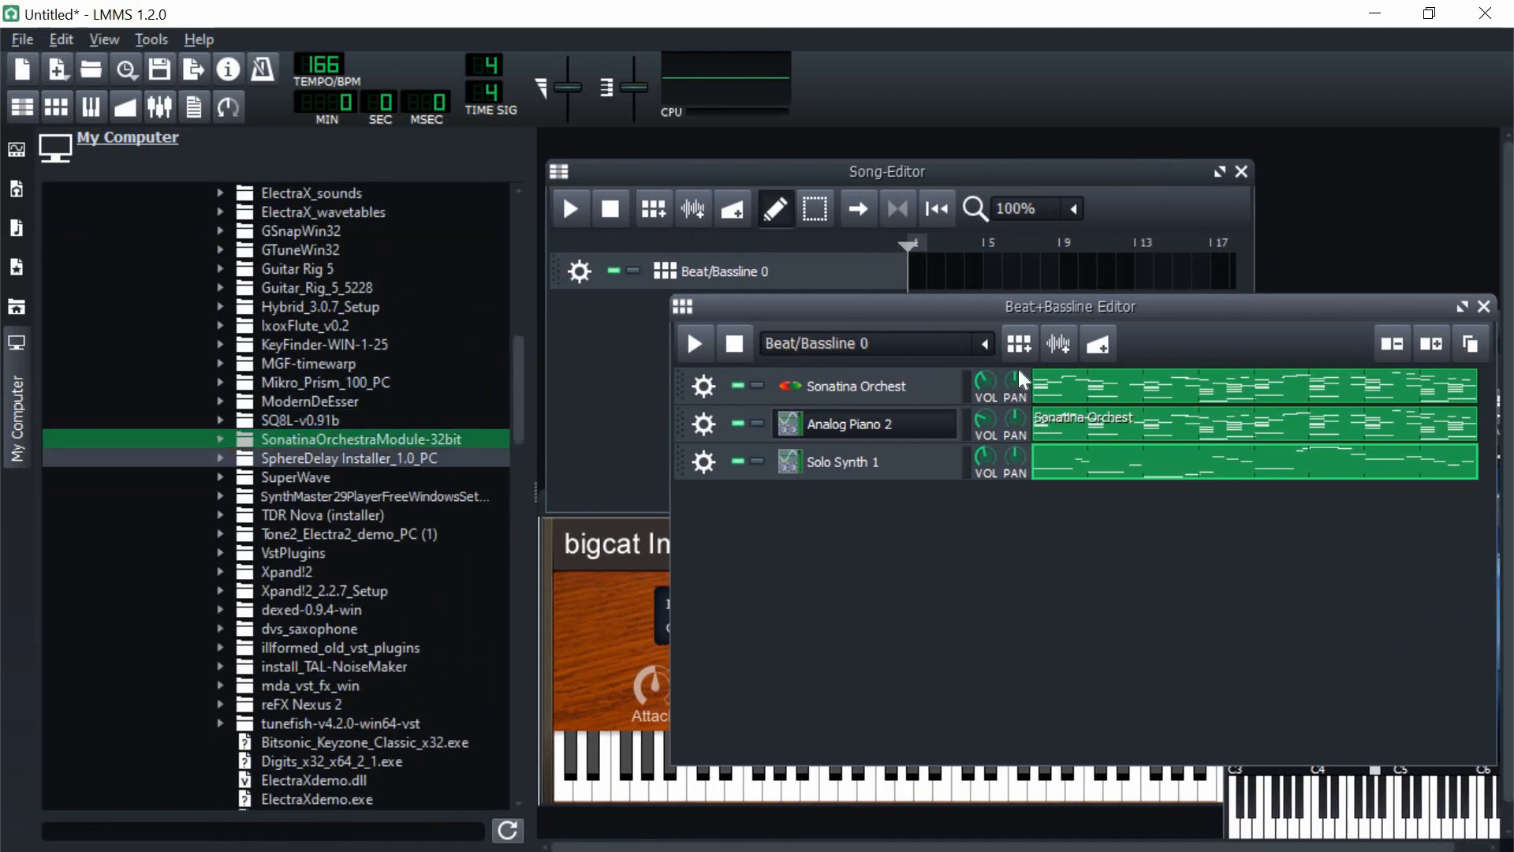
drag(981, 305, 902, 321)
scroll(245, 432, up, 9)
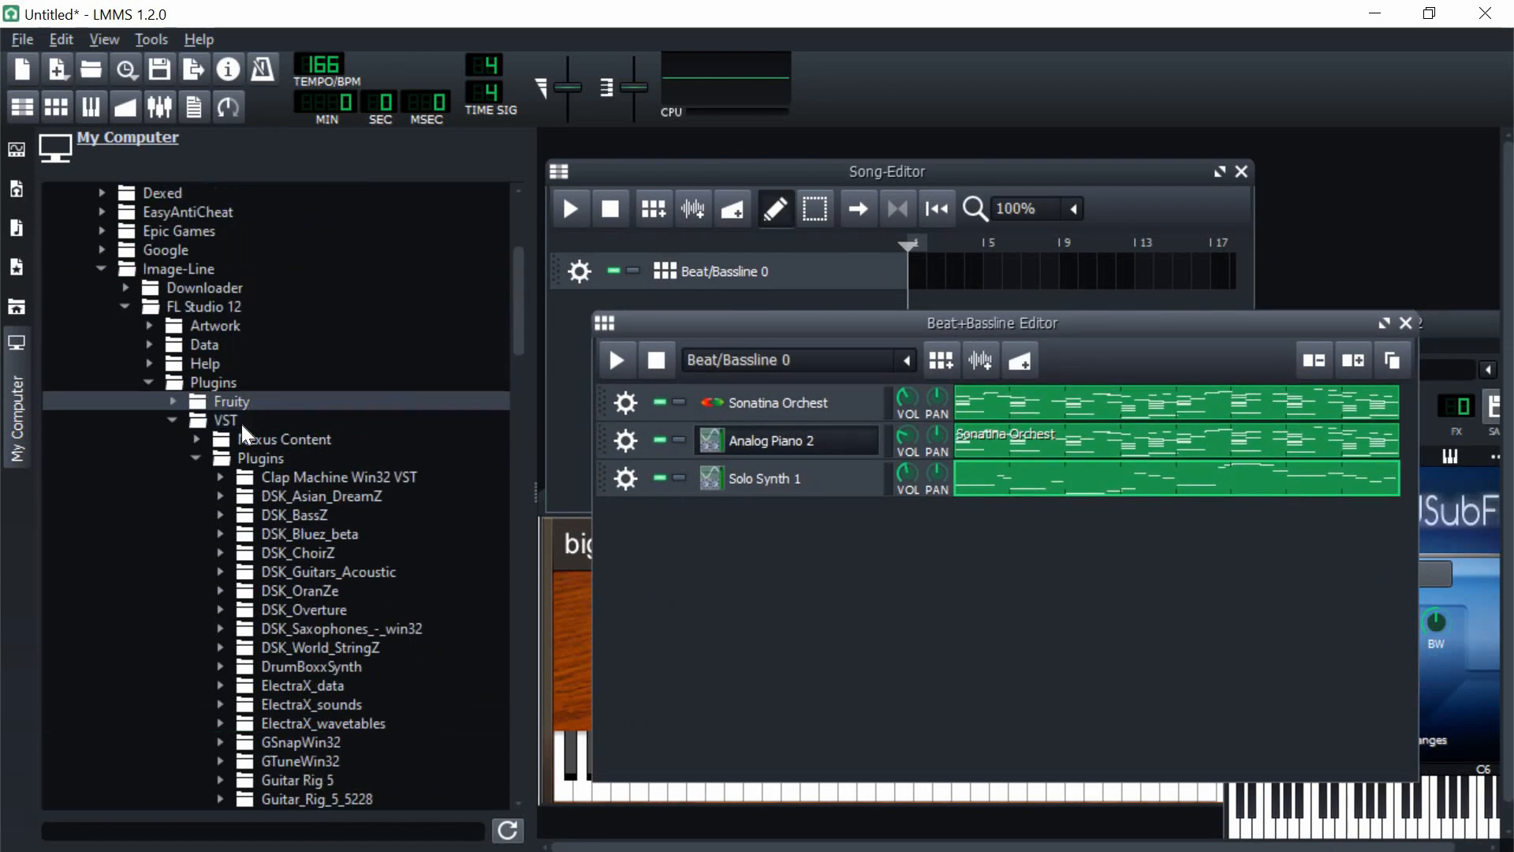
Step: Browse to the !buncha drums boaa kit in drum kits and stuff and add the KBH_808_bighead_02 sample as a track
double_click(133, 270)
scroll(138, 276, up, 5)
double_click(142, 250)
double_click(150, 344)
double_click(189, 497)
scroll(221, 473, down, 5)
double_click(249, 420)
Step: Add carti clap.wav from the kit's Claps folder as a new track
double_click(258, 288)
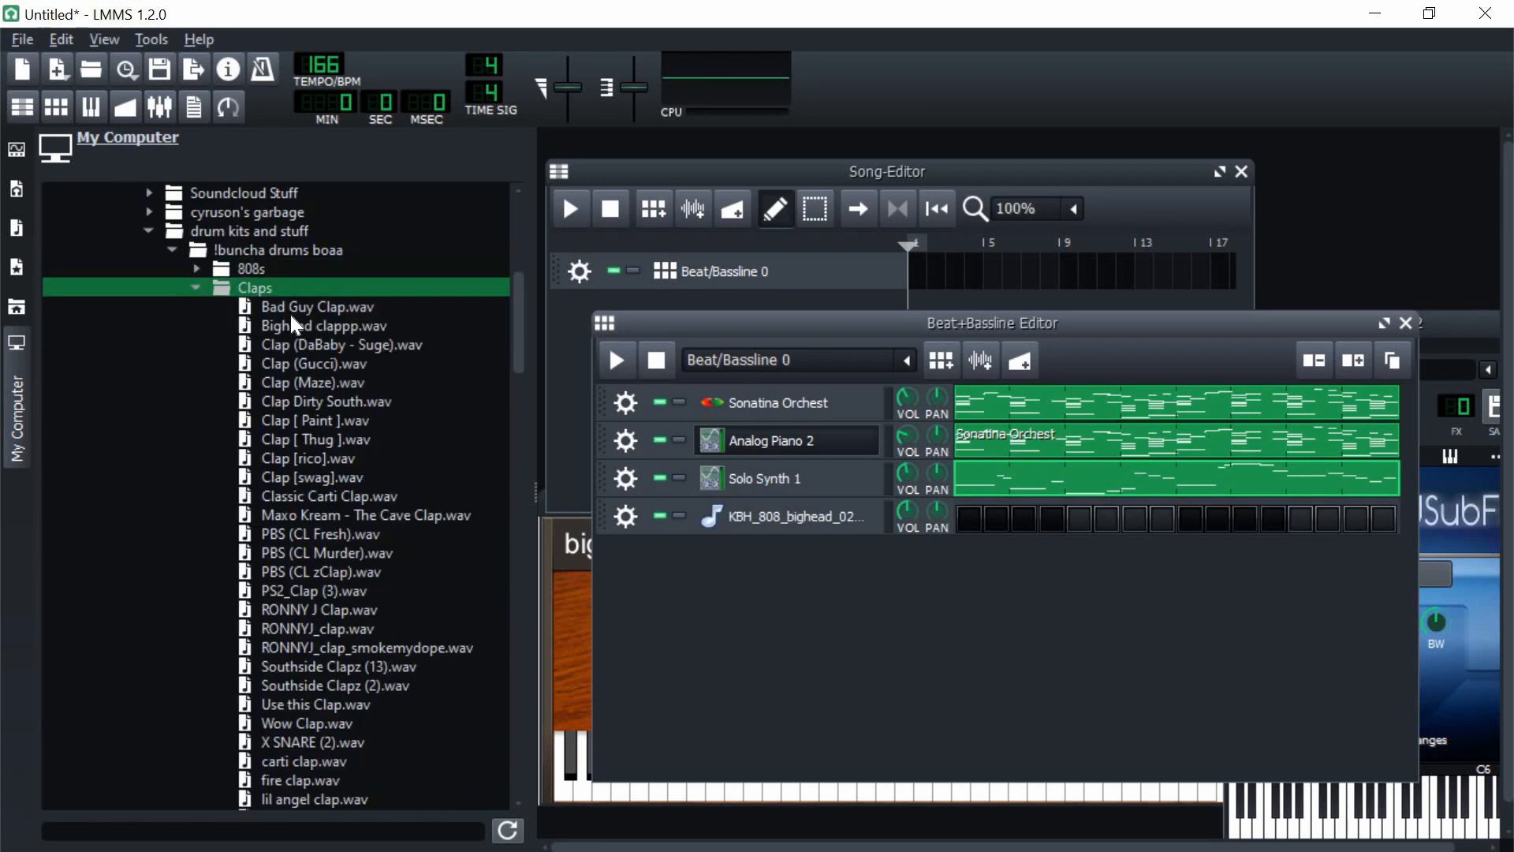
drag(304, 704, 715, 589)
click(315, 590)
scroll(315, 473, up, 3)
Step: Audition samples in the kit's Hats folder and add nice hat.wav as a new track
double_click(255, 345)
double_click(252, 403)
click(330, 552)
scroll(330, 552, down, 3)
click(301, 648)
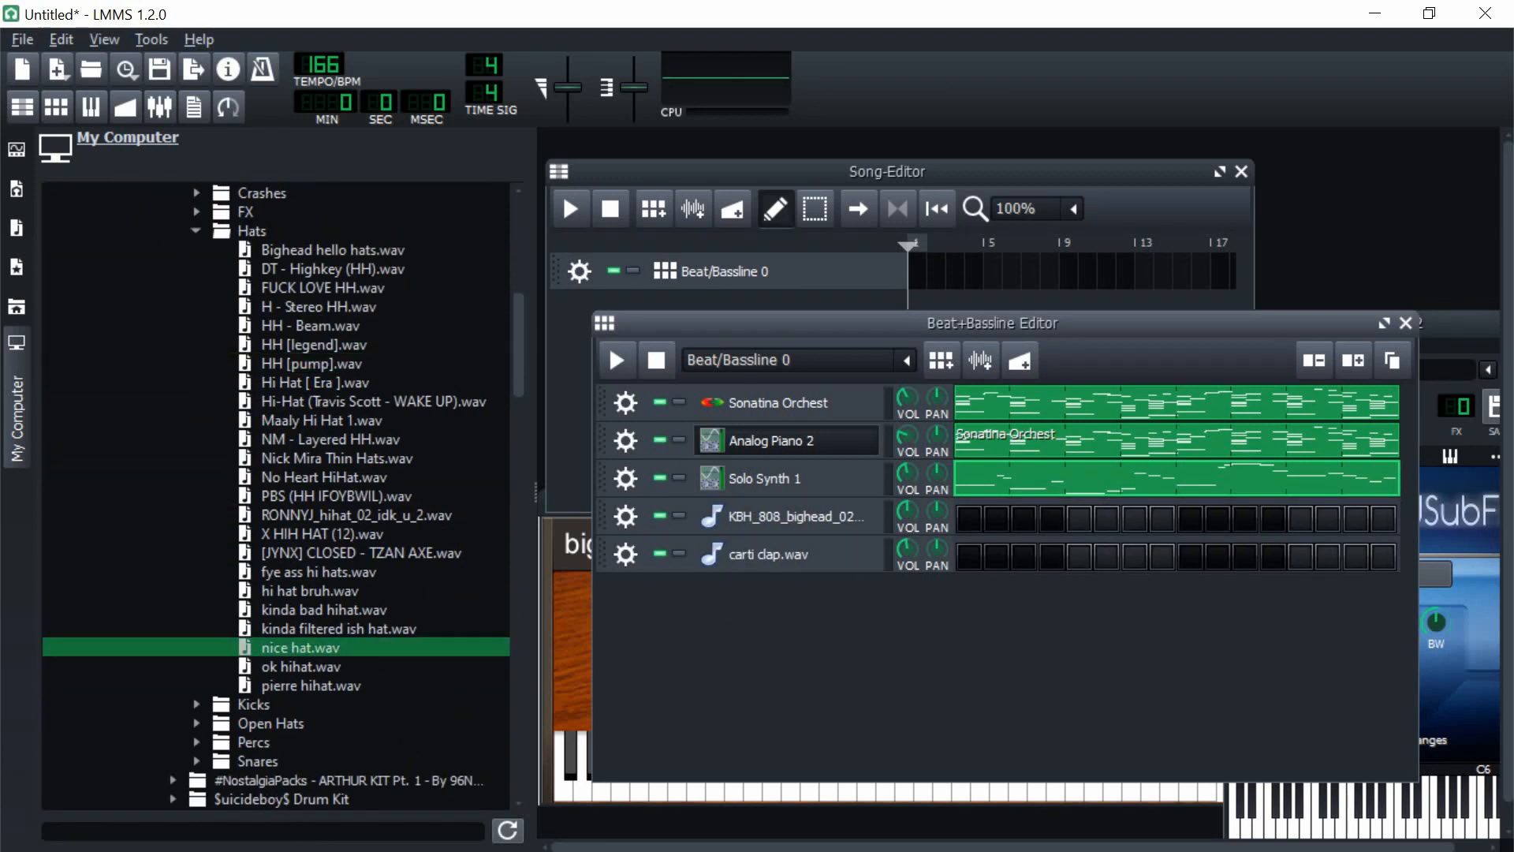
drag(301, 647, 735, 670)
Step: Add X HIH HAT (6).wav from the kit's Open Hats folder as a new track
double_click(252, 231)
double_click(271, 269)
drag(304, 401, 777, 630)
double_click(271, 269)
Step: Add Maaly Raw Rim.wav and PBS (Ye Perc).wav as percussion tracks and collapse the Percs folder
double_click(254, 288)
drag(319, 401, 733, 553)
double_click(254, 288)
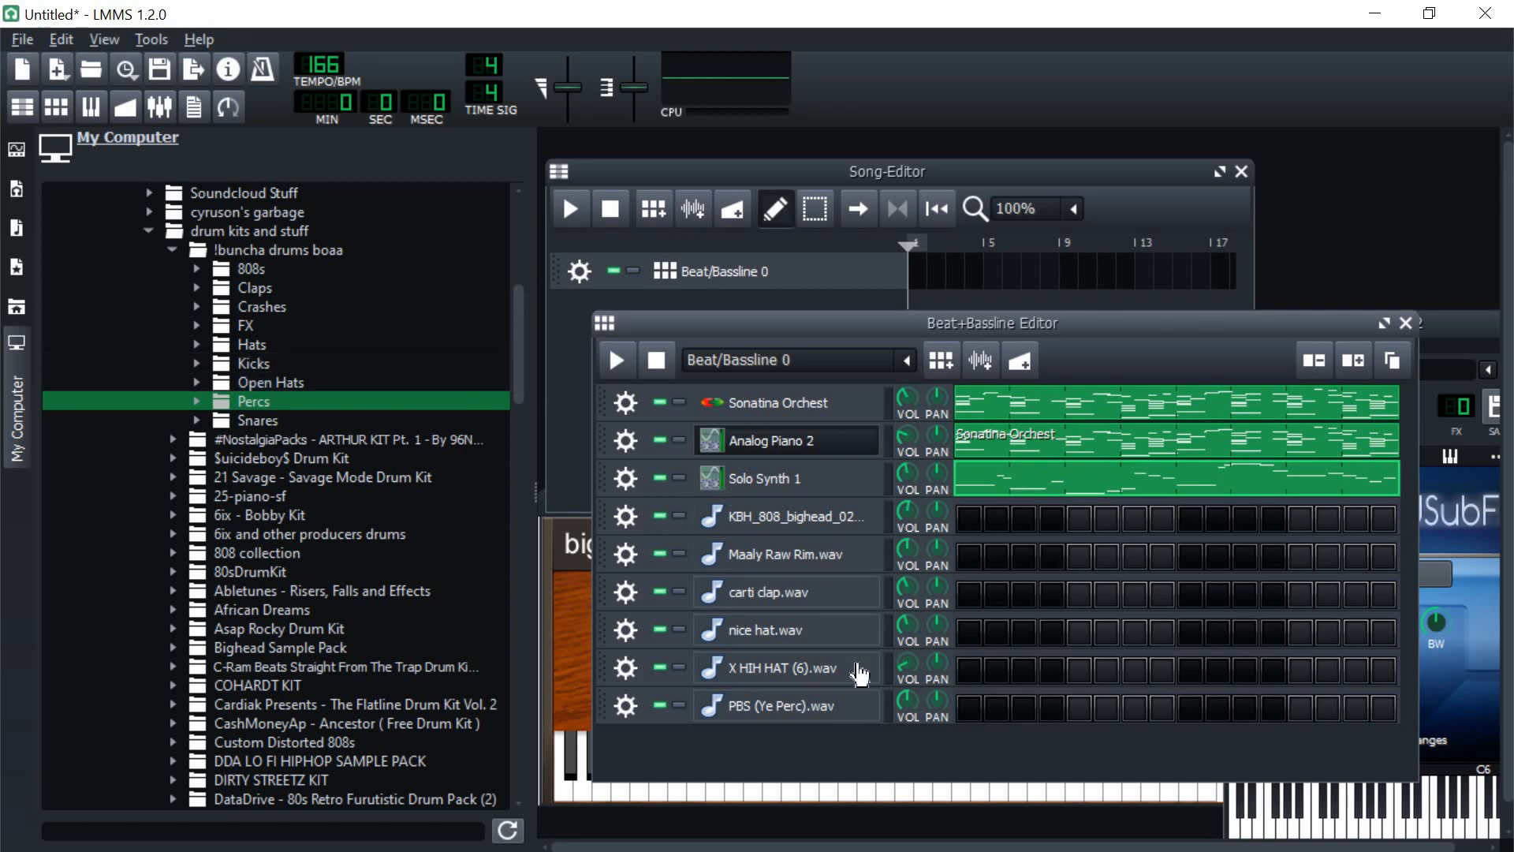
Step: Save the project under the name swag money
click(22, 39)
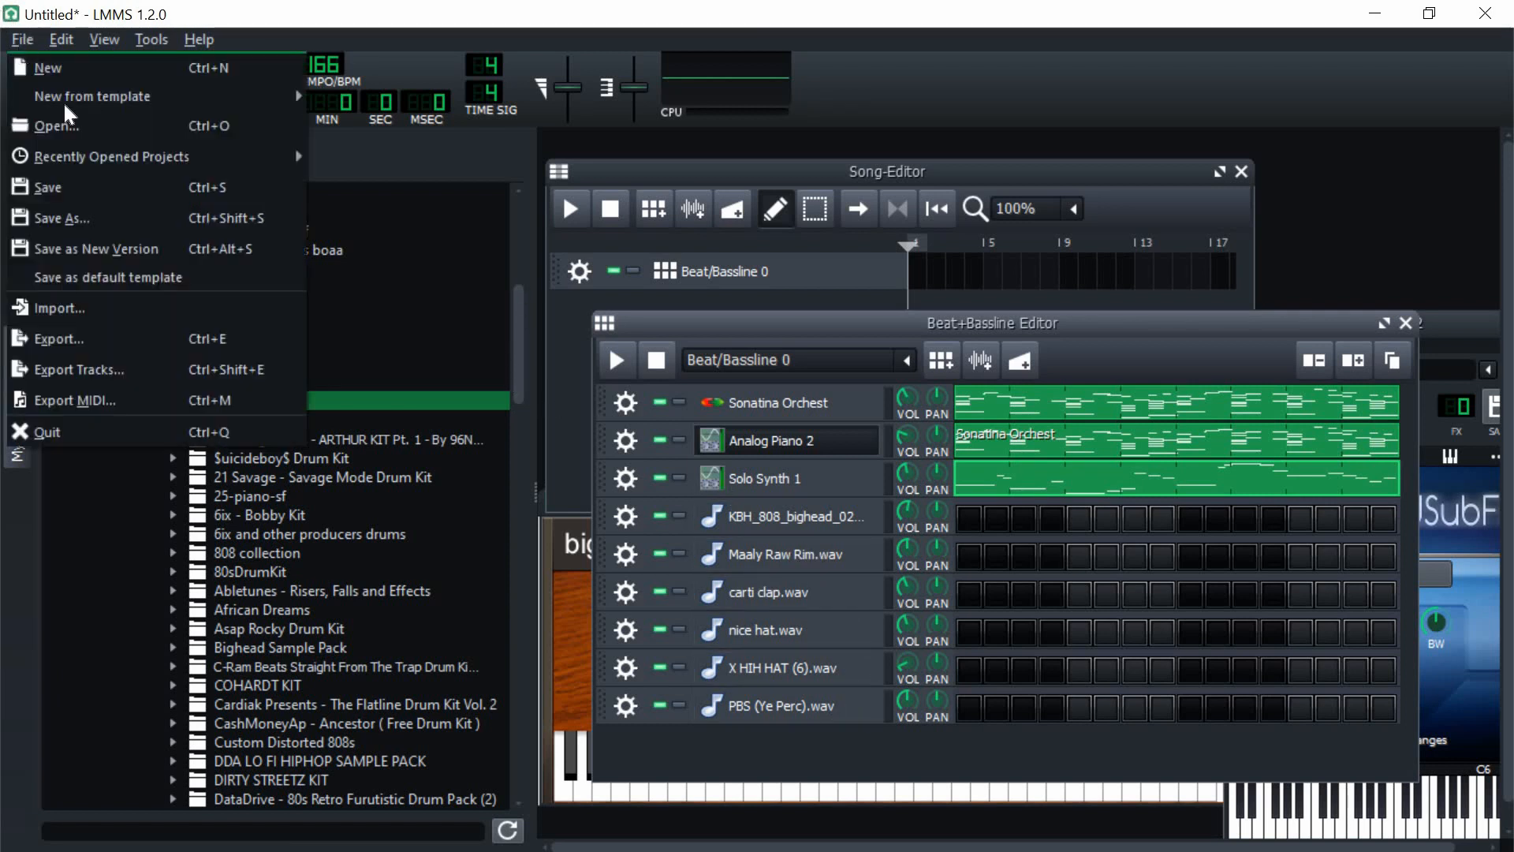
click(93, 219)
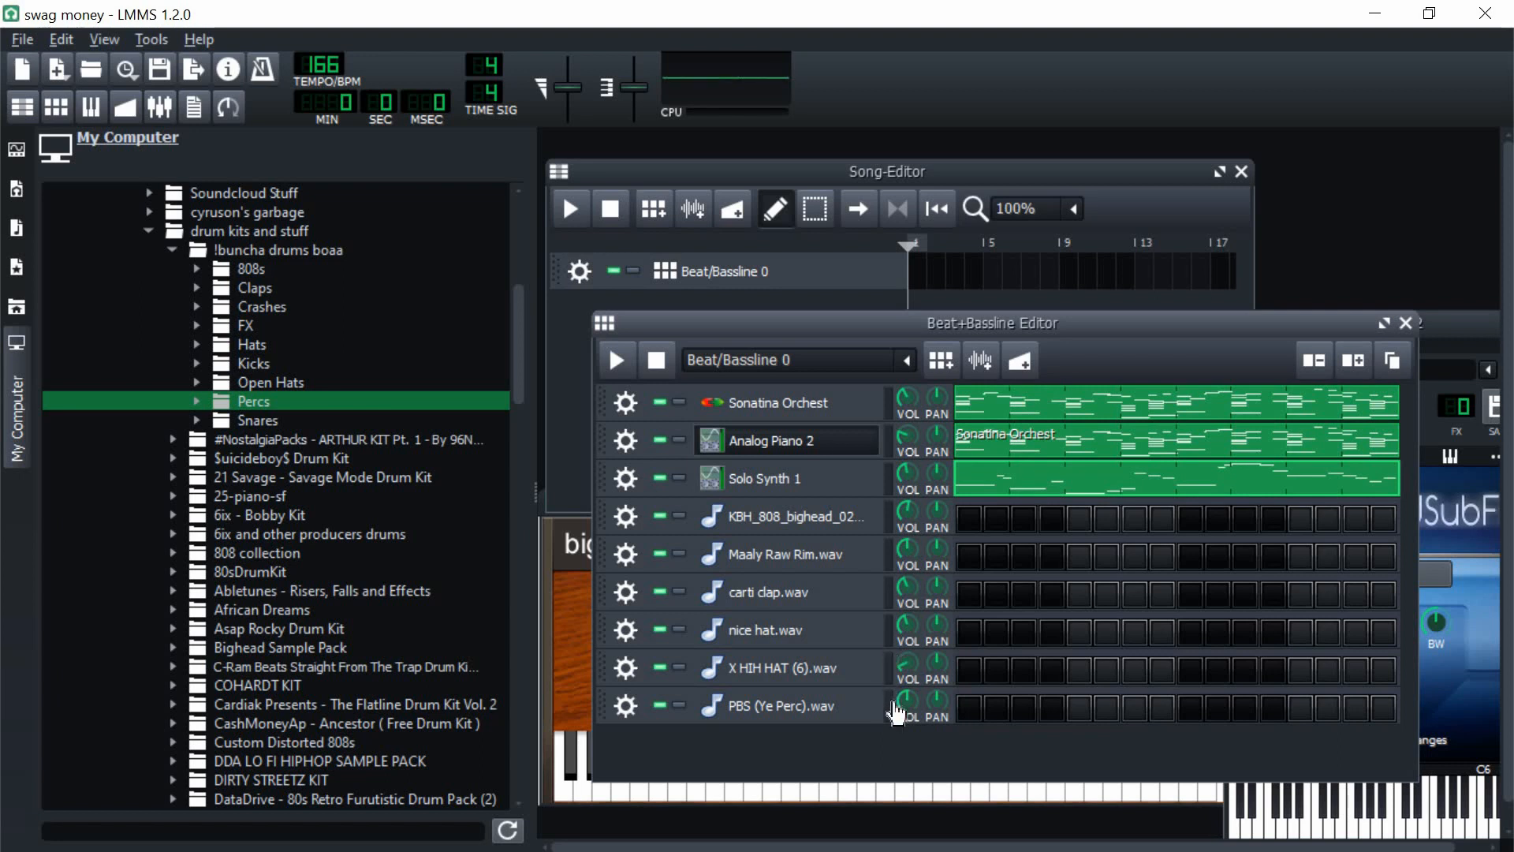
Step: Lower the PBS (Ye Perc).wav track's volume to about 38.5% and raise the KBH_808_bighead_02 track's volume
drag(907, 698, 907, 718)
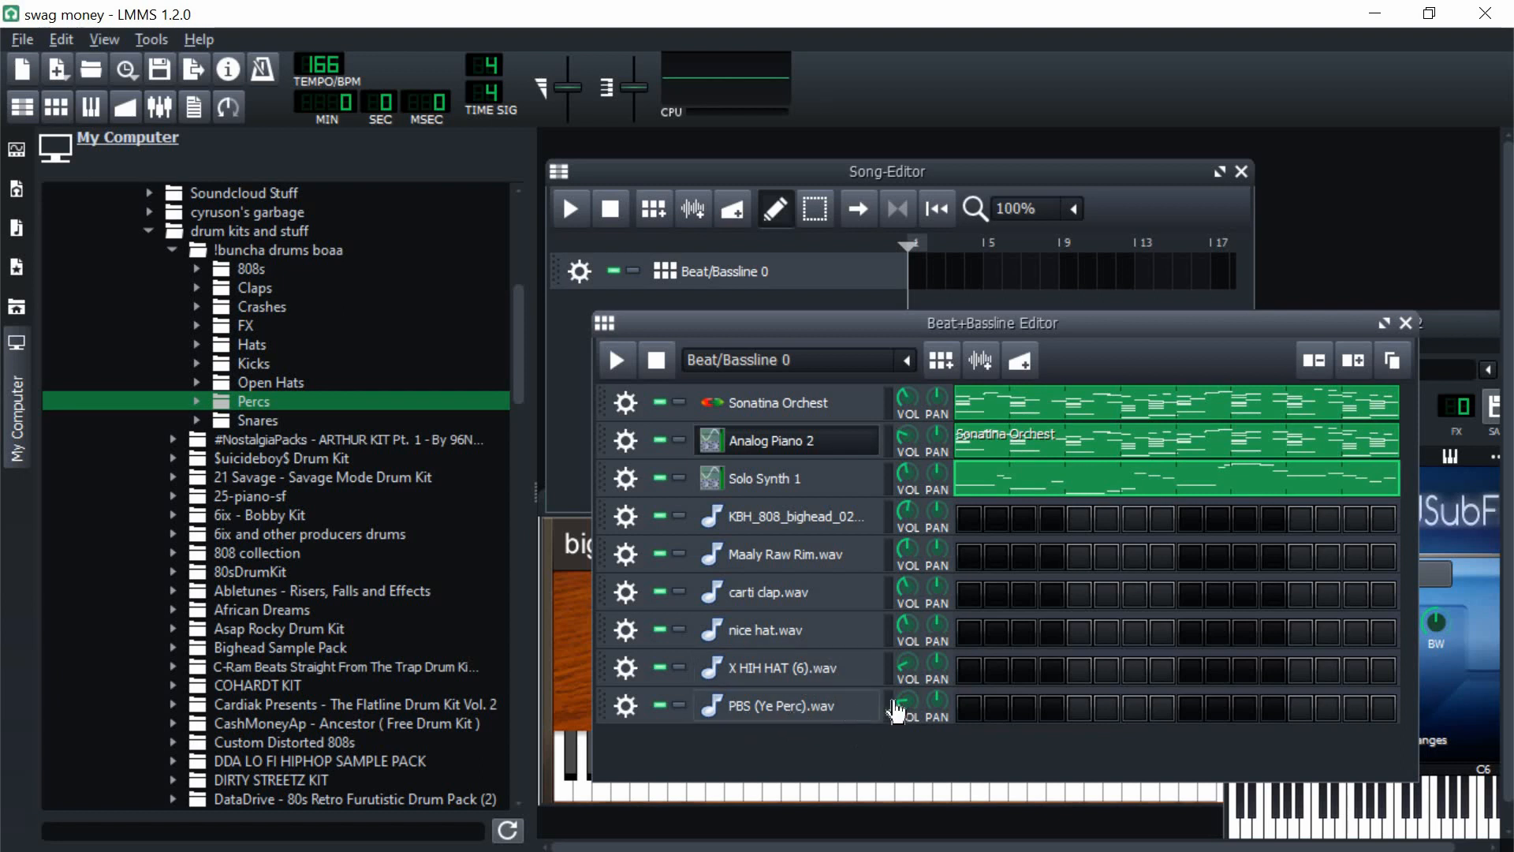
click(906, 702)
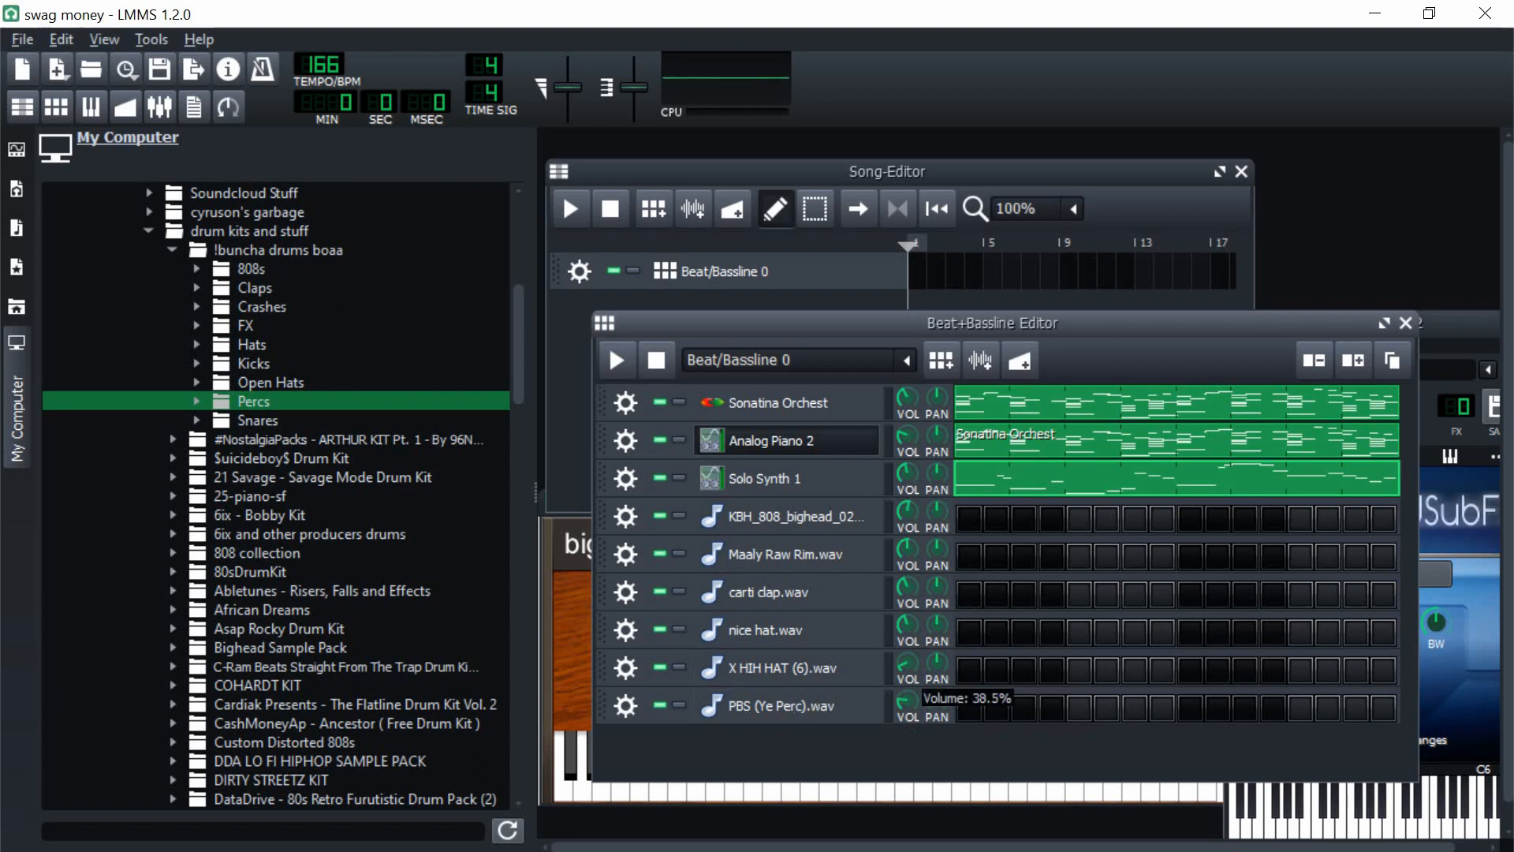
drag(912, 706, 904, 704)
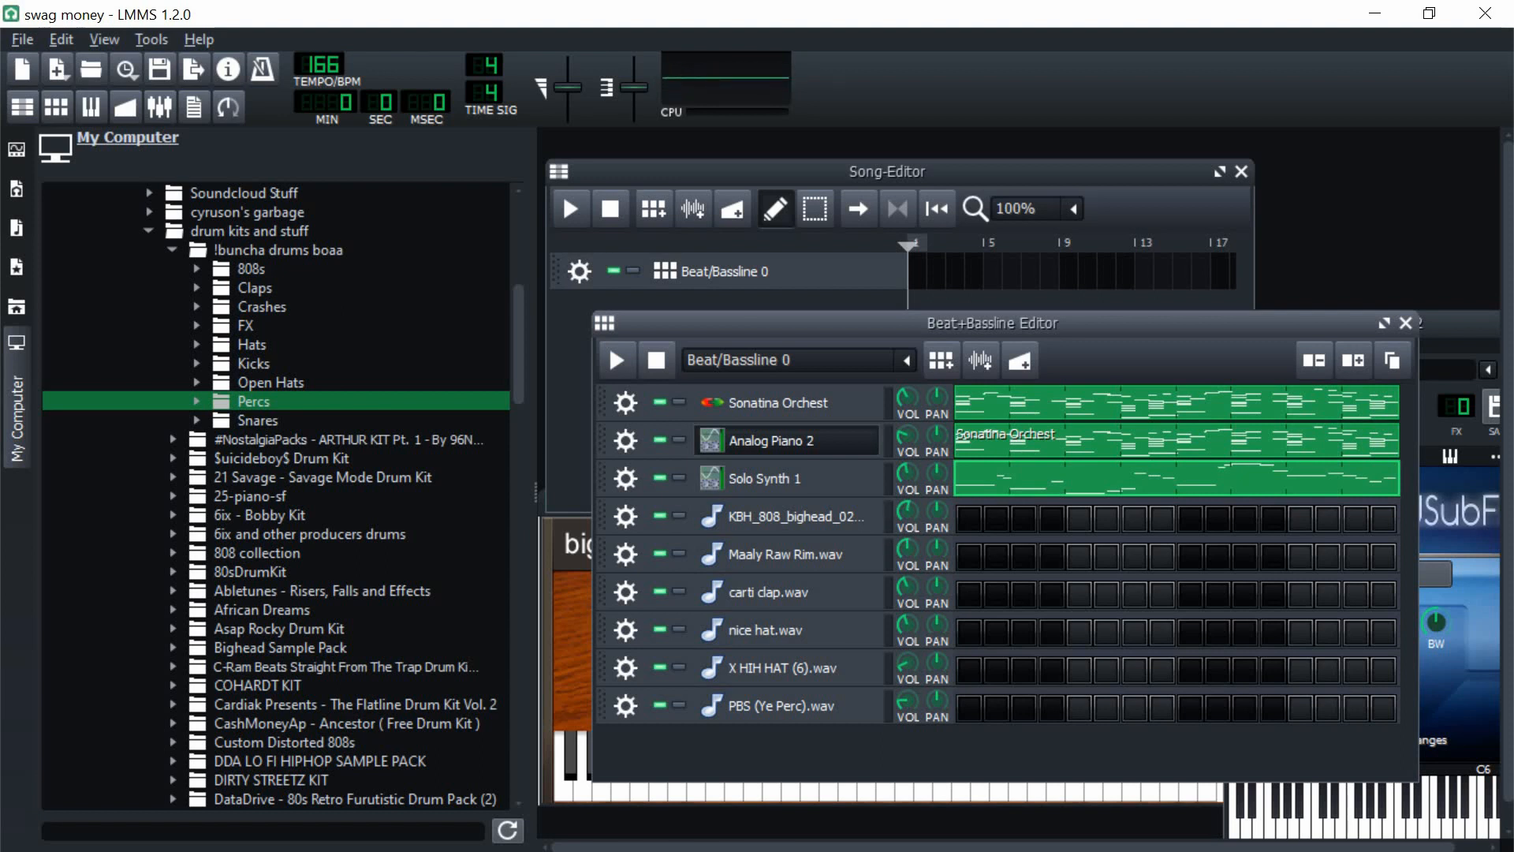
drag(912, 520, 912, 509)
Step: Add a second pattern, Beat/Bassline 1, for the drums and shift the Beat+Bassline Editor window slightly
click(908, 364)
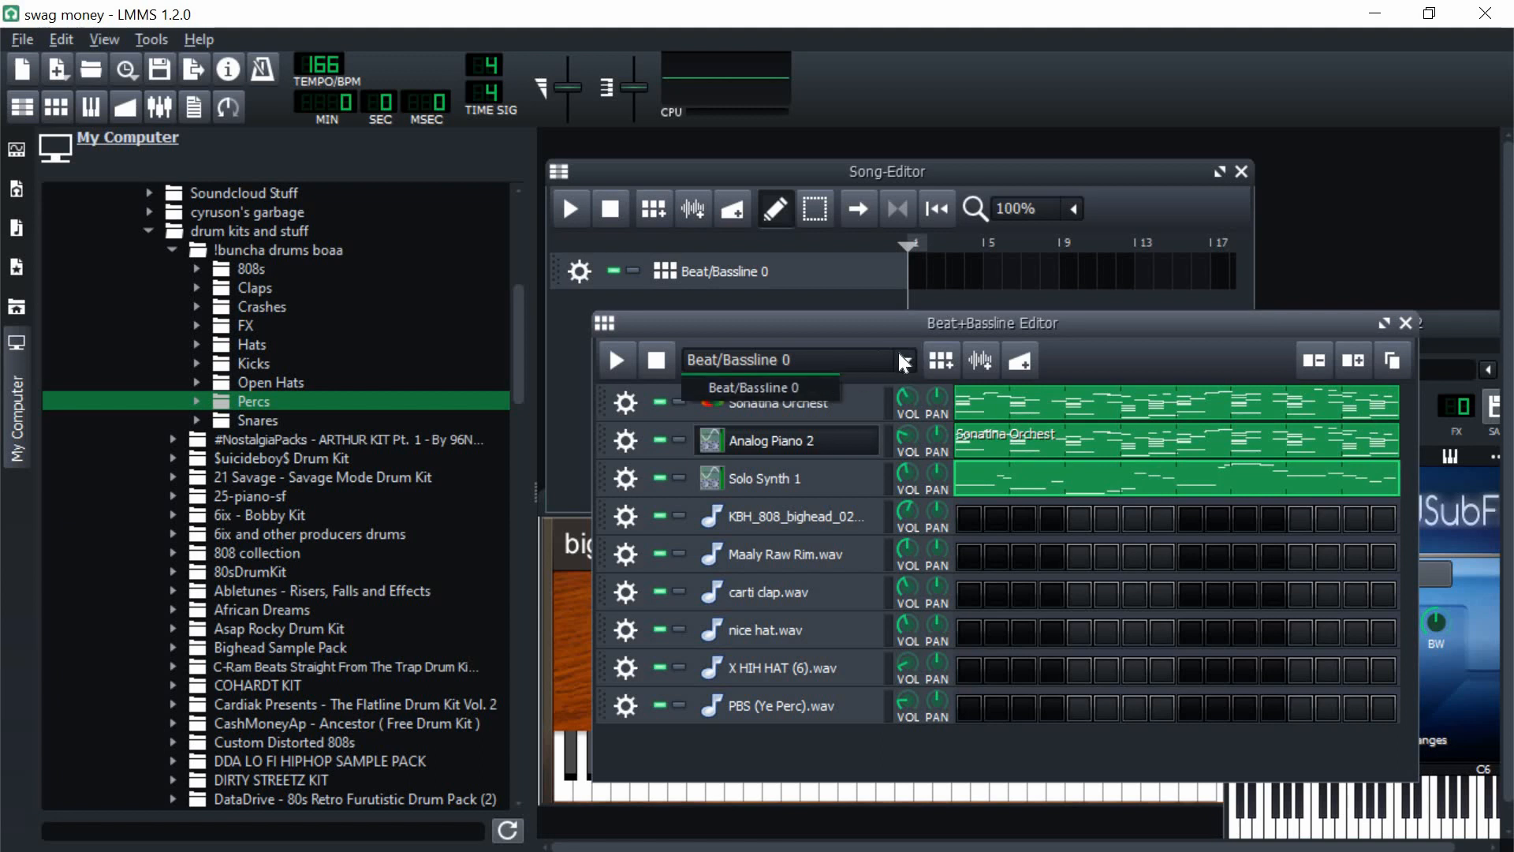
click(1126, 352)
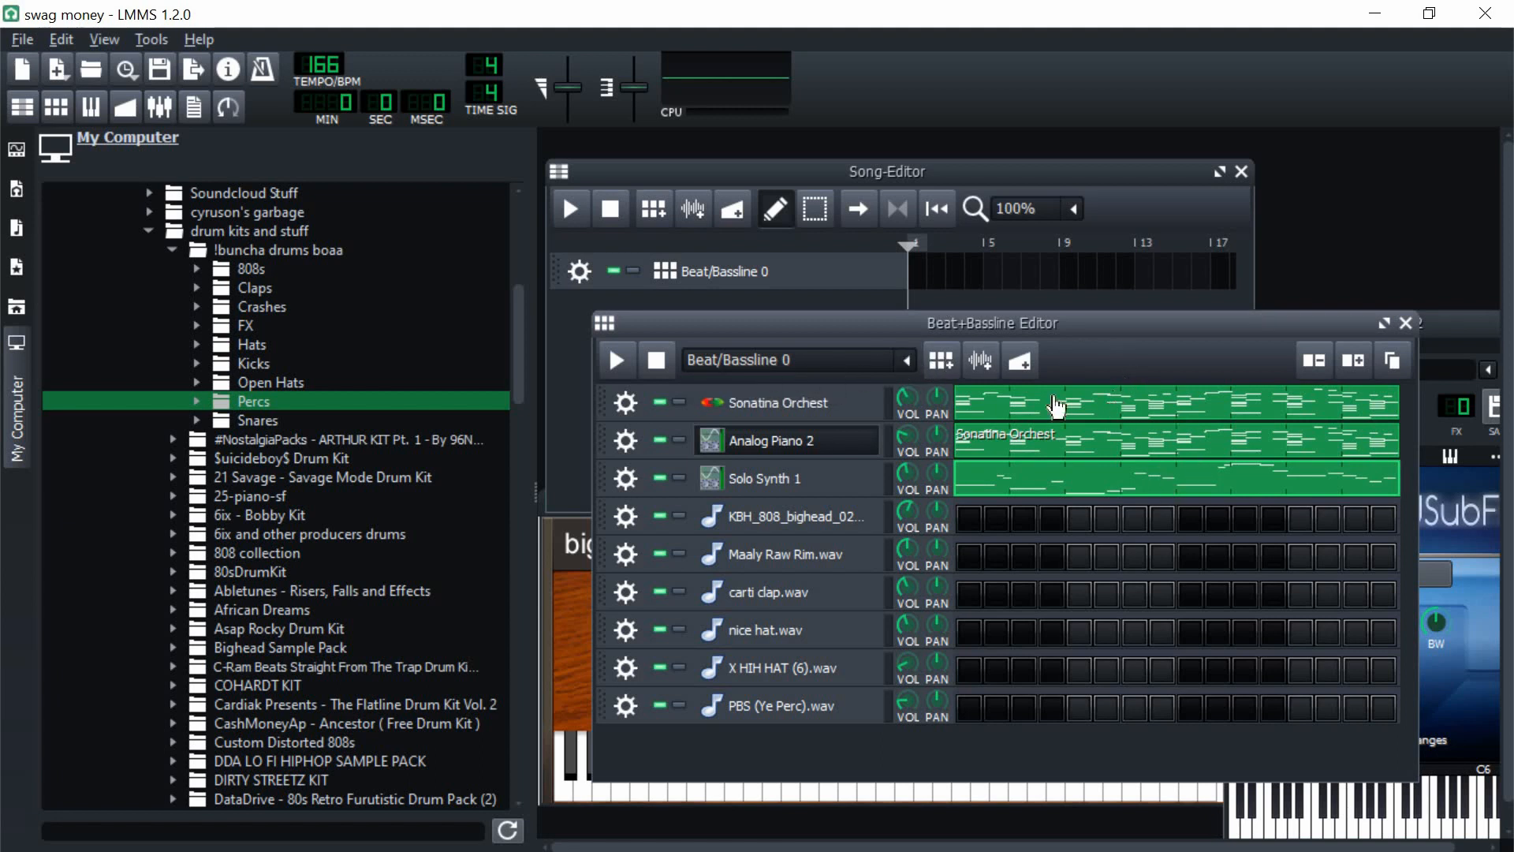
click(941, 361)
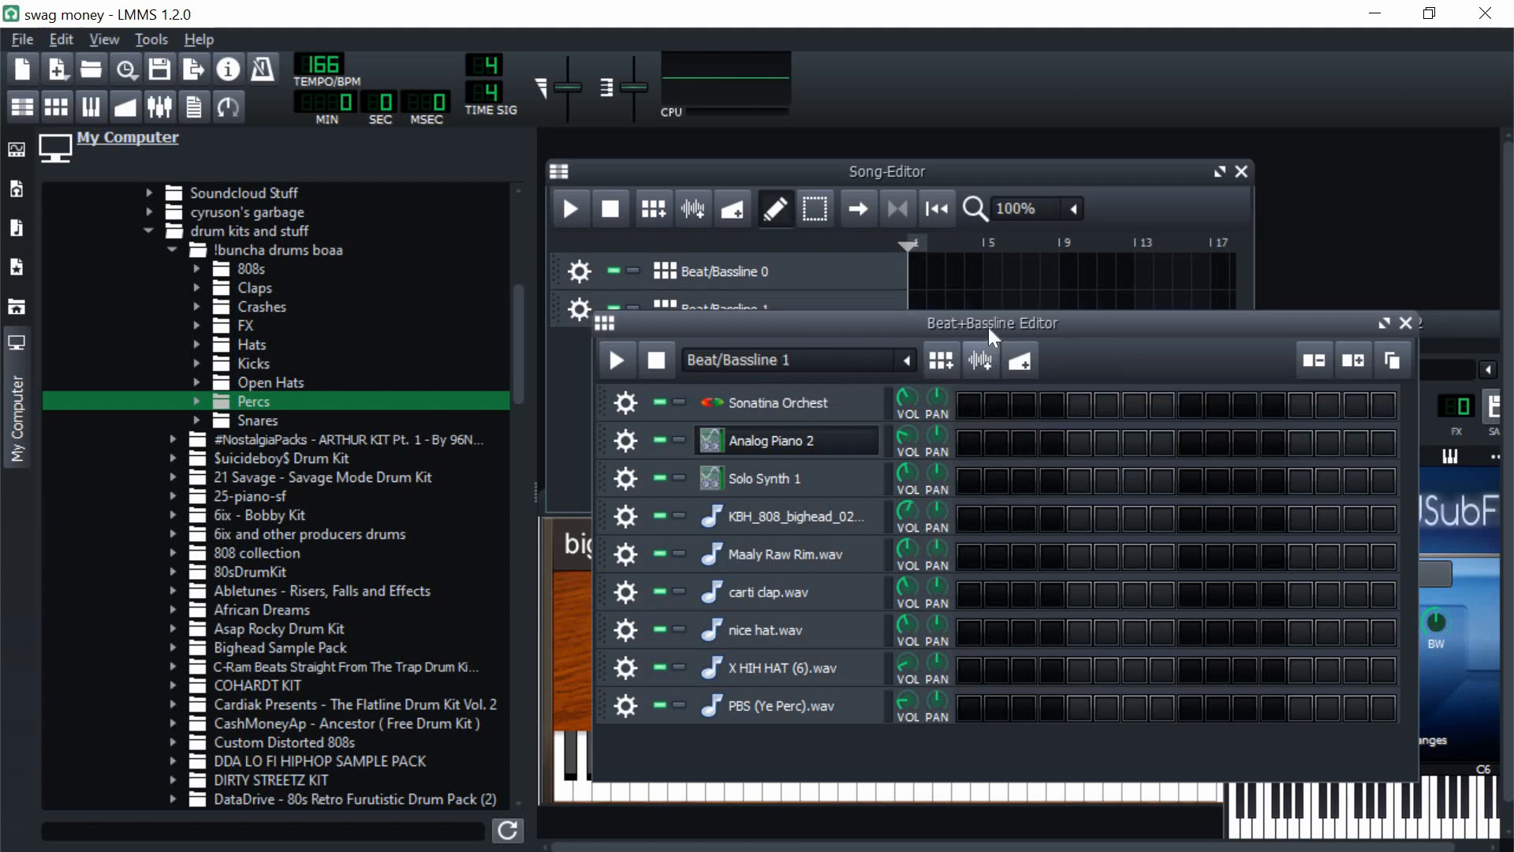
drag(990, 330, 936, 318)
Step: Add more steps to the Beat/Bassline 1 pattern, widen its editor window and narrow the file browser
click(1303, 351)
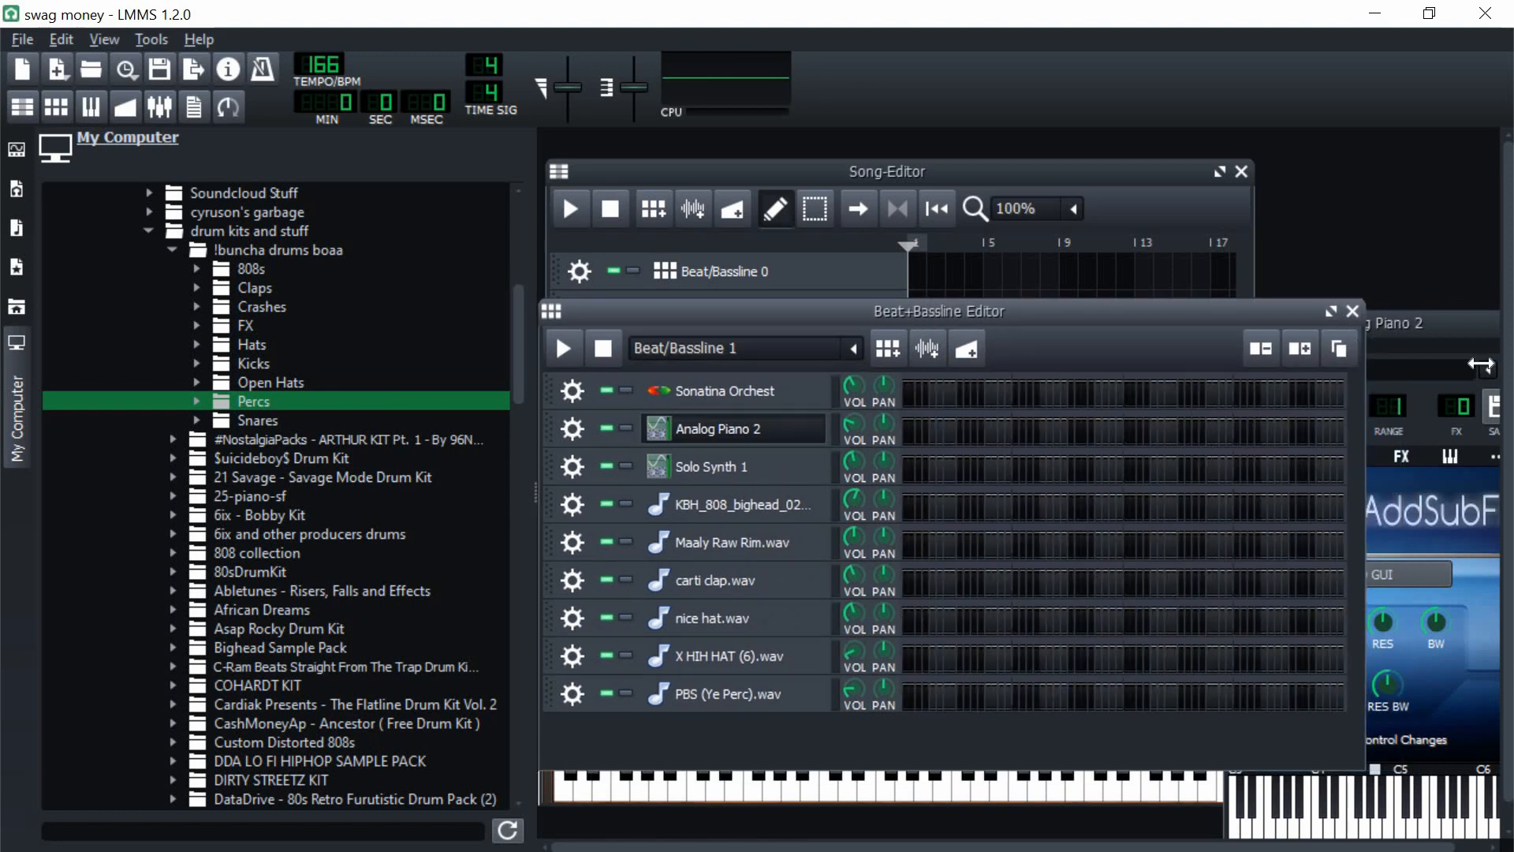
drag(1480, 364, 1488, 365)
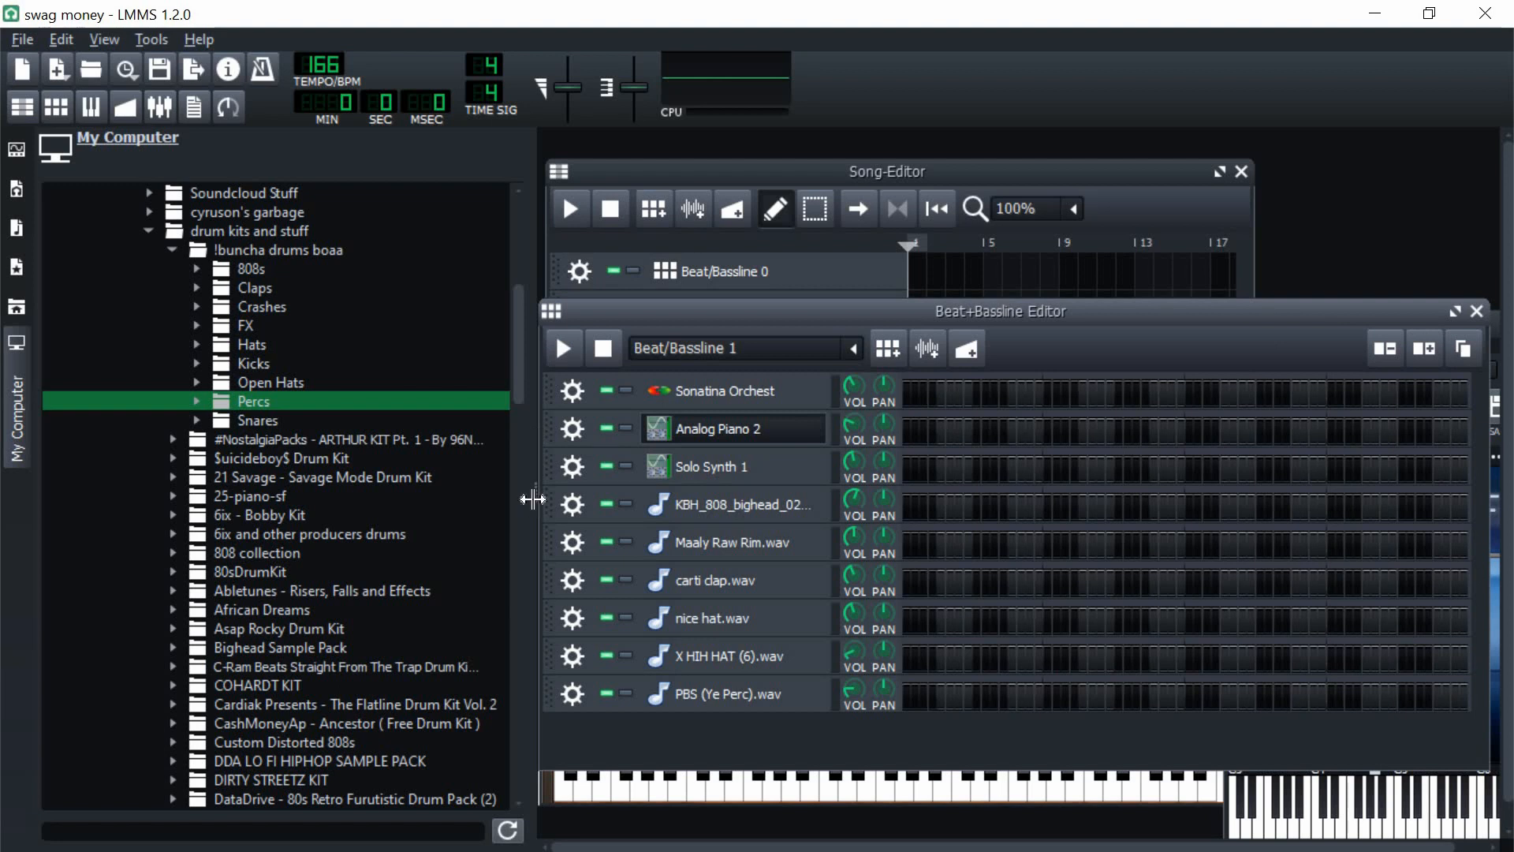
drag(533, 500, 275, 497)
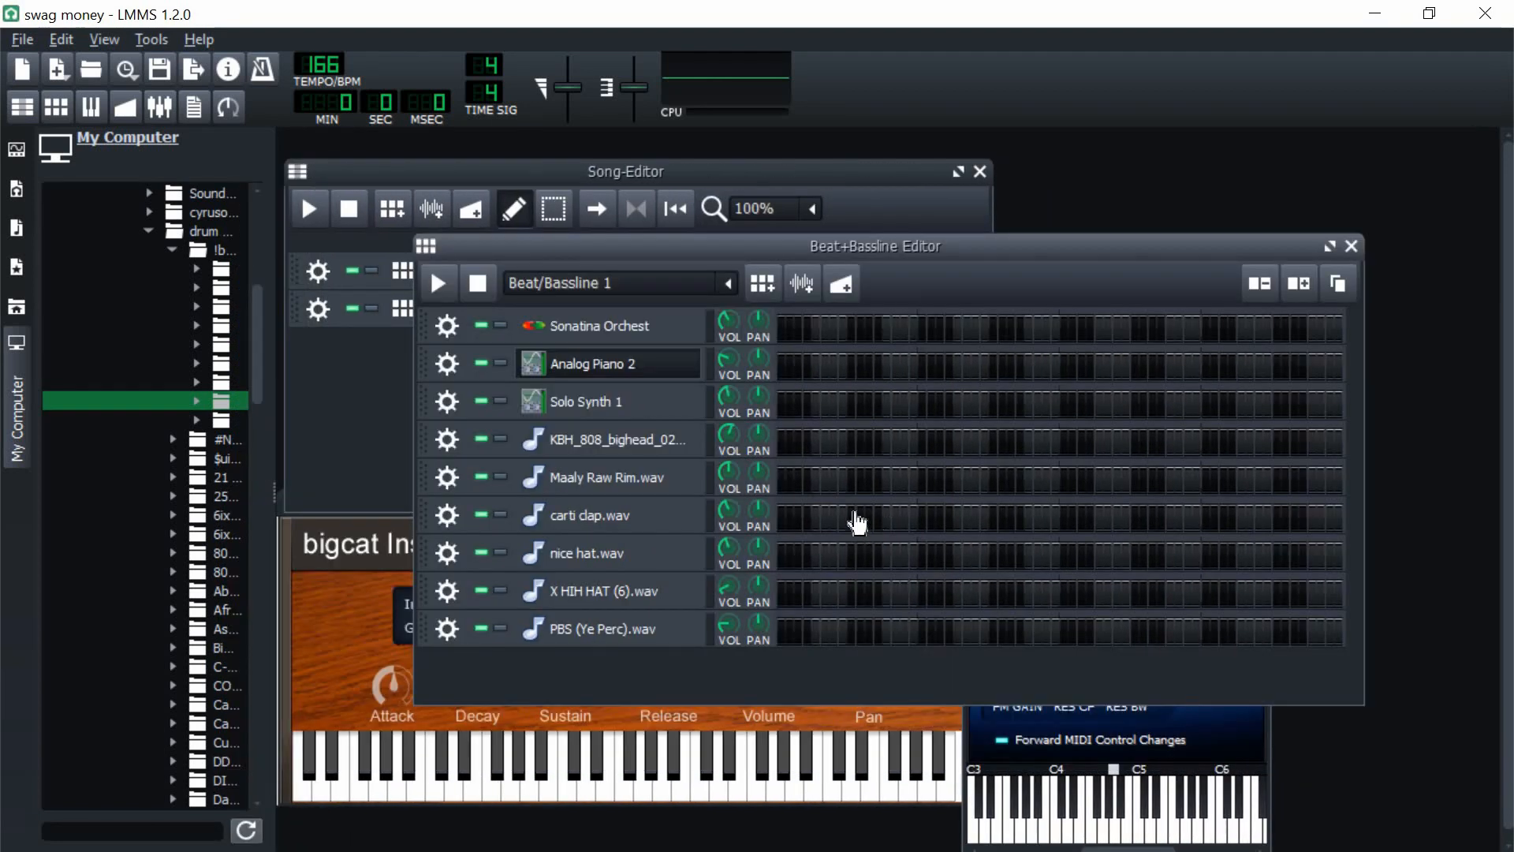
Step: Place carti clap.wav hits on every bar's ninth step, start the nice hat.wav pattern and open it in the piano roll
click(852, 518)
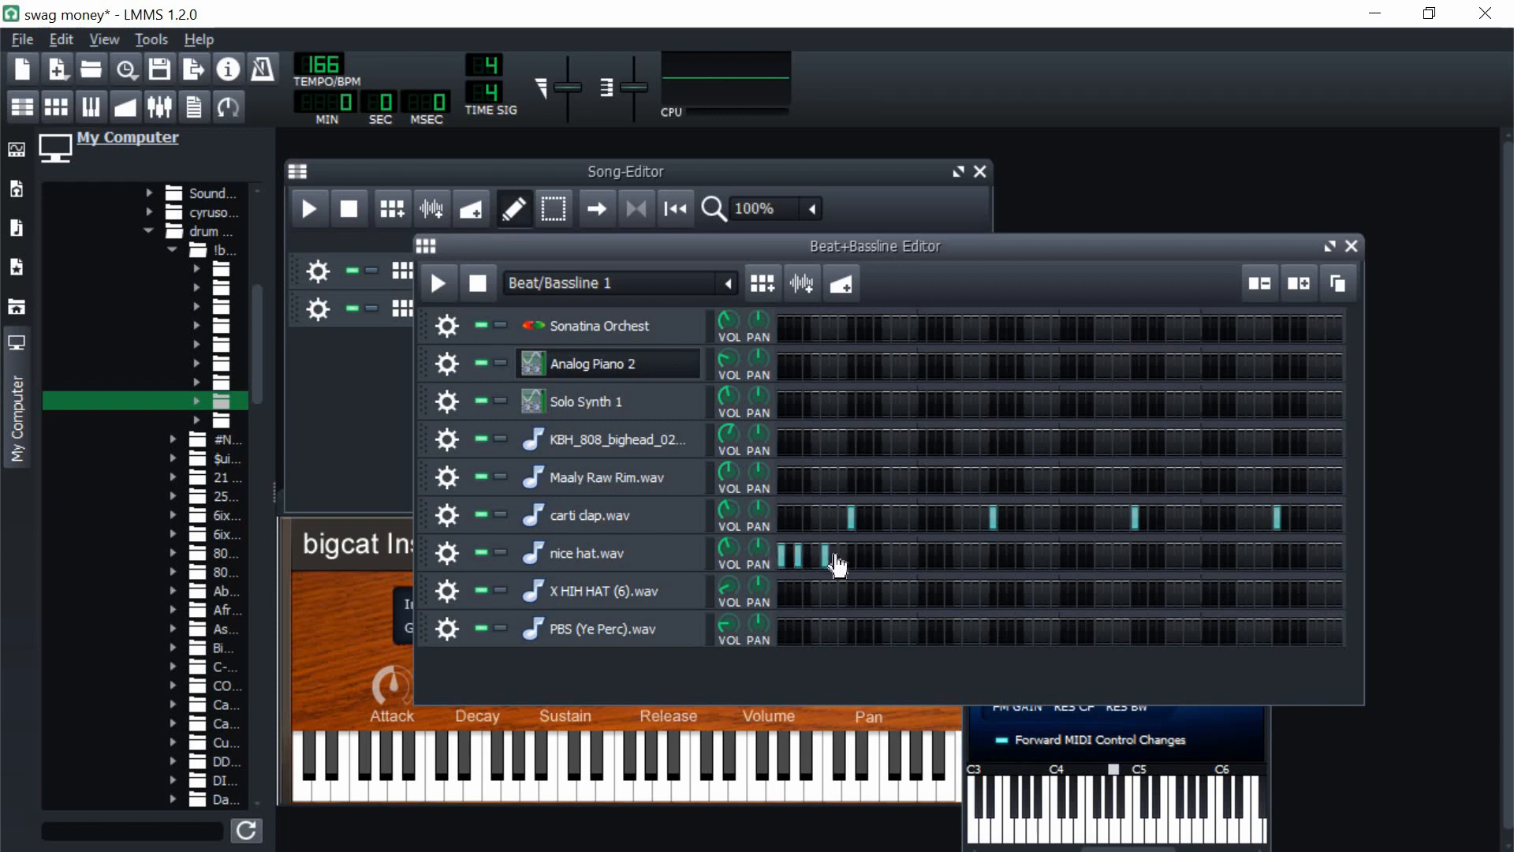
right_click(795, 566)
click(830, 263)
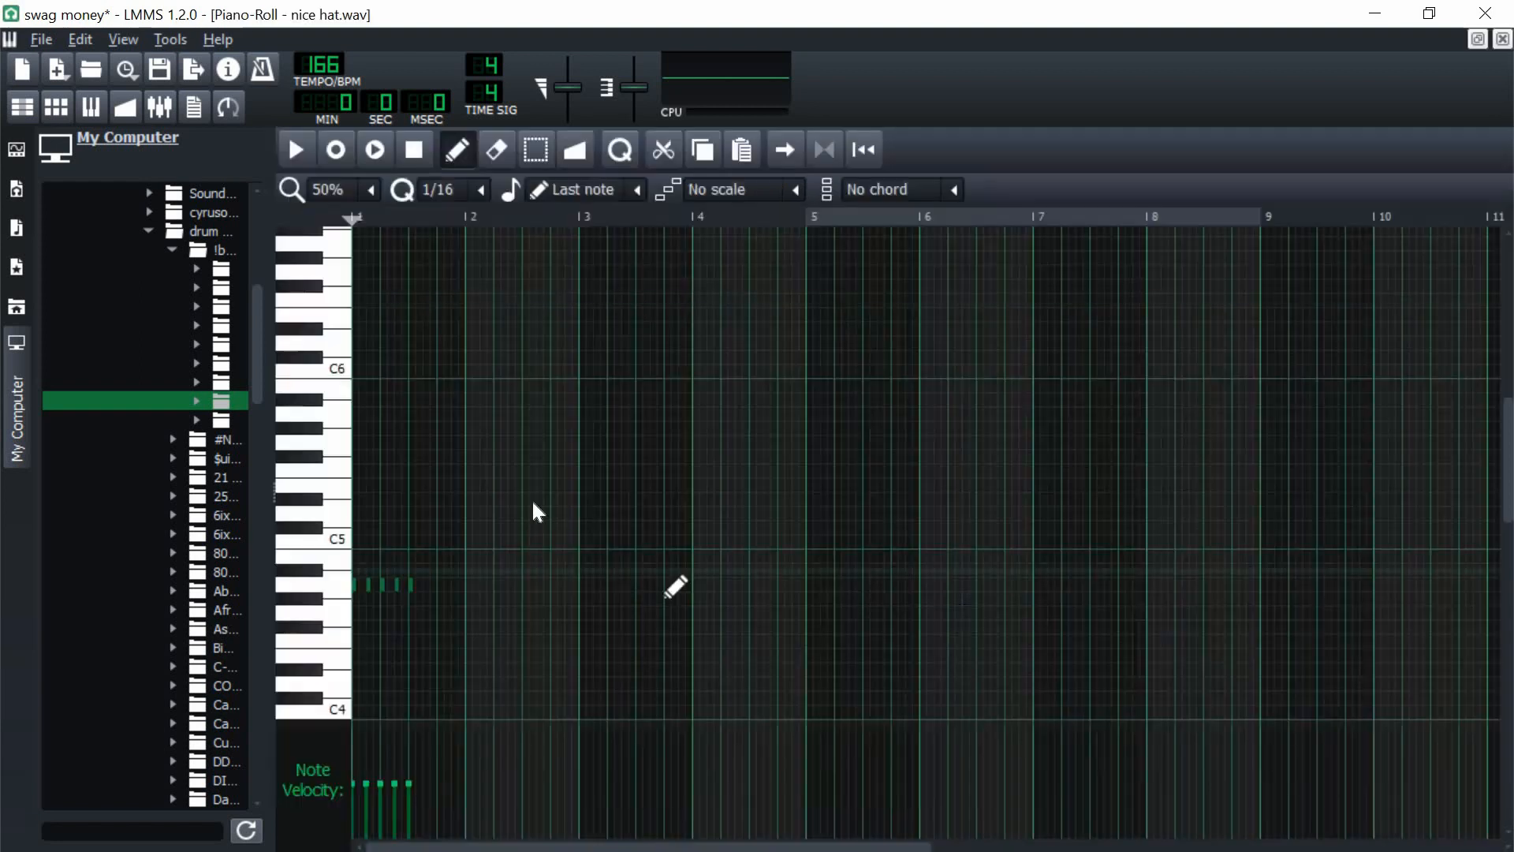
Step: Repeat the nice hat.wav notes every eighth note through bar 4, delete the stray high note and close the piano roll
key(ctrl+a)
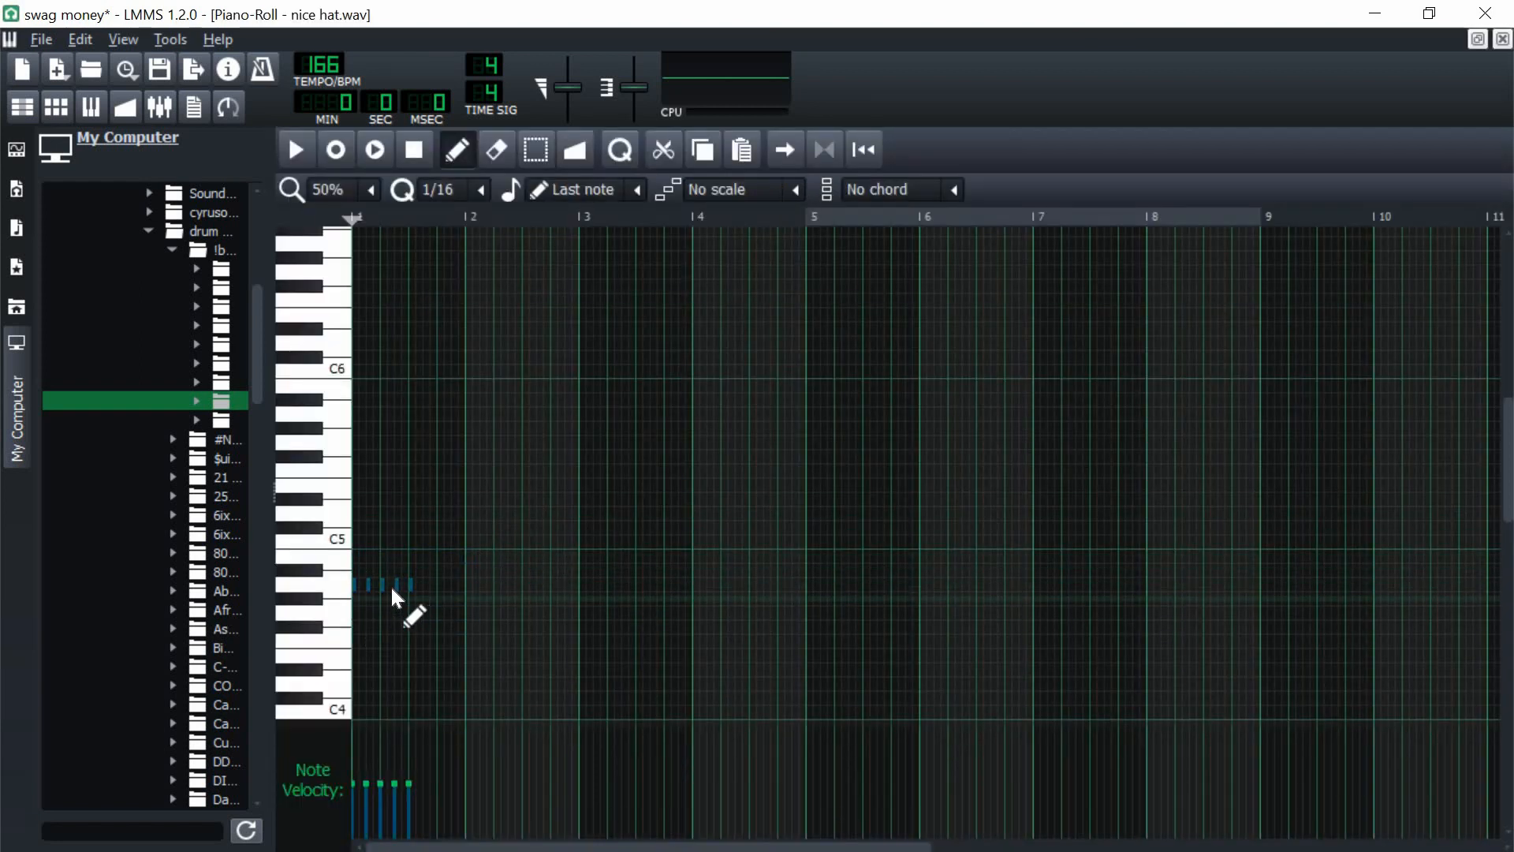
click(339, 190)
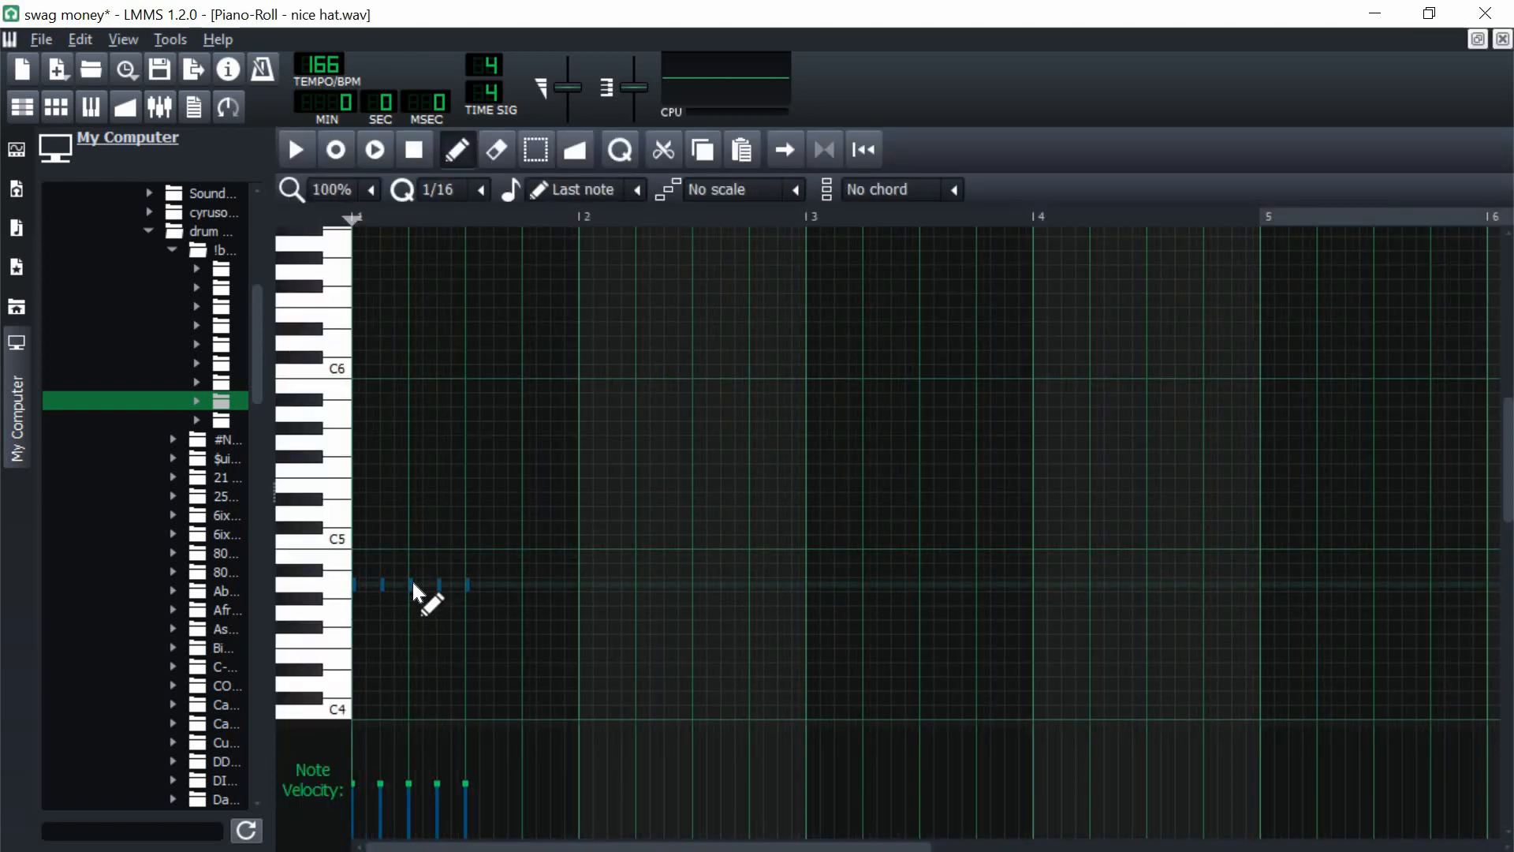
drag(416, 592, 564, 588)
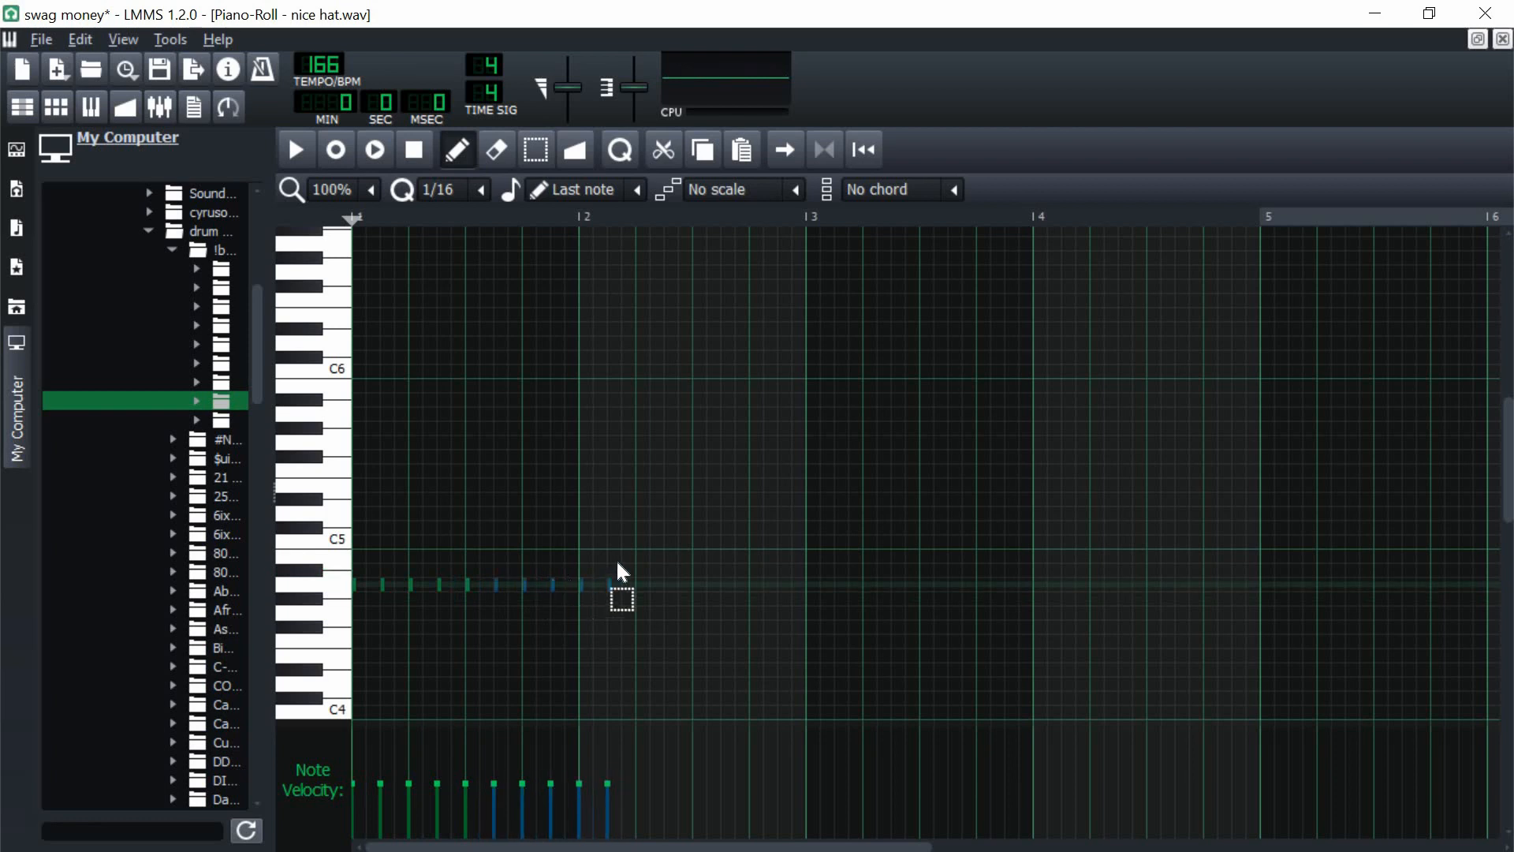
click(536, 580)
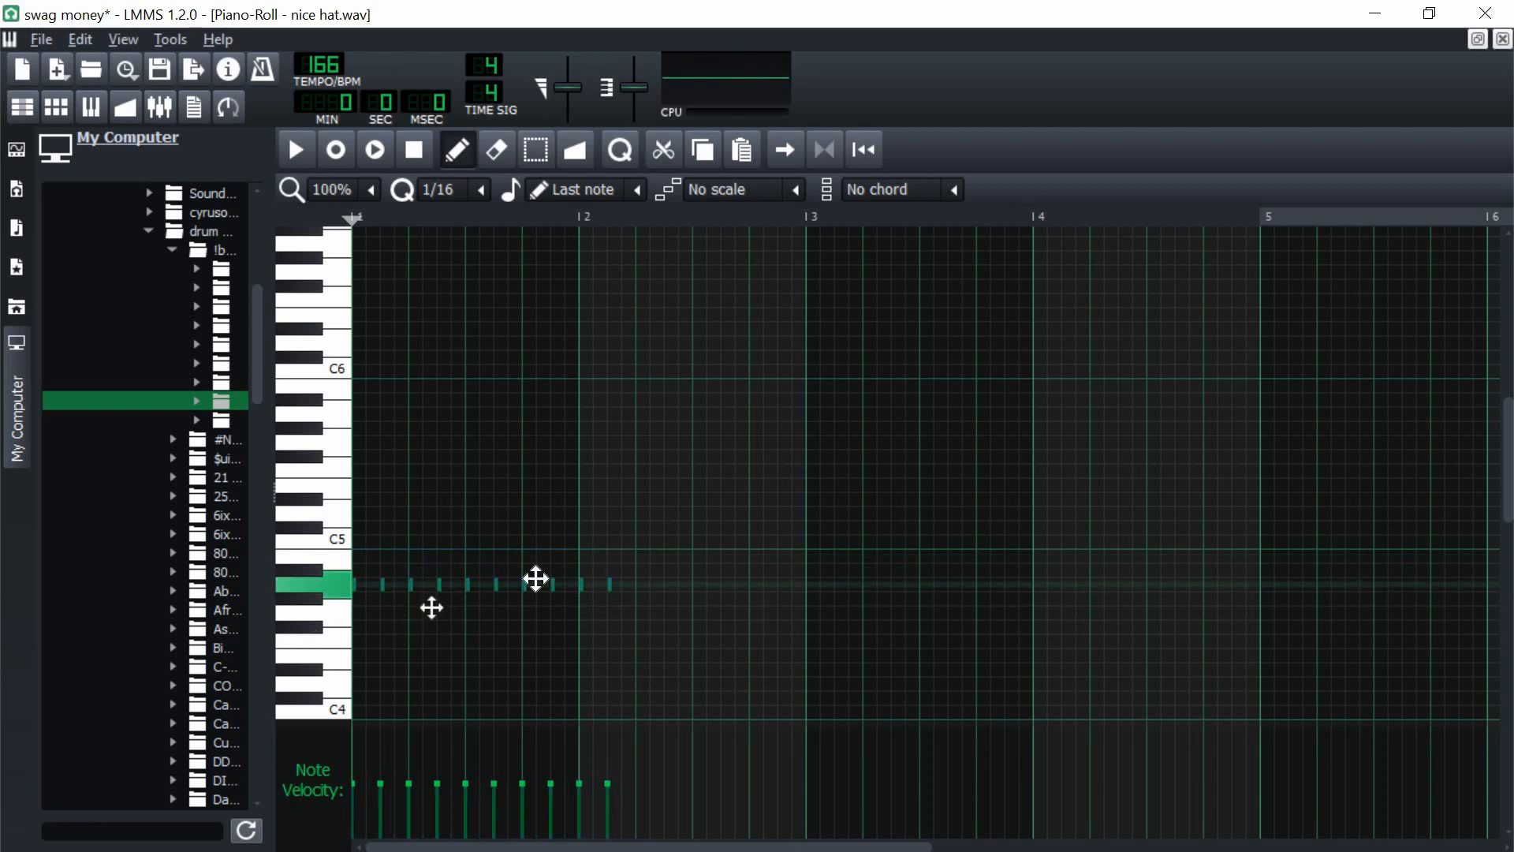
drag(537, 579, 708, 588)
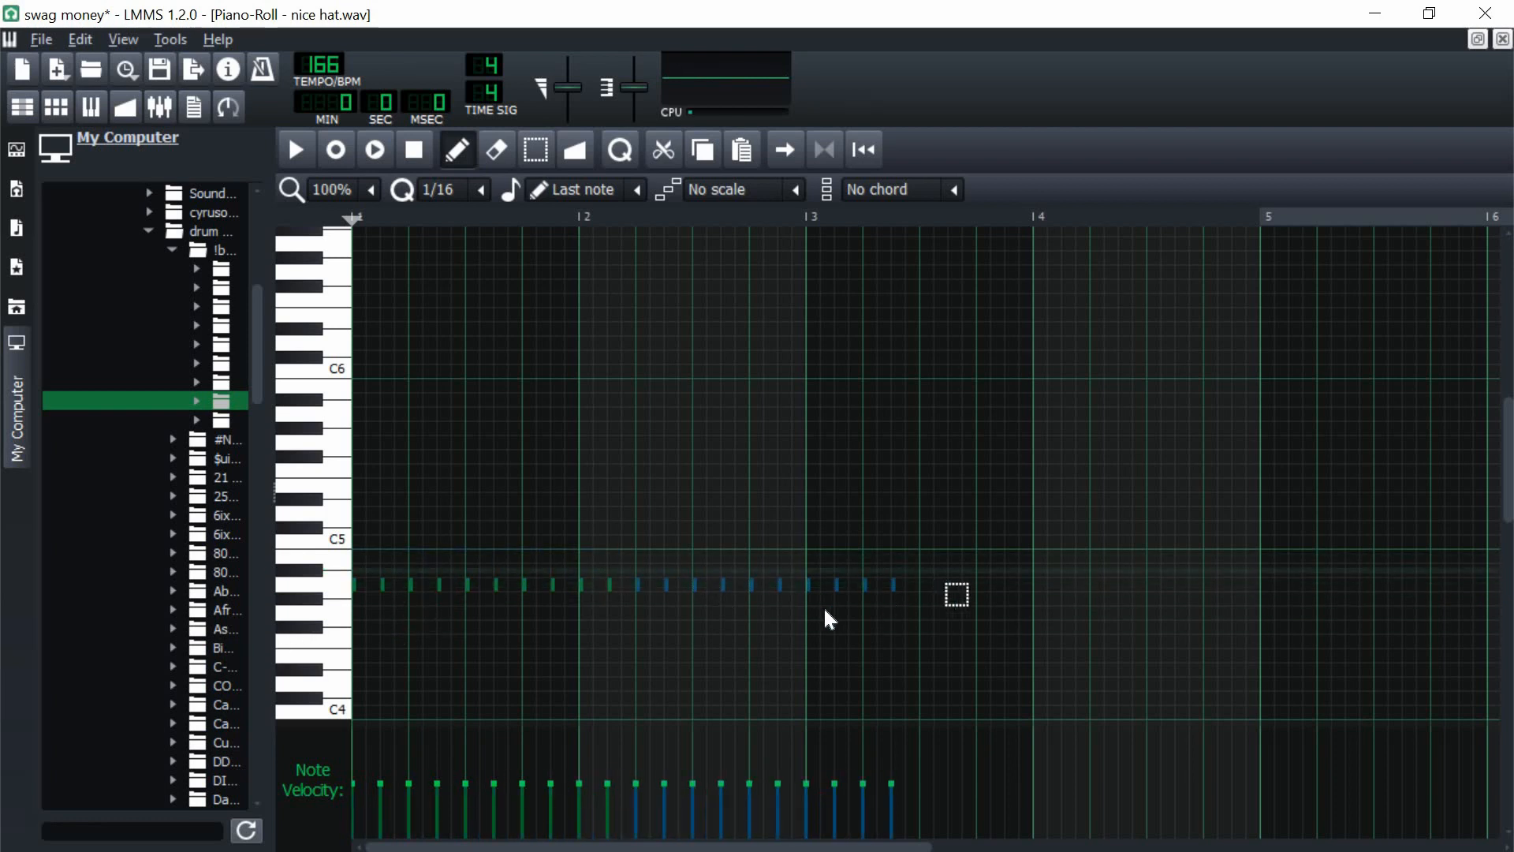
mouse_move(939, 574)
mouse_down()
mouse_move(803, 616)
mouse_move(963, 591)
mouse_up()
mouse_move(1039, 554)
mouse_down()
mouse_move(803, 599)
mouse_move(1057, 590)
mouse_up()
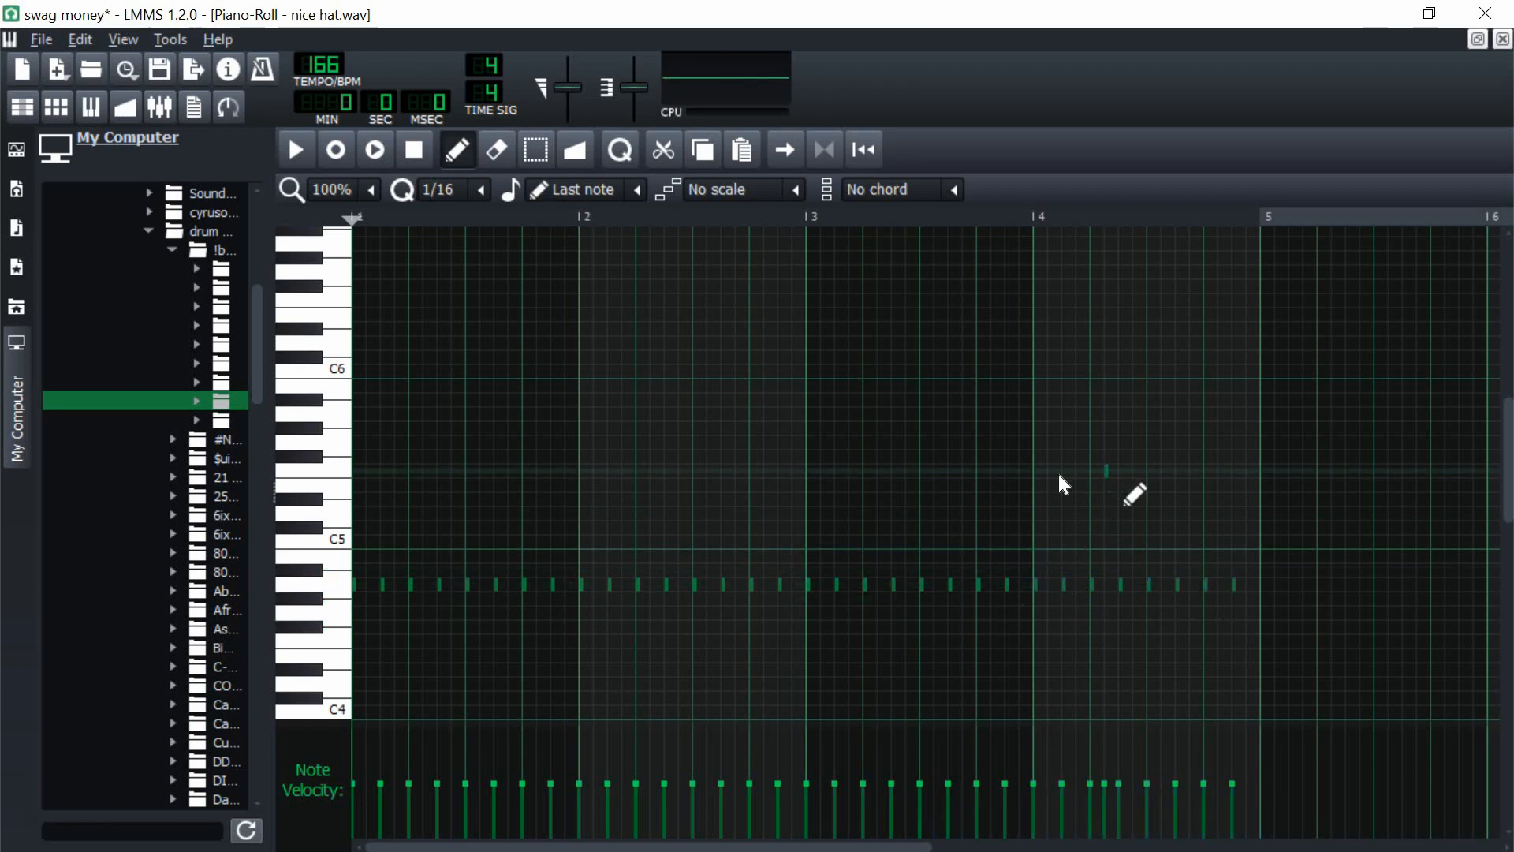
right_click(1108, 470)
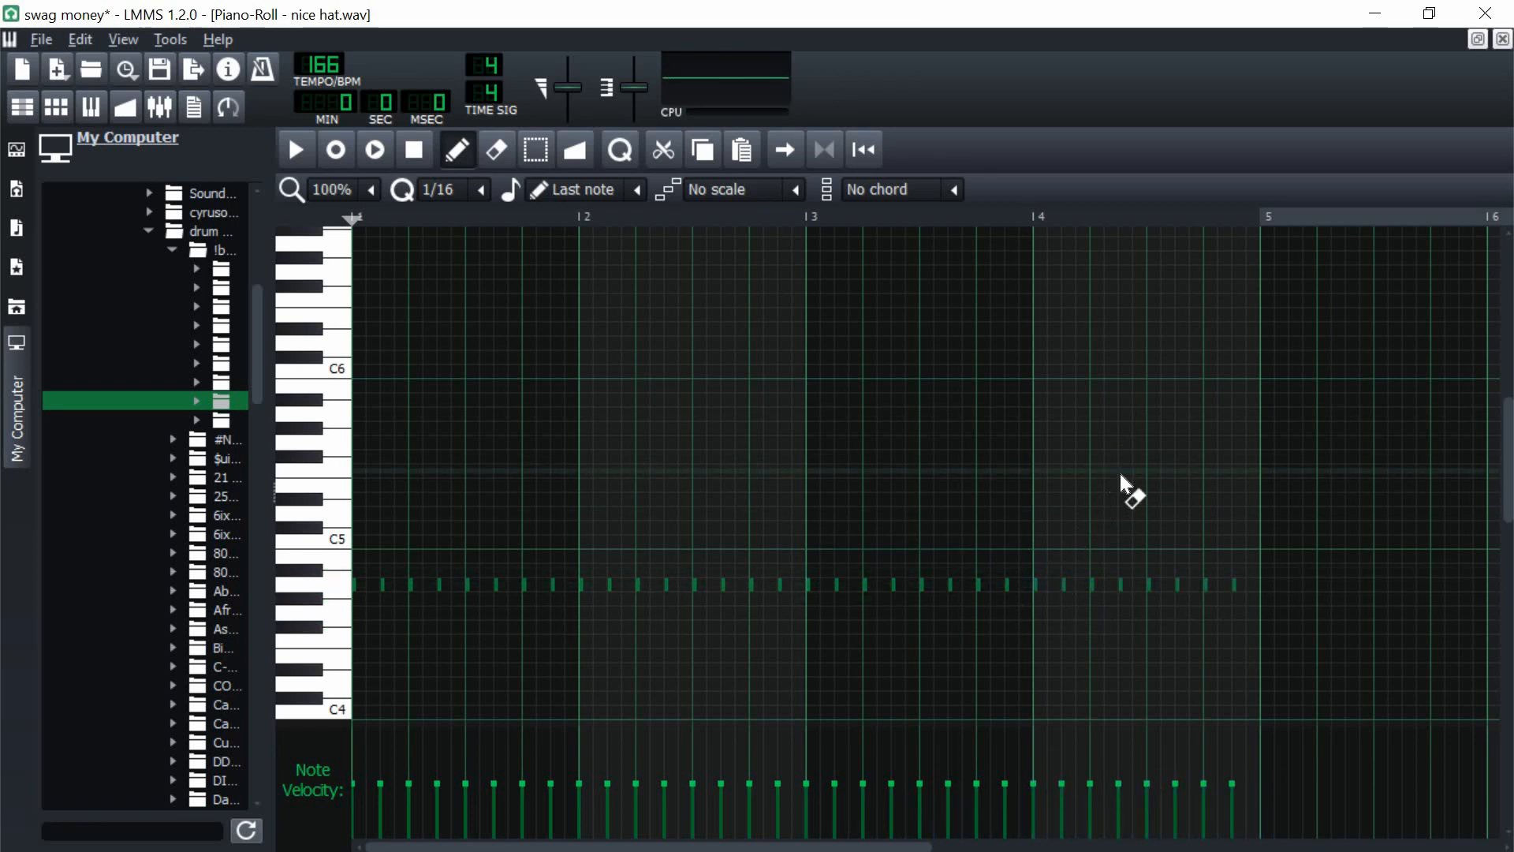
click(1504, 39)
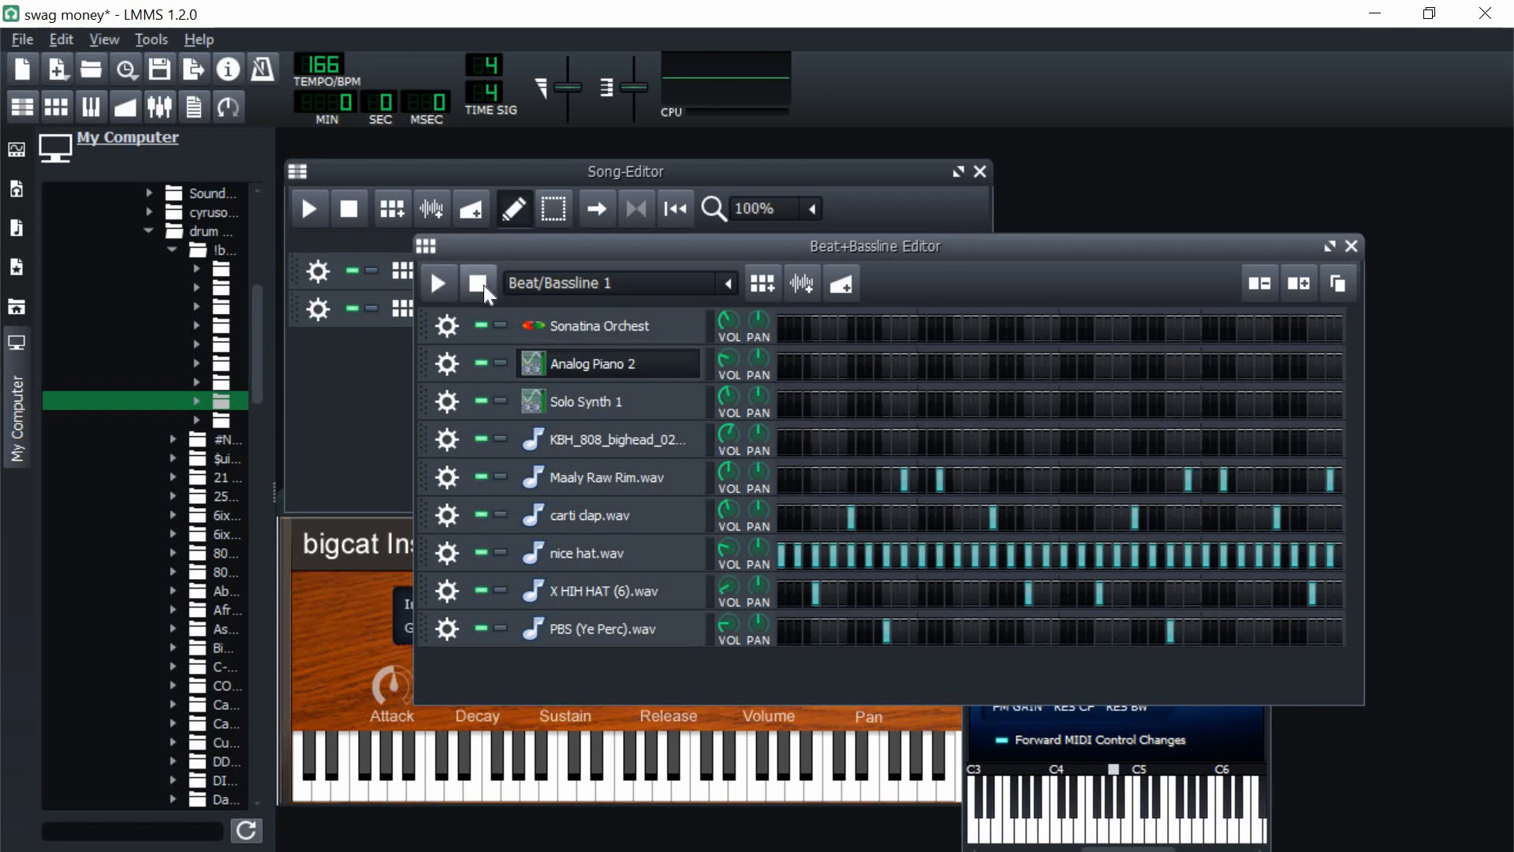
Step: Play the Beat/Bassline 1 pattern and adjust the volumes of the Maaly Raw Rim.wav and PBS (Ye Perc).wav tracks
click(435, 285)
drag(735, 474, 729, 511)
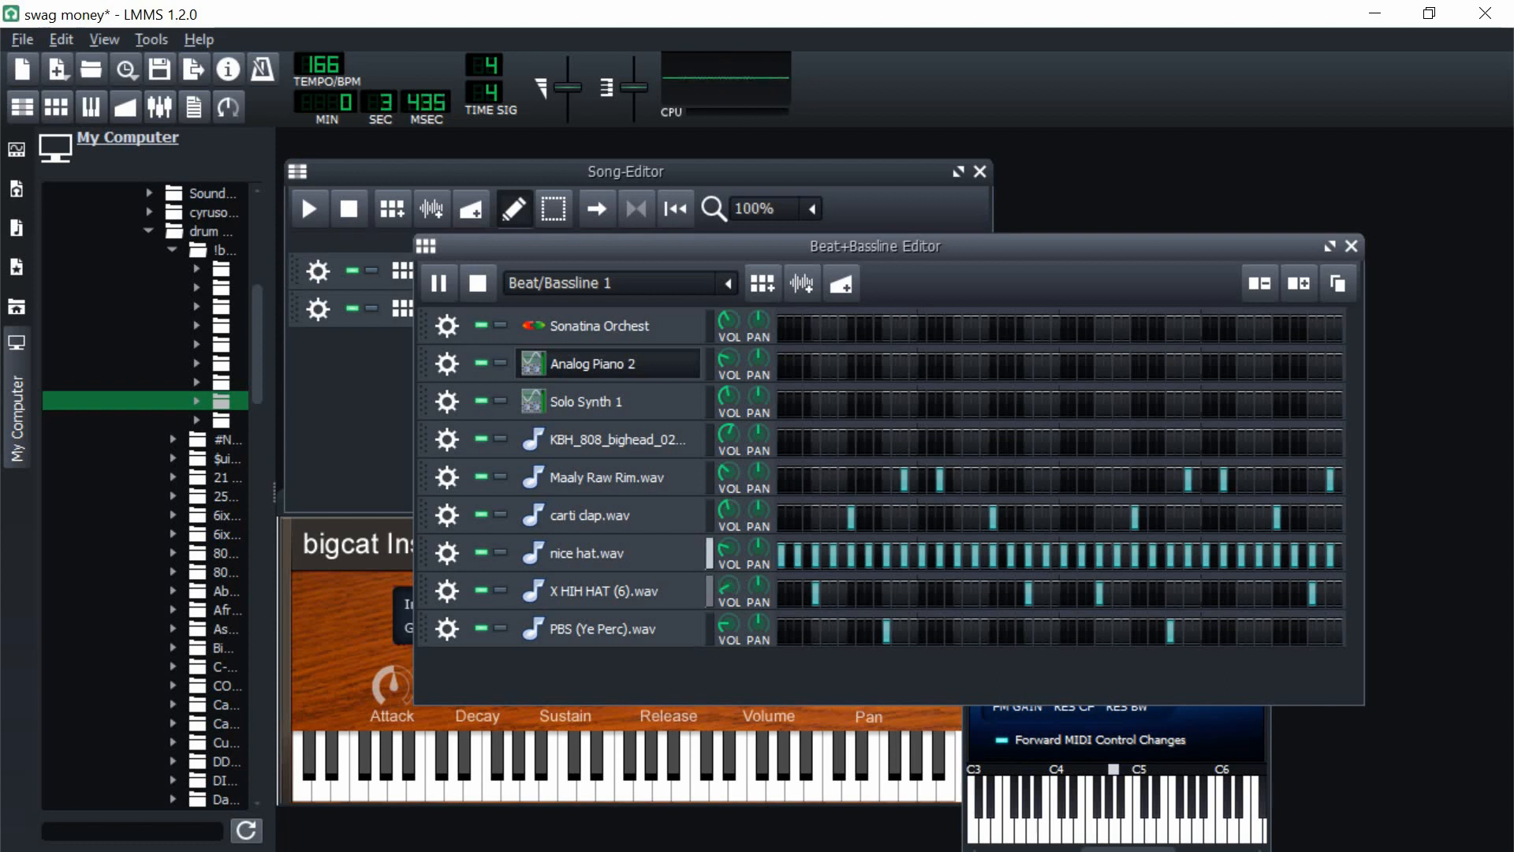
drag(727, 628, 734, 627)
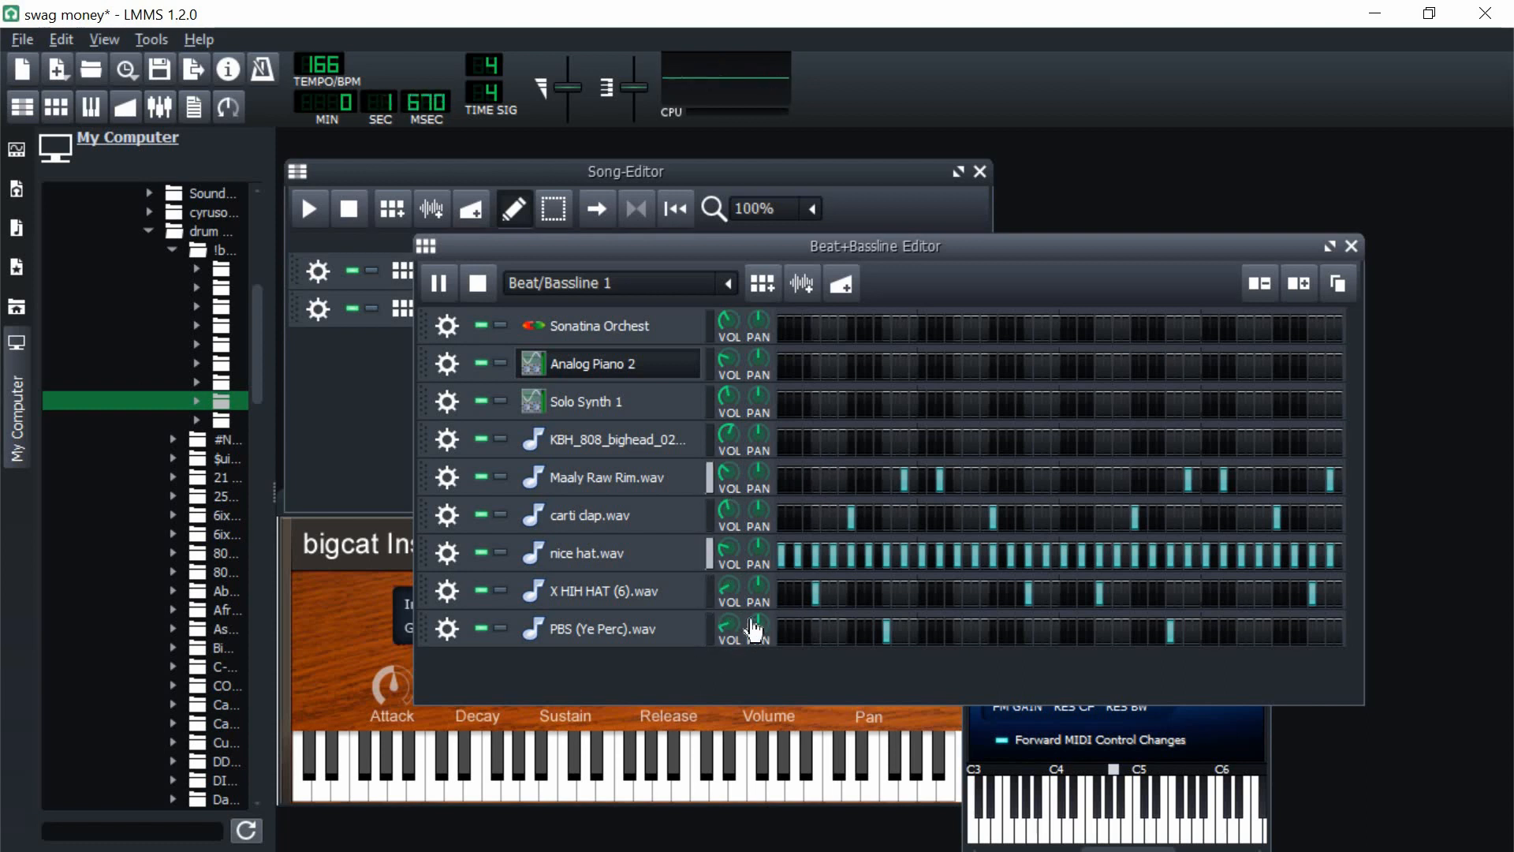
click(483, 280)
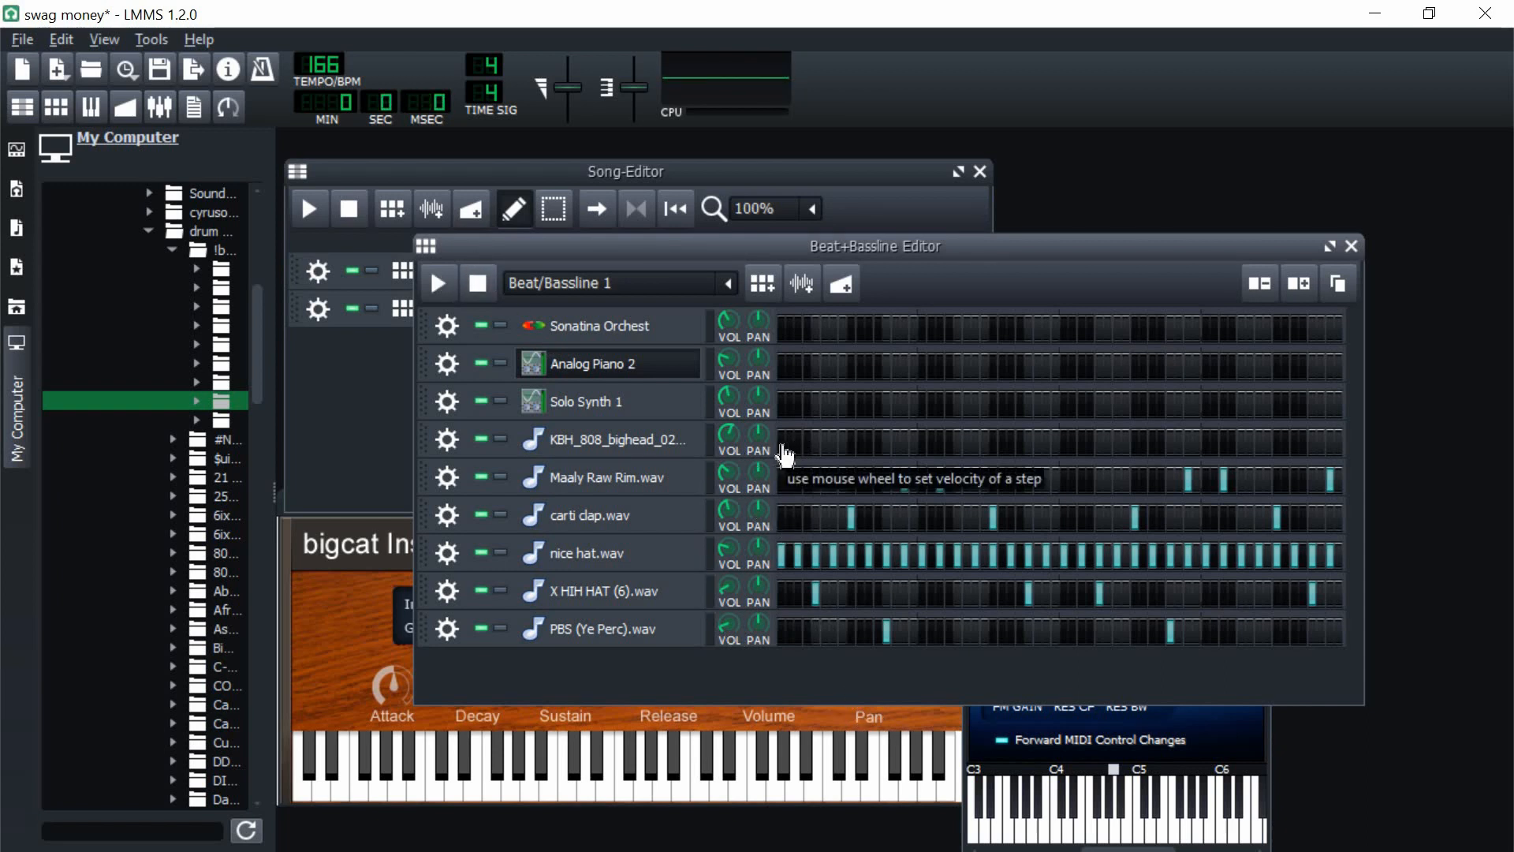
Step: Place KBH_808_bighead_02 hits on steps 1, 7, 20, 27, 33, 39, 53, 59, 61 and 63
click(788, 447)
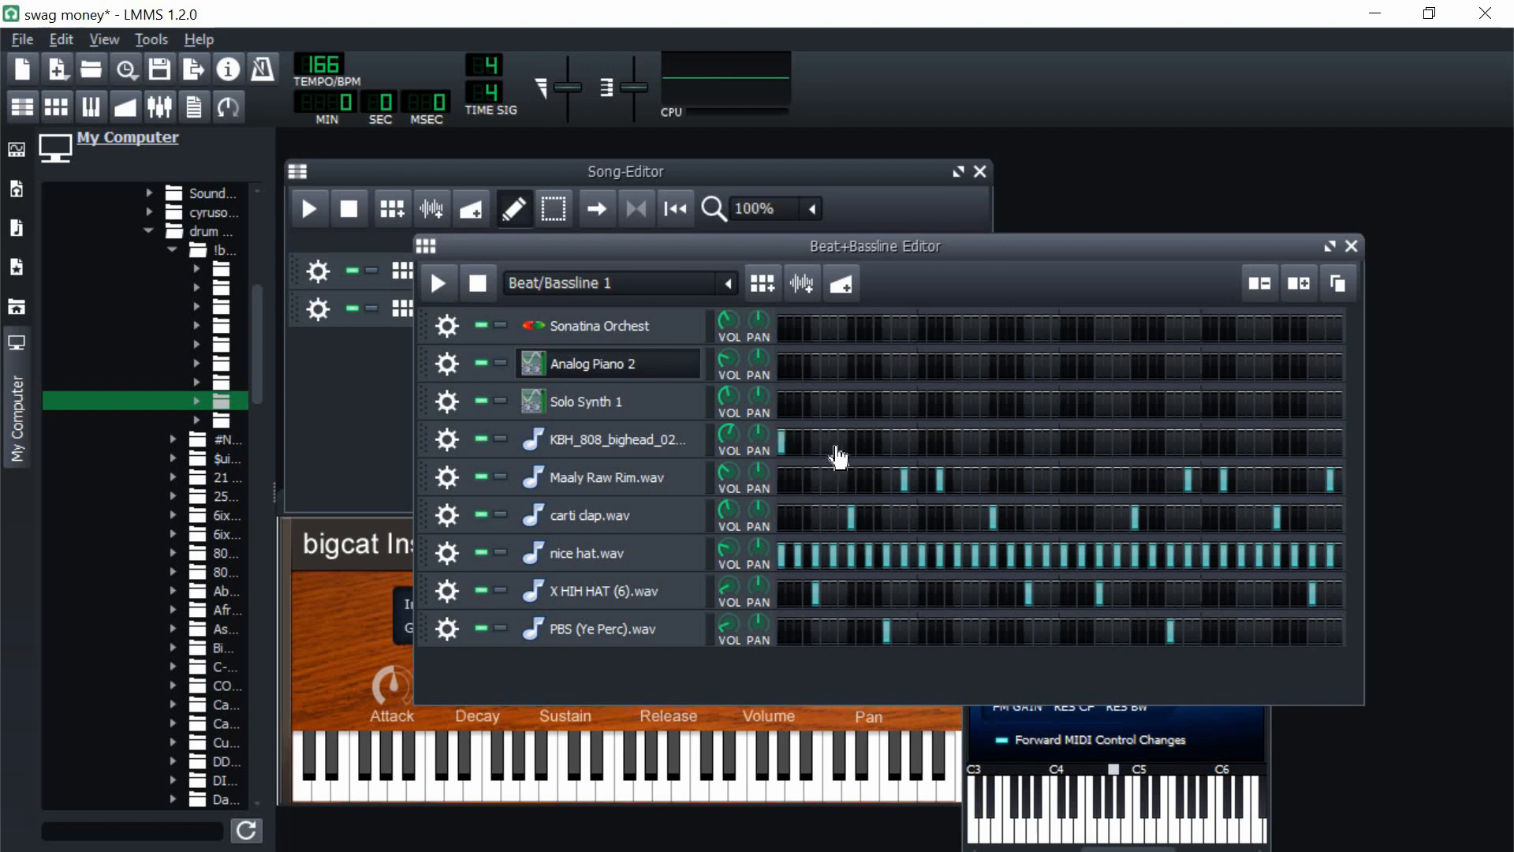
key(space)
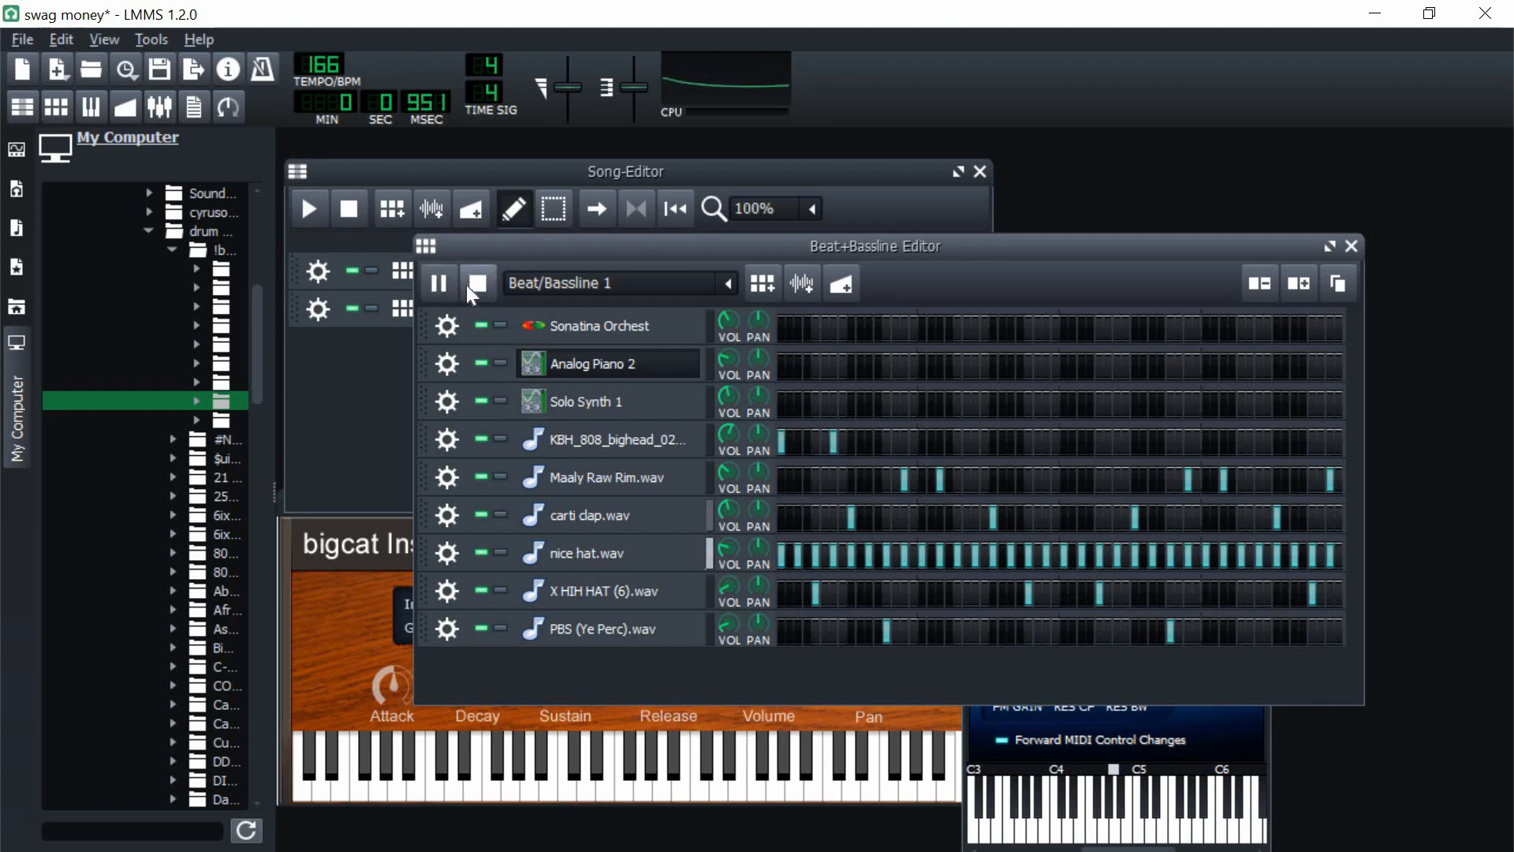
key(space)
click(952, 447)
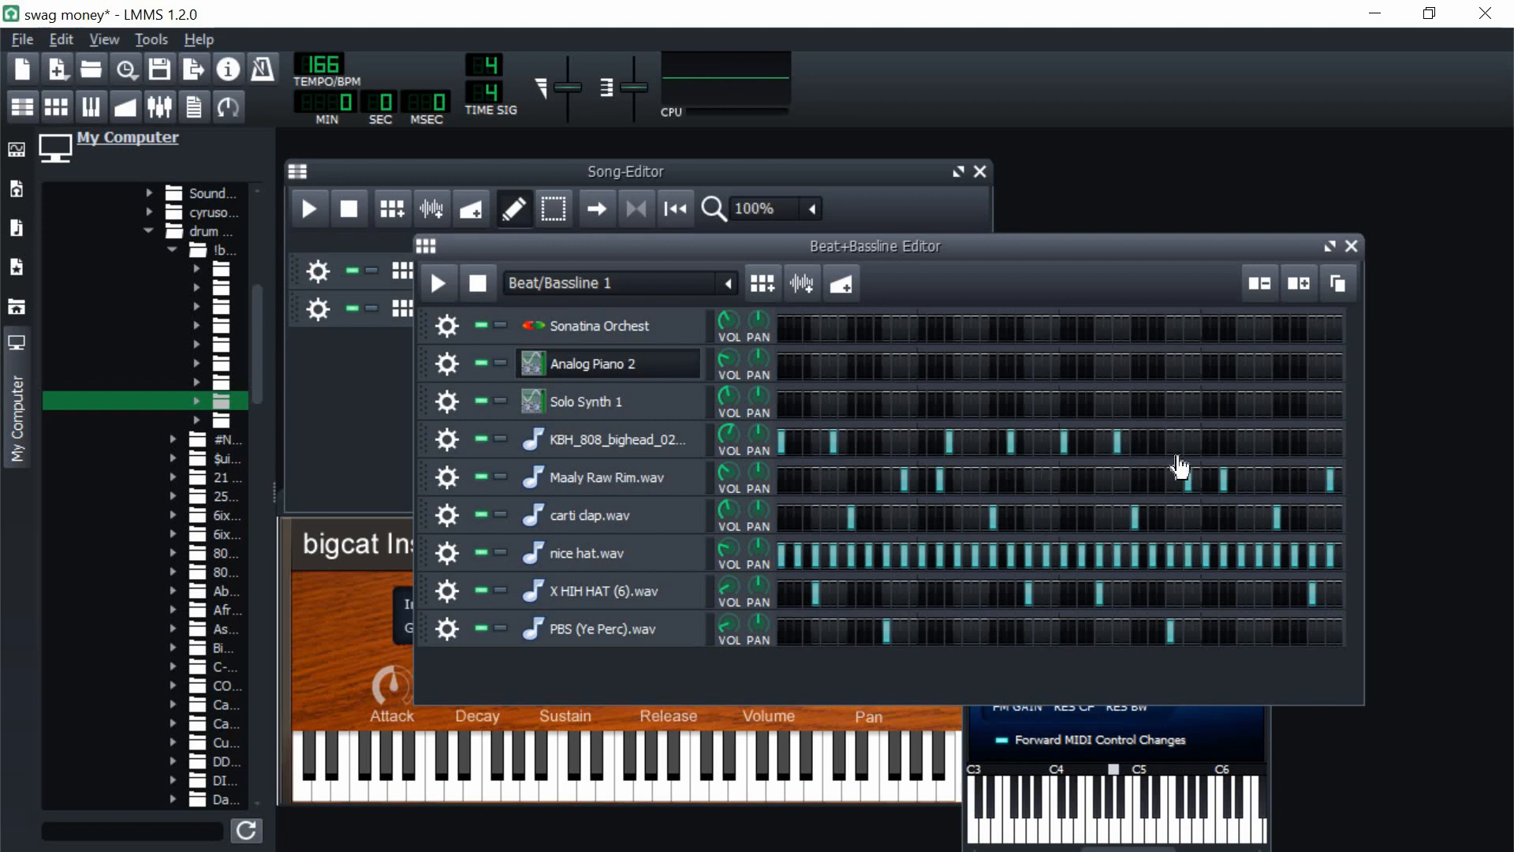
click(1240, 451)
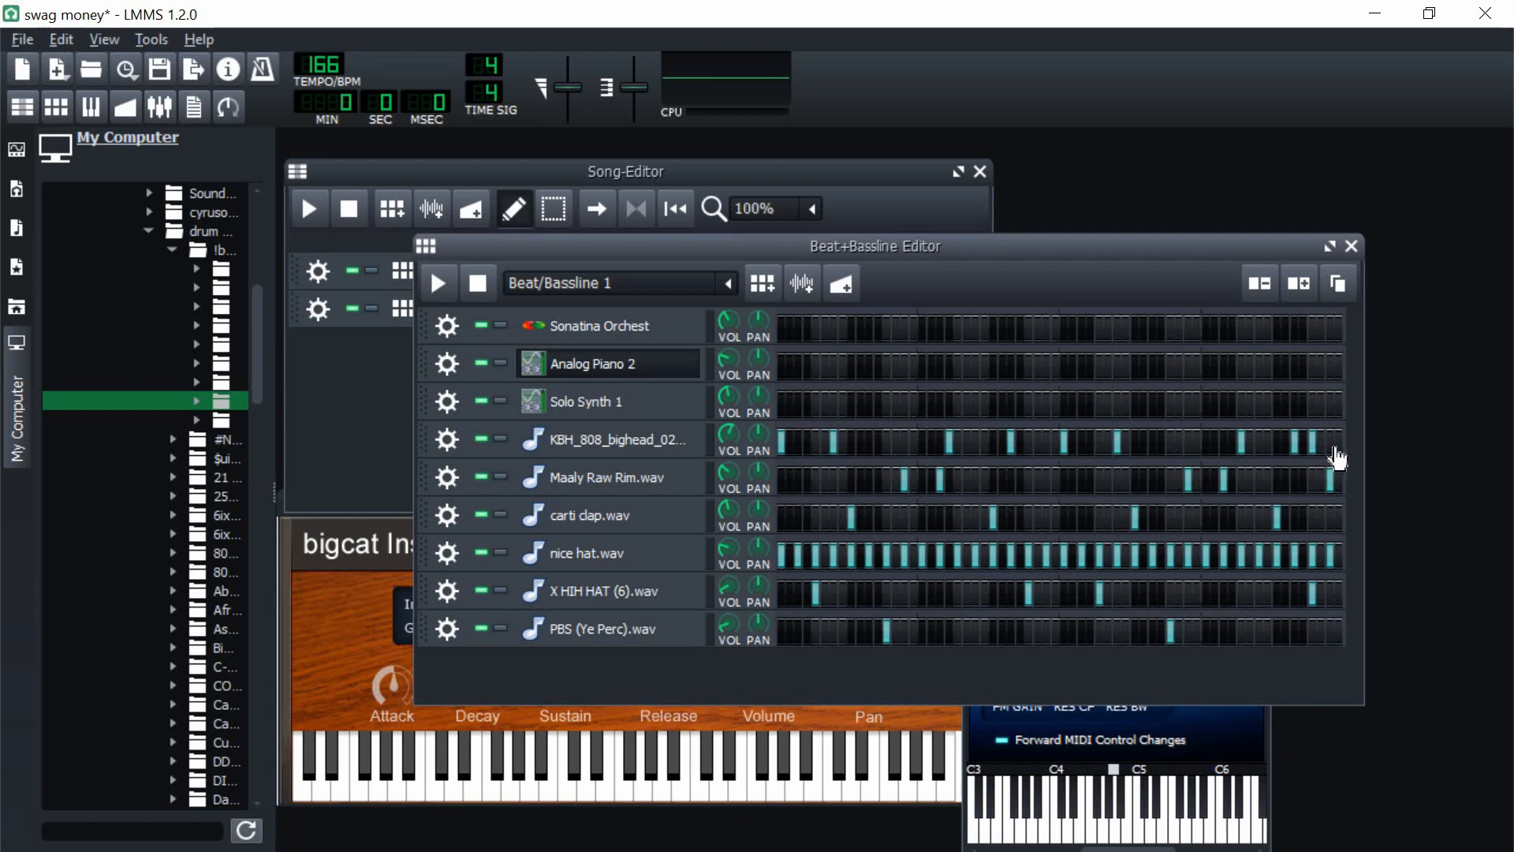
click(1335, 449)
Step: Open the 808 pattern in the piano roll and draw long A#4 notes starting at each hit up to step 59
right_click(859, 453)
click(875, 469)
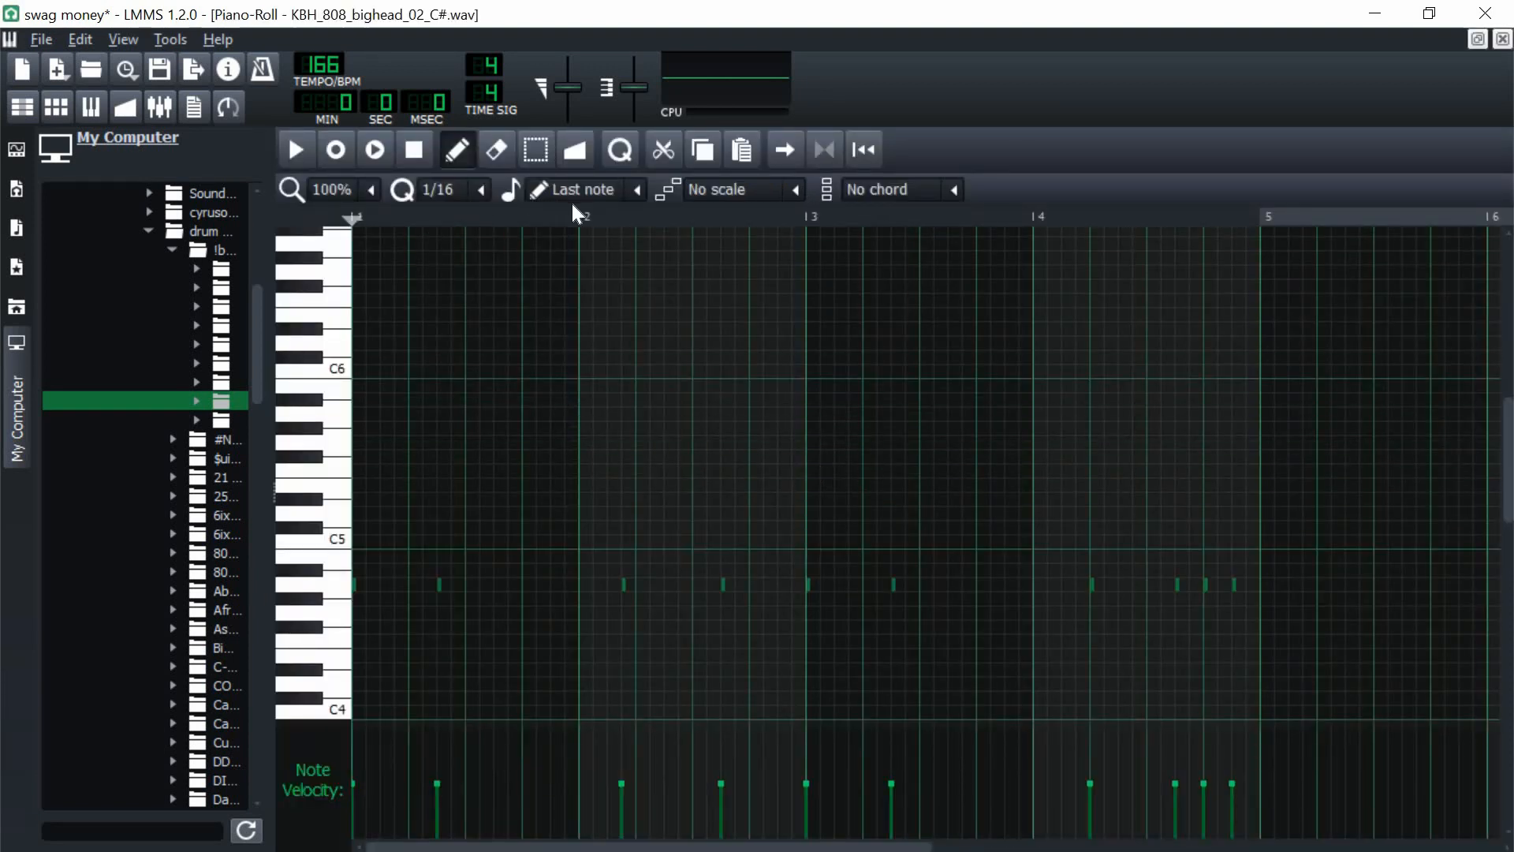
scroll(571, 192, down, 1)
mouse_move(489, 500)
mouse_down()
mouse_move(392, 556)
mouse_move(388, 576)
mouse_move(361, 557)
mouse_move(440, 574)
mouse_up()
click(637, 189)
click(574, 220)
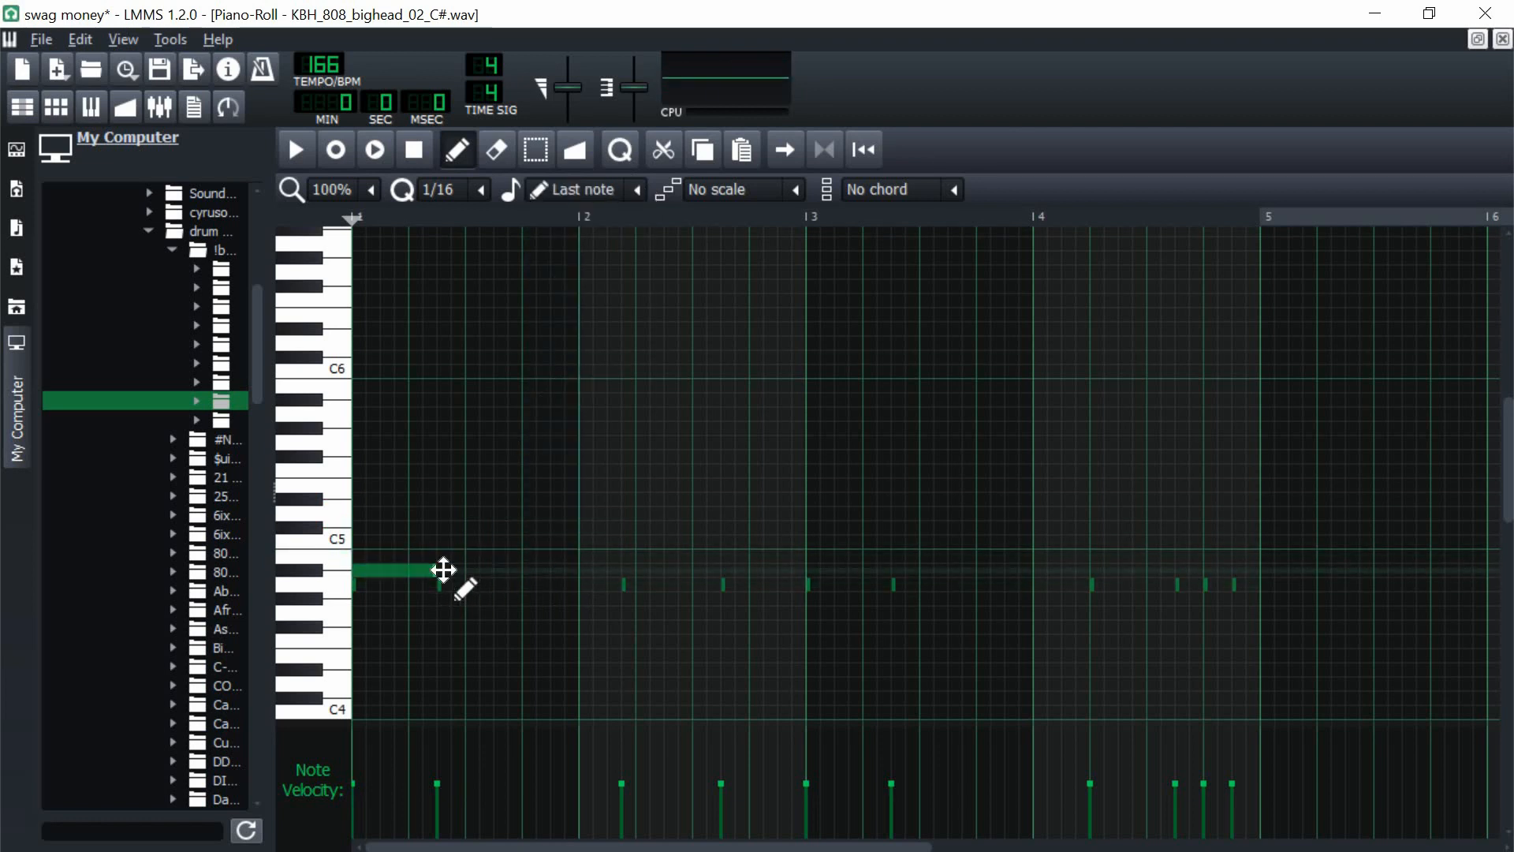
click(441, 570)
click(626, 571)
click(724, 571)
click(810, 571)
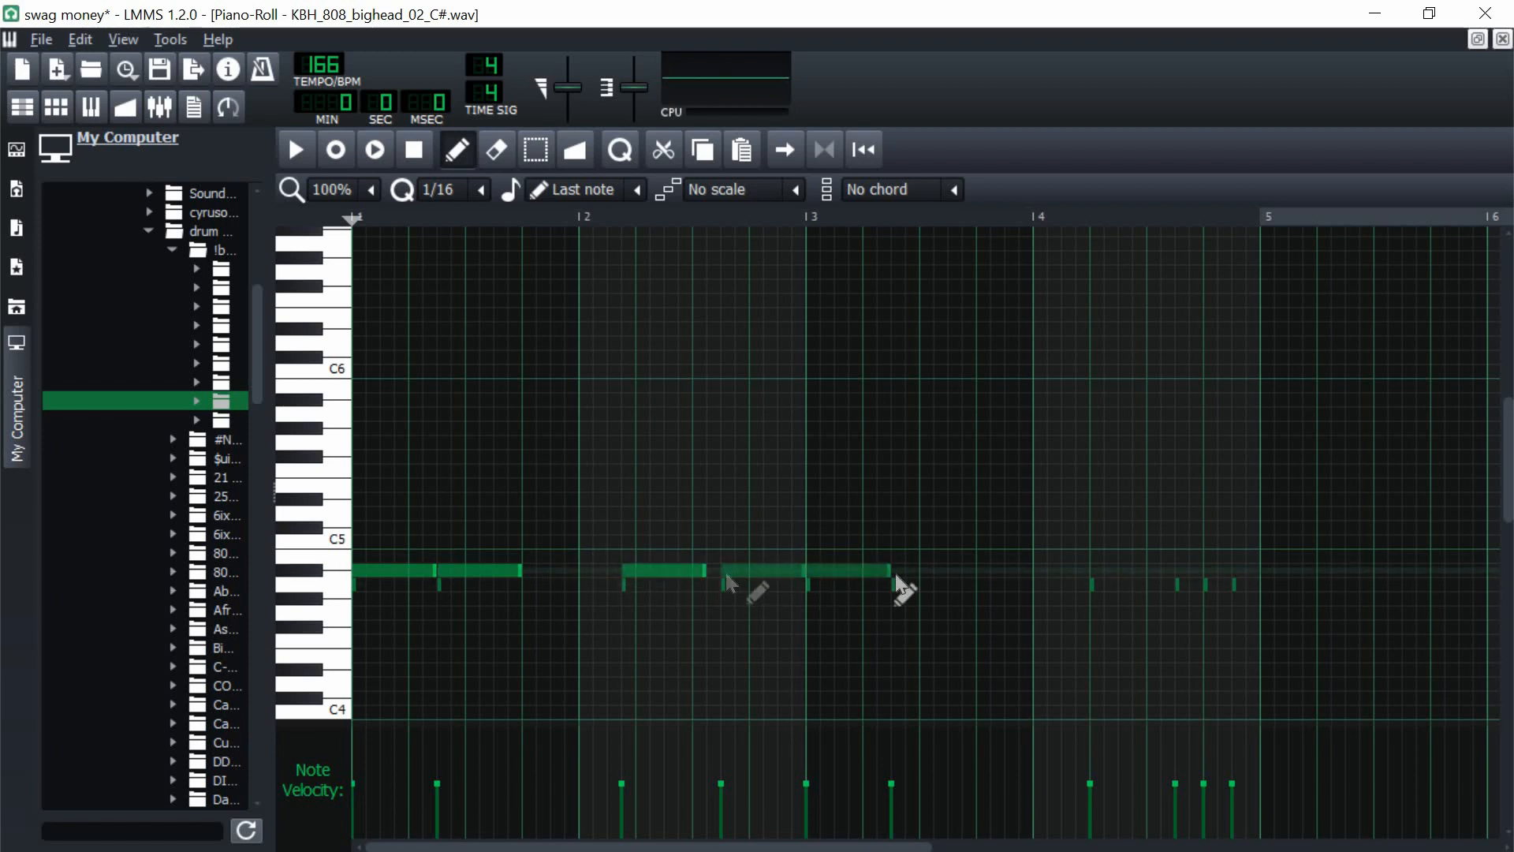
click(895, 571)
click(1093, 571)
click(1181, 571)
Step: Add the last two 808 notes, fit the A#4 notes end to end through bar 4 and delete the original short A4 notes
mouse_move(1202, 557)
mouse_down()
mouse_move(1234, 554)
mouse_move(1193, 583)
mouse_up()
click(1238, 542)
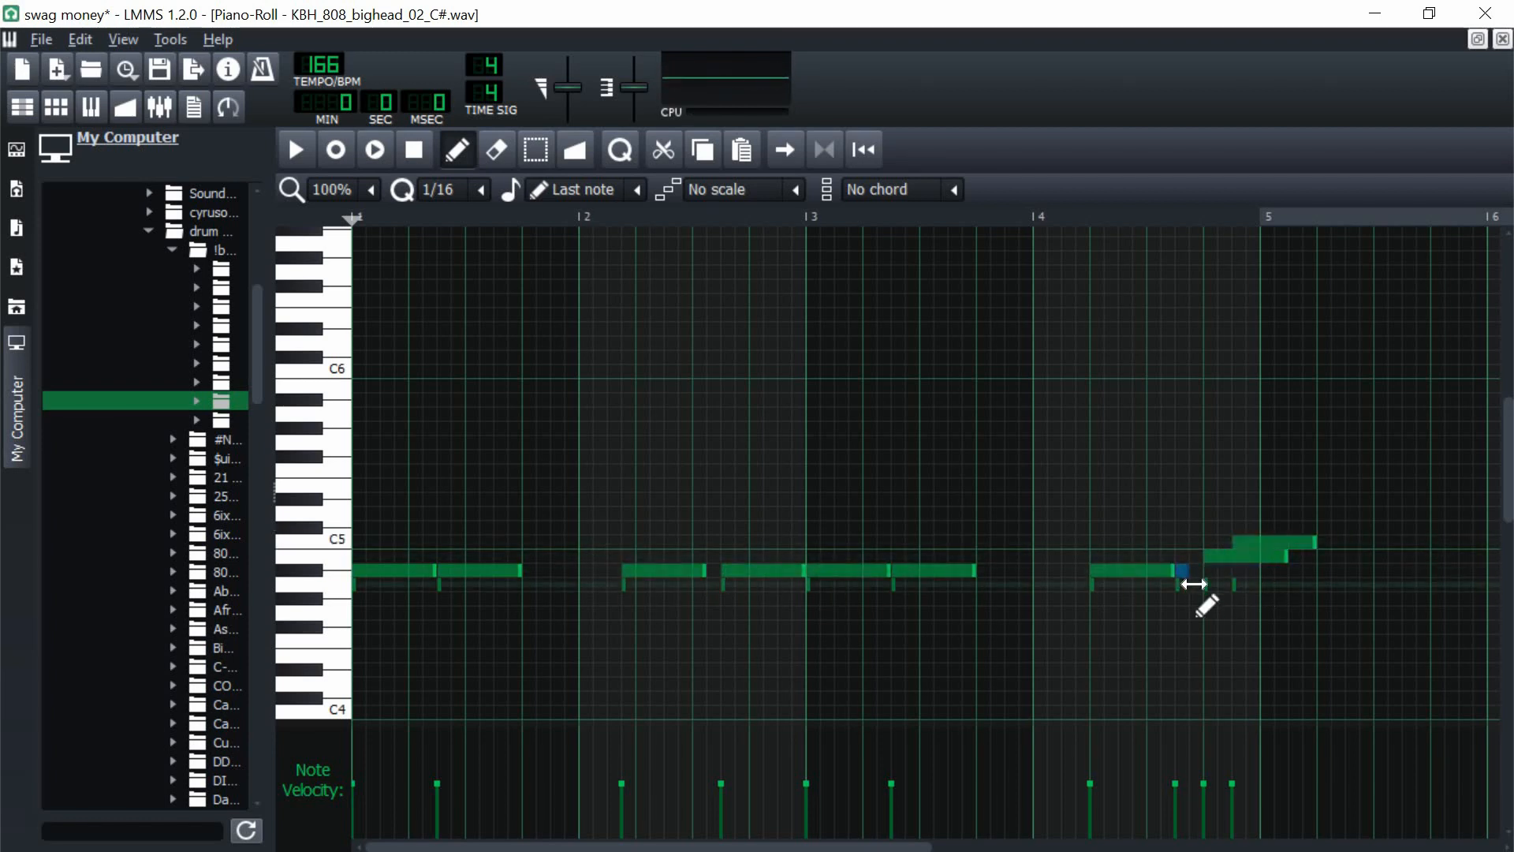
drag(1285, 558, 1220, 571)
drag(1314, 545, 1217, 586)
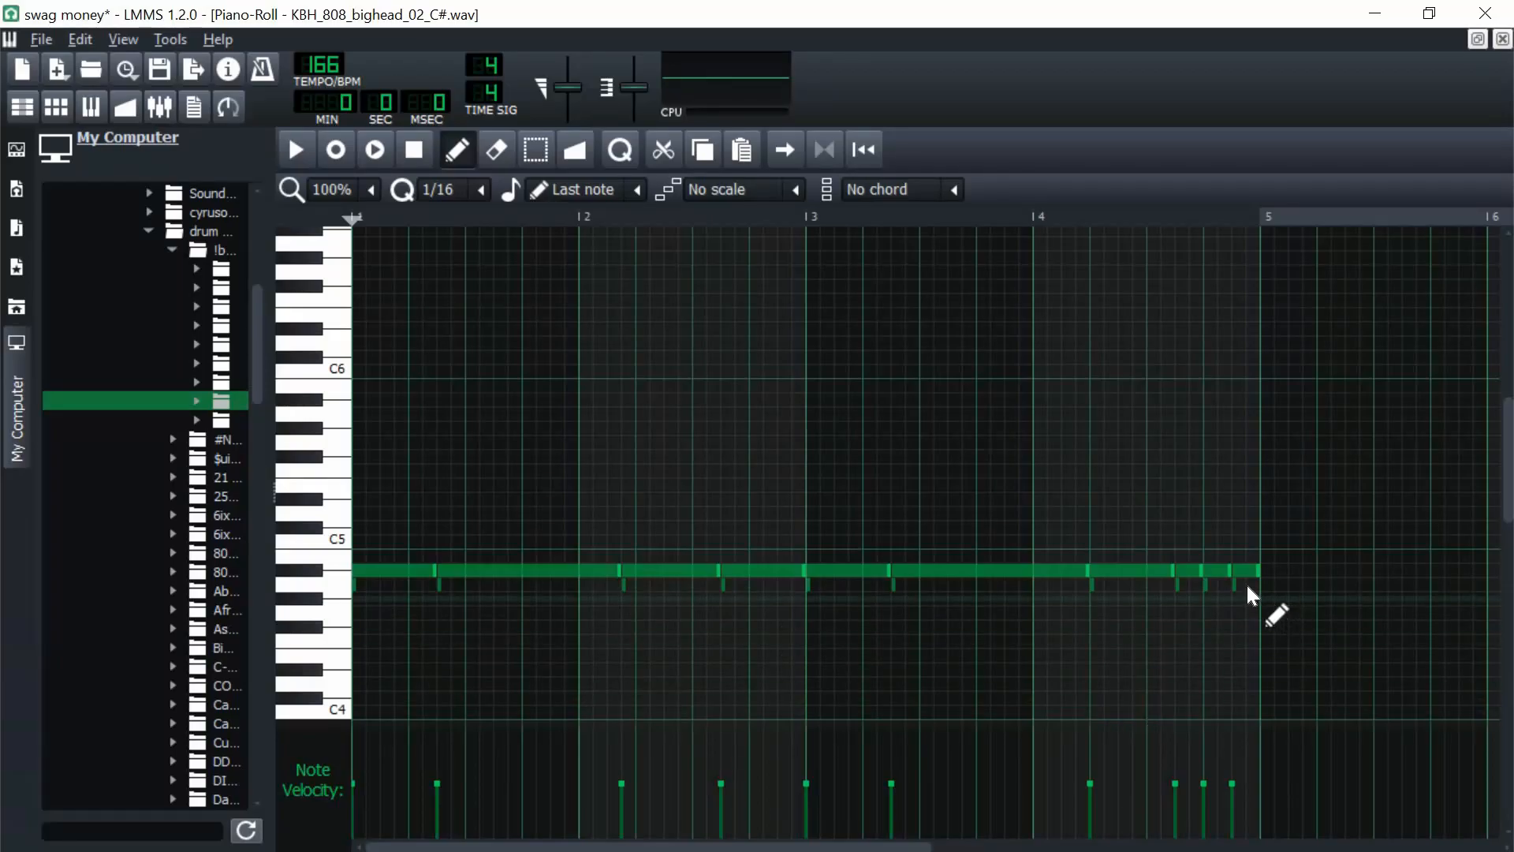
drag(1233, 595, 328, 637)
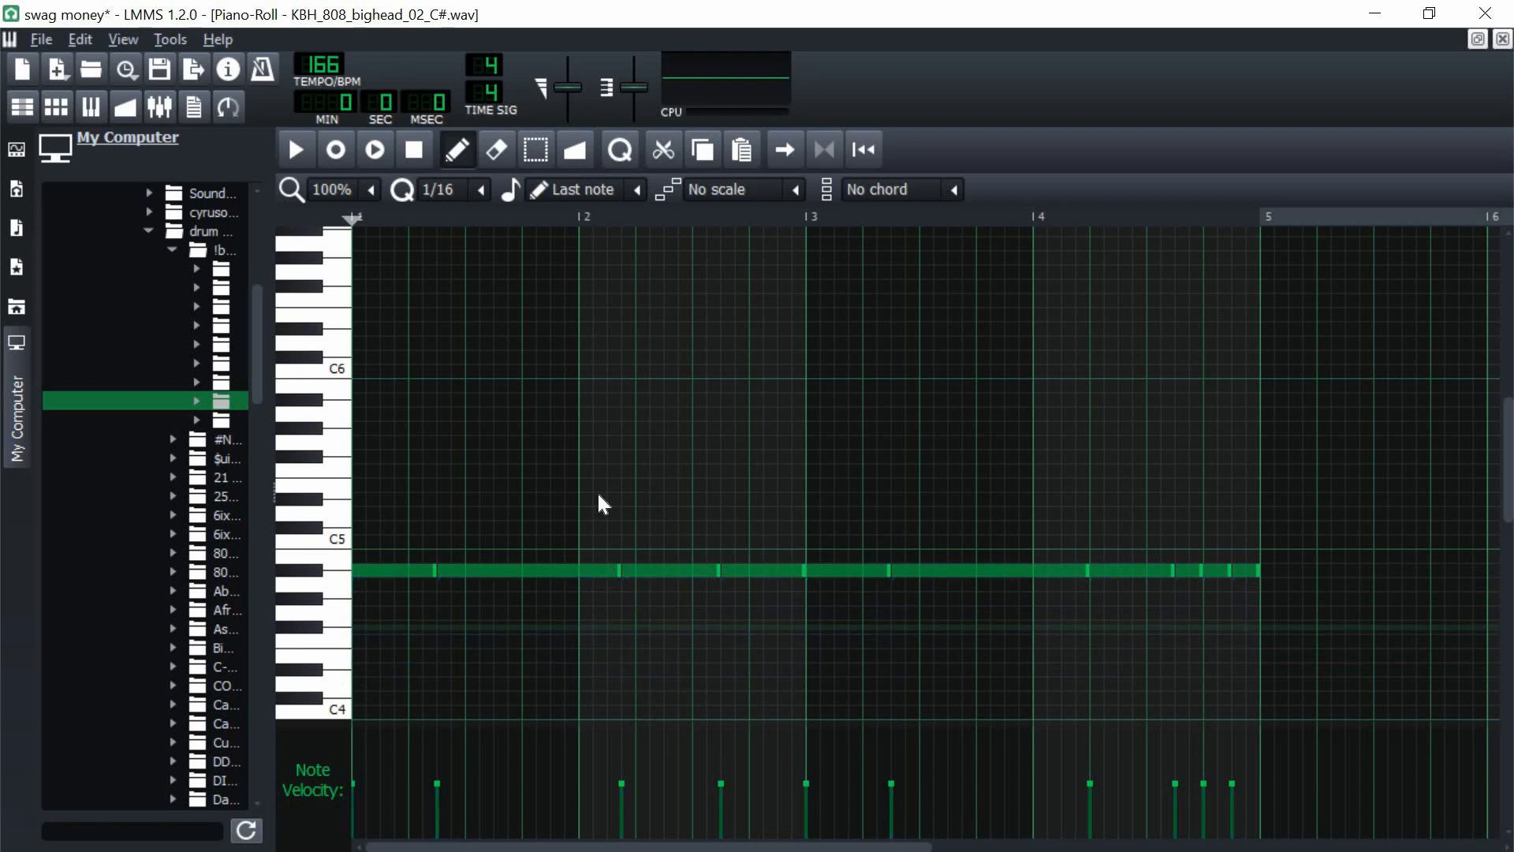
Step: Transpose all the 808 notes up to C5 and close the piano roll
key(Up)
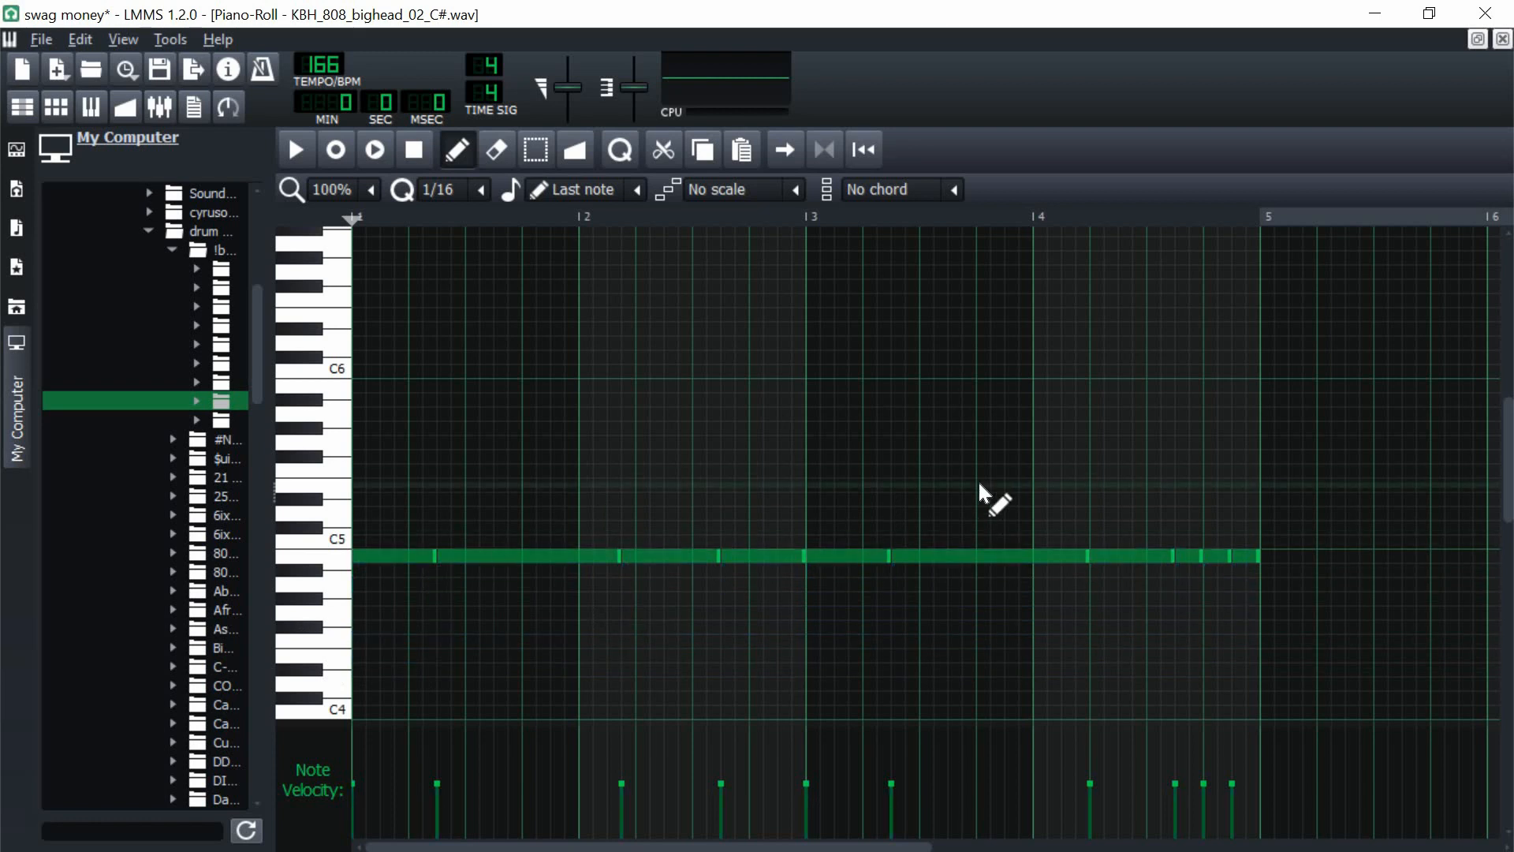
key(Up)
key(Up)
key(Down)
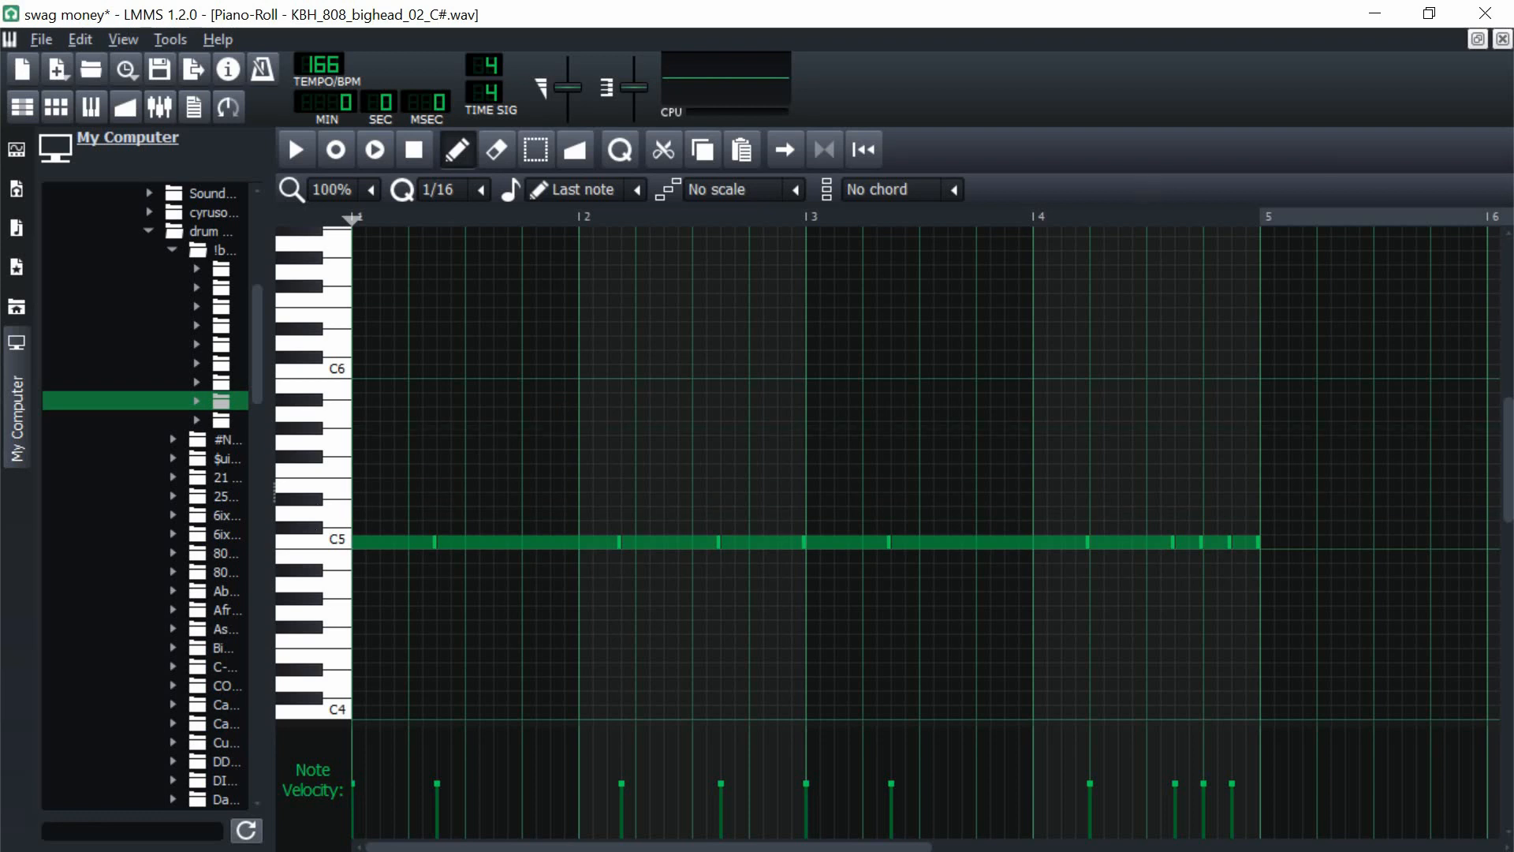
key(F7)
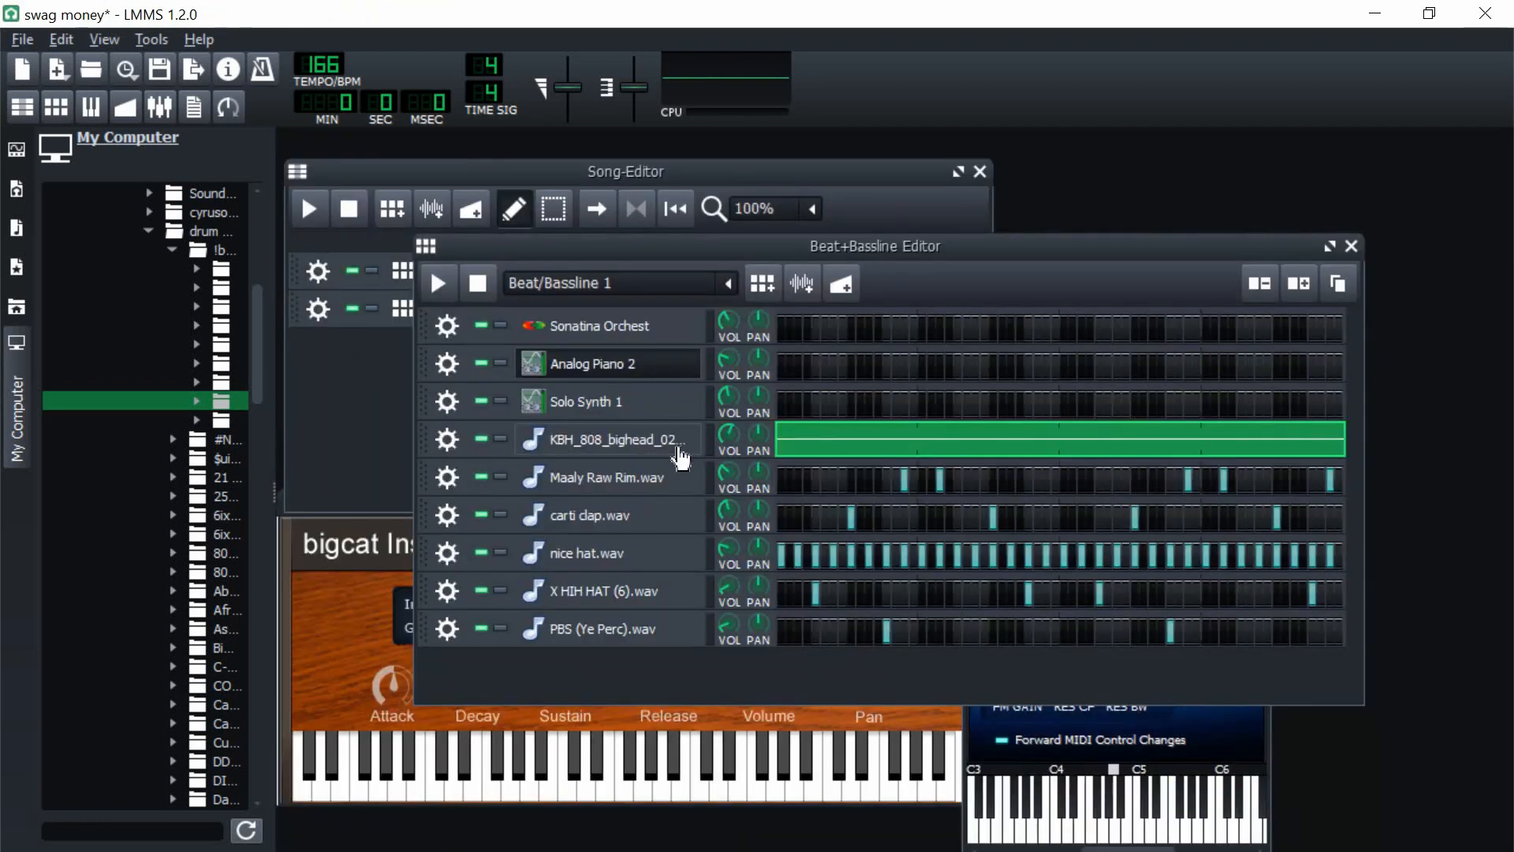
Step: Open the KBH_808_bighead_02 instrument window, solo its track and play the pattern briefly
click(680, 458)
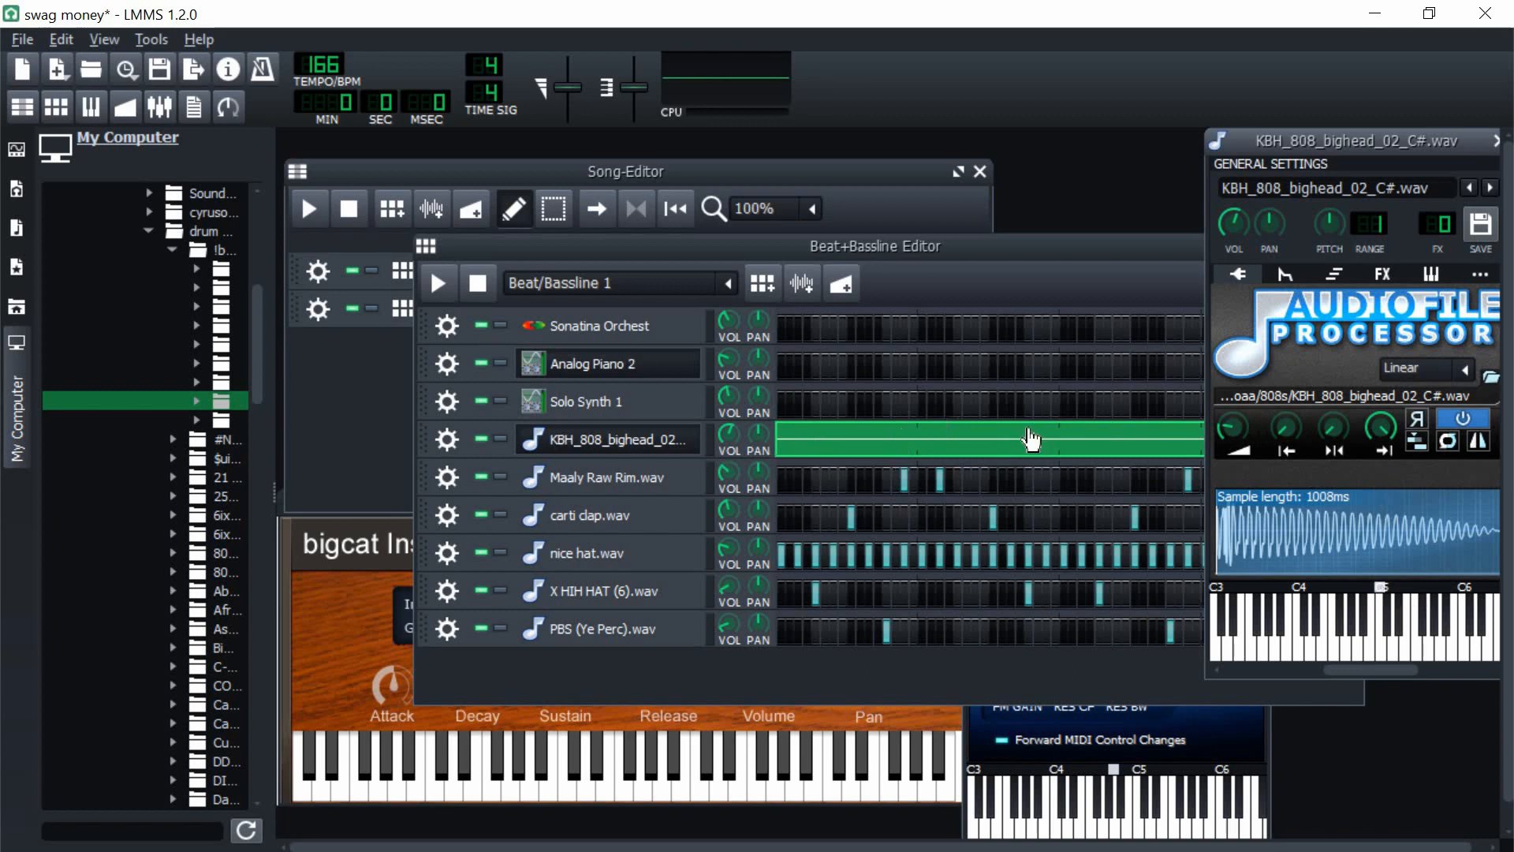
click(500, 438)
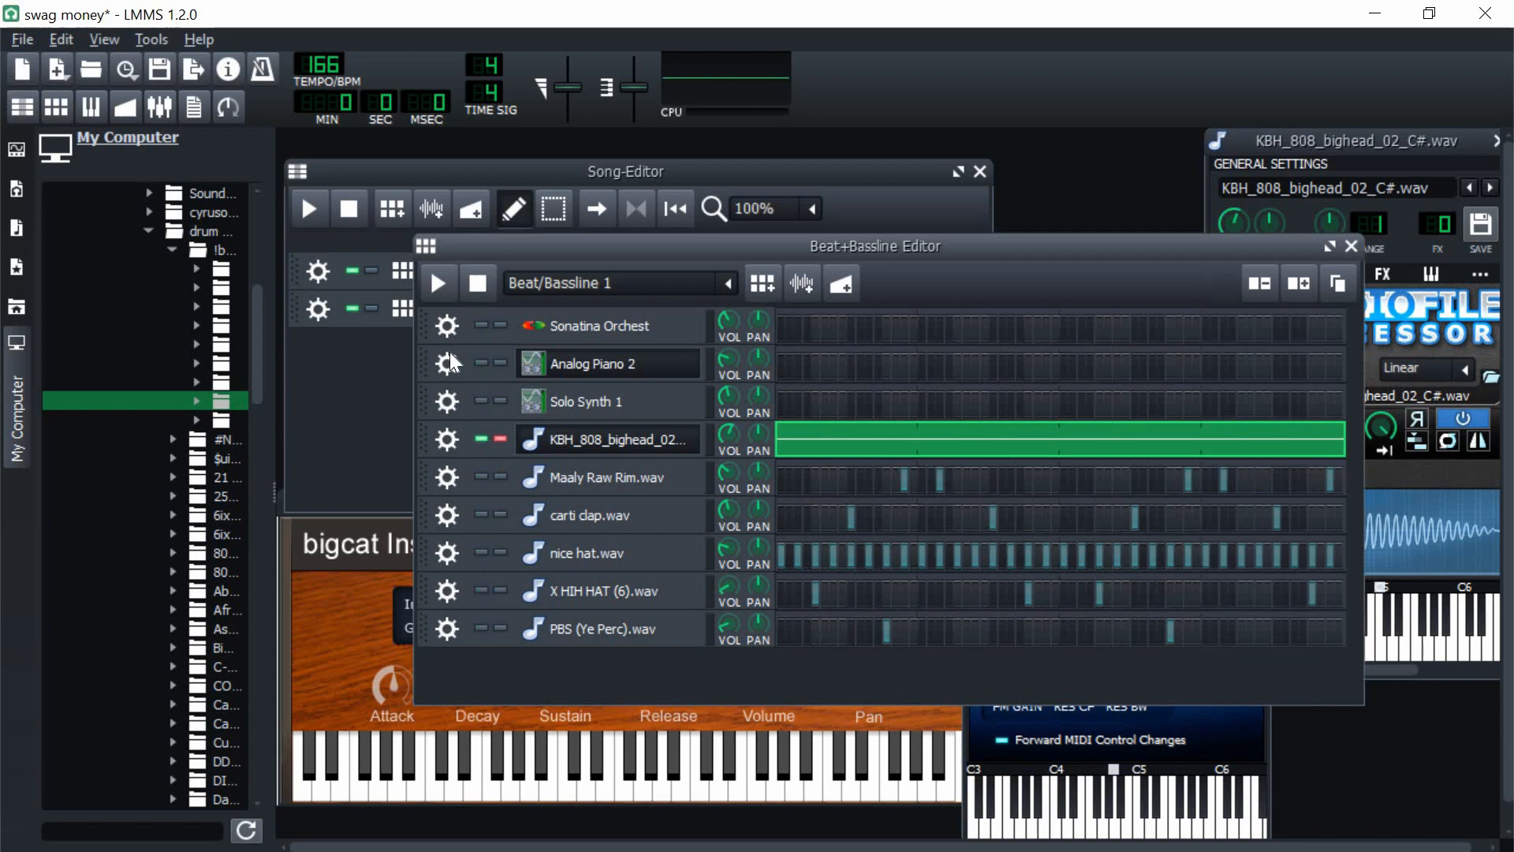
click(451, 286)
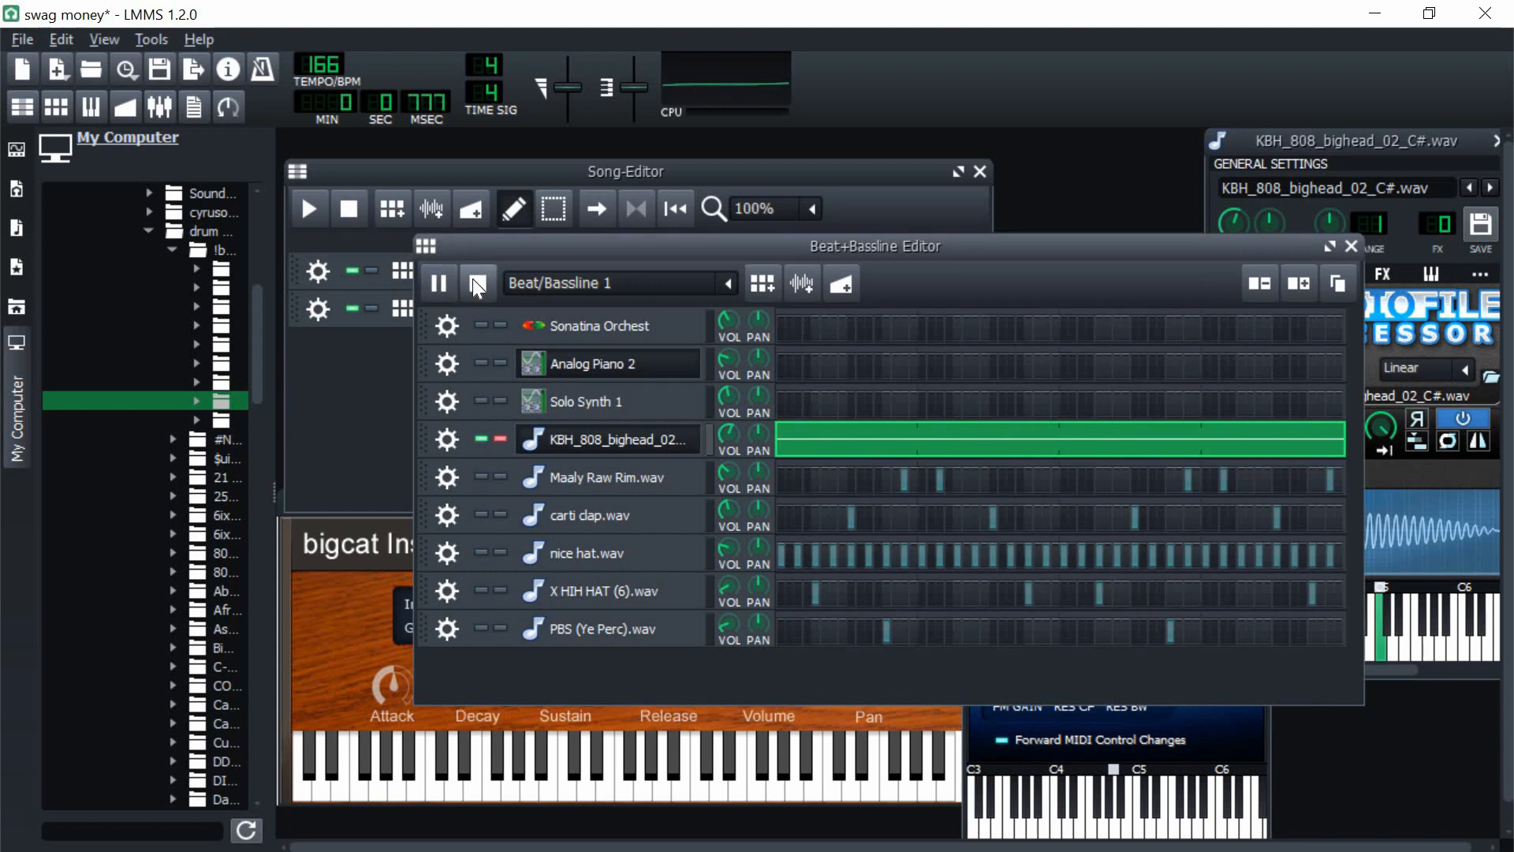
click(472, 277)
click(1326, 149)
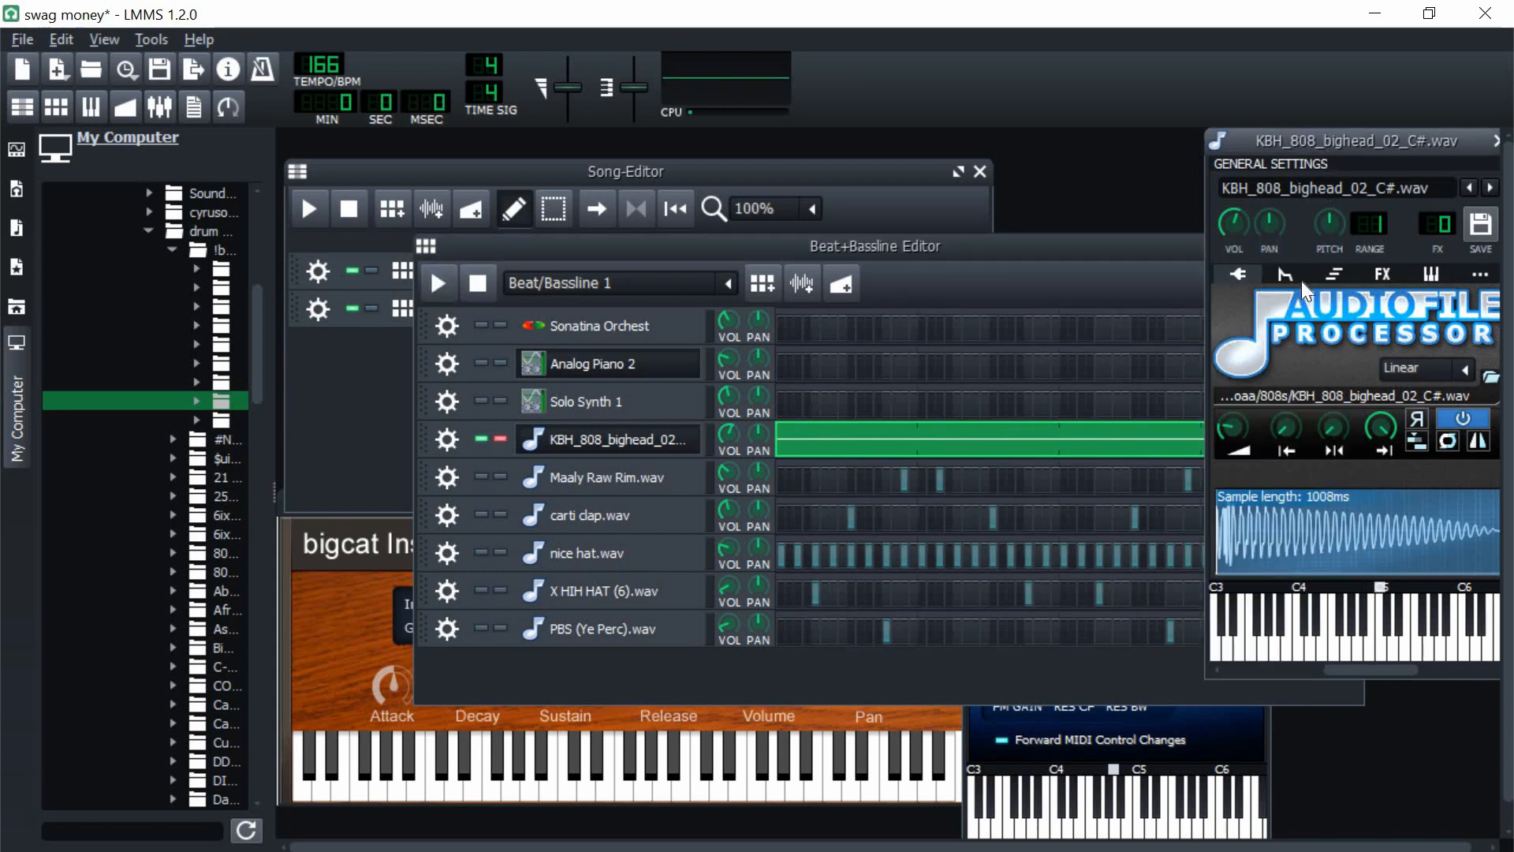
Step: Adjust the amount and attack of the 808's volume envelope, playing the soloed pattern to check the sound
click(1300, 277)
drag(1477, 339, 1397, 426)
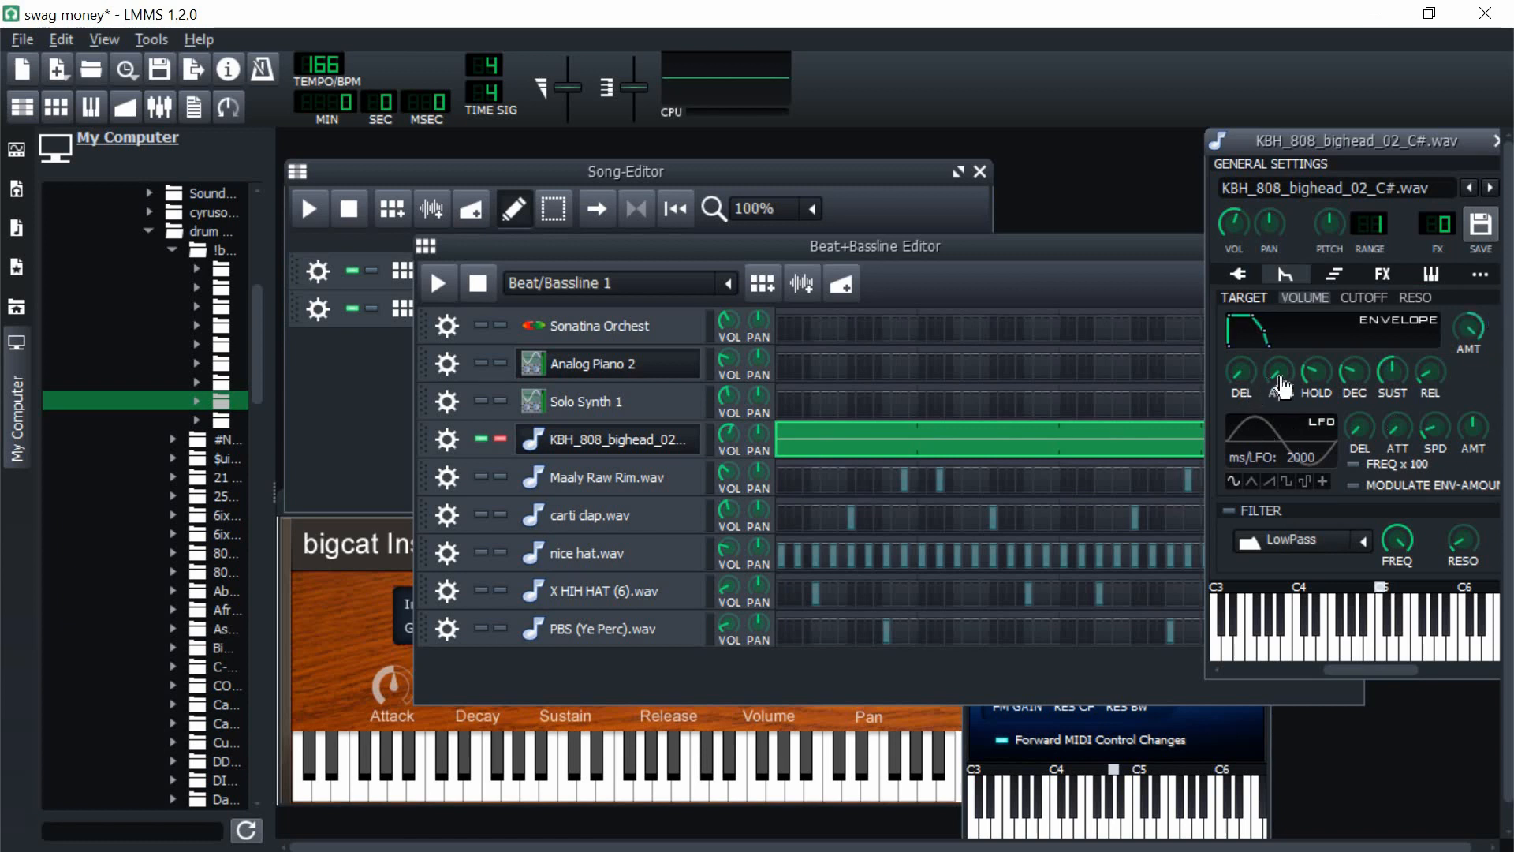
click(1280, 380)
click(445, 276)
click(1310, 145)
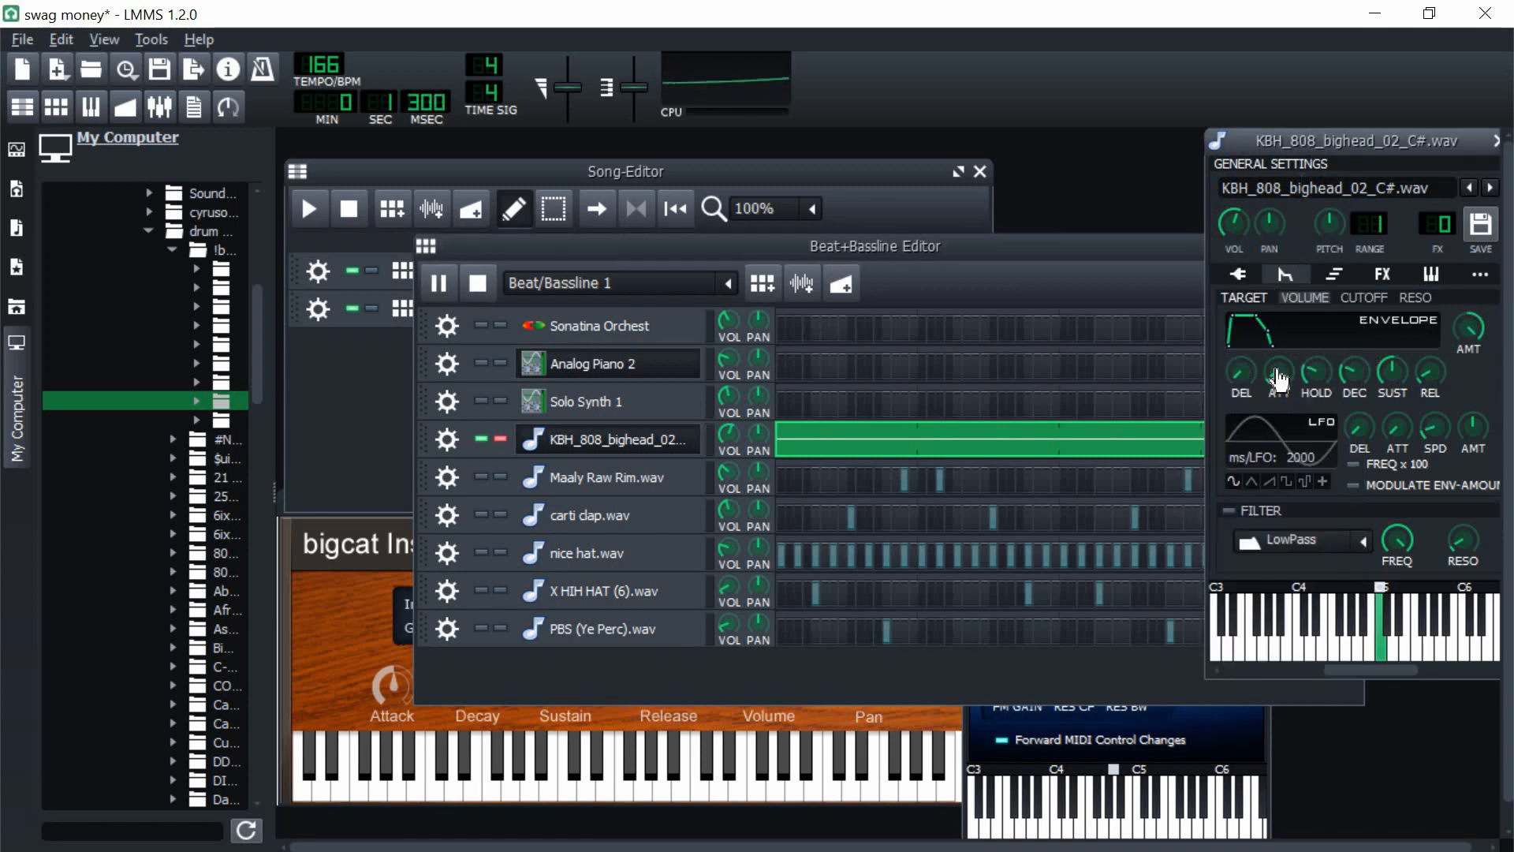
click(1278, 372)
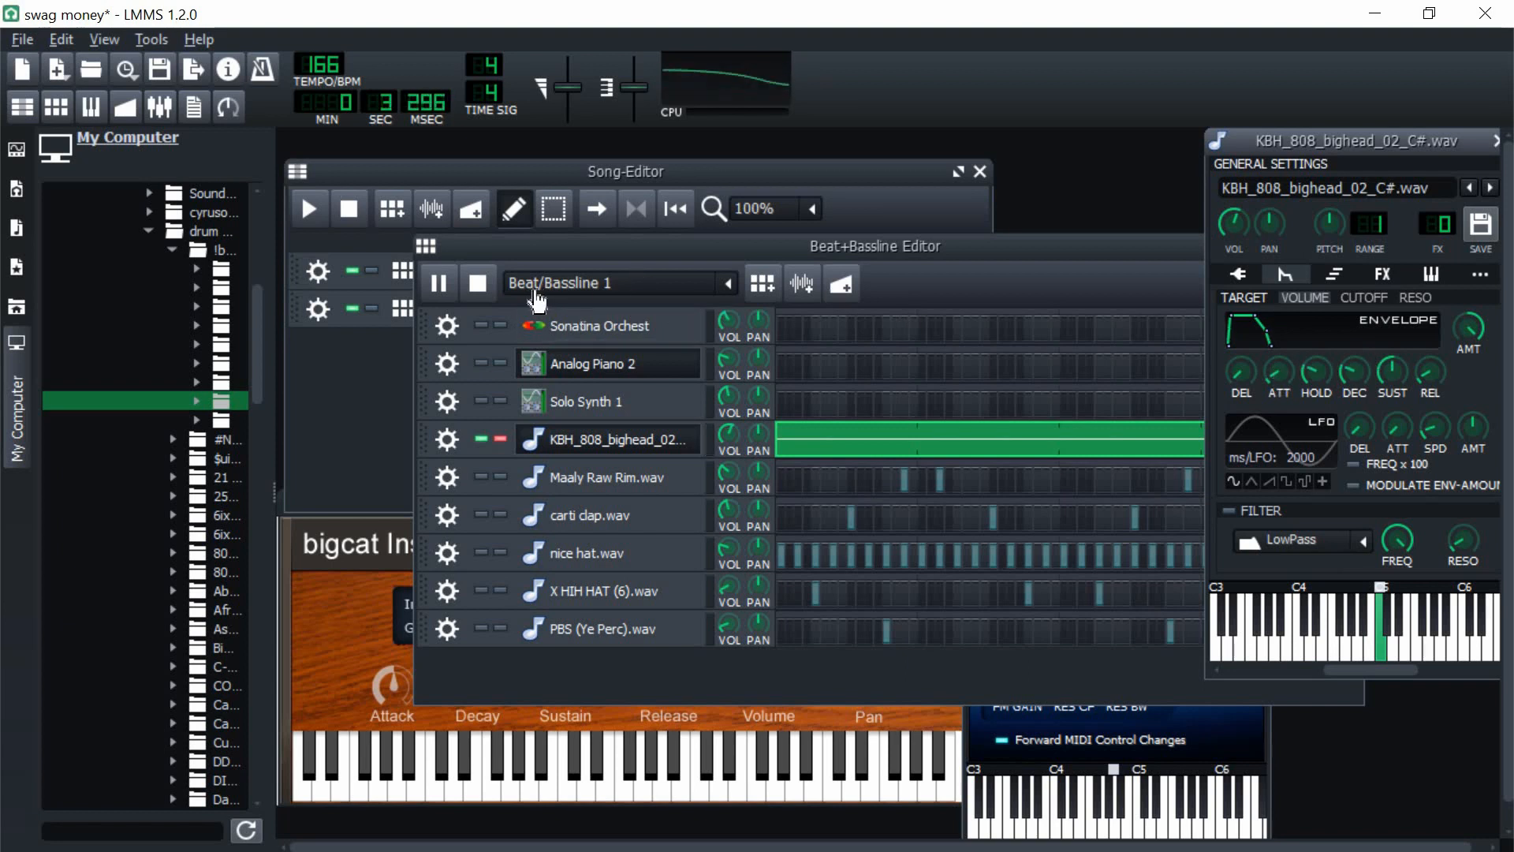
click(477, 282)
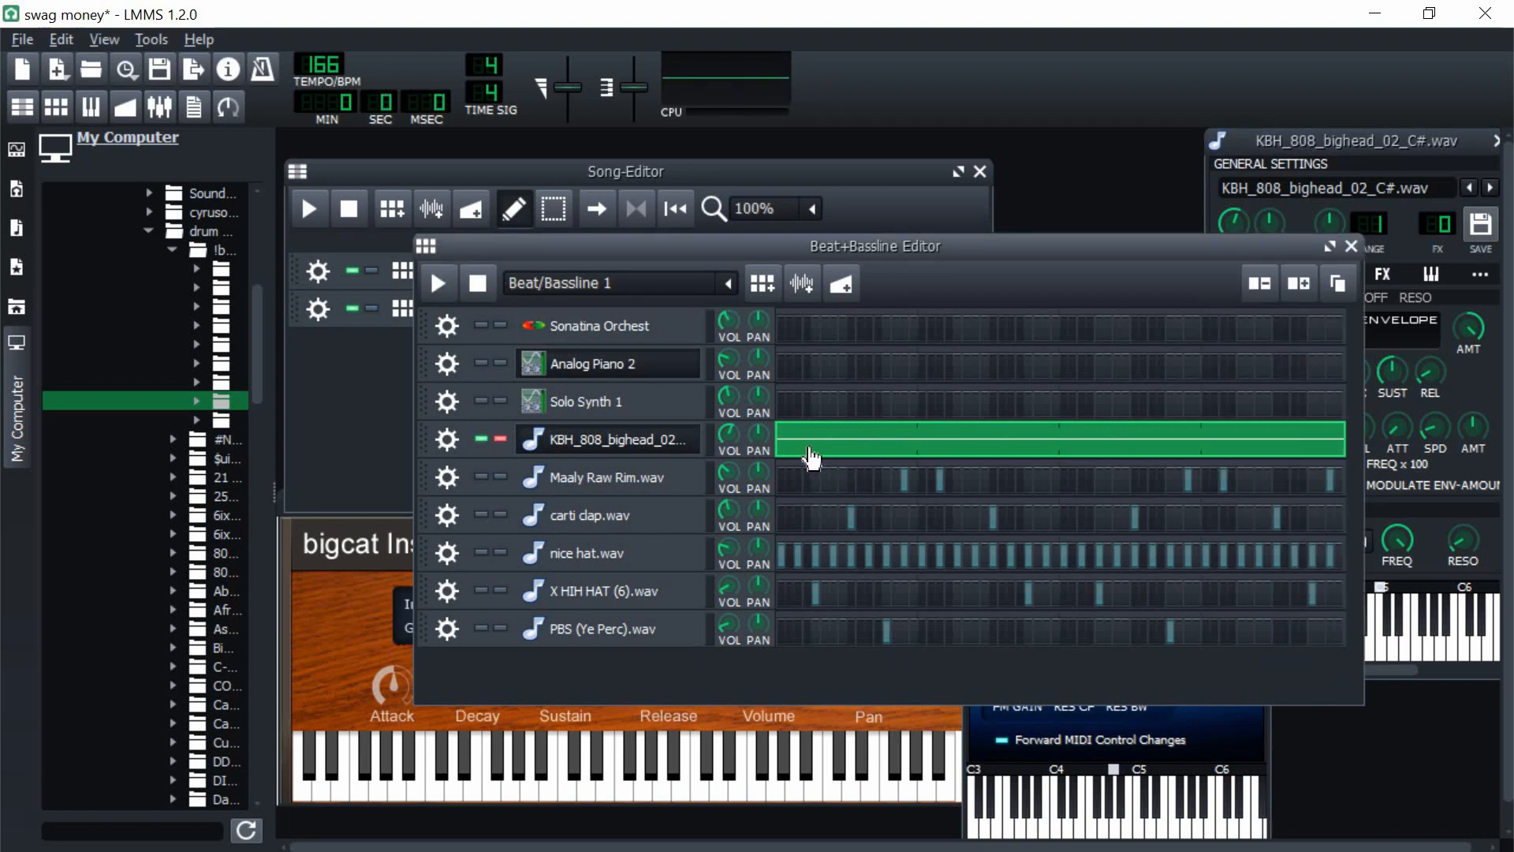
Step: Reopen the 808 pattern in the piano roll and transpose all its notes up to F#5
double_click(859, 466)
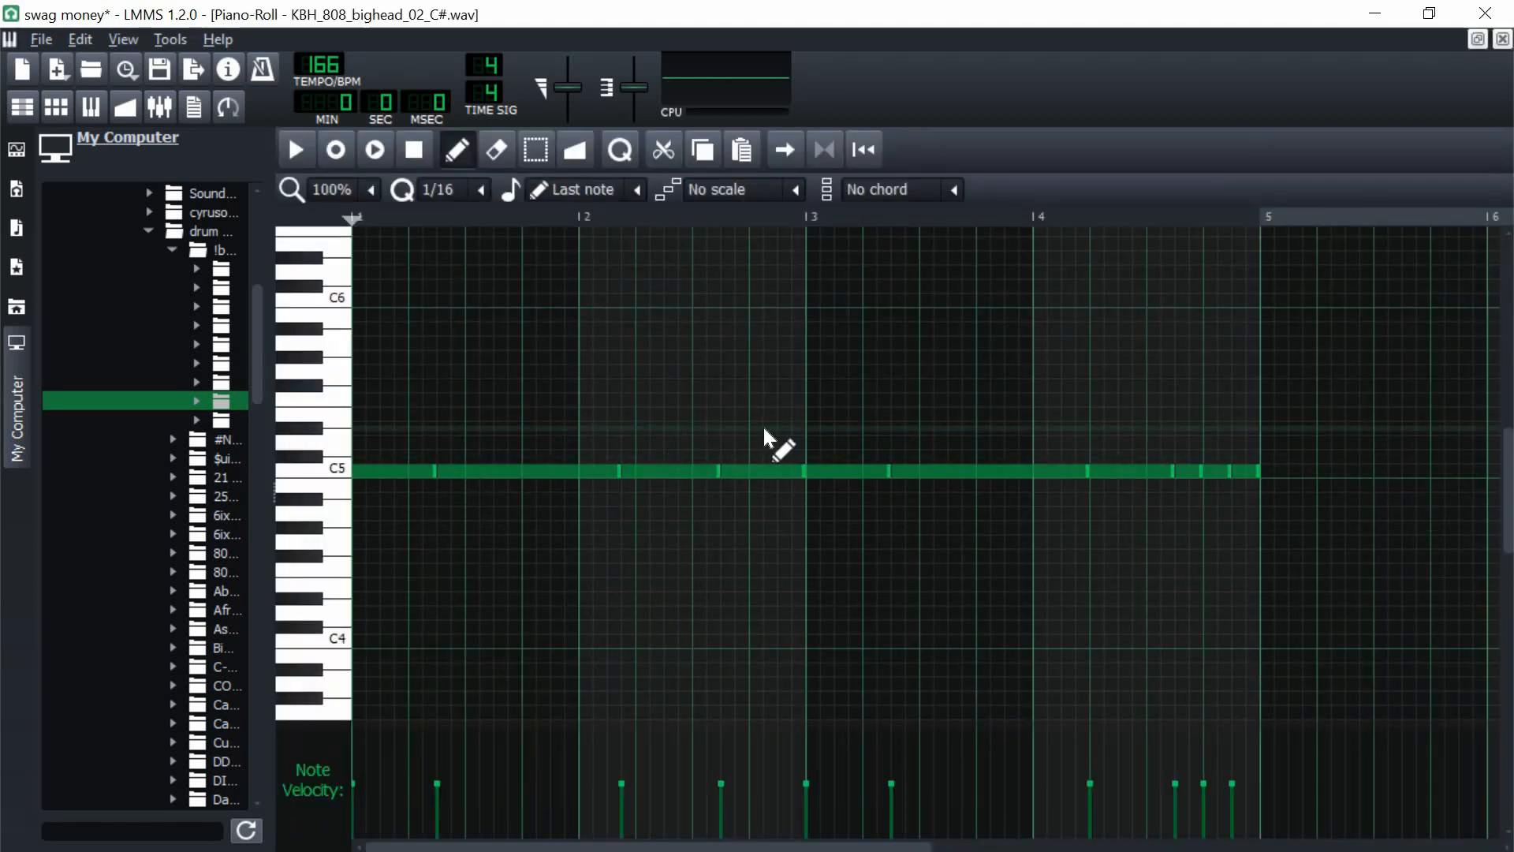
key(Up)
key(Up)
key(Up)
key(Up)
key(Up)
key(Up)
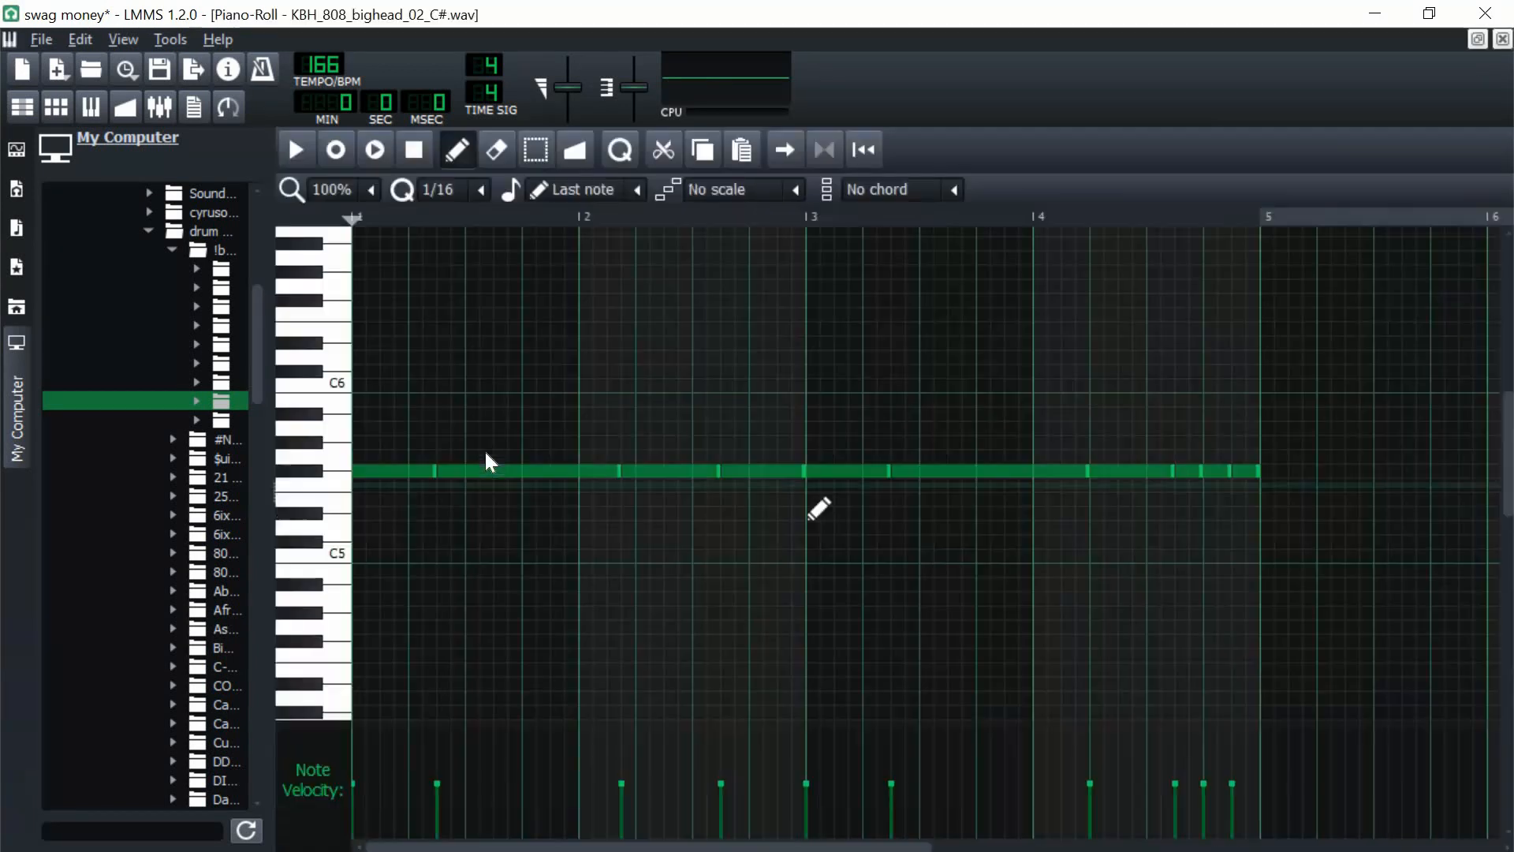
click(436, 472)
click(486, 474)
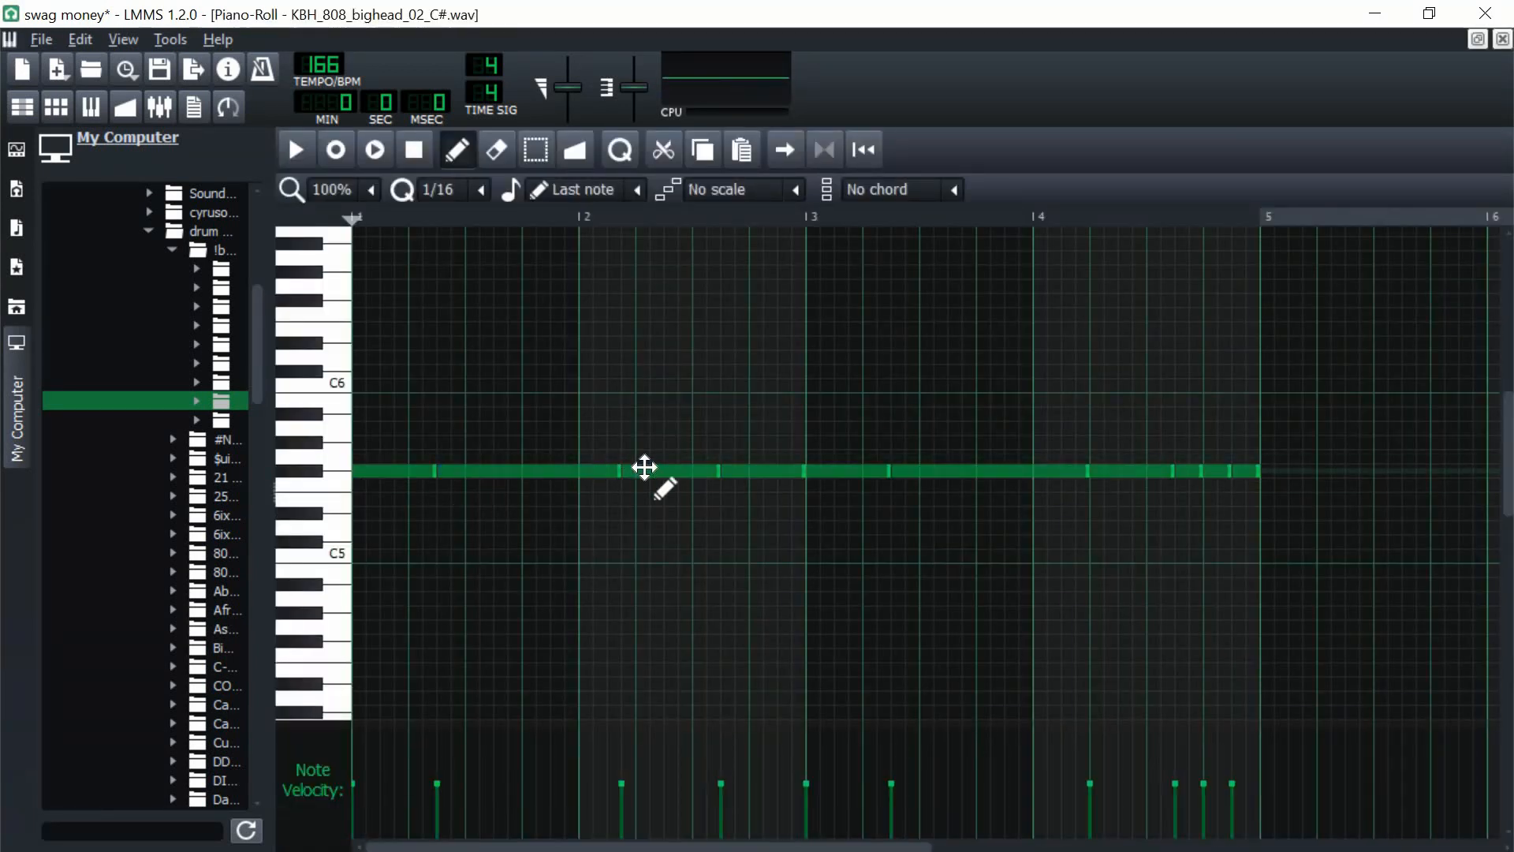
Step: Lower the 808's bar 2 notes to E5 and bar 3 notes to D5, raise the long bar 4 note to A5, and close the piano roll
drag(645, 471, 645, 500)
drag(726, 473, 734, 500)
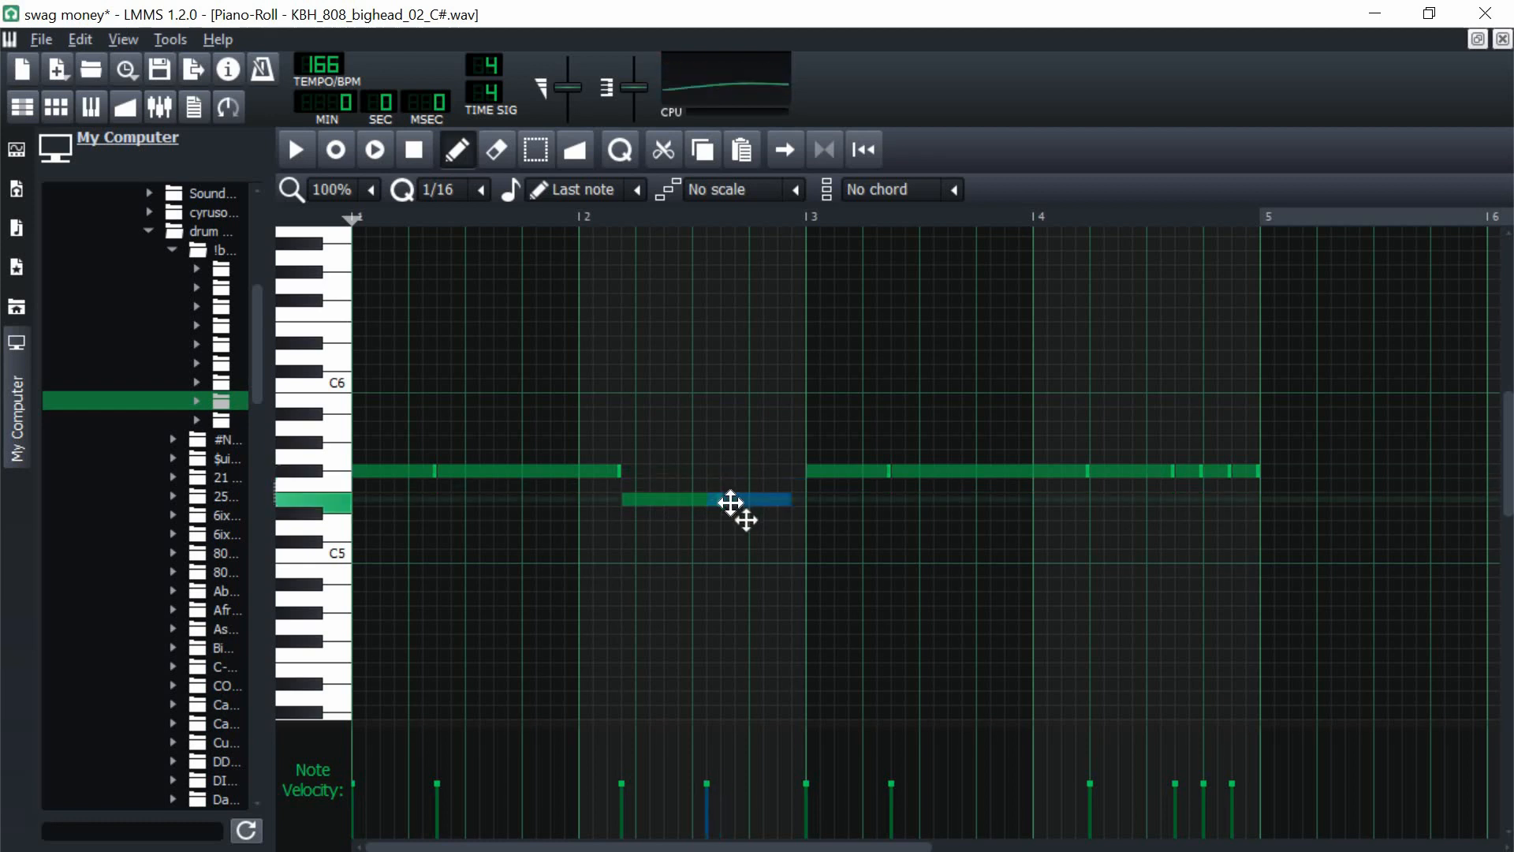
click(814, 471)
drag(841, 493, 821, 531)
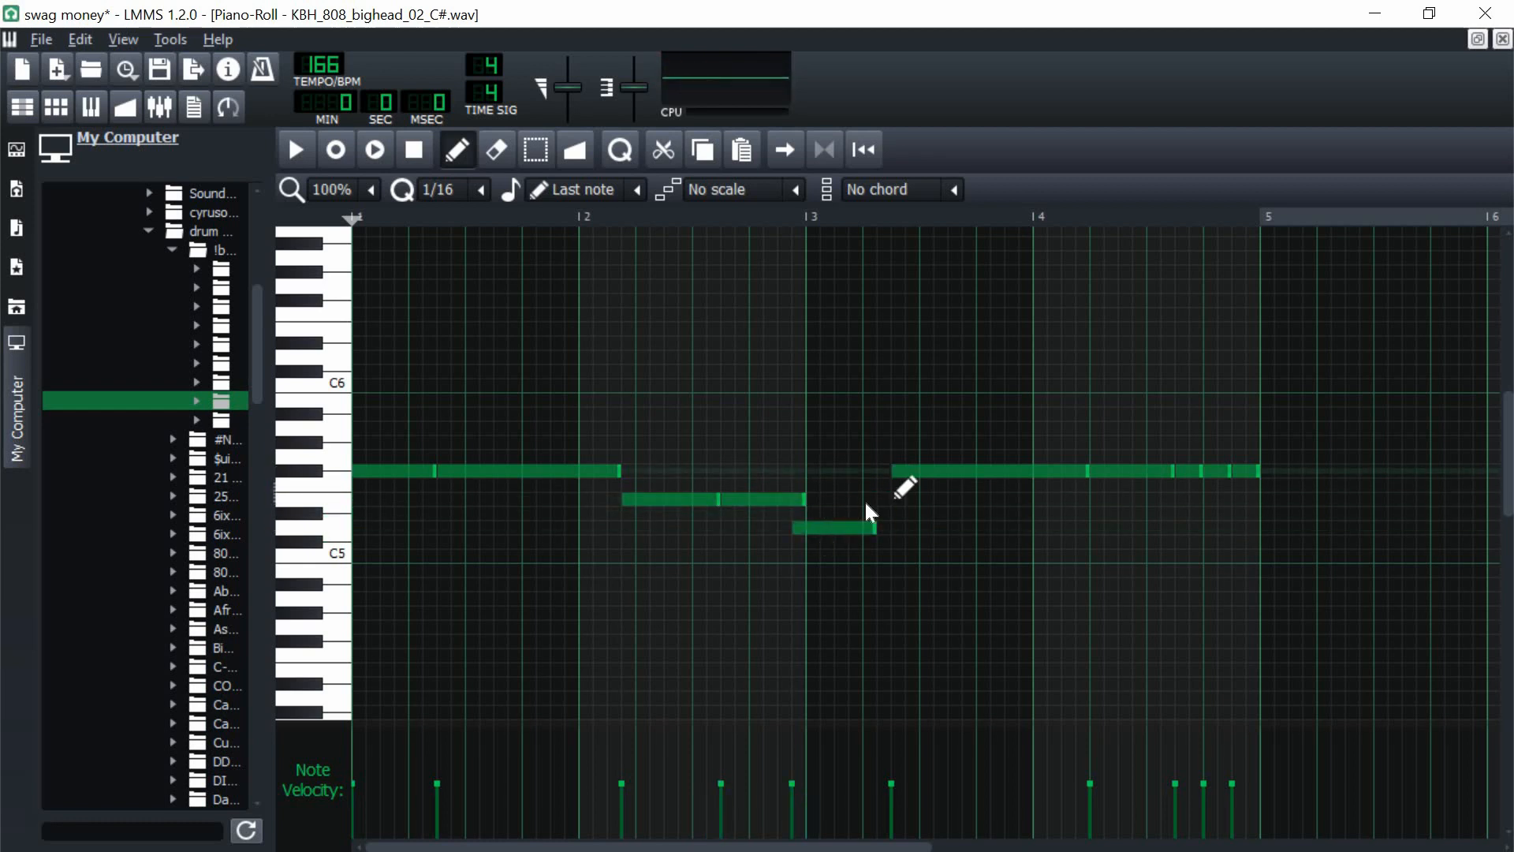
click(845, 523)
drag(906, 477, 906, 529)
drag(1096, 466, 1099, 425)
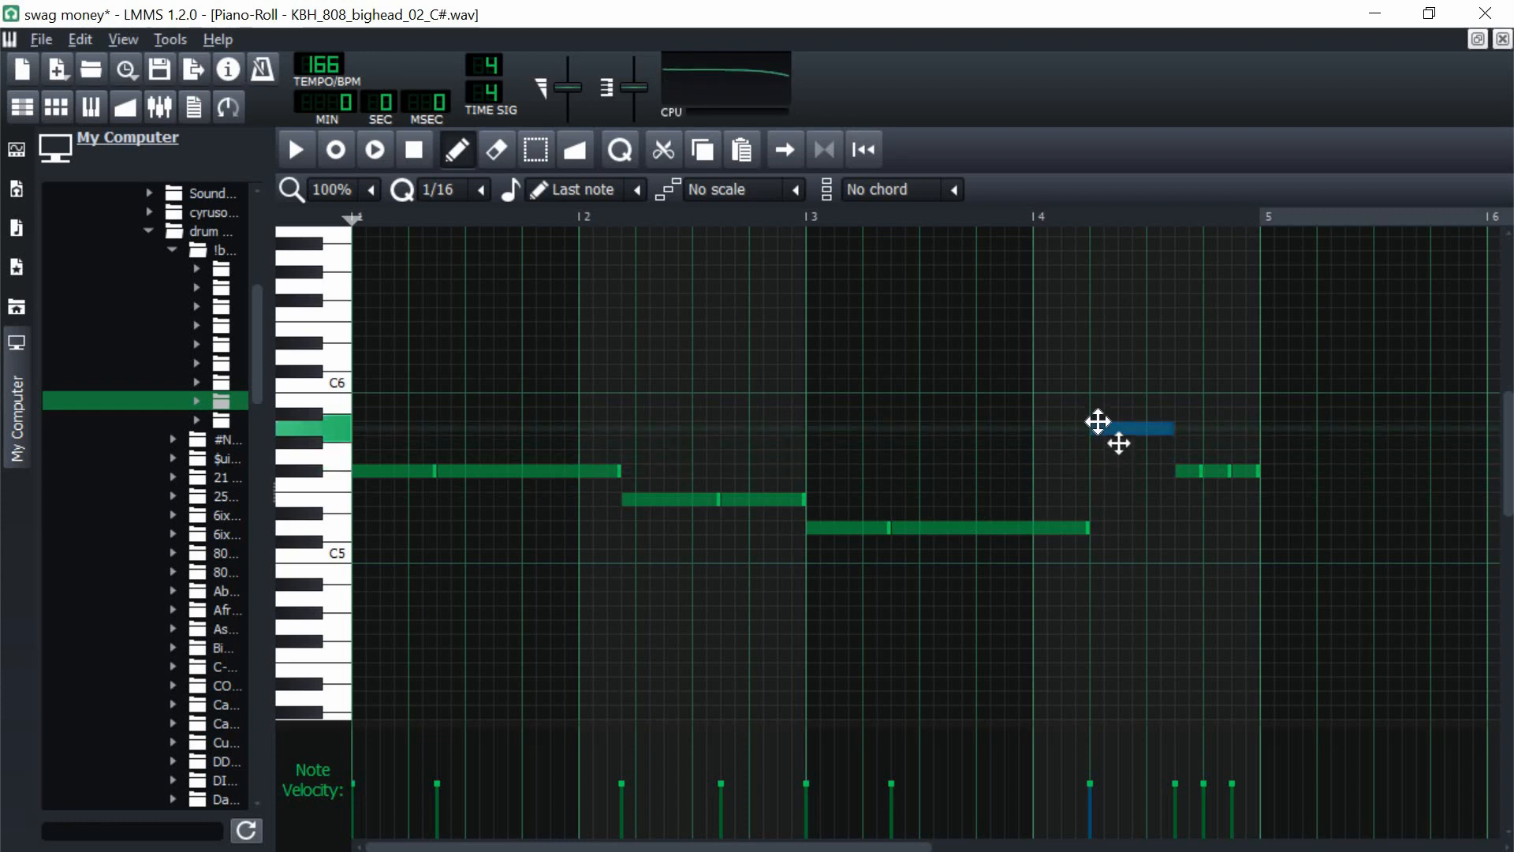
click(1503, 40)
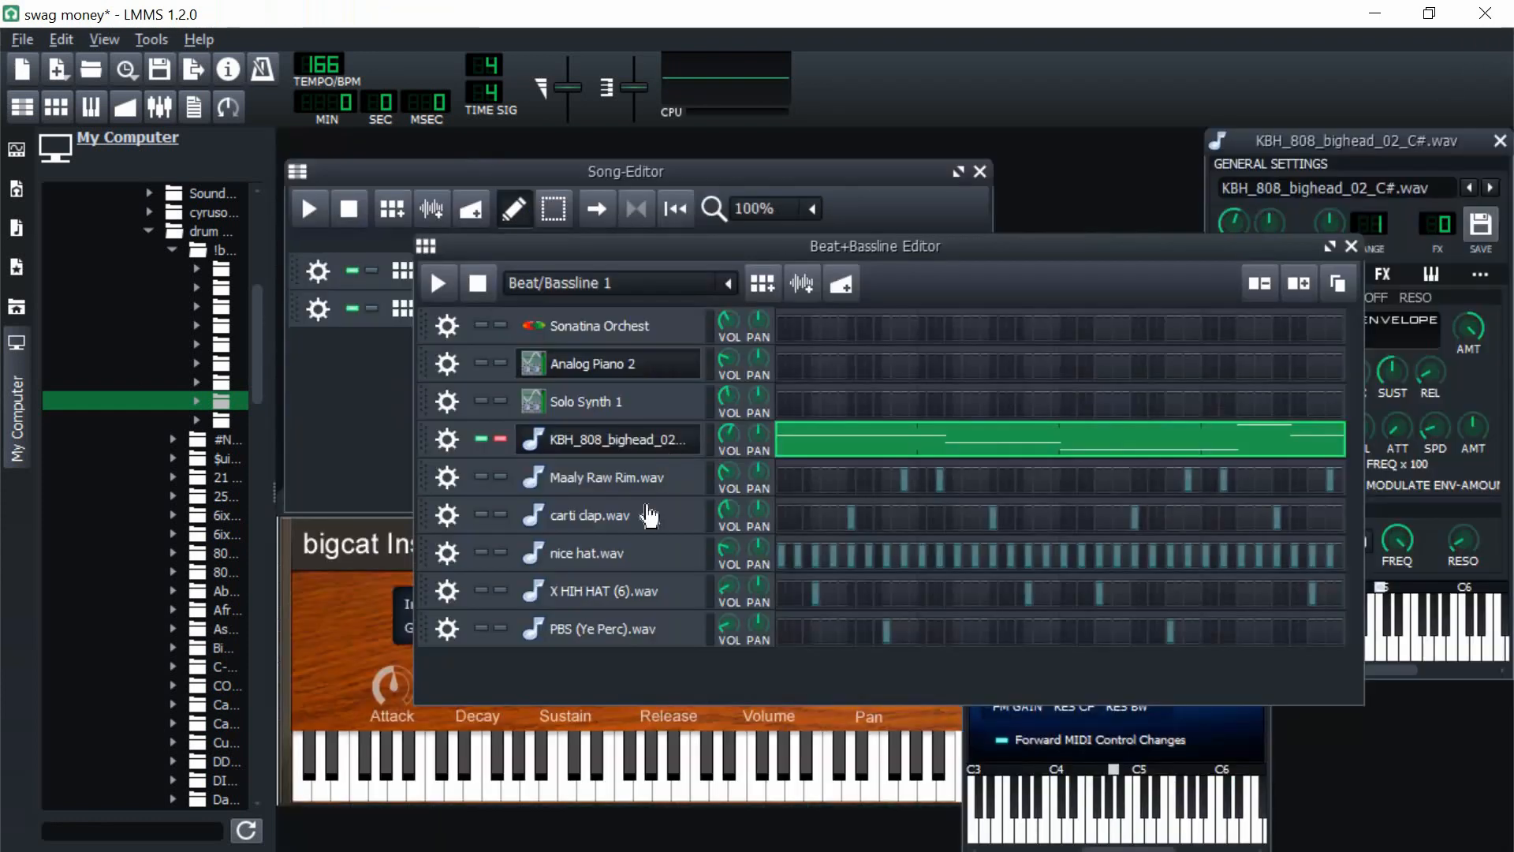
Step: Reopen the 808 pattern of Beat/Bassline 1, lower its last three notes to C#5, and close the piano roll
click(725, 288)
click(633, 313)
double_click(946, 327)
click(1165, 612)
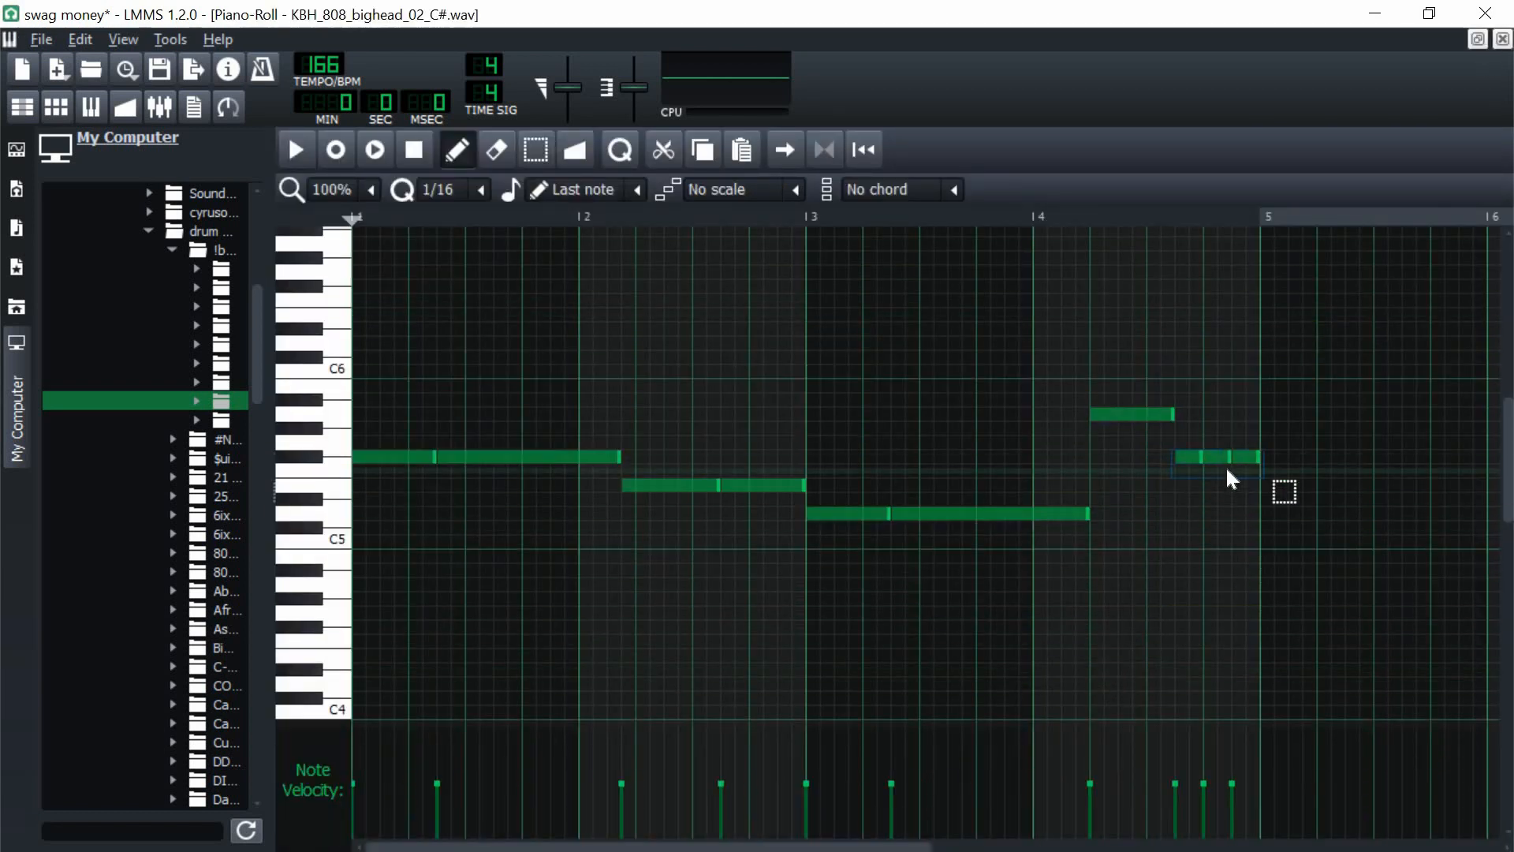
drag(1221, 458, 1224, 524)
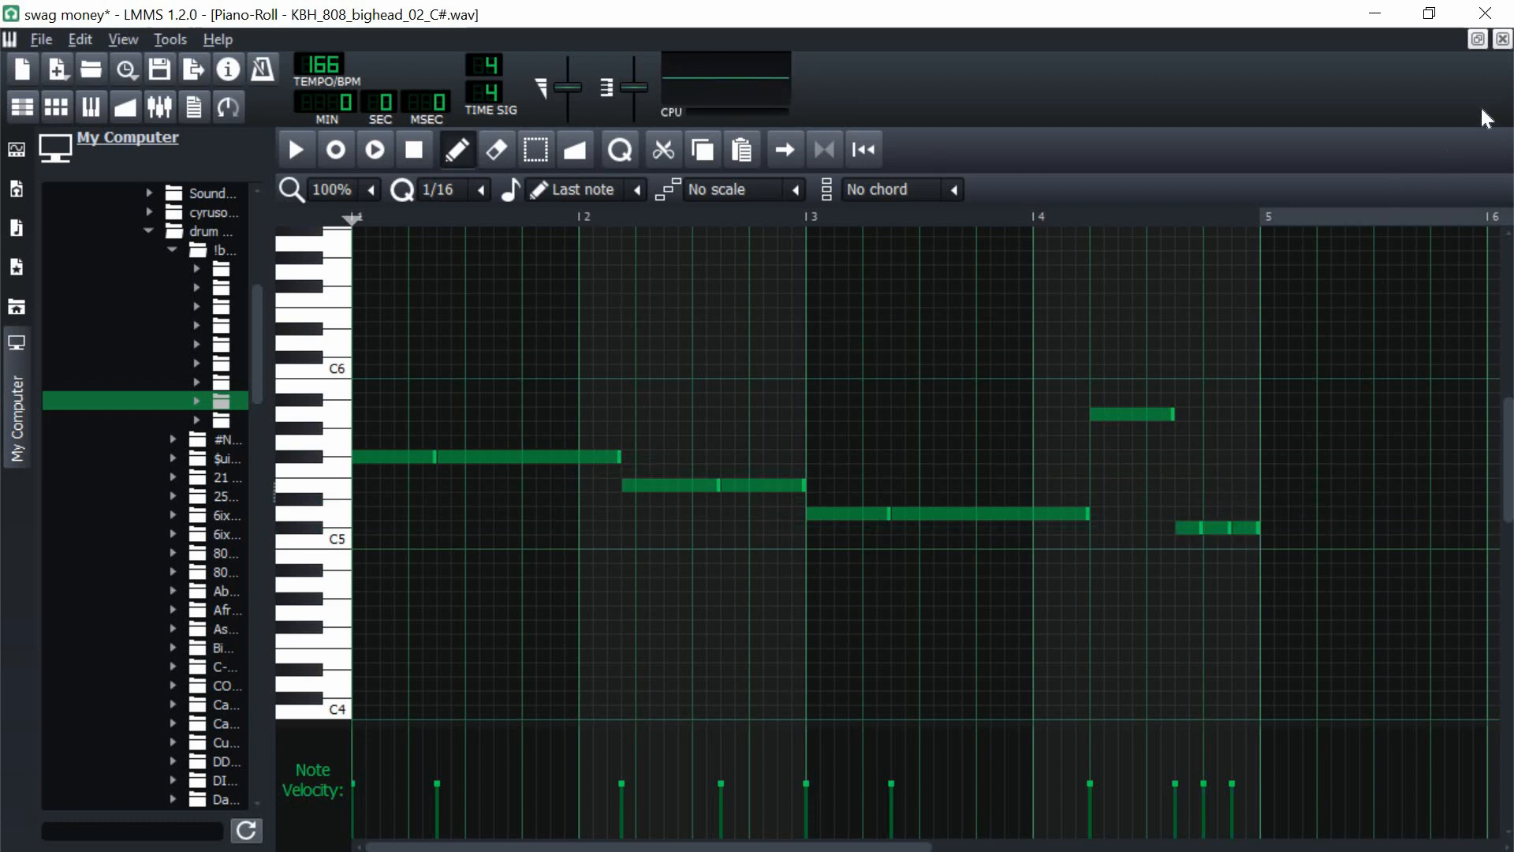
click(1502, 39)
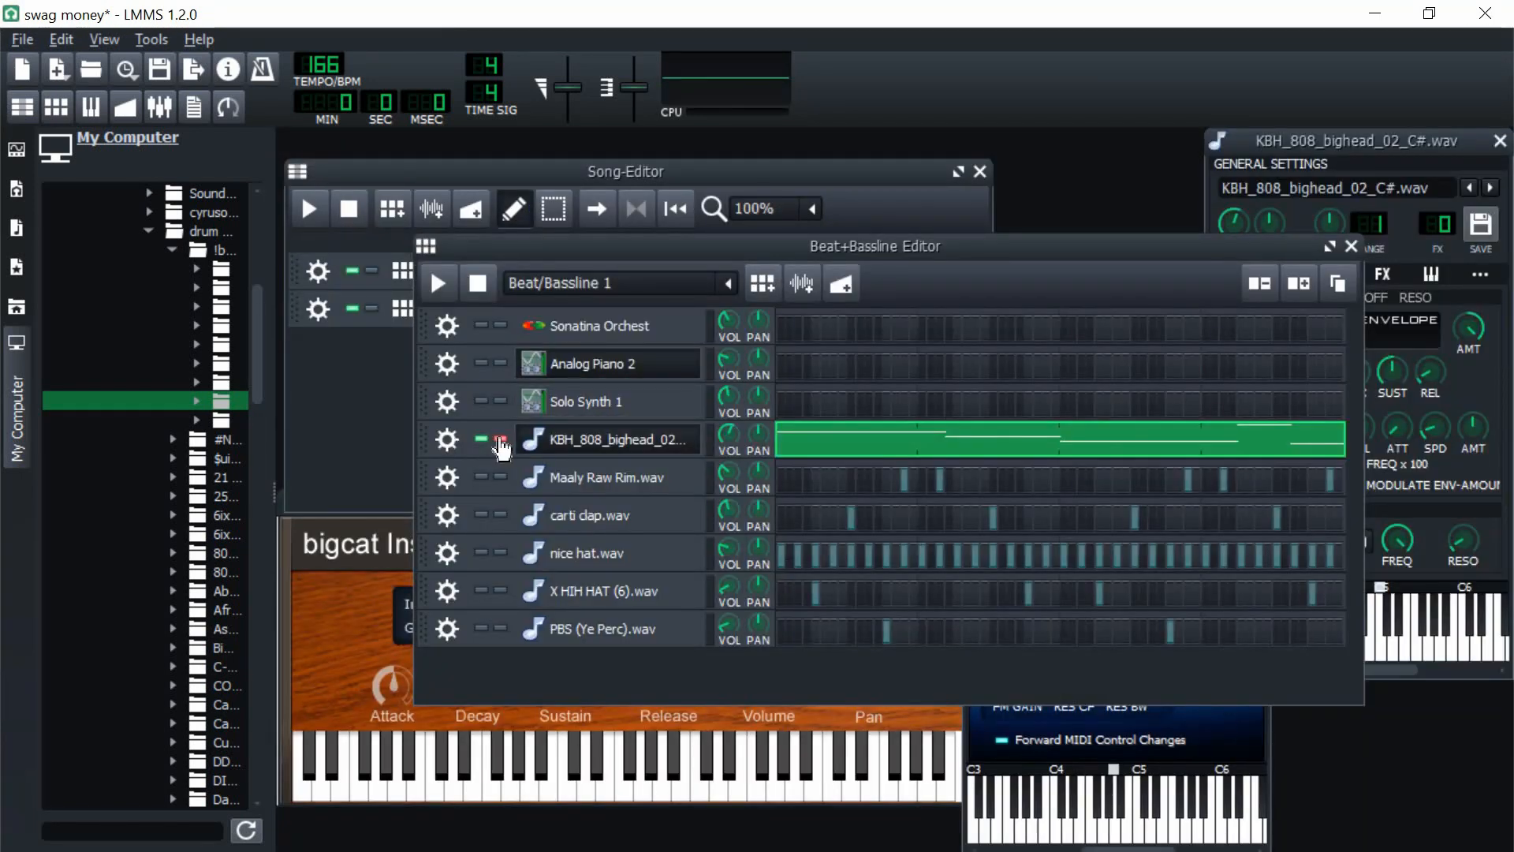
Step: Unsolo the 808, place Beat/Bassline 1 across bars 1 to 8 of the song, and loop those eight bars
click(500, 439)
click(339, 405)
click(655, 269)
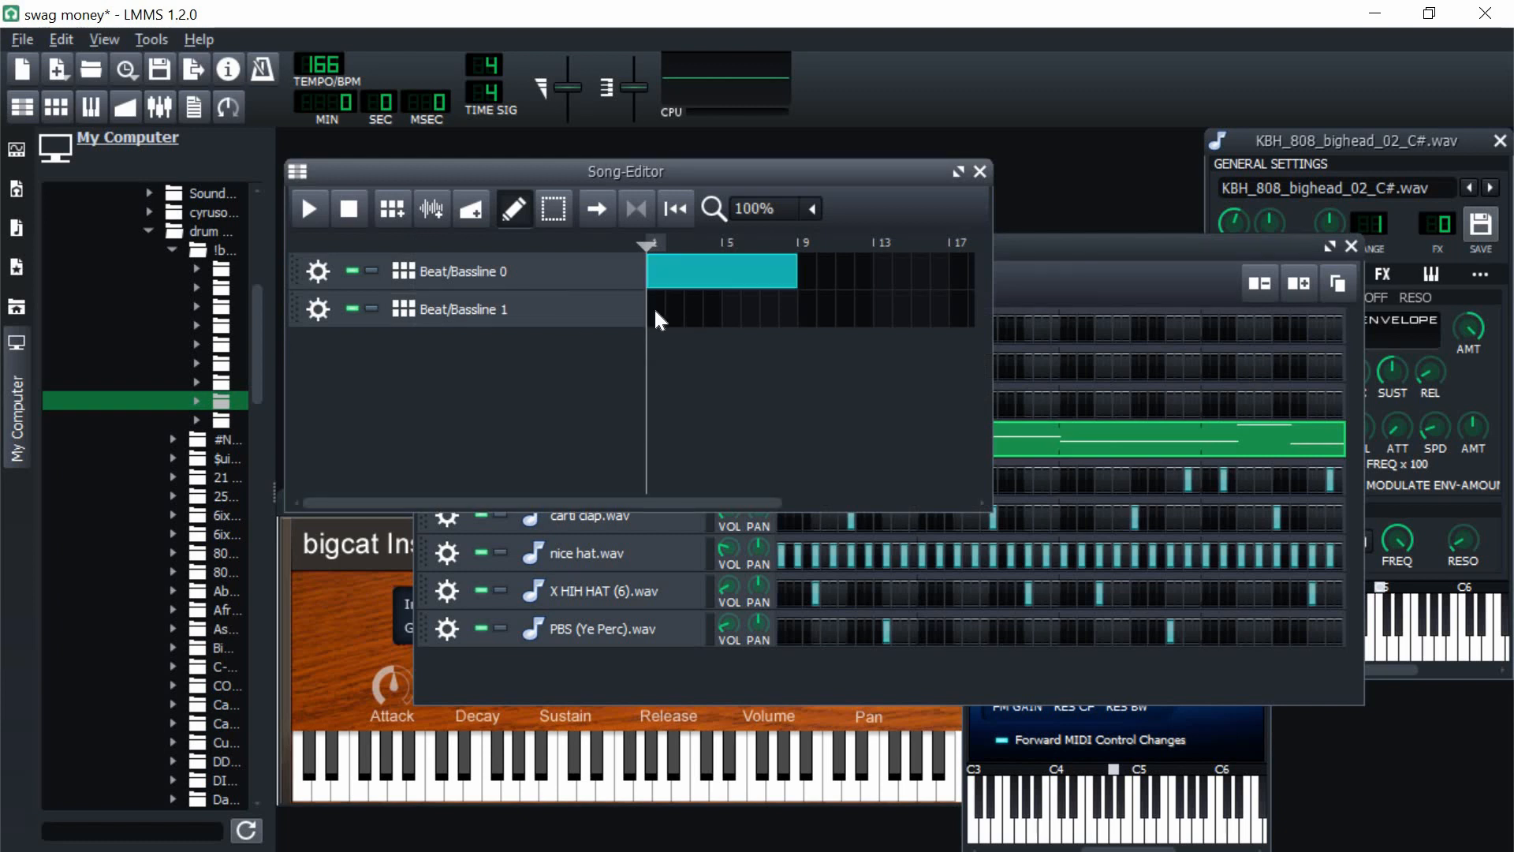
click(655, 308)
drag(718, 316, 797, 317)
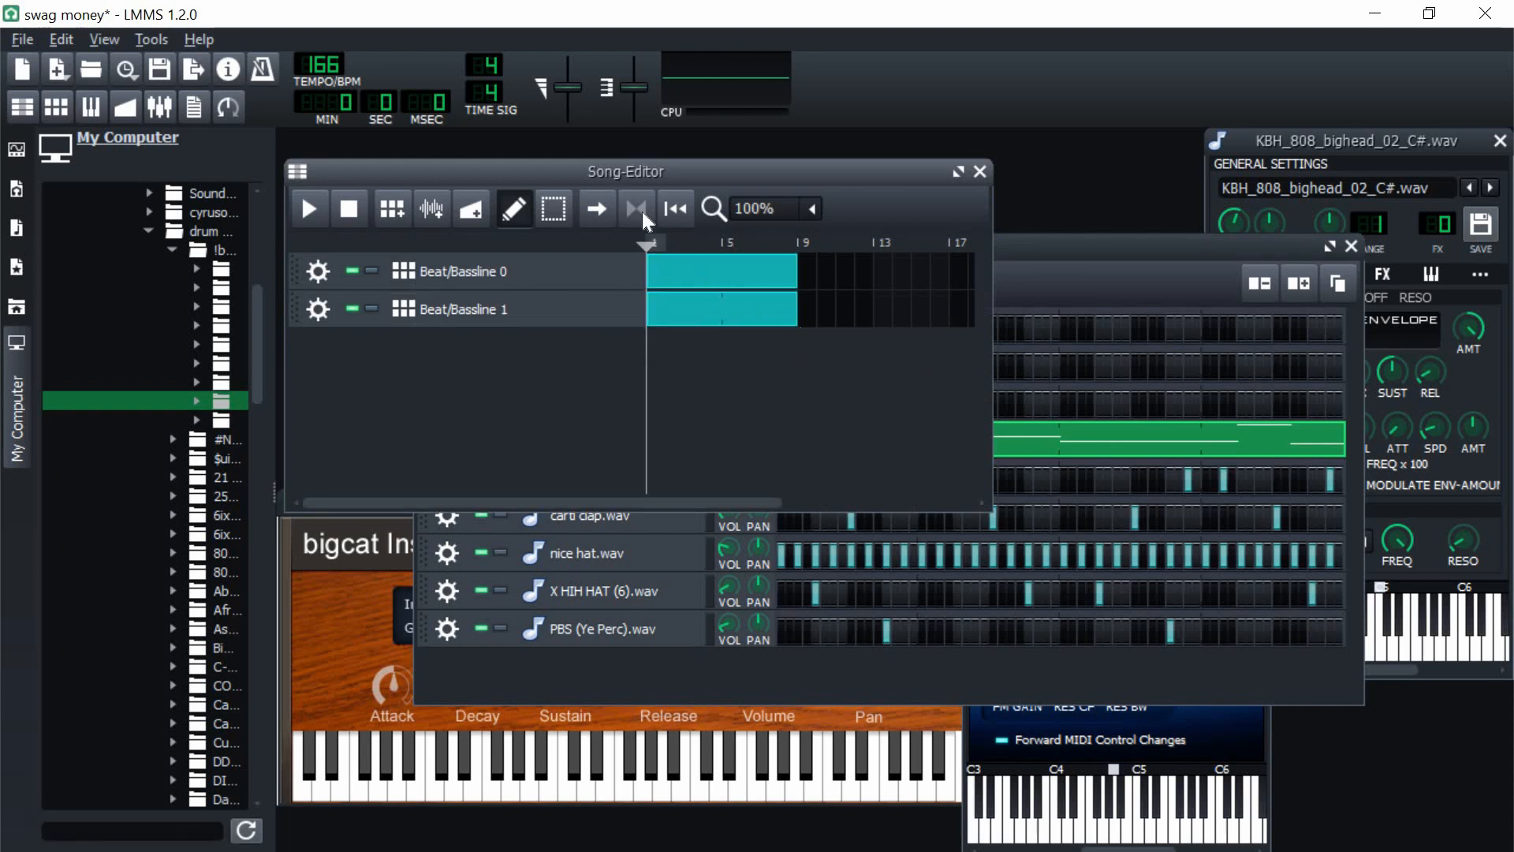
right_click(803, 247)
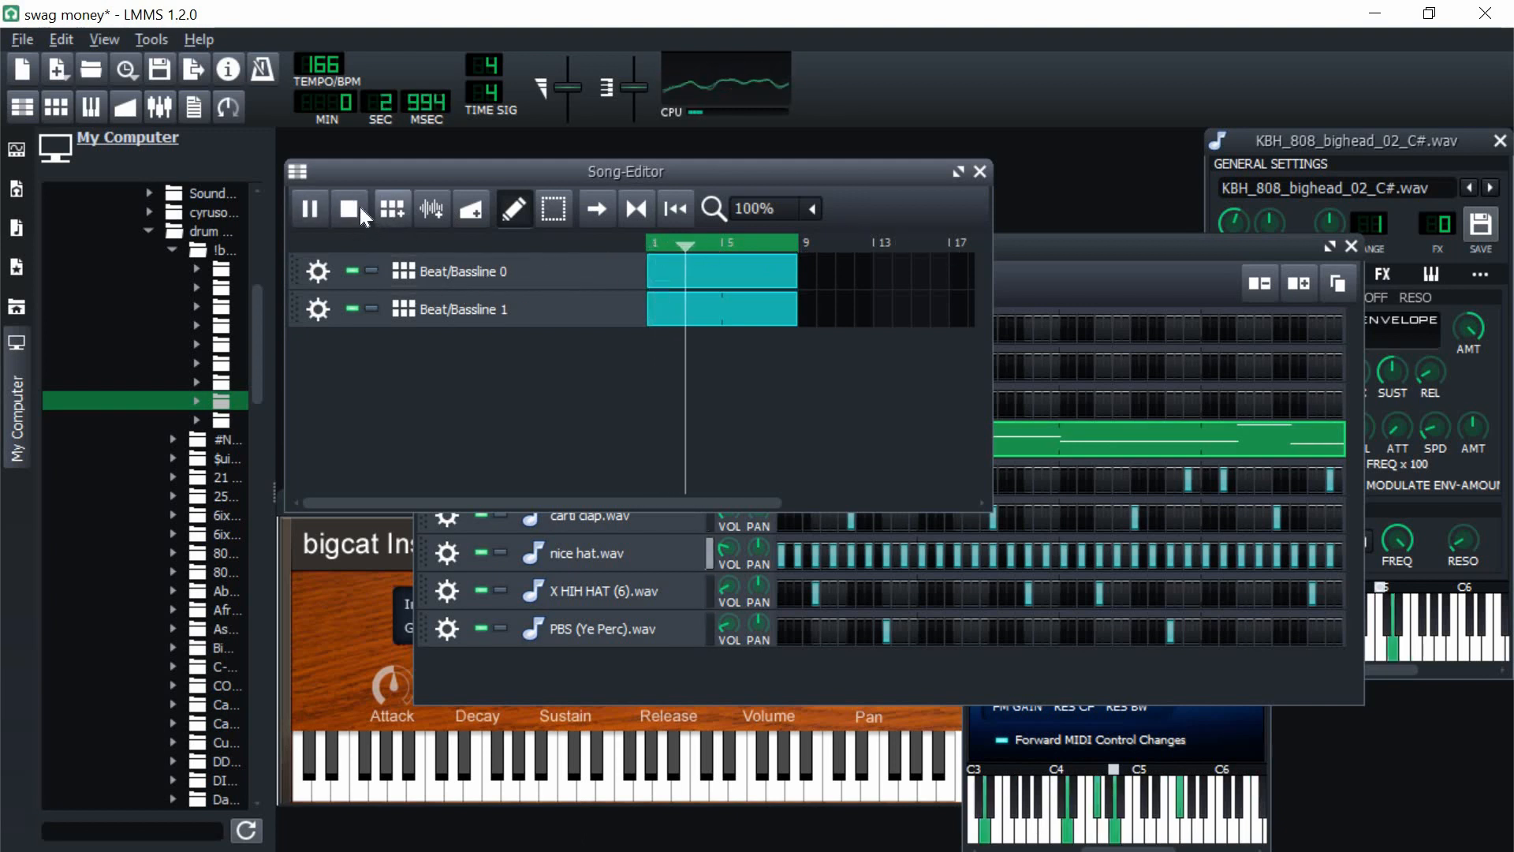
Step: Reopen the 808 pattern, start its first E5 note 1/16 later with the preceding note extended to meet it, and replay the song
click(1041, 283)
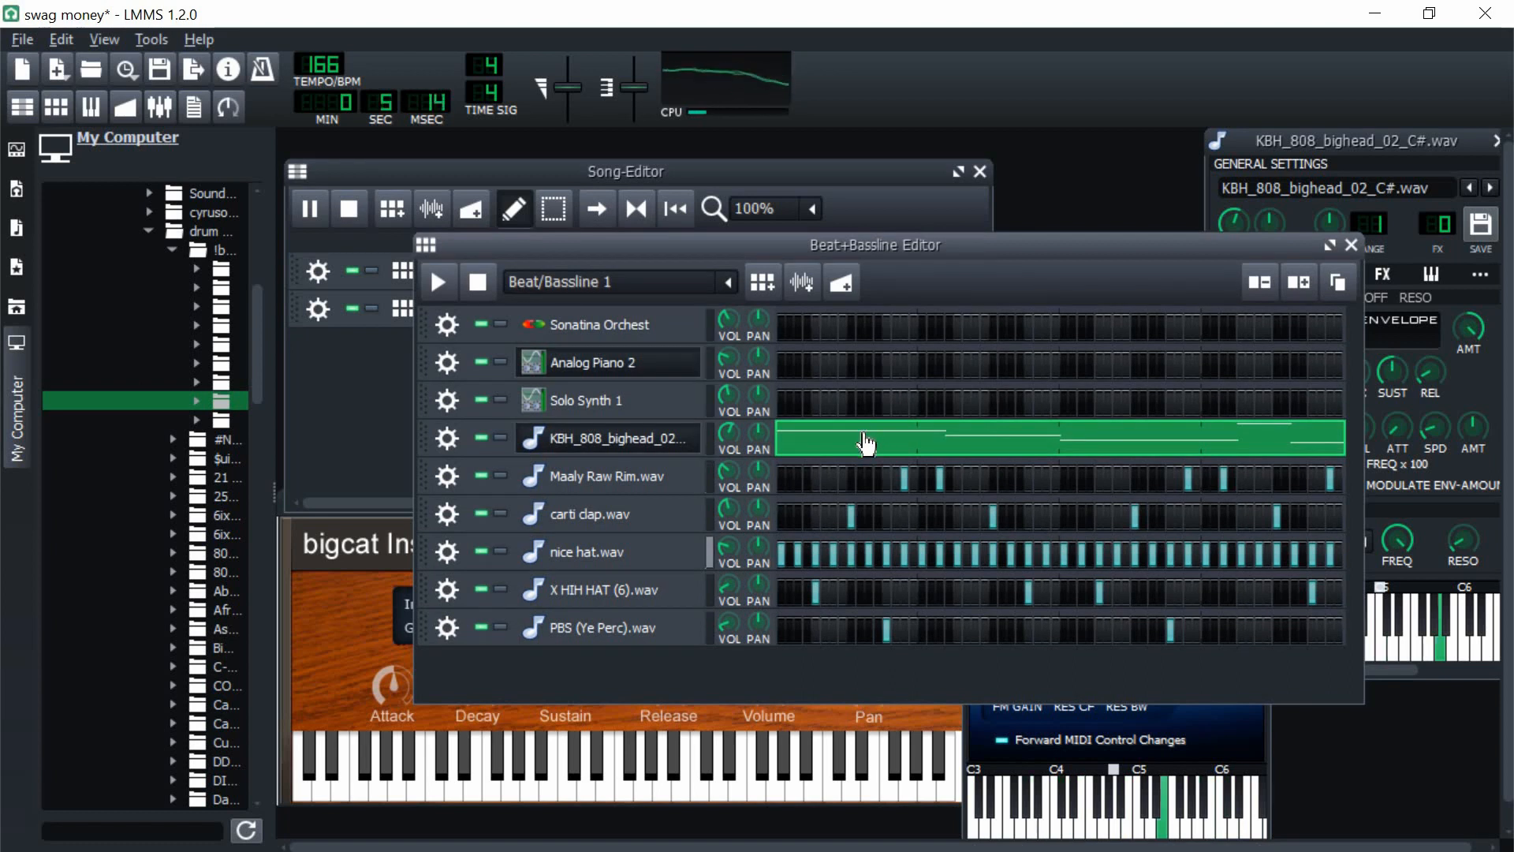
right_click(890, 446)
click(907, 454)
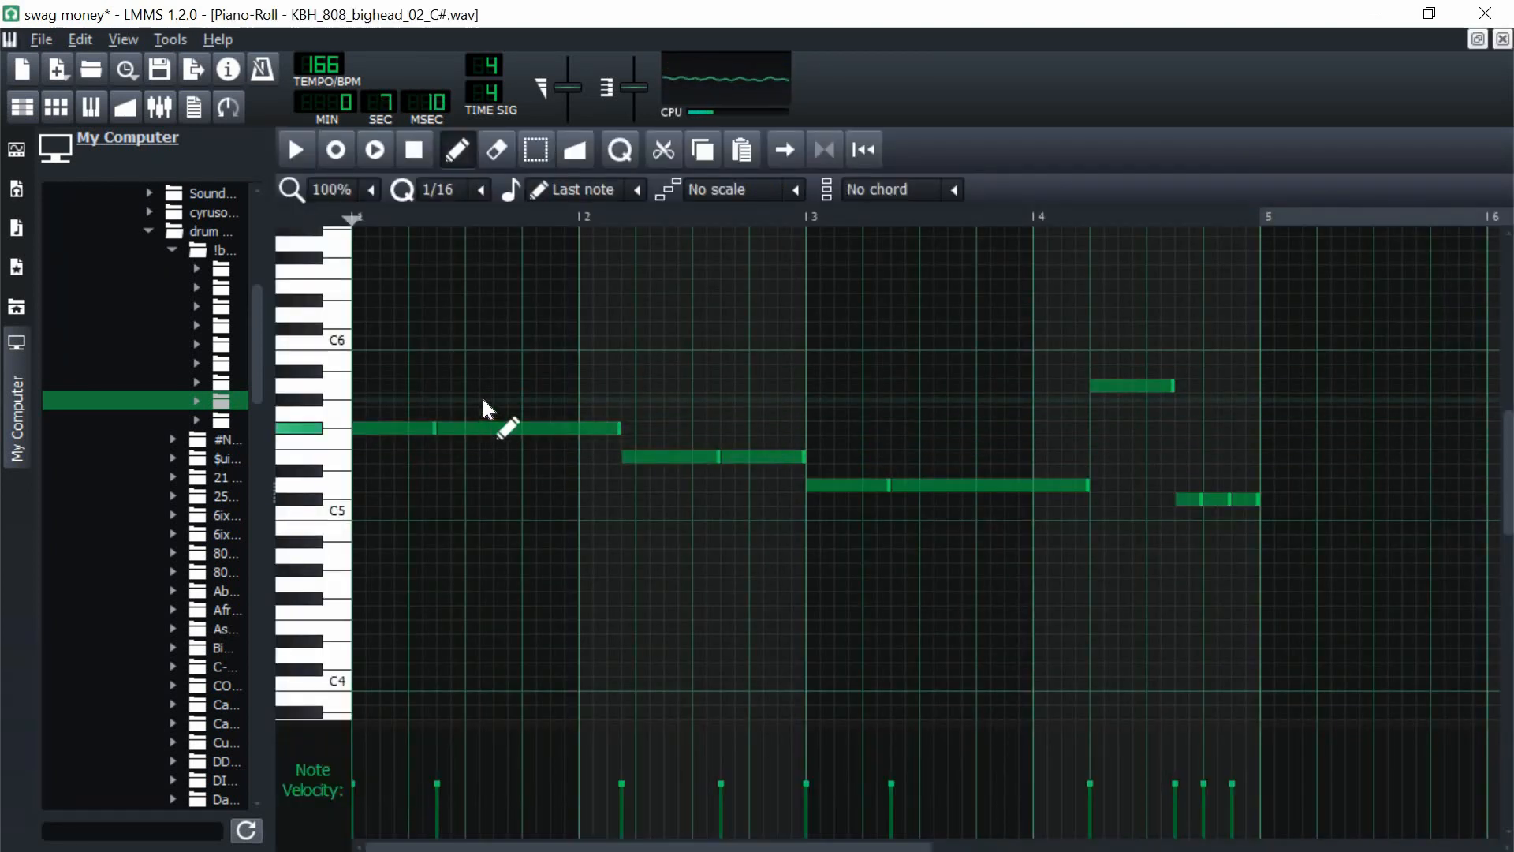
key(space)
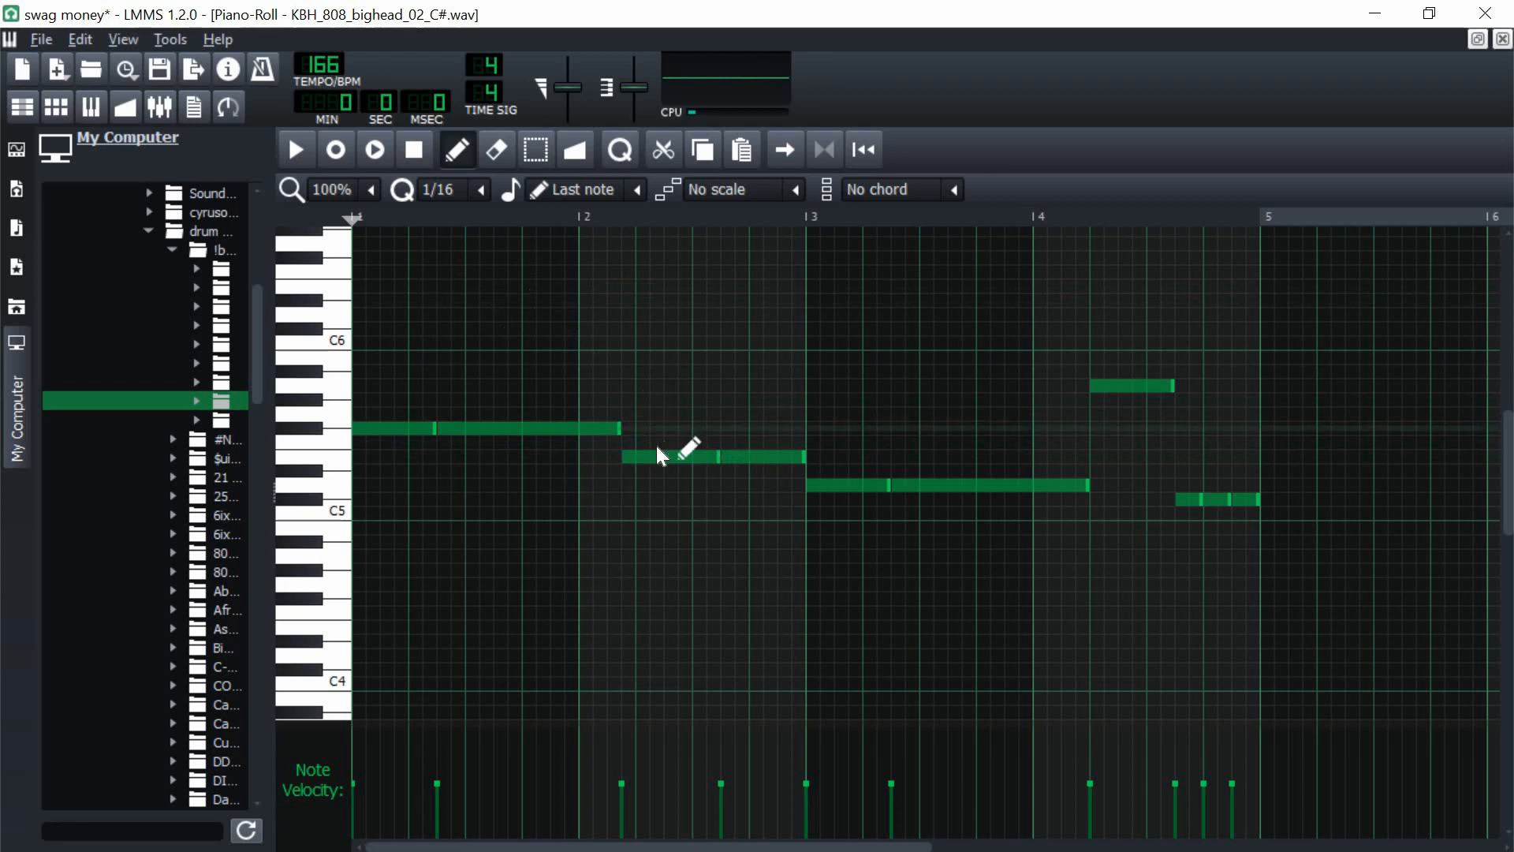
mouse_move(651, 457)
mouse_down()
mouse_move(708, 446)
mouse_move(676, 463)
mouse_move(658, 435)
mouse_up()
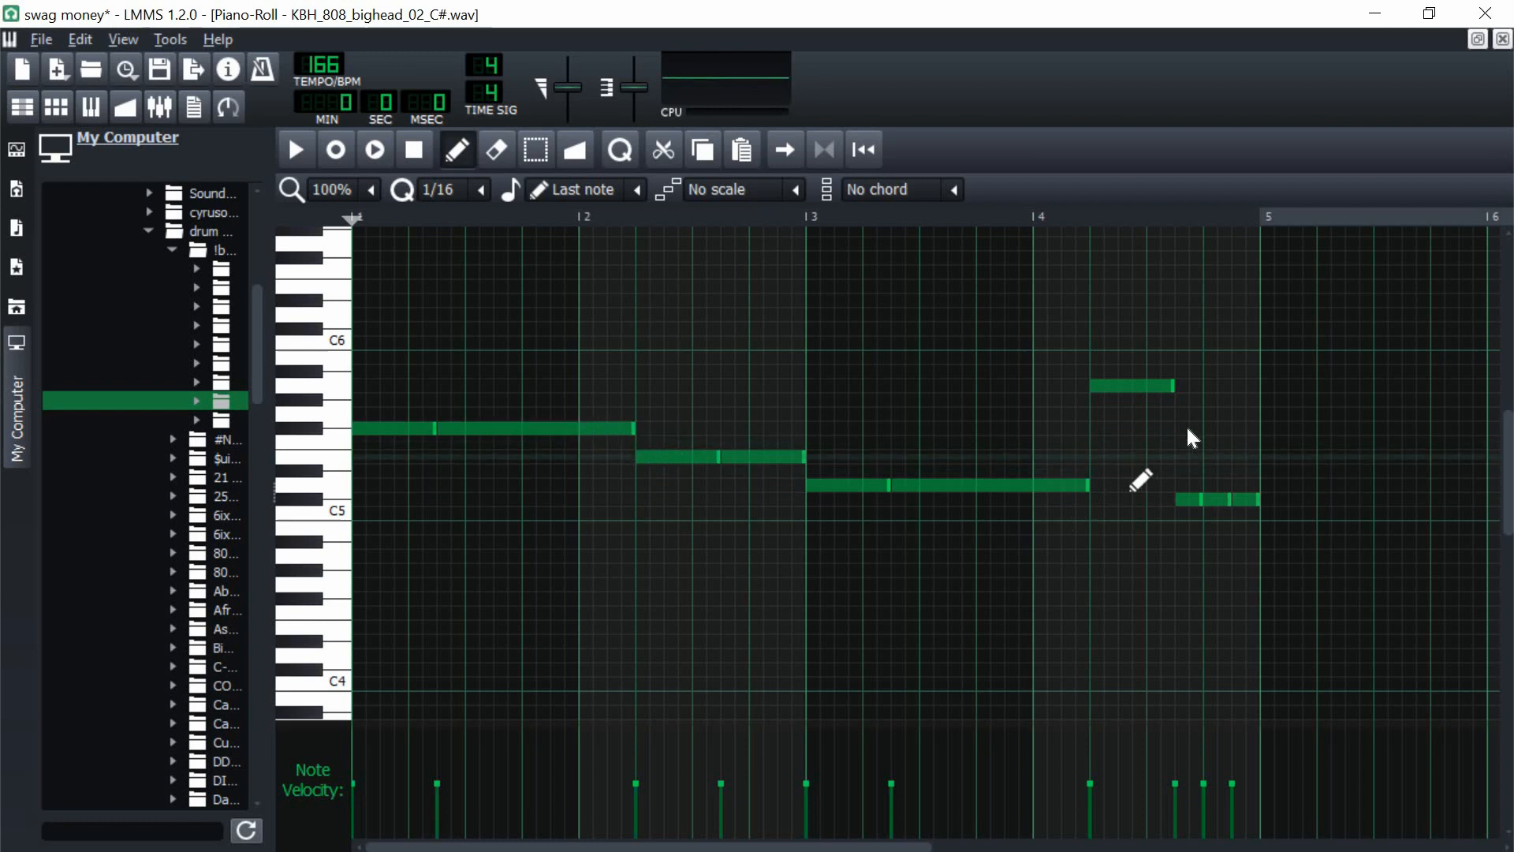
click(1503, 39)
click(309, 210)
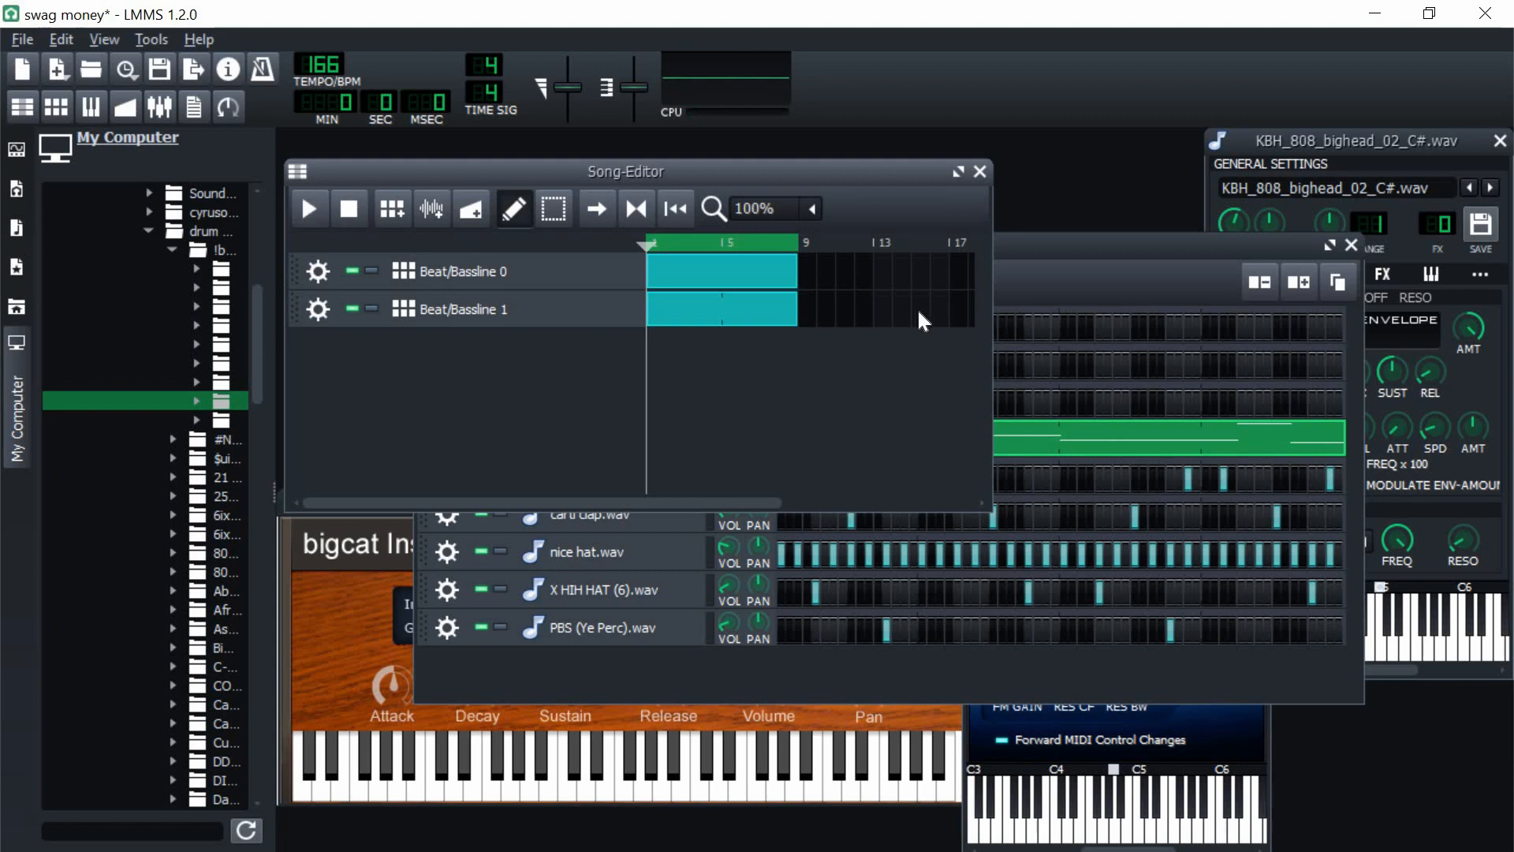
Step: Adjust the 808 track's volume in the Beat+Bassline Editor and bring that editor back in front of the Song-Editor
click(1038, 251)
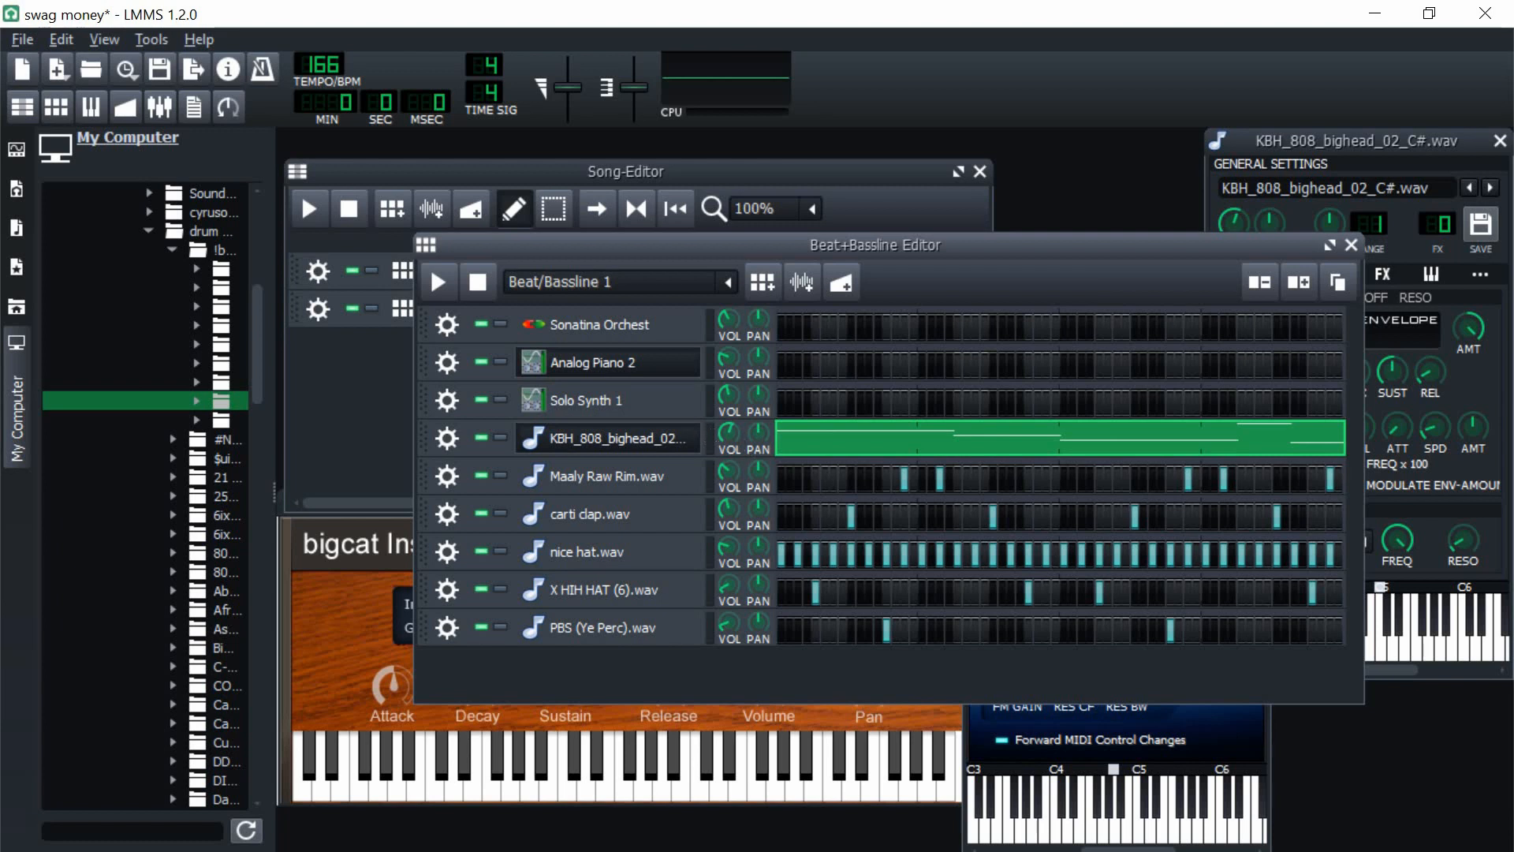
drag(728, 434, 697, 394)
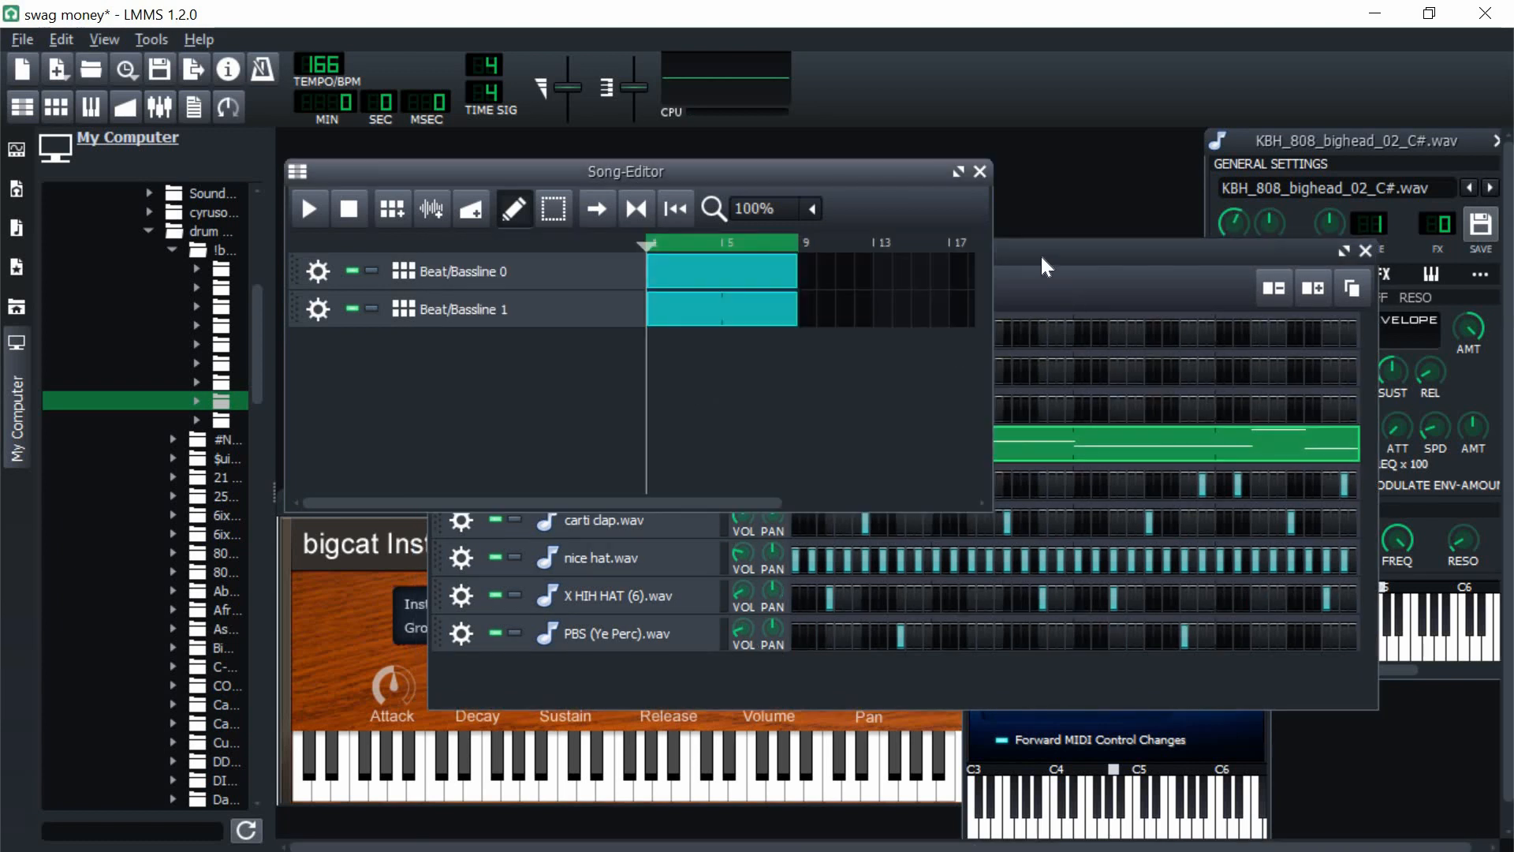
drag(1041, 257, 1045, 266)
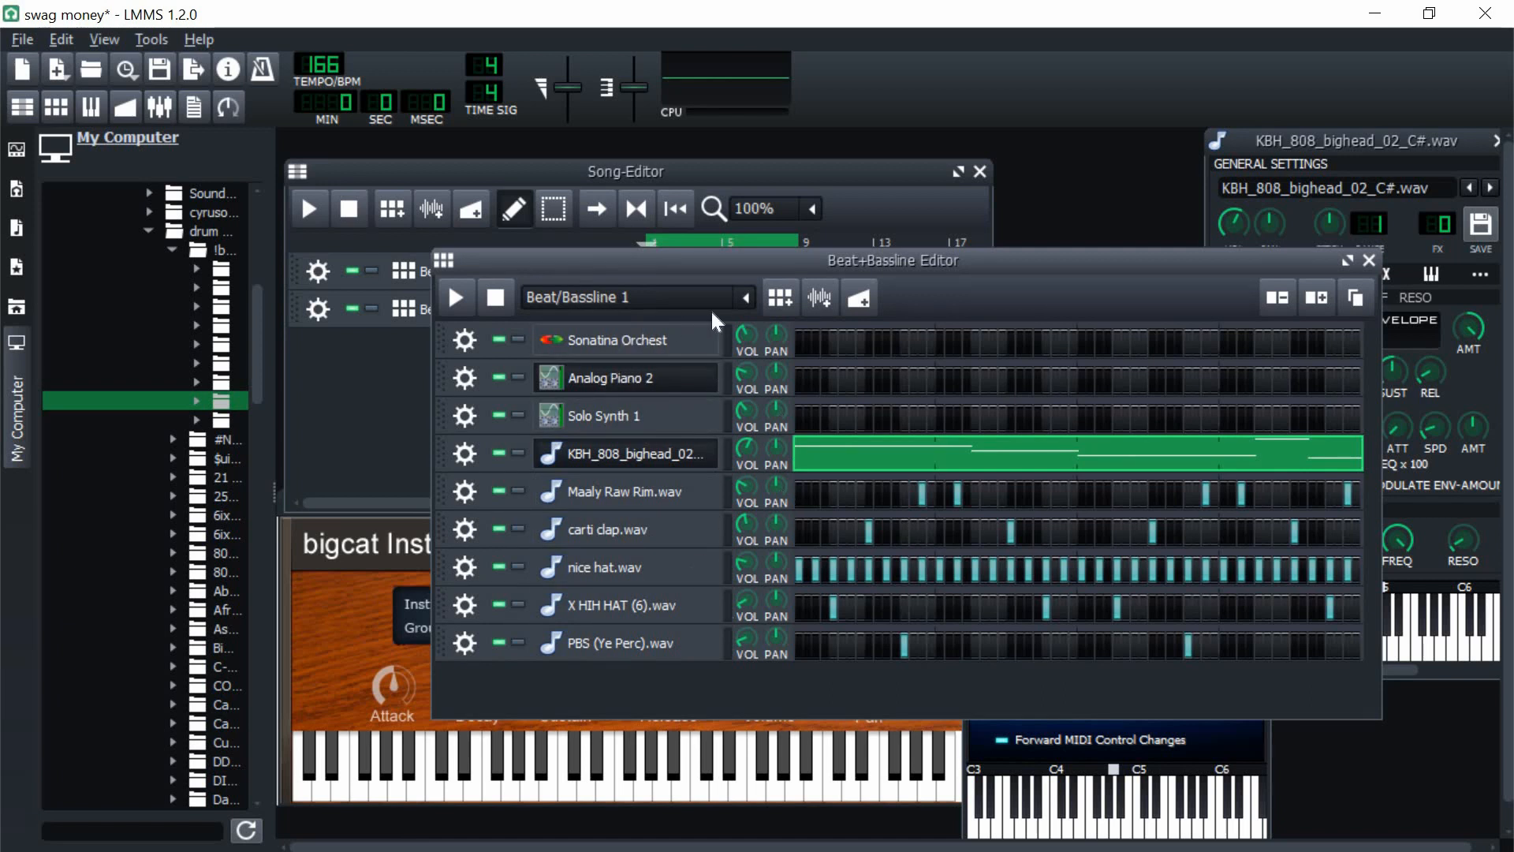
Step: Split the melody, 808 and Maaly Raw Rim patterns into separate new Beat/Bassline tracks, one instrument per track
click(745, 299)
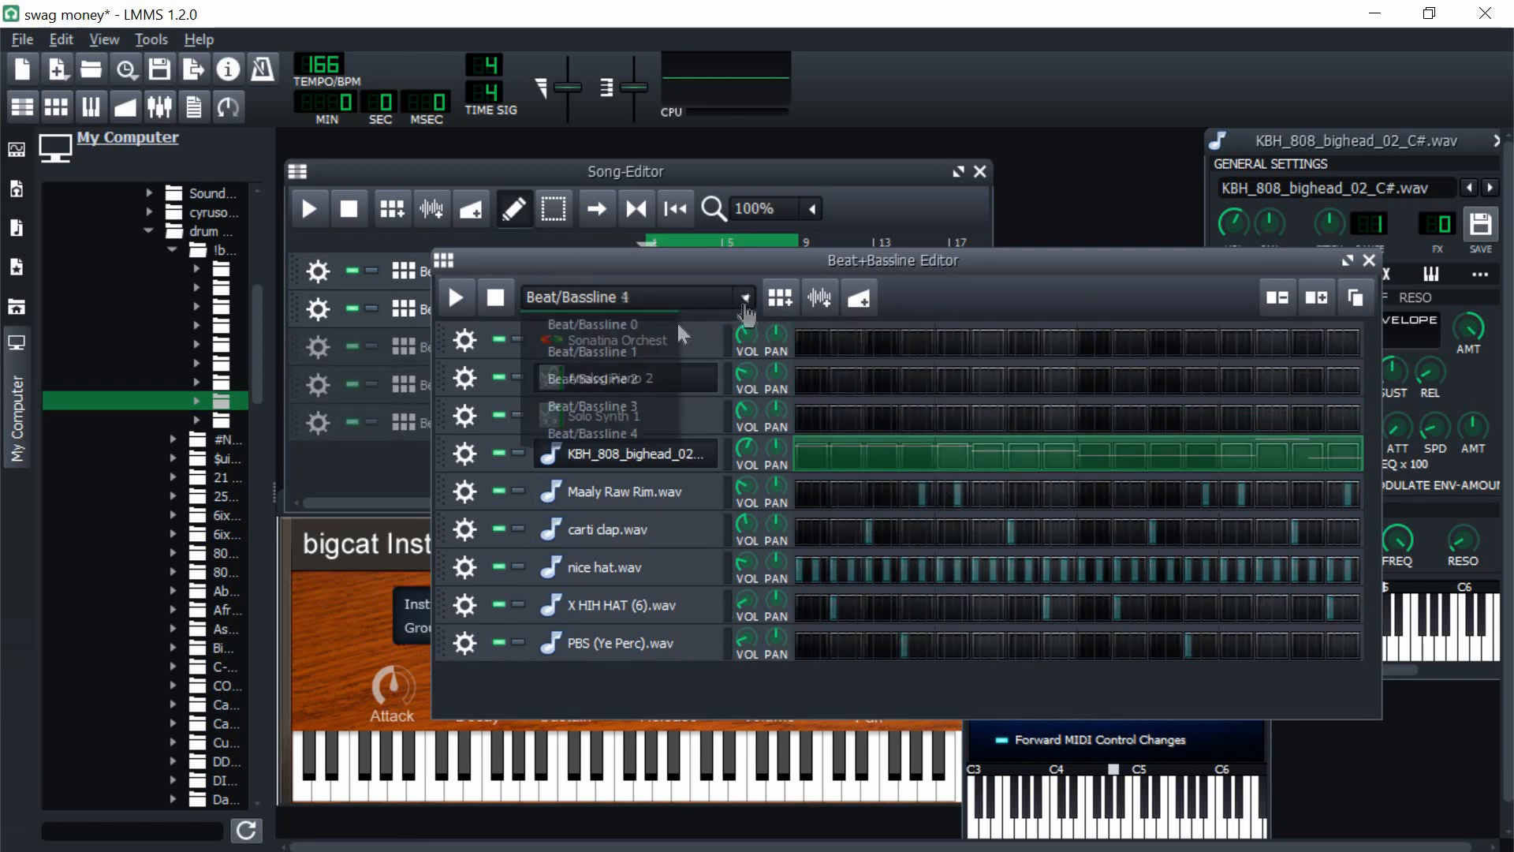
click(666, 406)
click(744, 300)
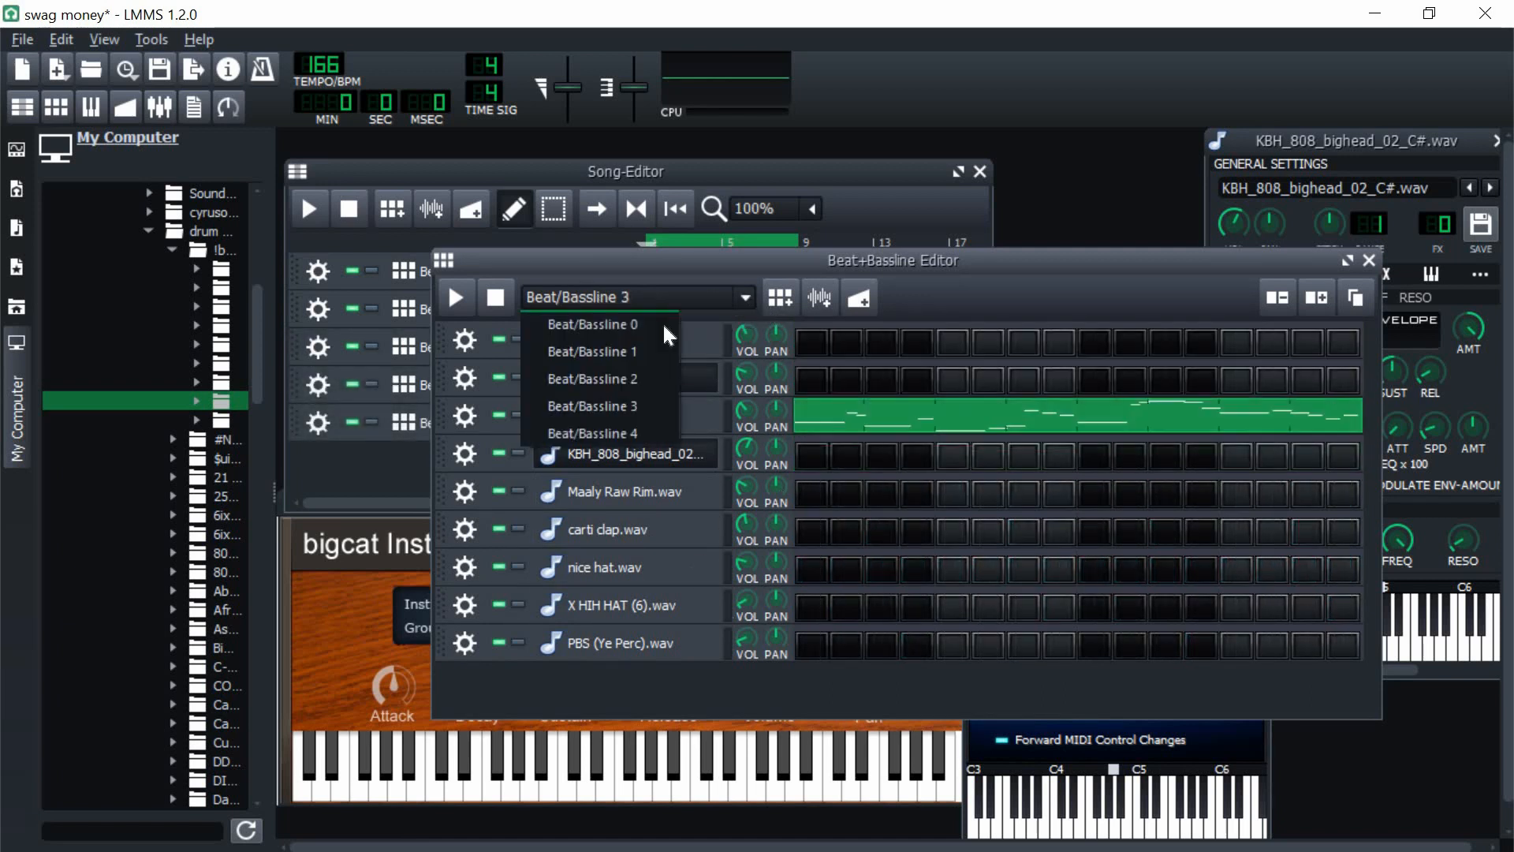
click(663, 351)
click(780, 297)
click(745, 297)
click(662, 351)
click(1010, 531)
click(1152, 531)
click(779, 297)
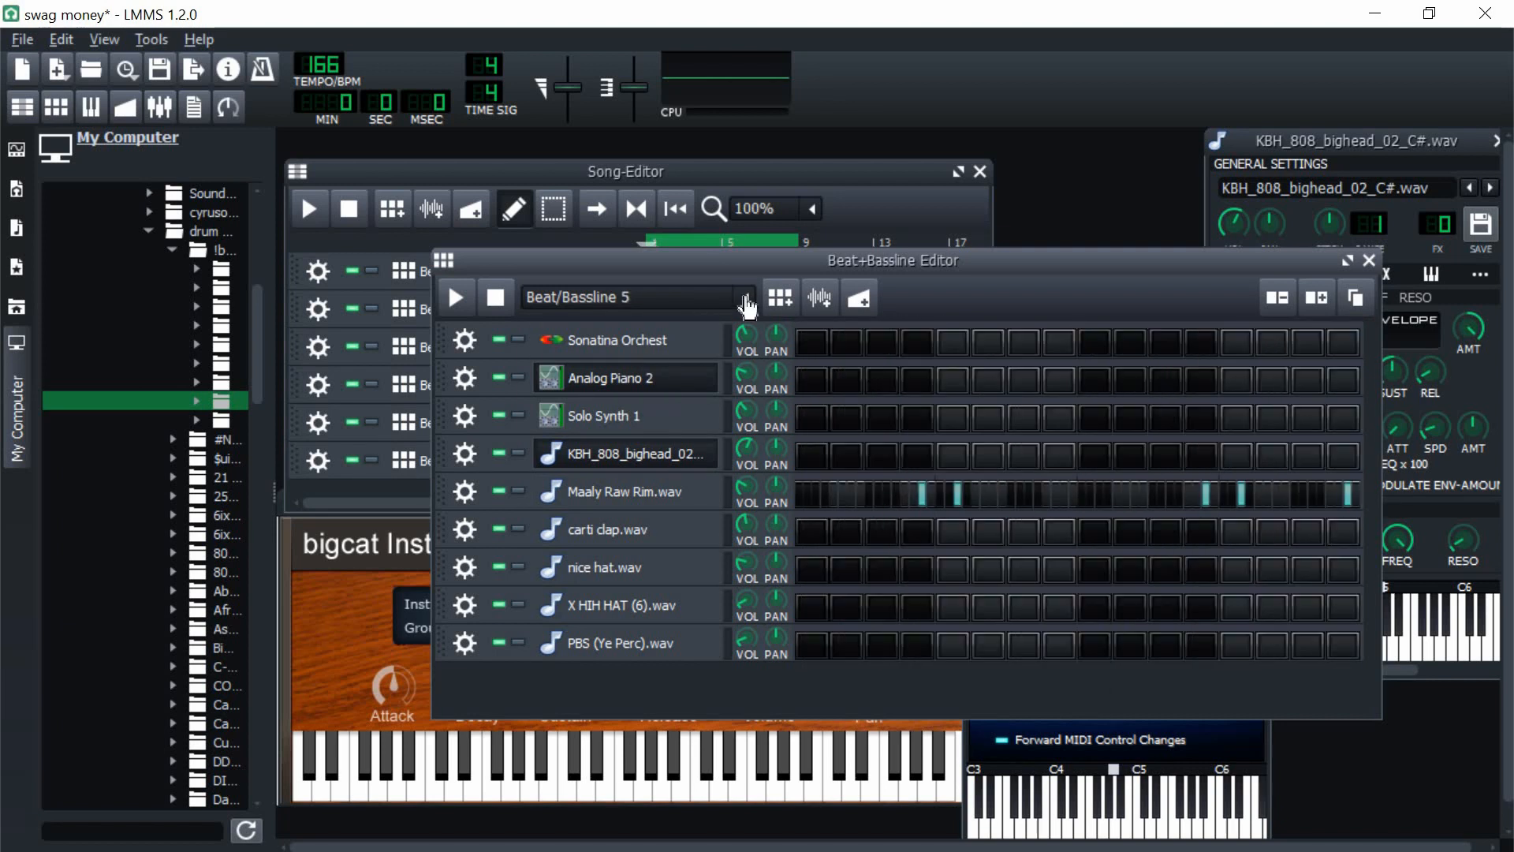
Step: Move the carti clap, nice hat, X HIH HAT and PBS perc patterns out of Beat/Bassline 1 into their own new Beat/Bassline tracks
click(746, 297)
click(663, 352)
click(780, 297)
click(745, 298)
click(660, 352)
right_click(828, 611)
click(780, 297)
right_click(830, 638)
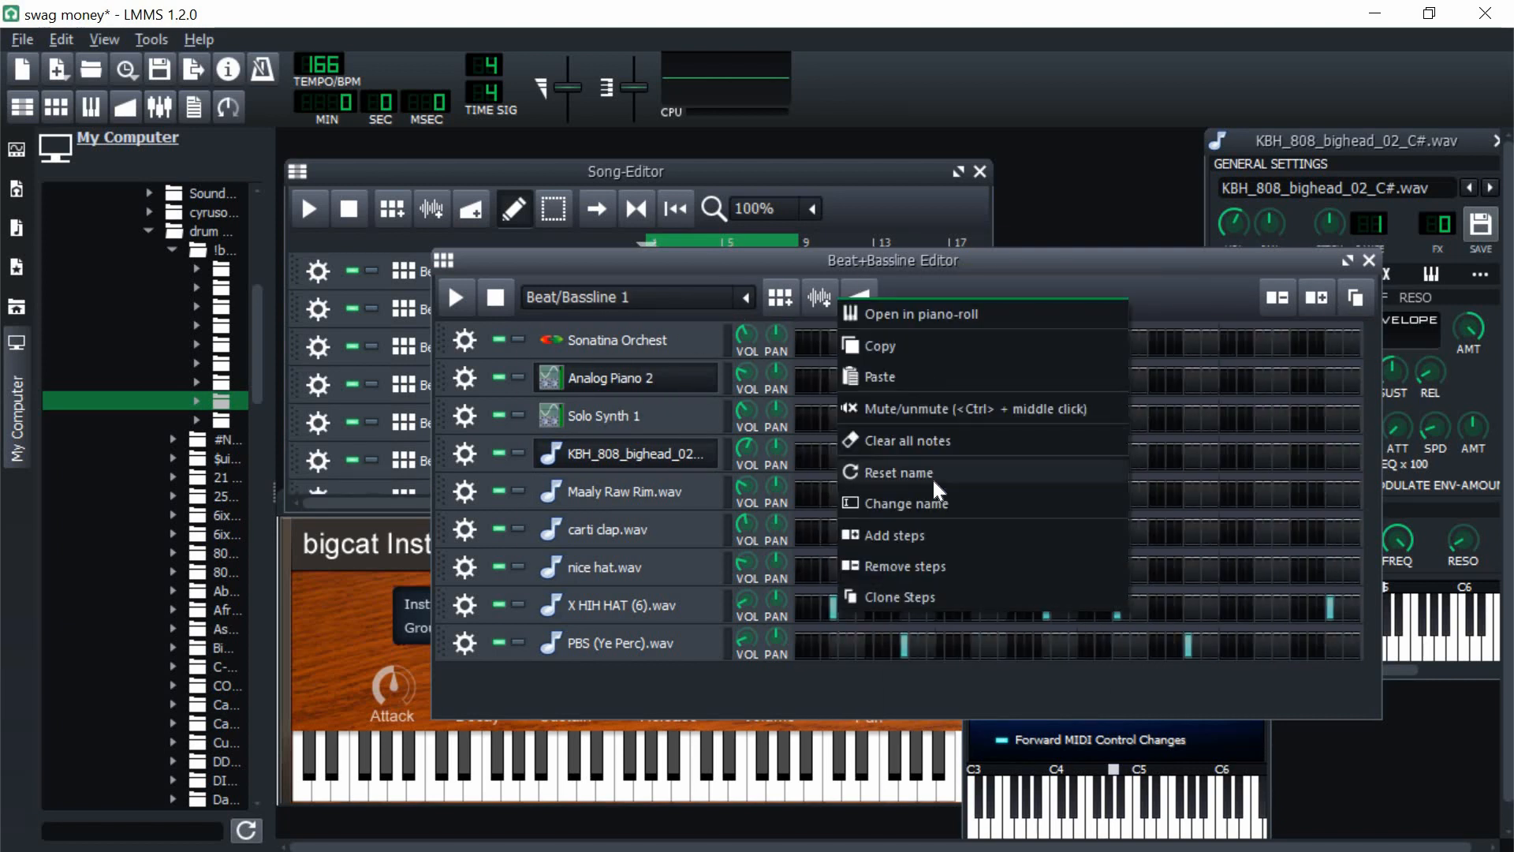
click(884, 345)
click(780, 297)
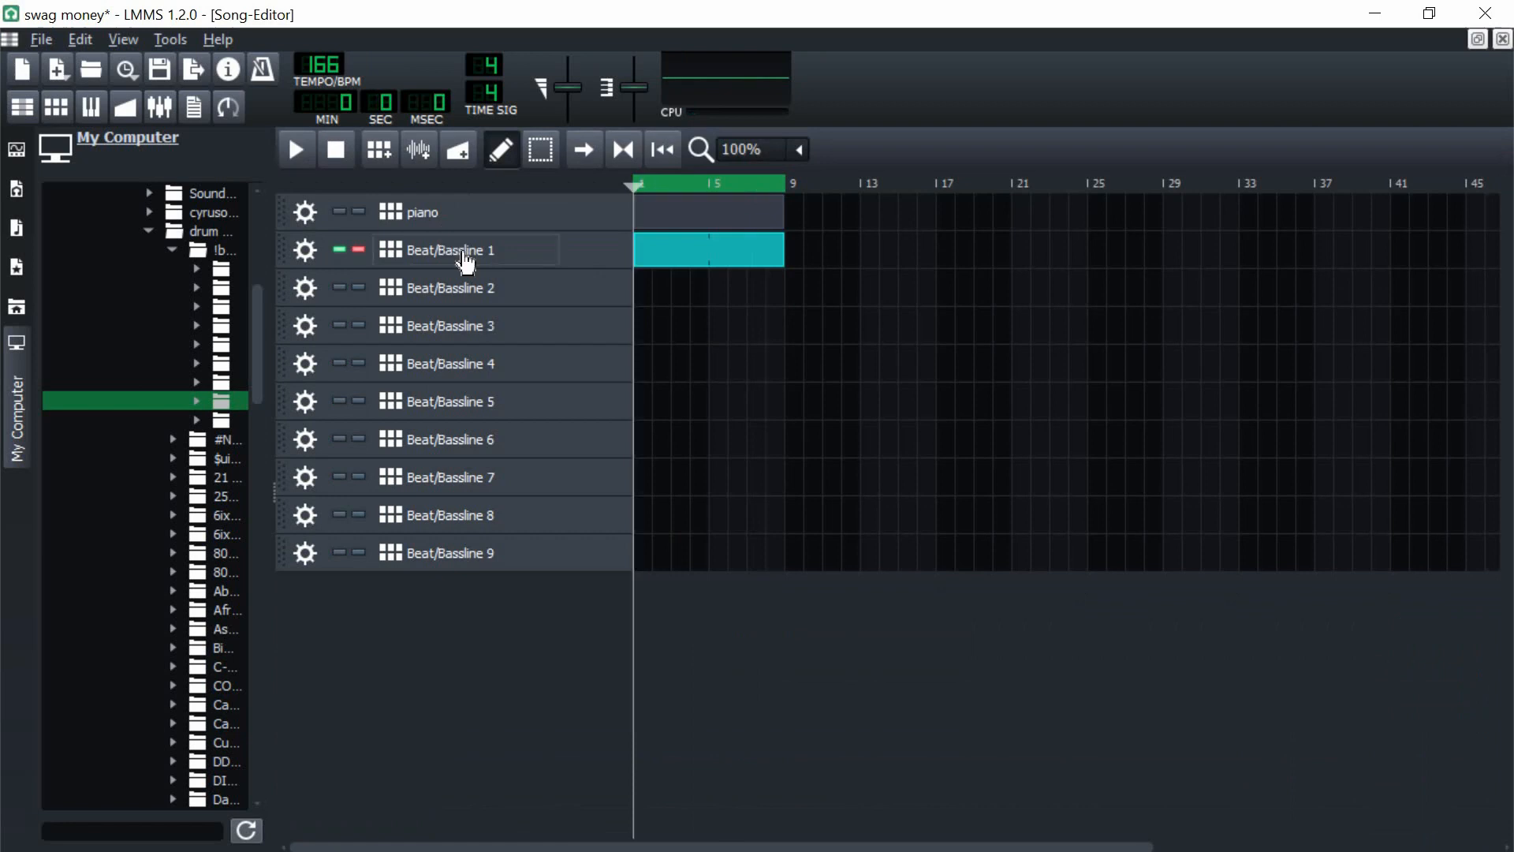
Step: Maximize the Song-Editor, name the tracks piano, synth keys, flute lead, 808, rim, clap, hihat, o hat and perc, and give each an eight-bar clip
click(465, 260)
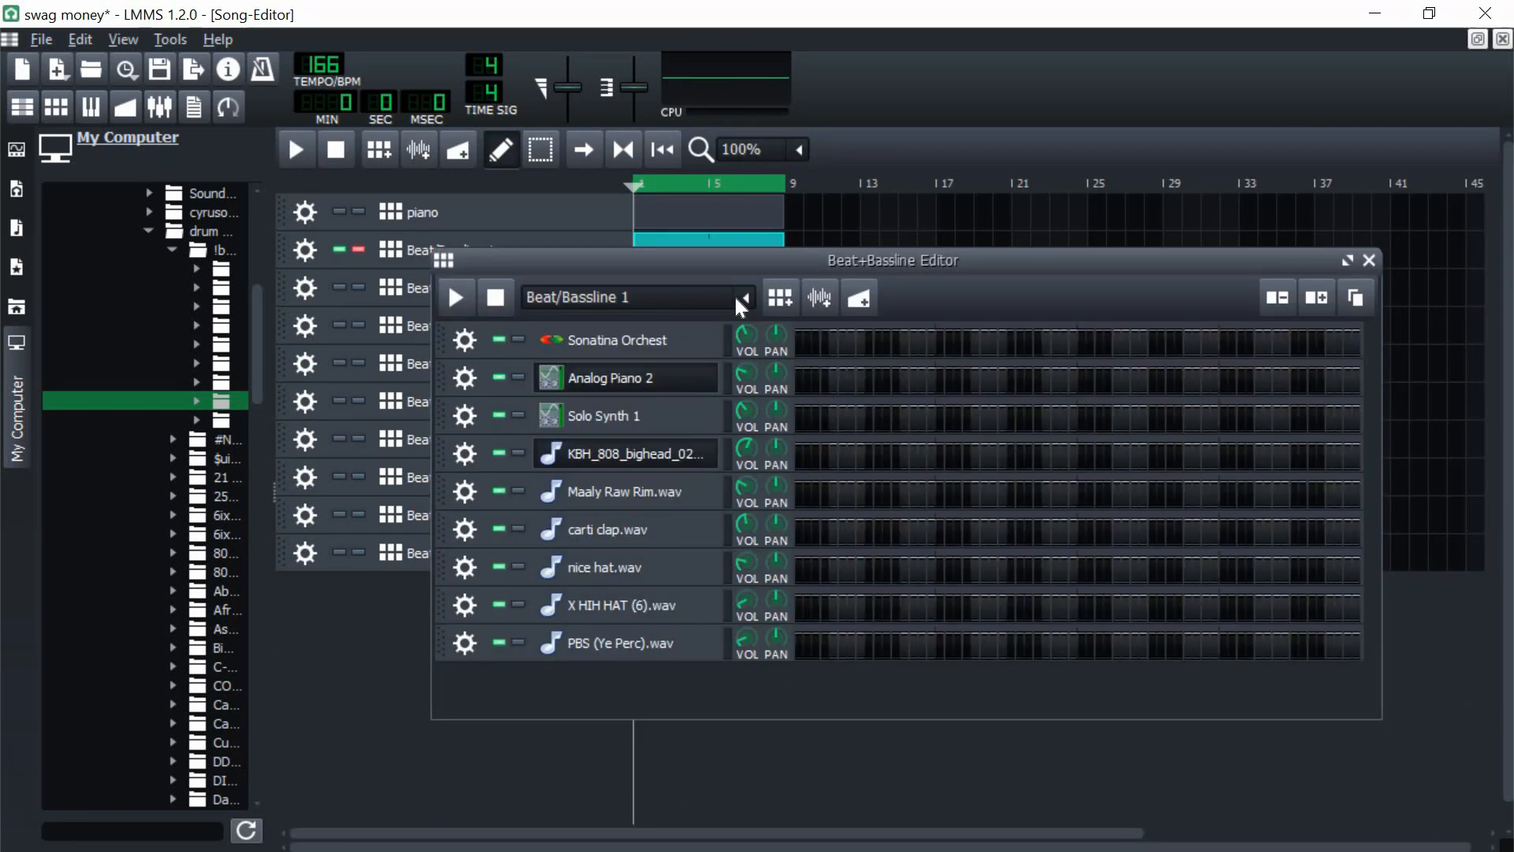
scroll(735, 295, up, 1)
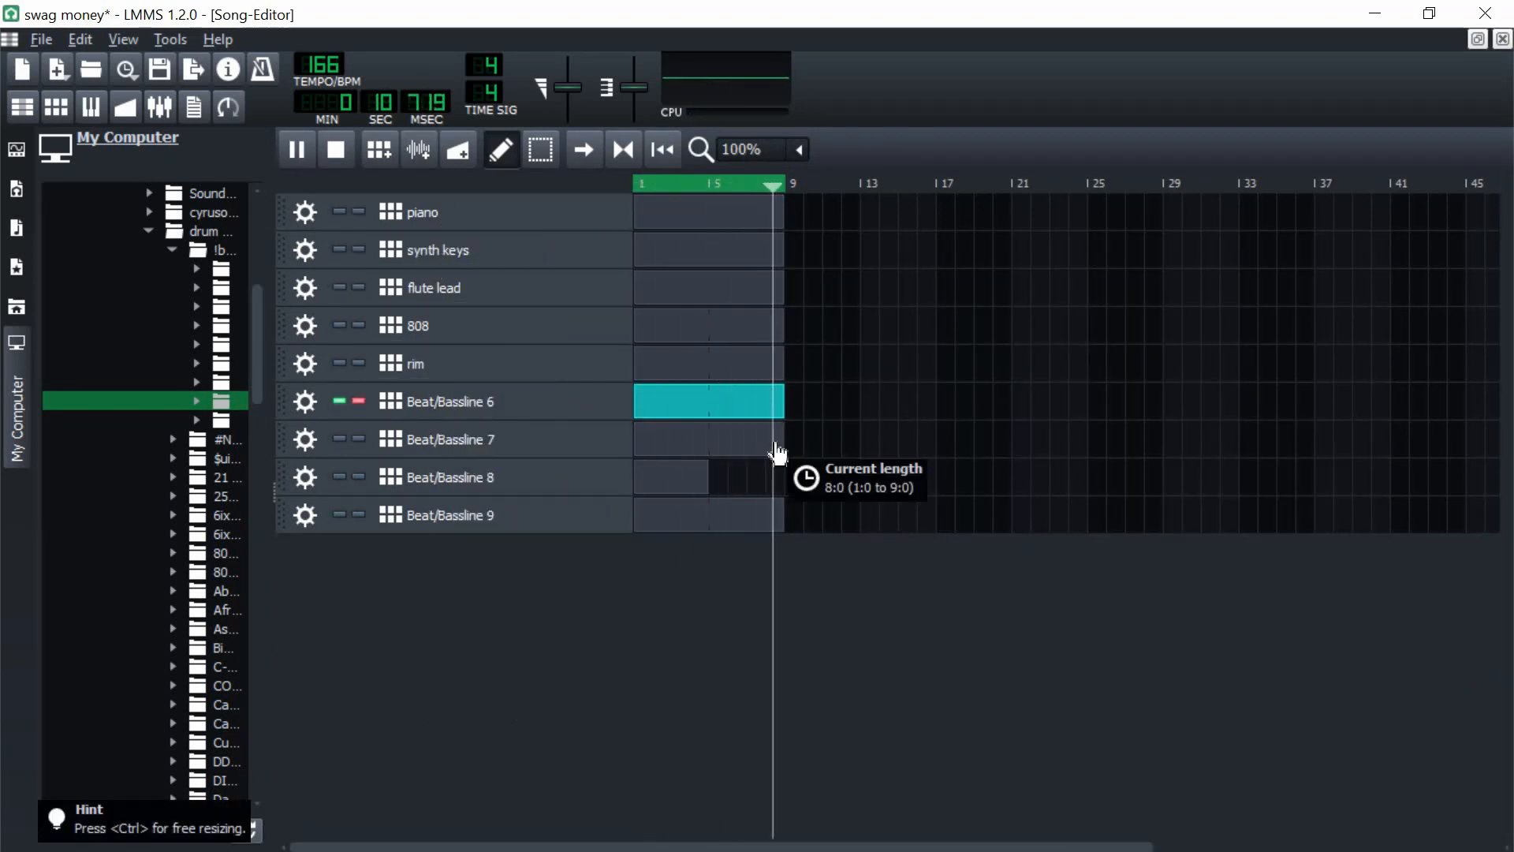
double_click(422, 515)
text(perc)
key(Return)
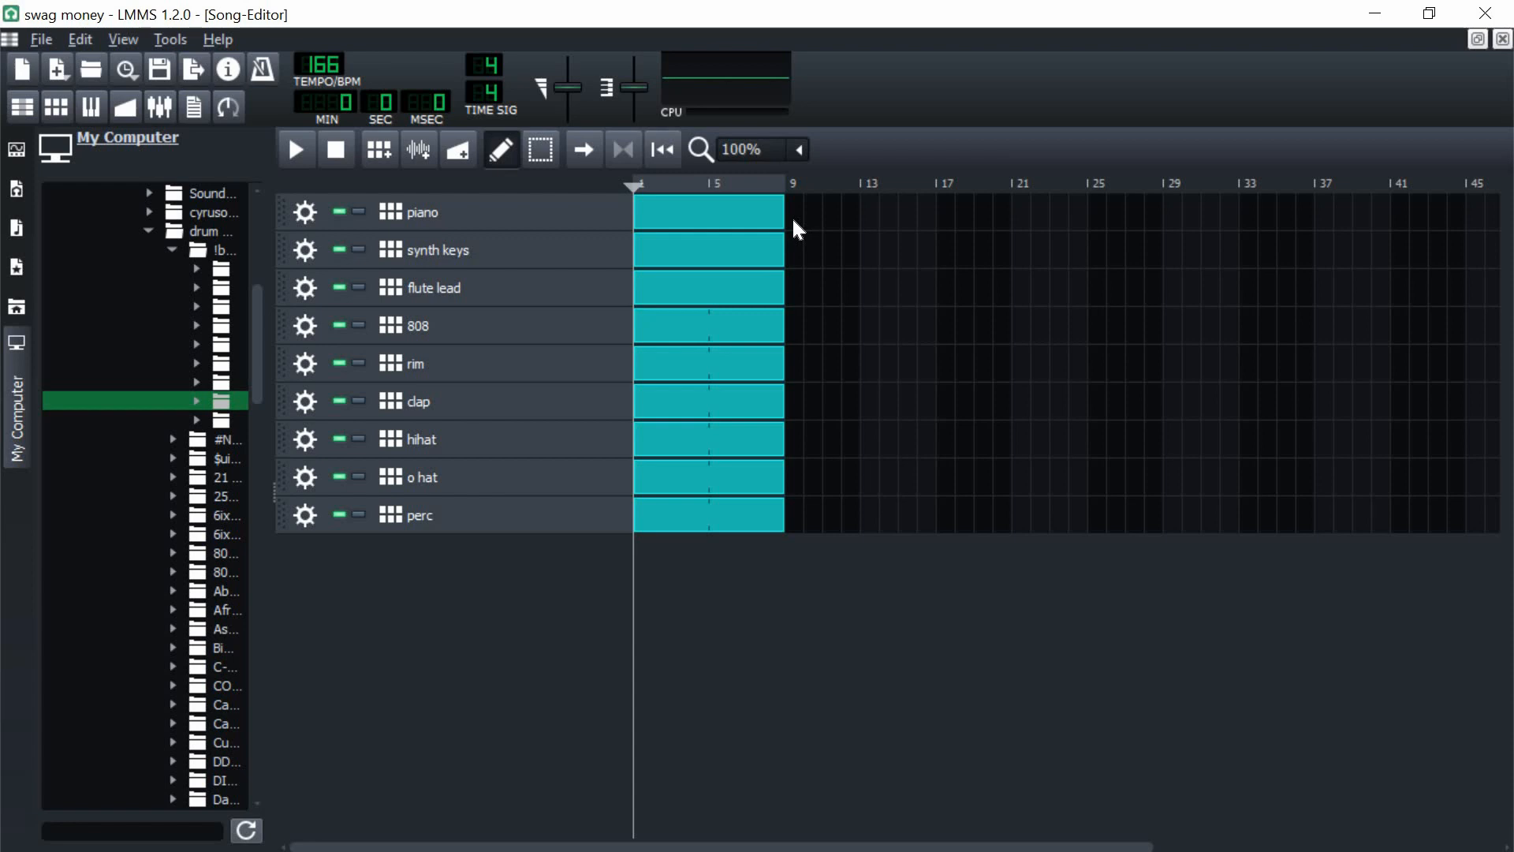
Step: Move the clips of all nine tracks to bar 17 and add copies of them at bars 25, 33 and 41
click(741, 294)
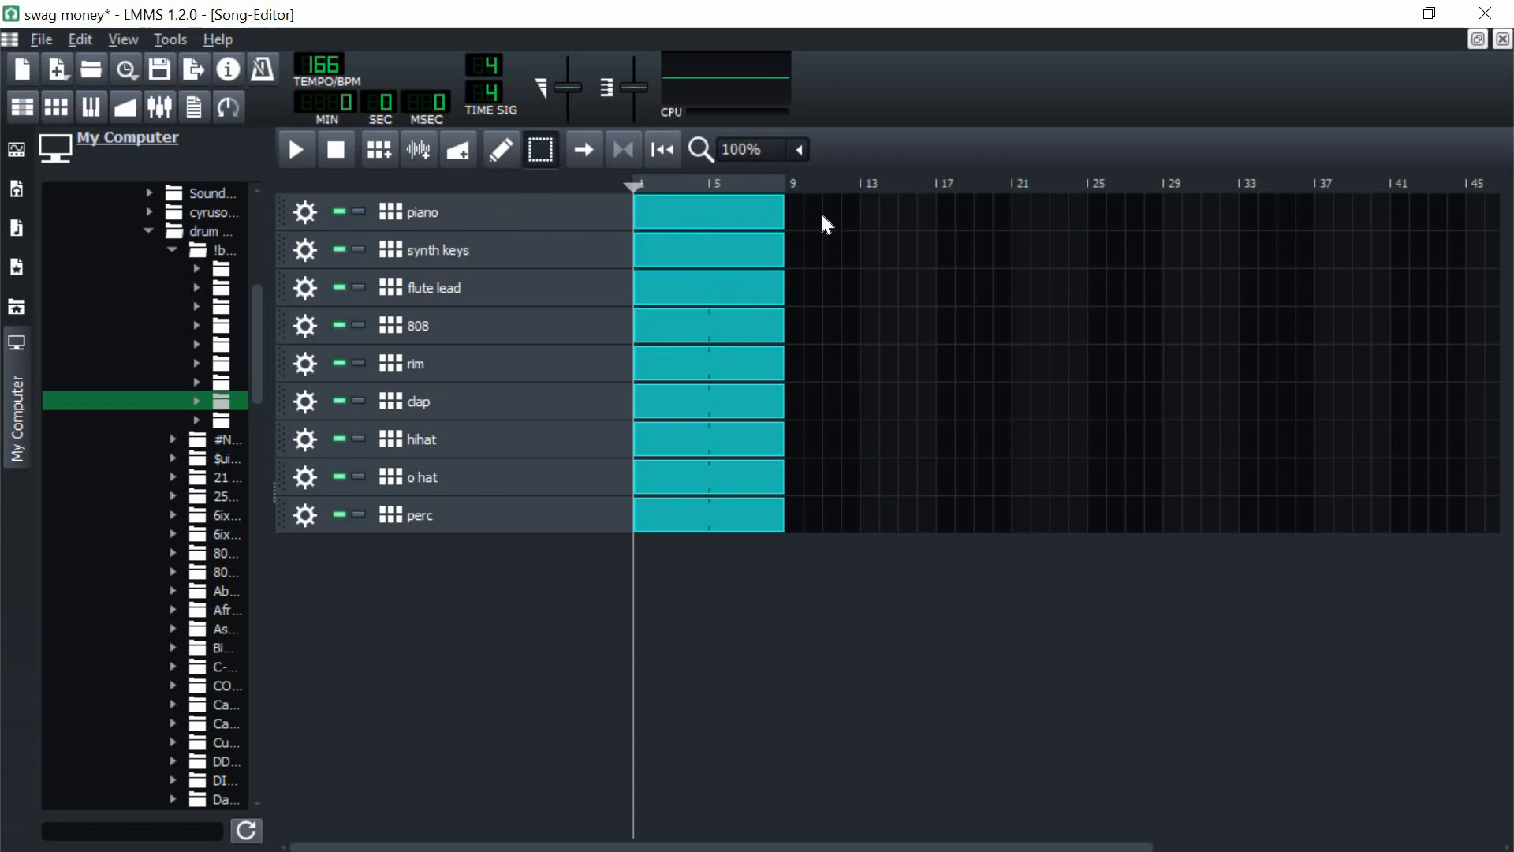
drag(814, 209, 986, 476)
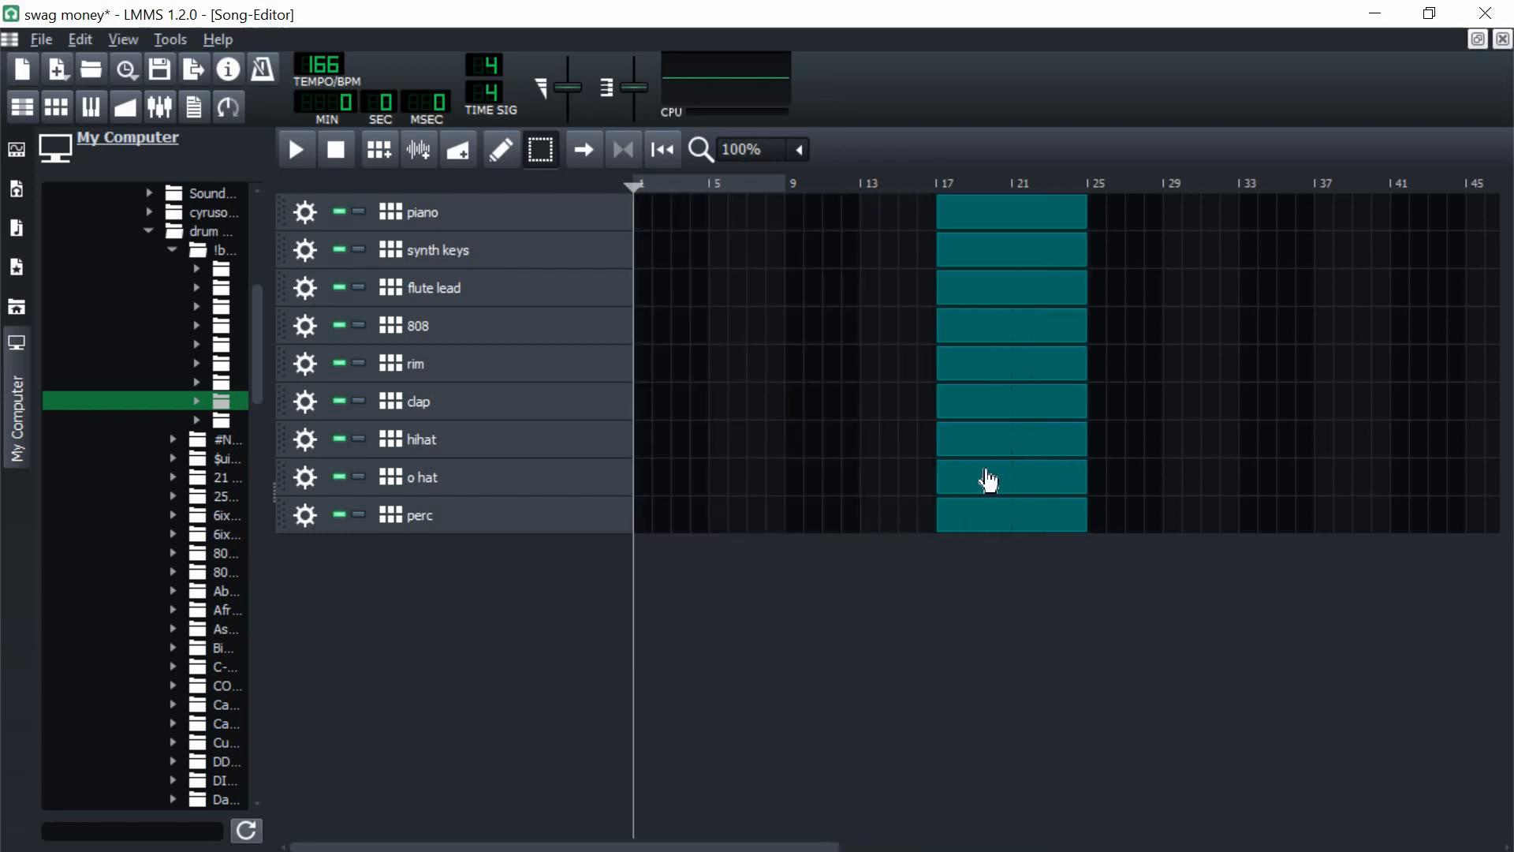
drag(1115, 418, 1261, 410)
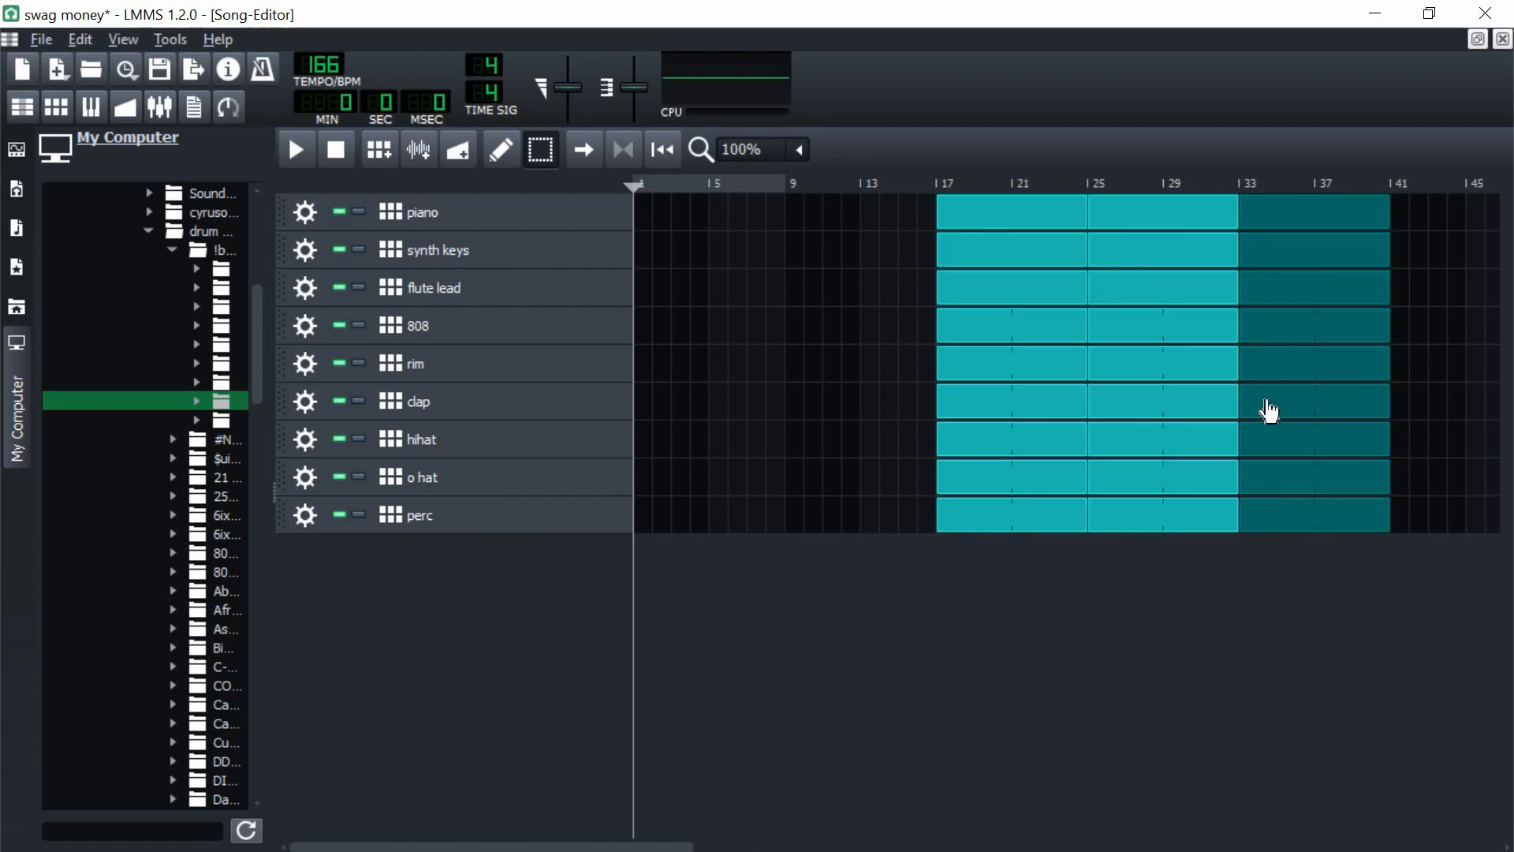
ctrl+drag(1394, 418, 1384, 412)
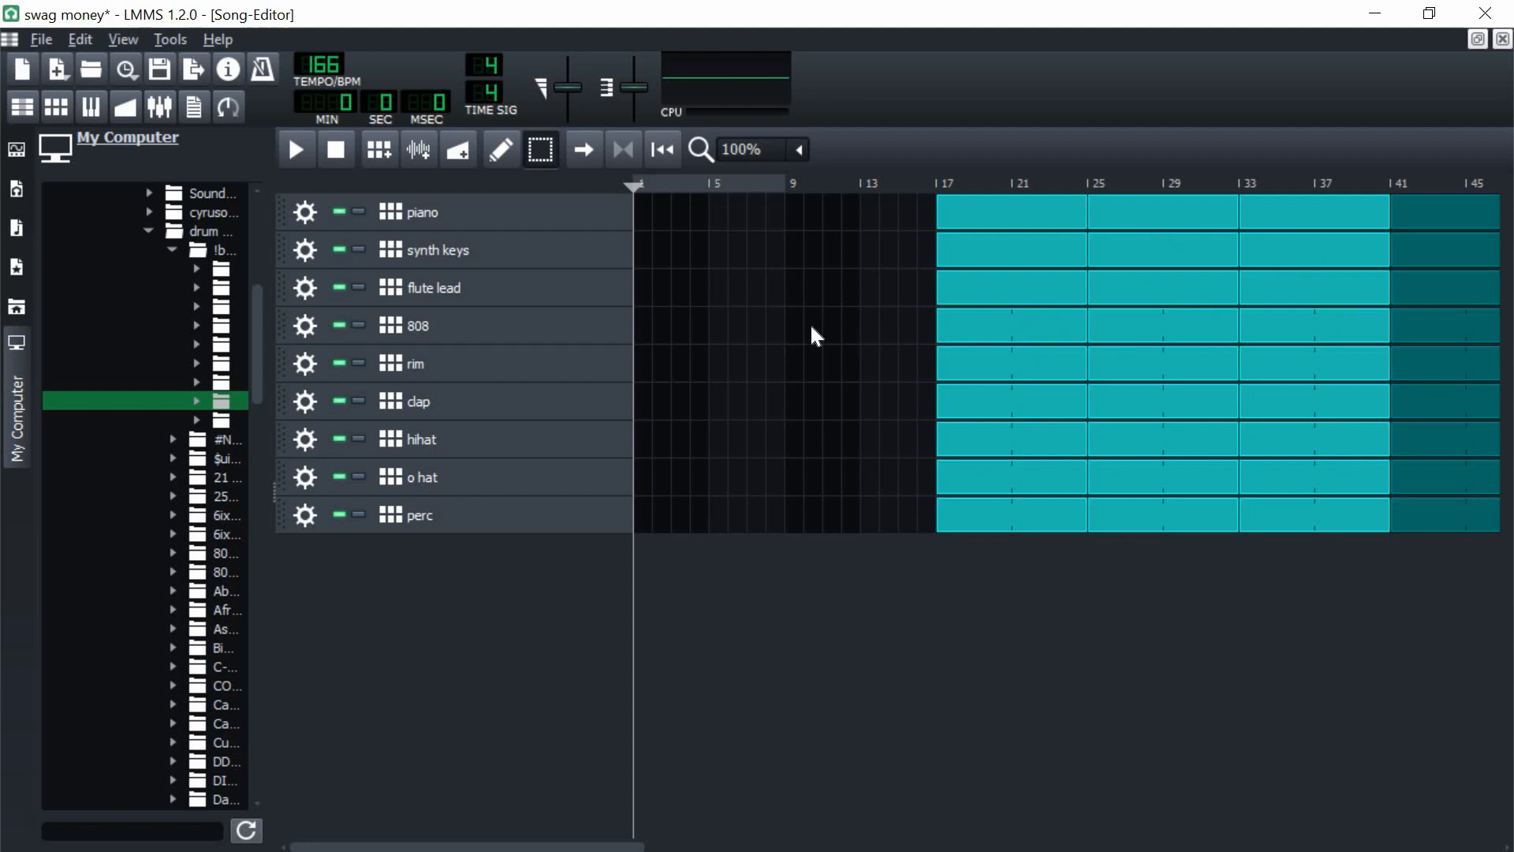
click(882, 312)
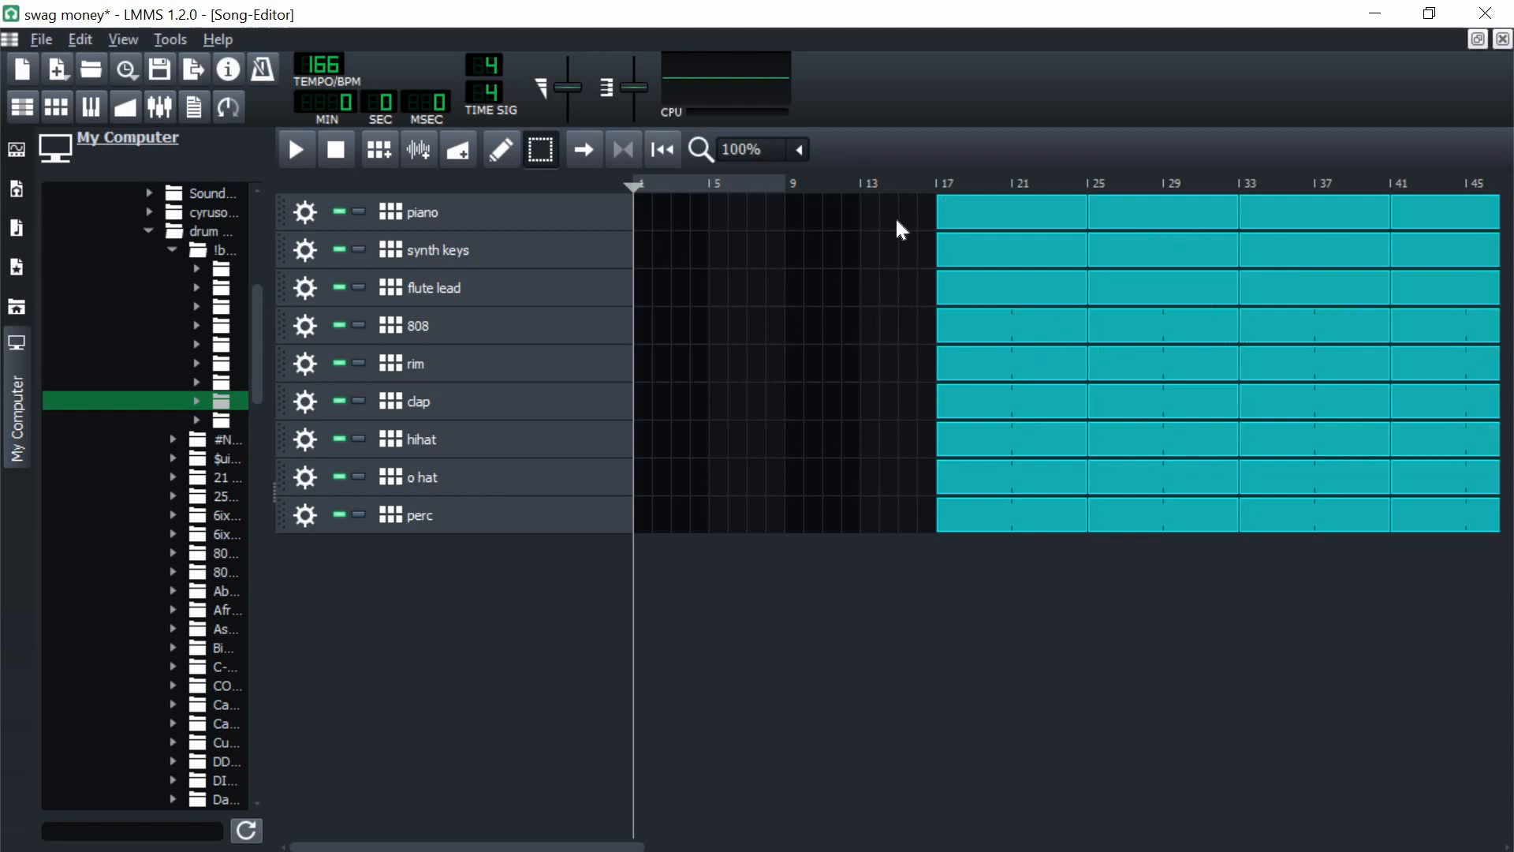
Step: Copy the piano clip to bars 1 and 9 and the synth keys clip to bar 9
drag(896, 216, 982, 227)
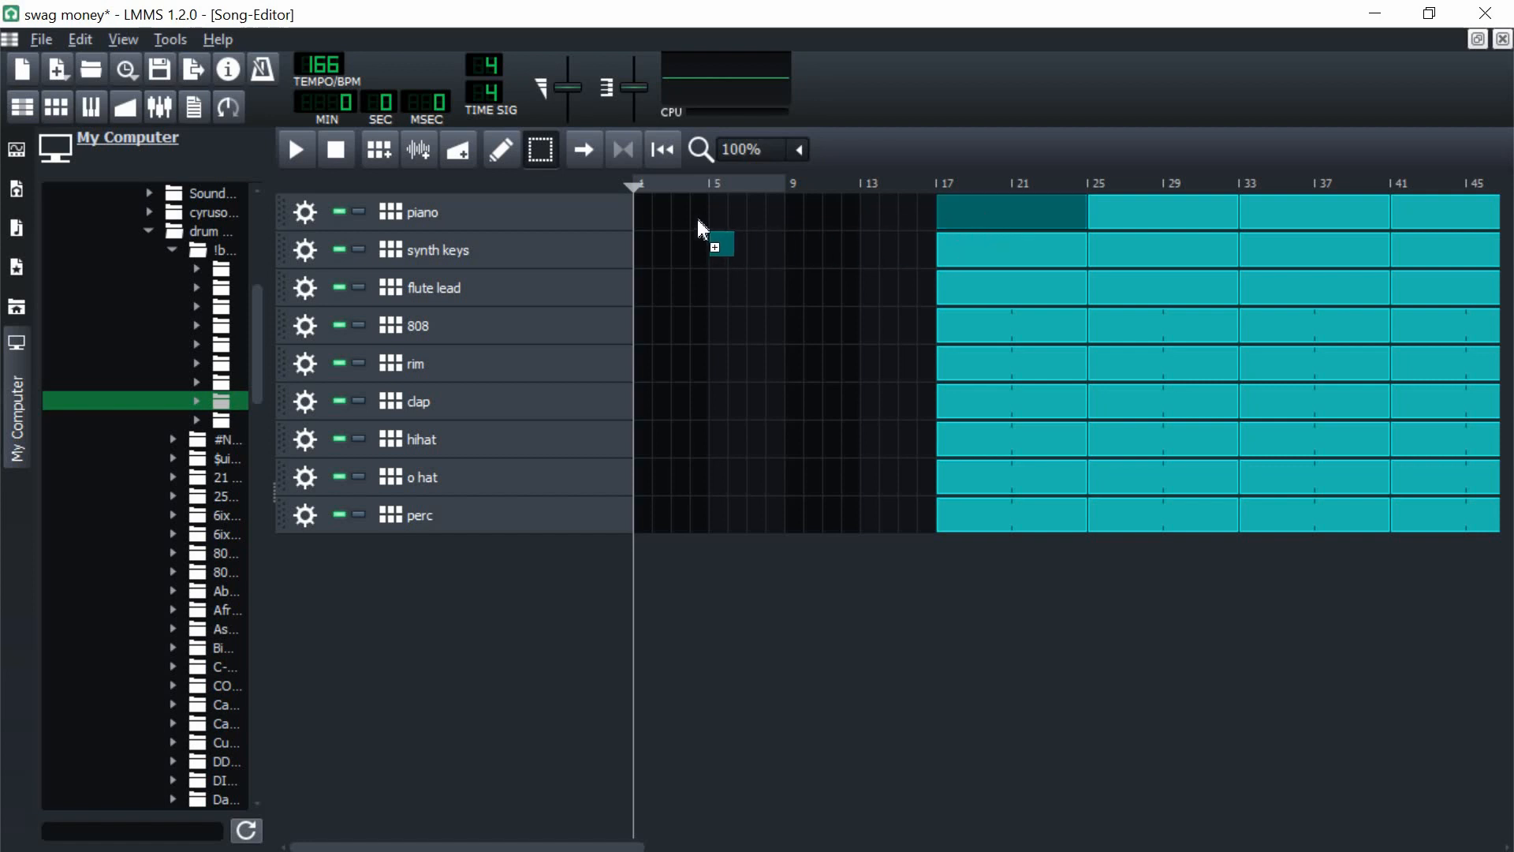
drag(817, 221, 645, 214)
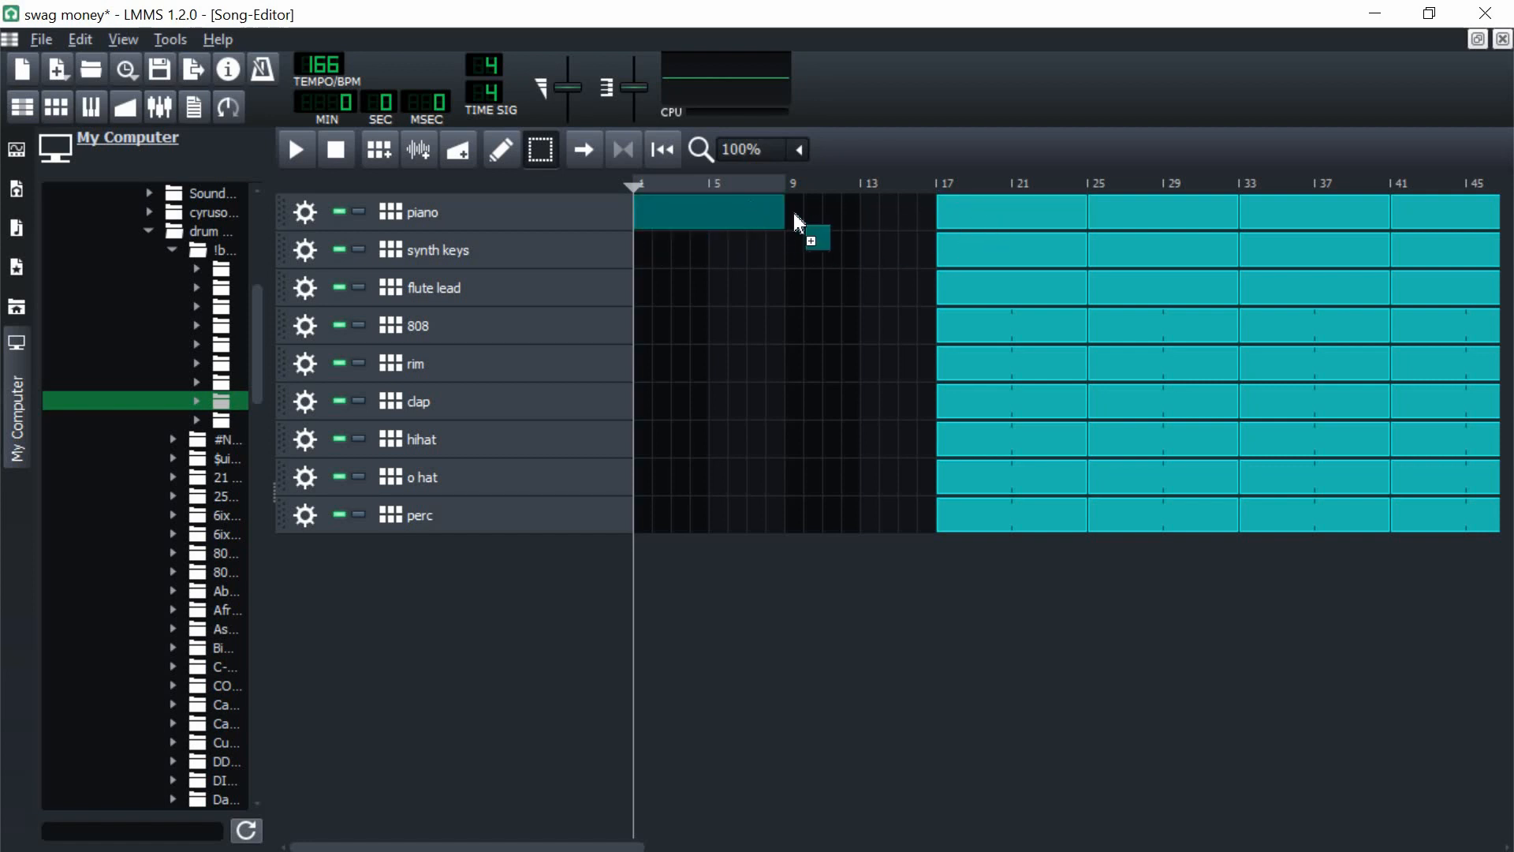
drag(795, 213, 982, 259)
drag(982, 259, 788, 248)
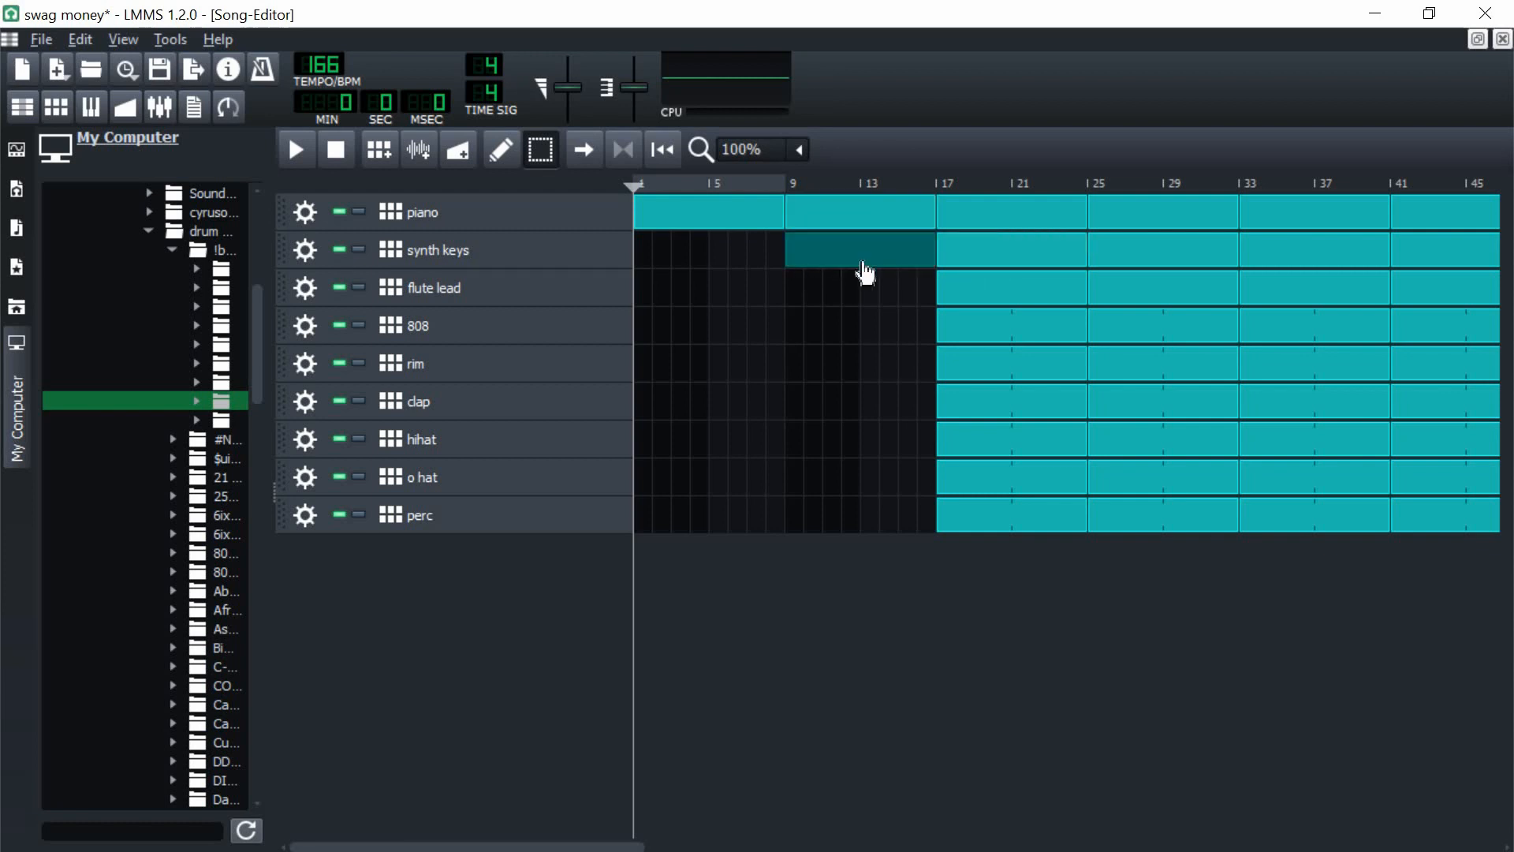
Step: Delete the piano clip at bar 9 and copy the flute lead, clap and hihat clips from bar 17 to bar 9
right_click(817, 216)
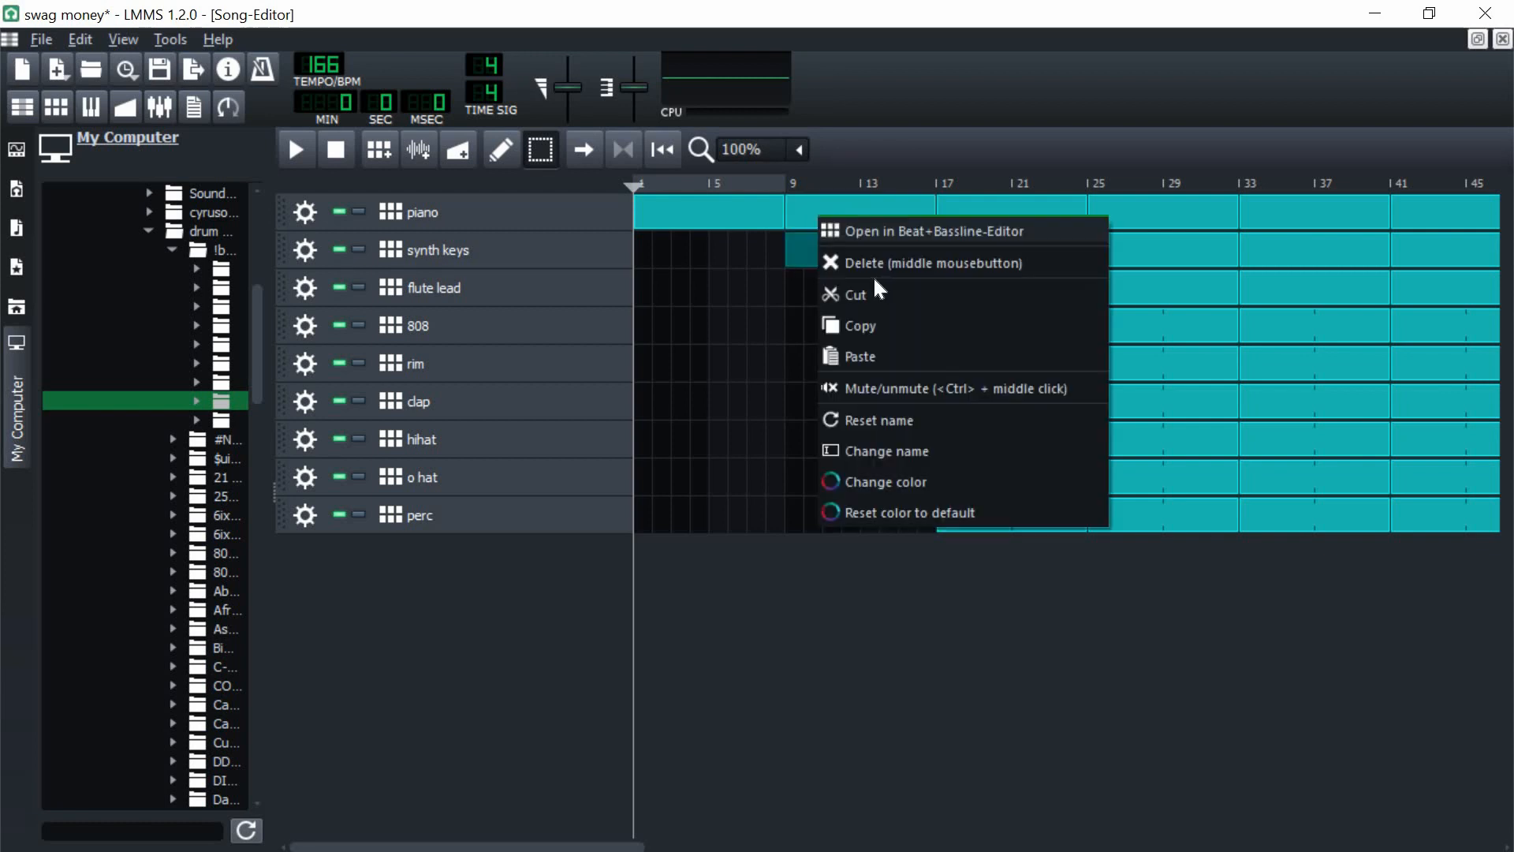
click(875, 263)
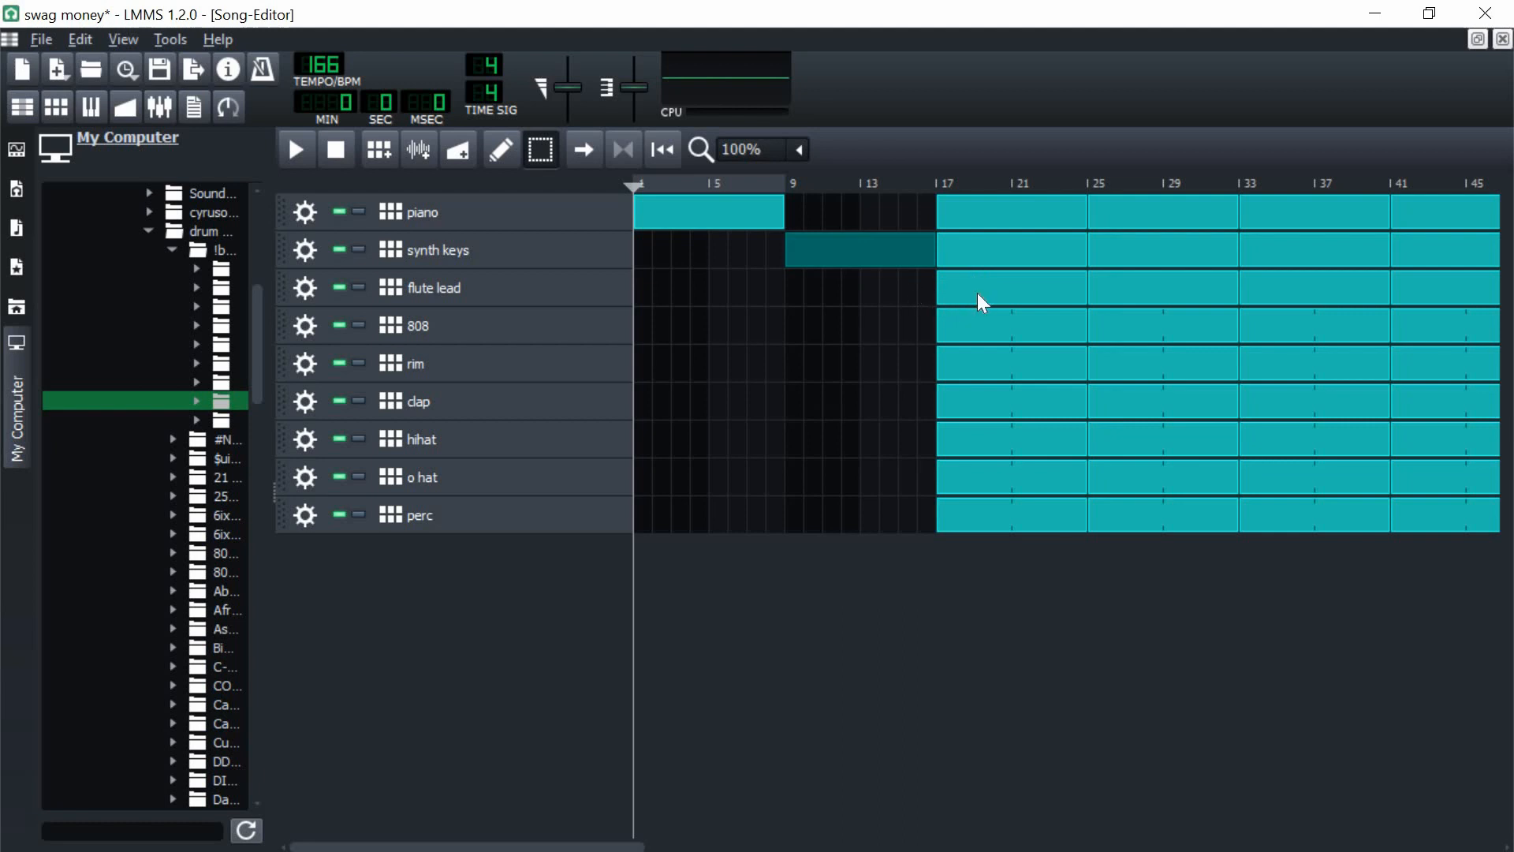
click(982, 304)
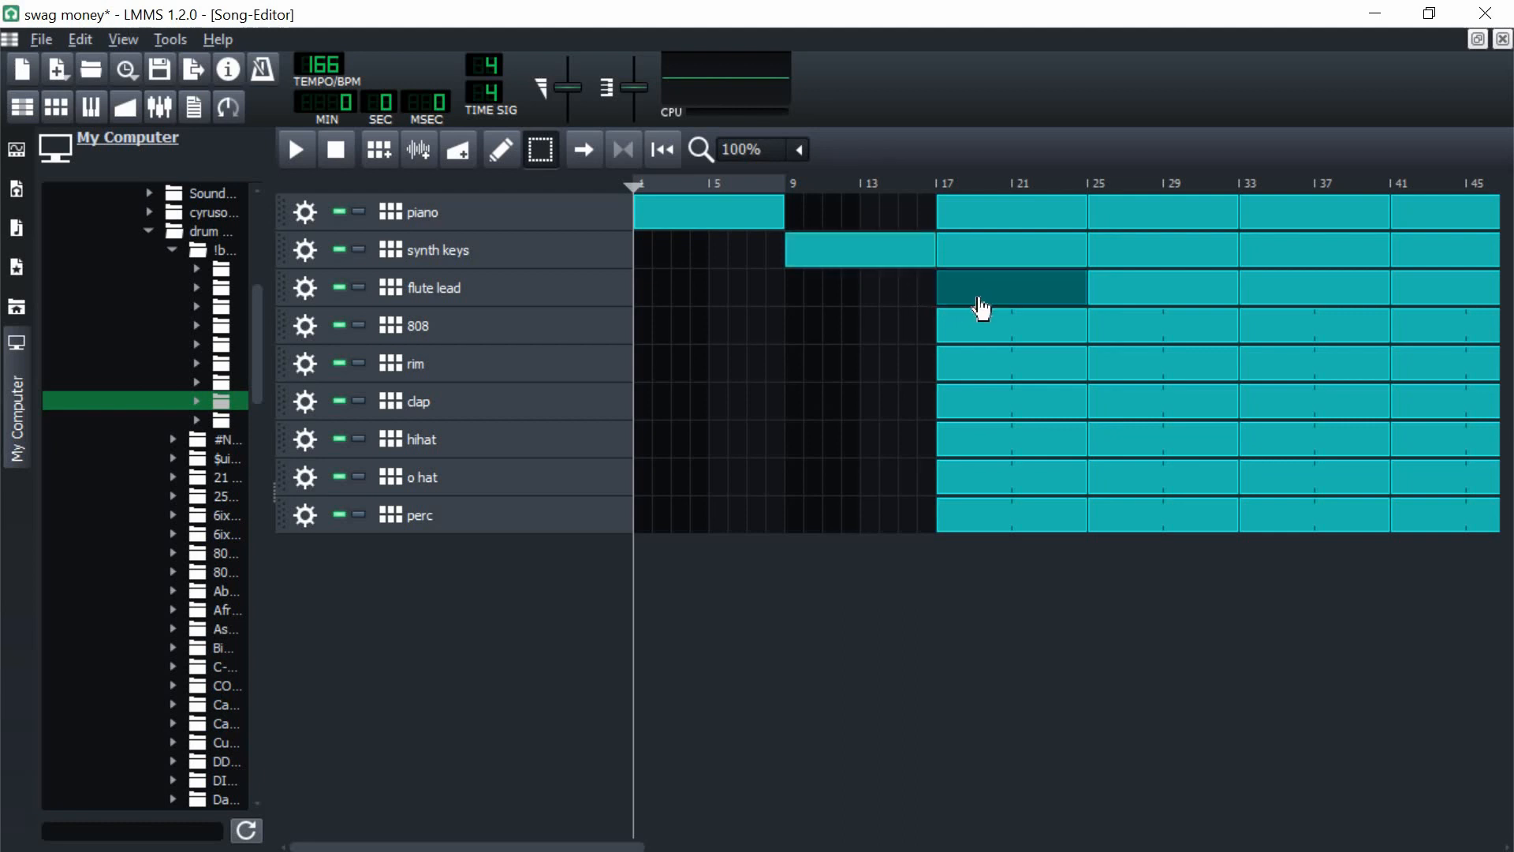
click(796, 310)
click(985, 414)
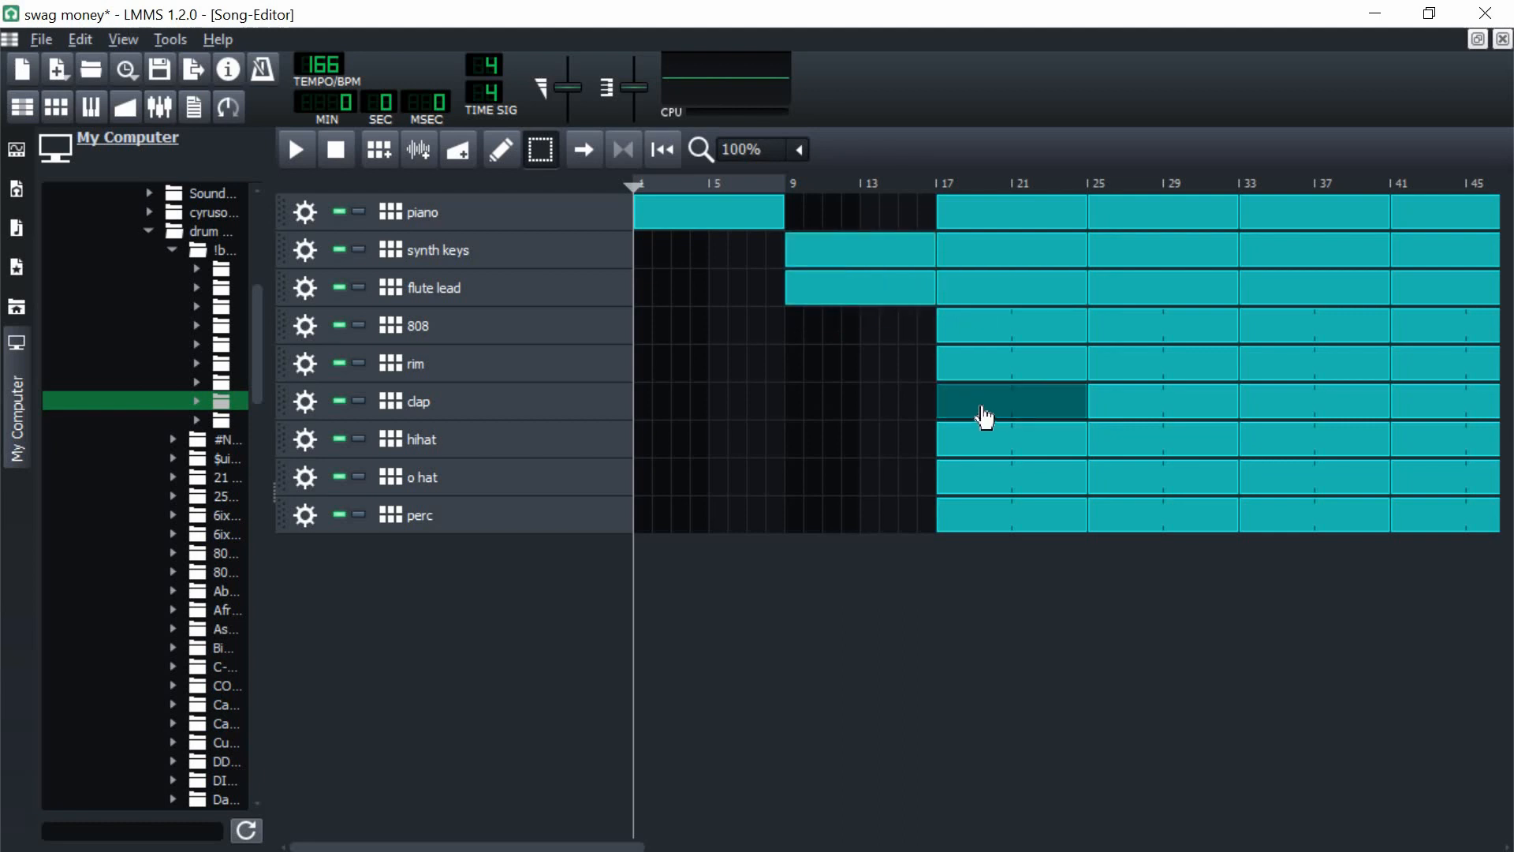
drag(798, 404, 793, 448)
click(992, 452)
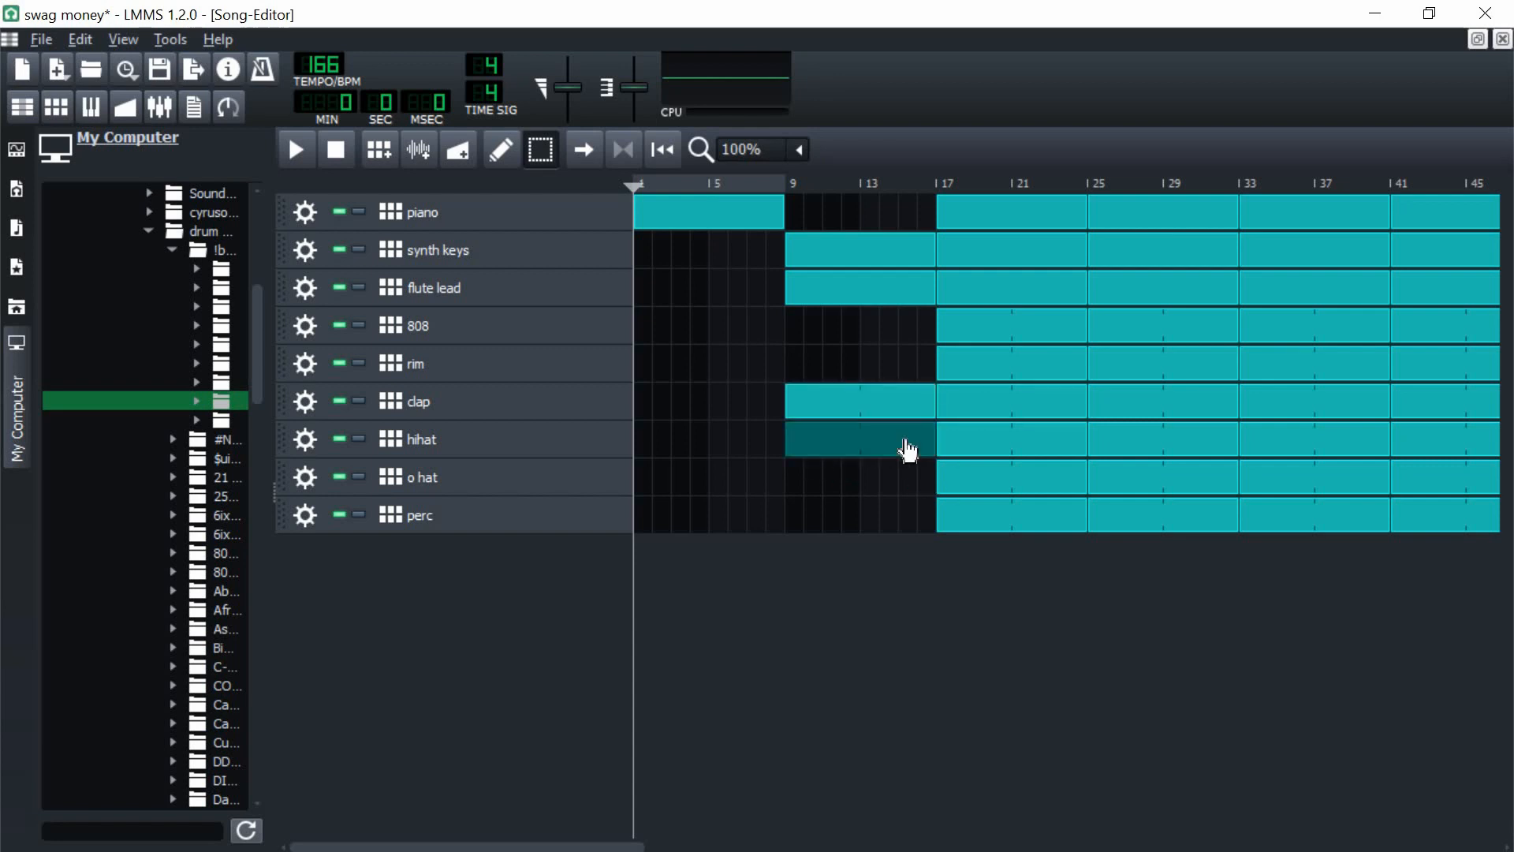
Step: Place the piano clip at bar 9 instead of bar 1, and move the synth keys clip from bar 9 to bar 1
click(788, 215)
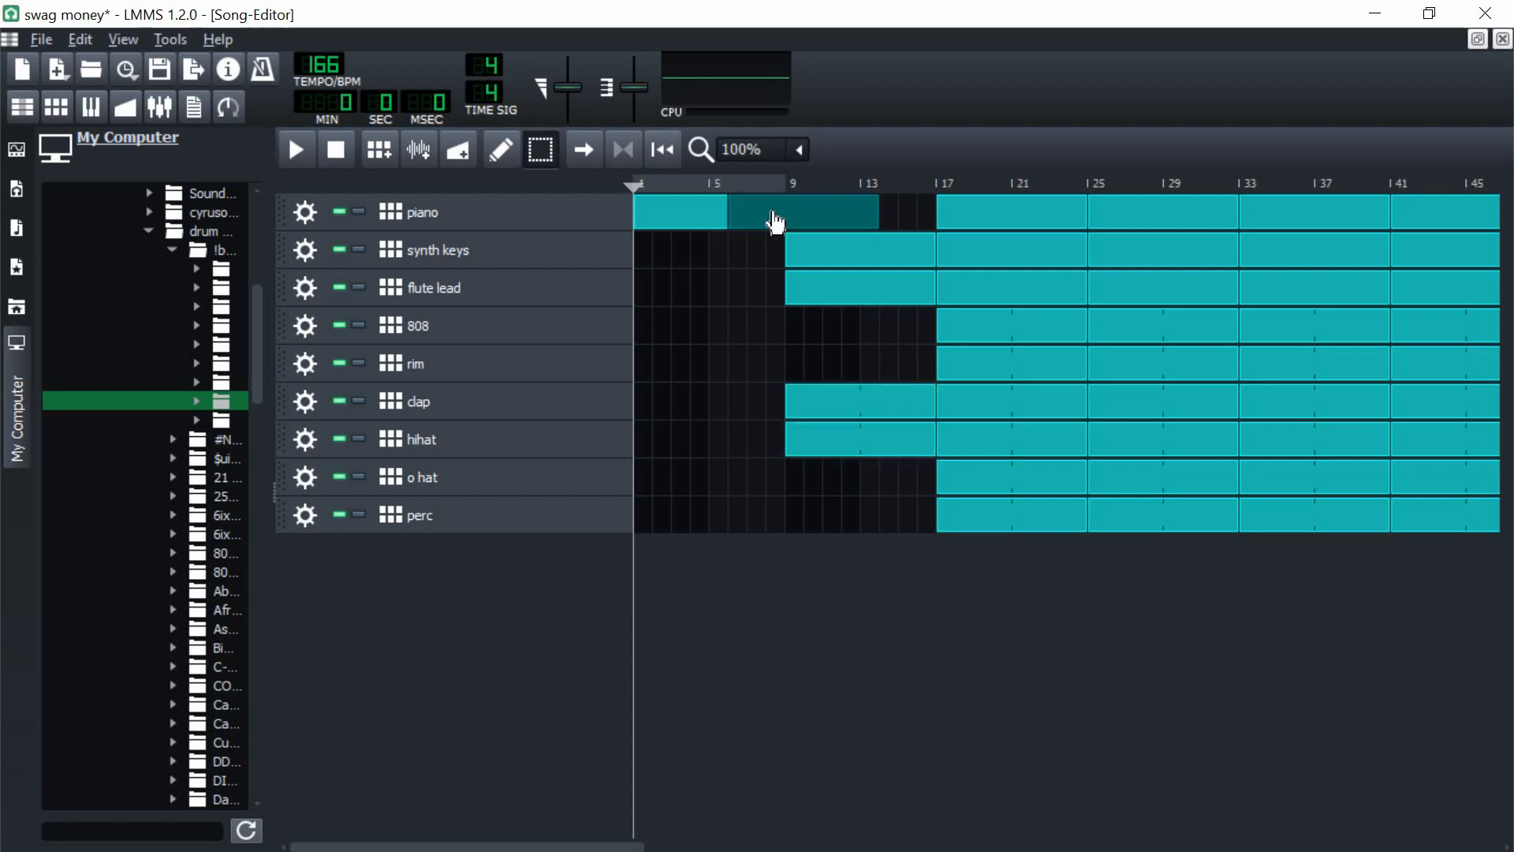
right_click(707, 220)
click(733, 264)
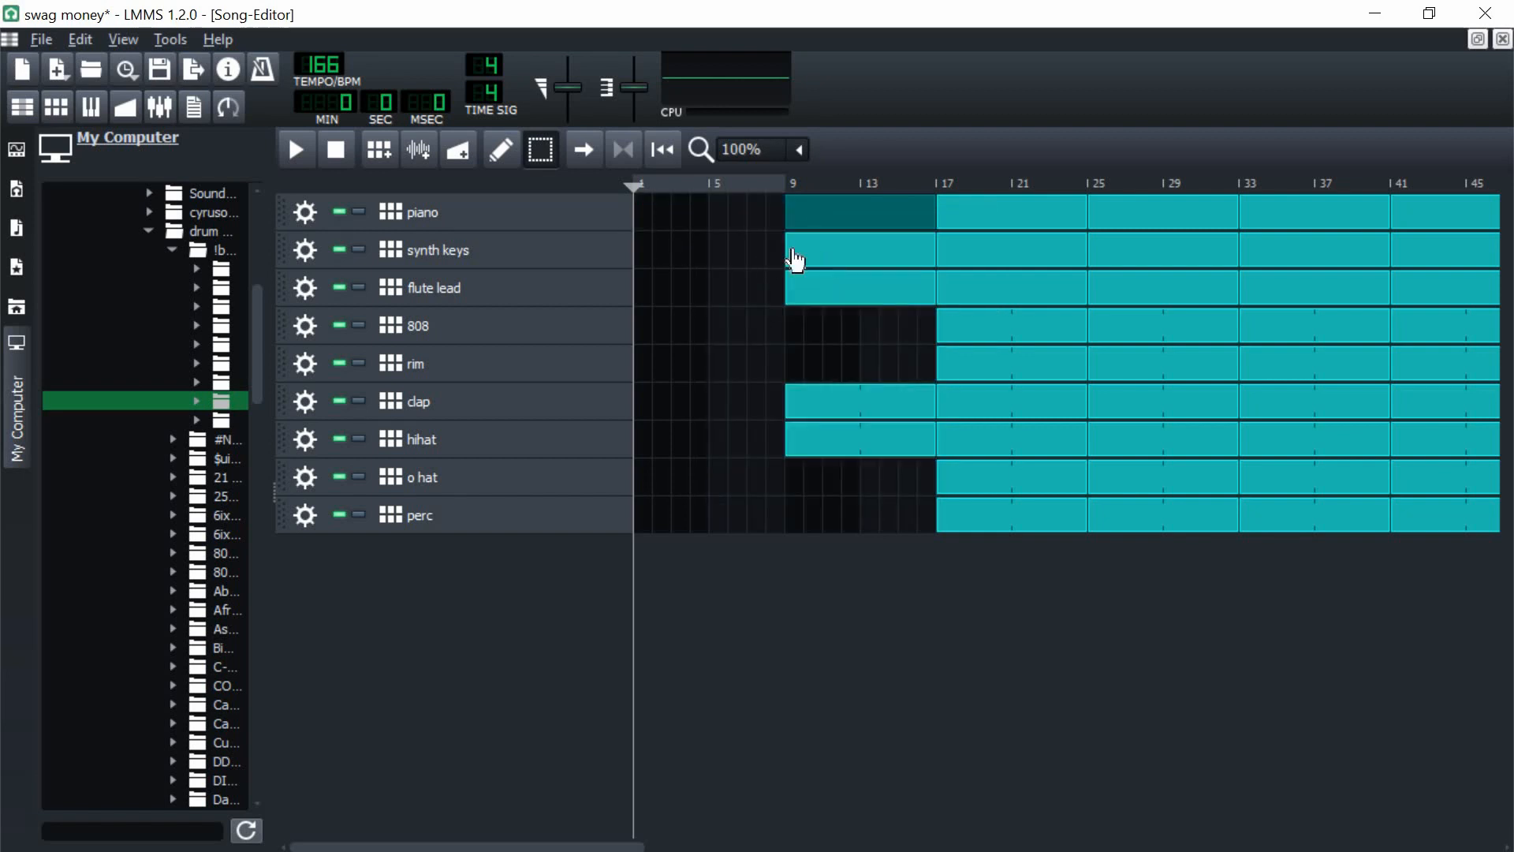
click(759, 246)
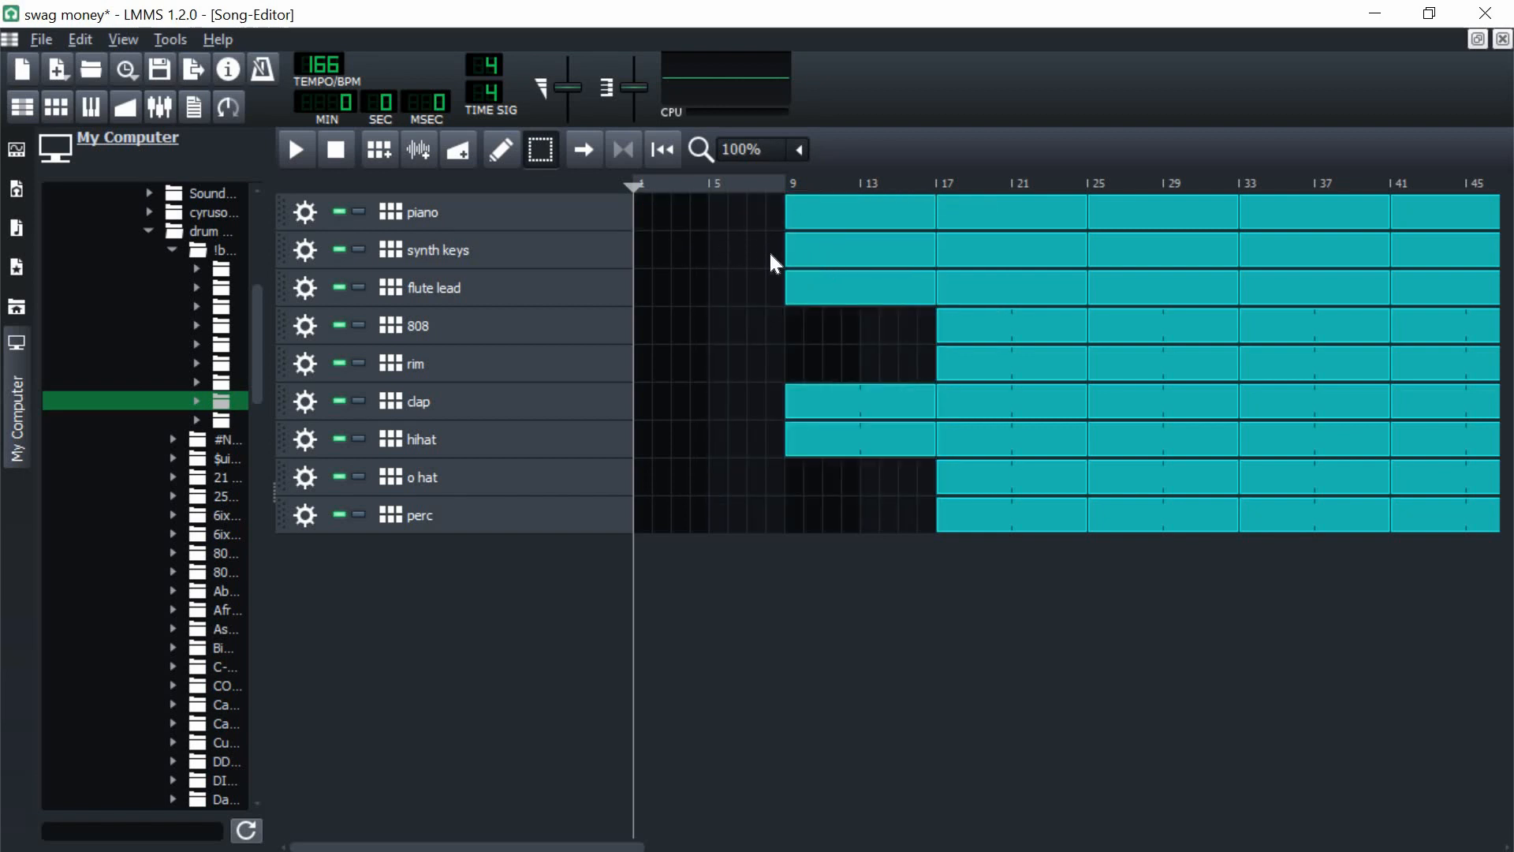
drag(788, 251, 660, 247)
Step: Play the song from about bar 6 to hear the intro up to bar 17
click(727, 186)
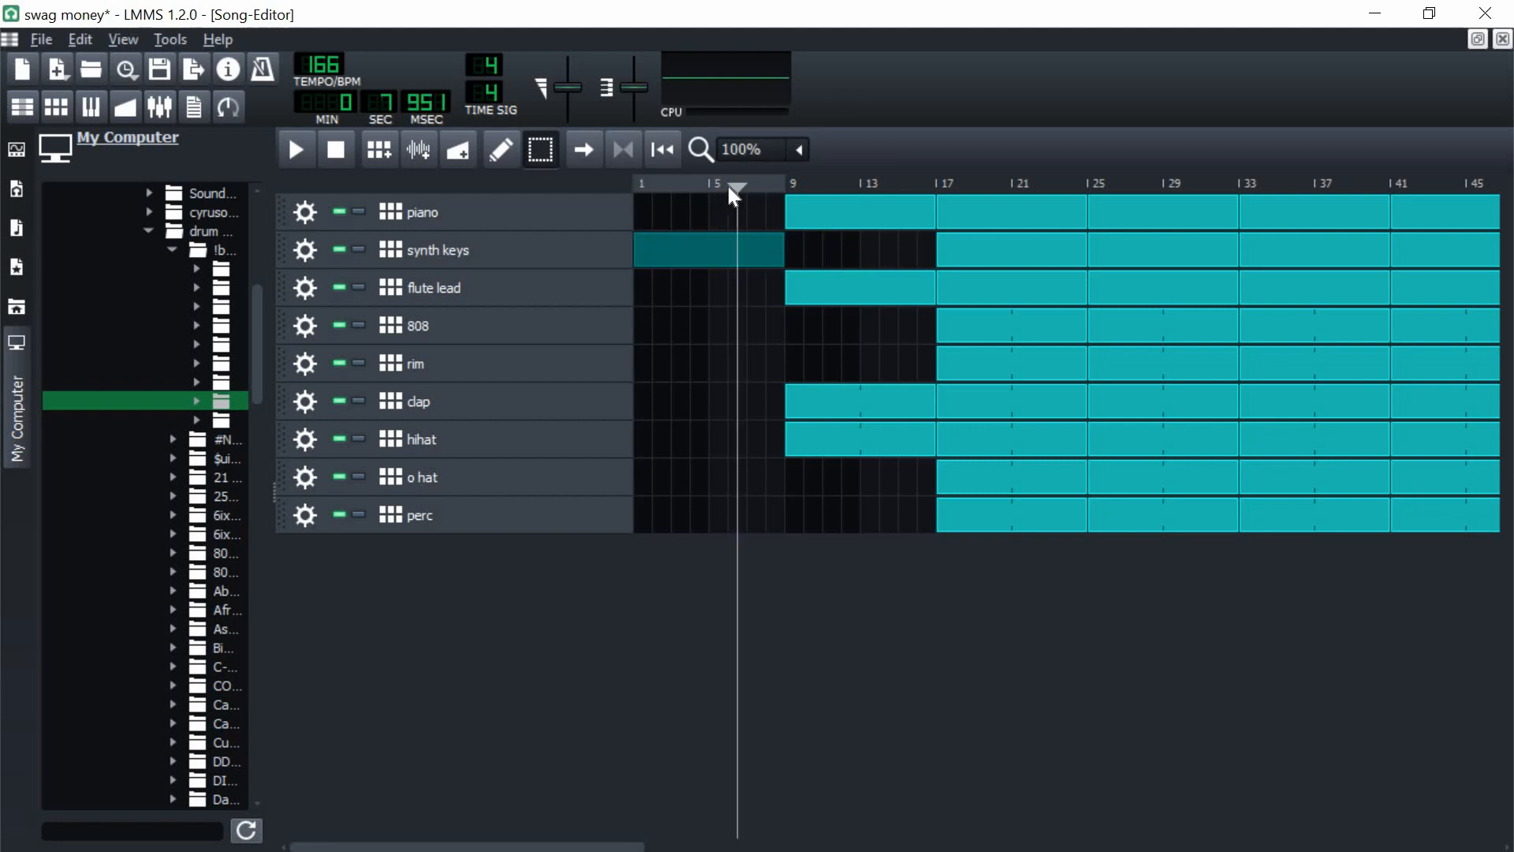
key(space)
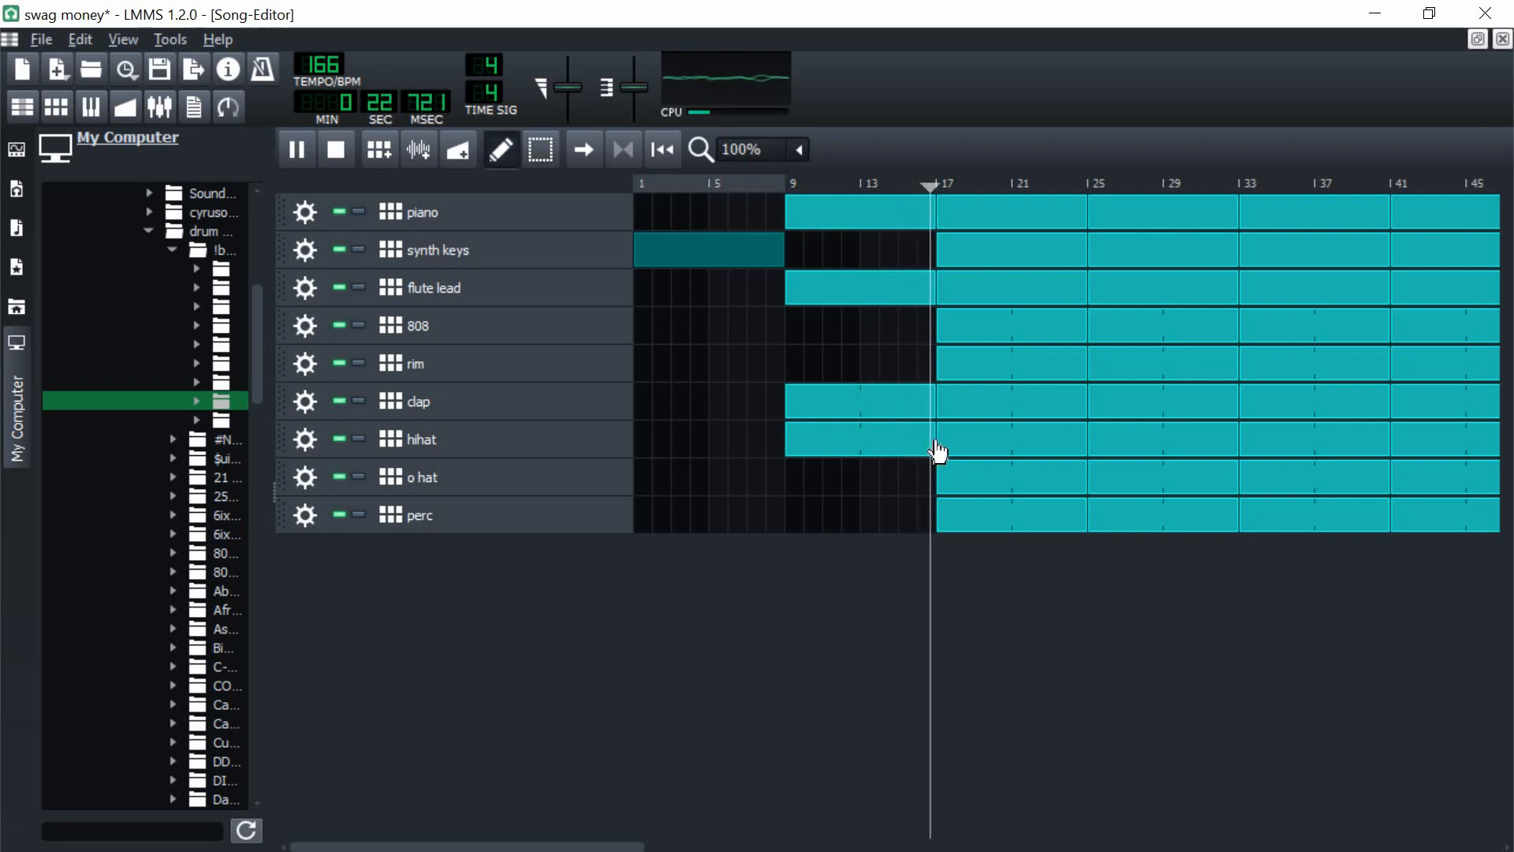
key(space)
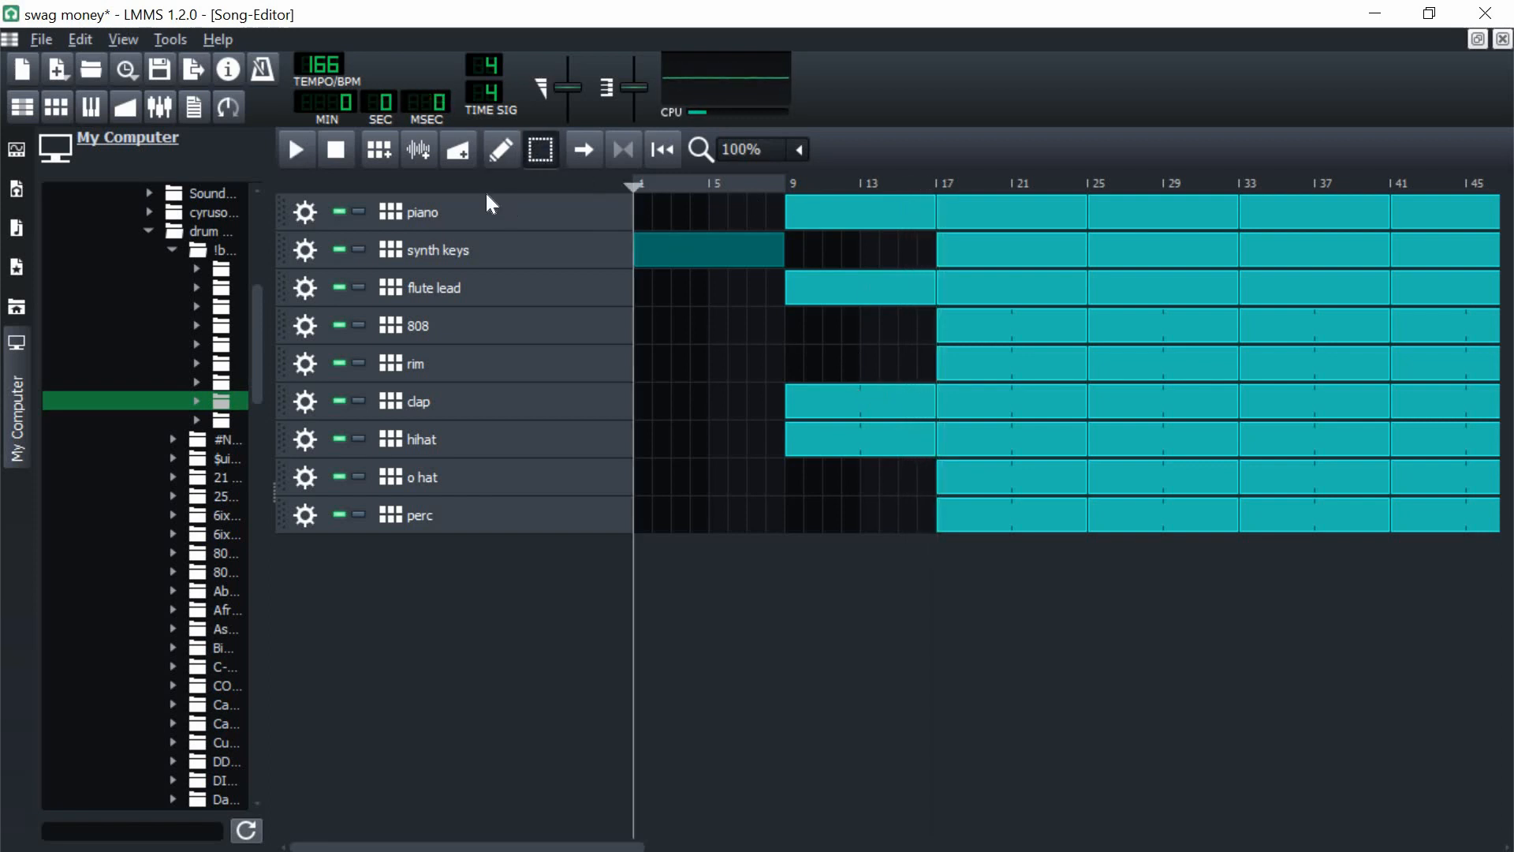
Step: Shorten the hihat clip at bar 9 to seven bars and play the transition into bar 17
click(510, 160)
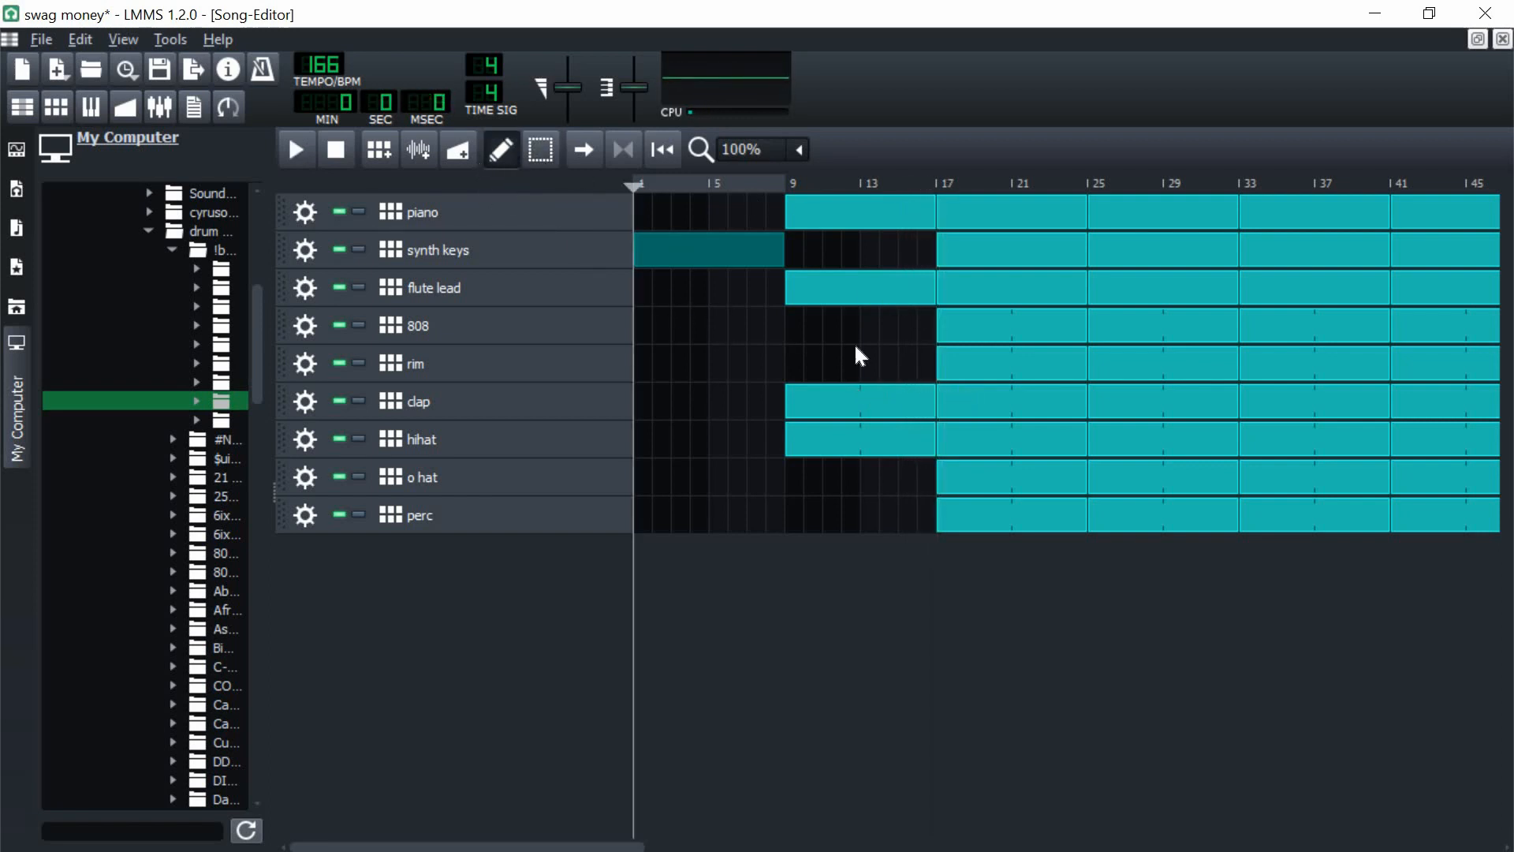
drag(930, 438, 917, 438)
click(899, 186)
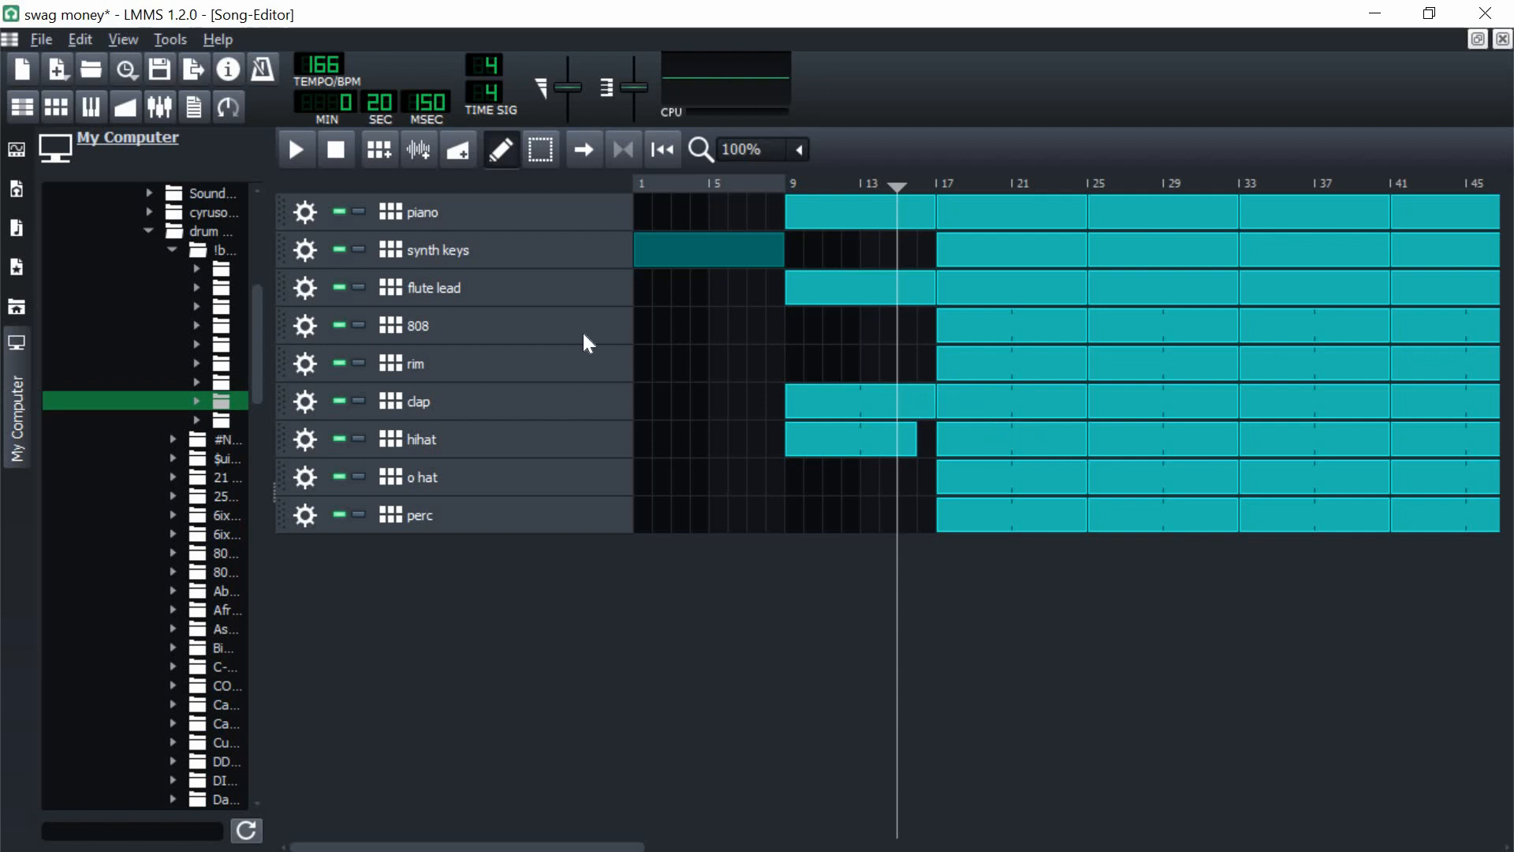
key(space)
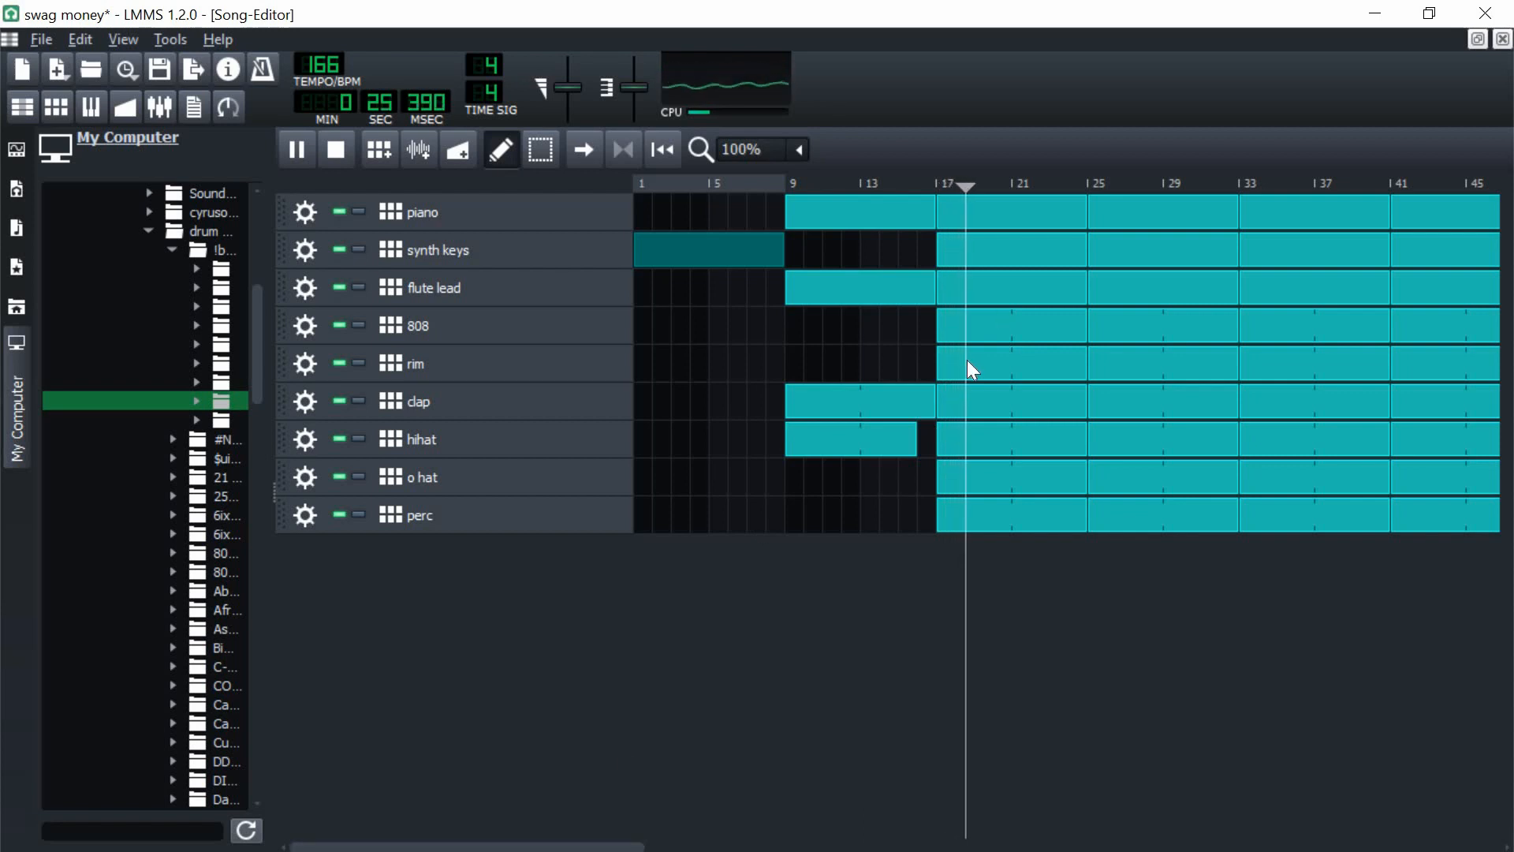
key(space)
Step: Delete the flute lead clips at bars 25 and 41 and the synth keys clip at bar 41
drag(561, 848, 632, 838)
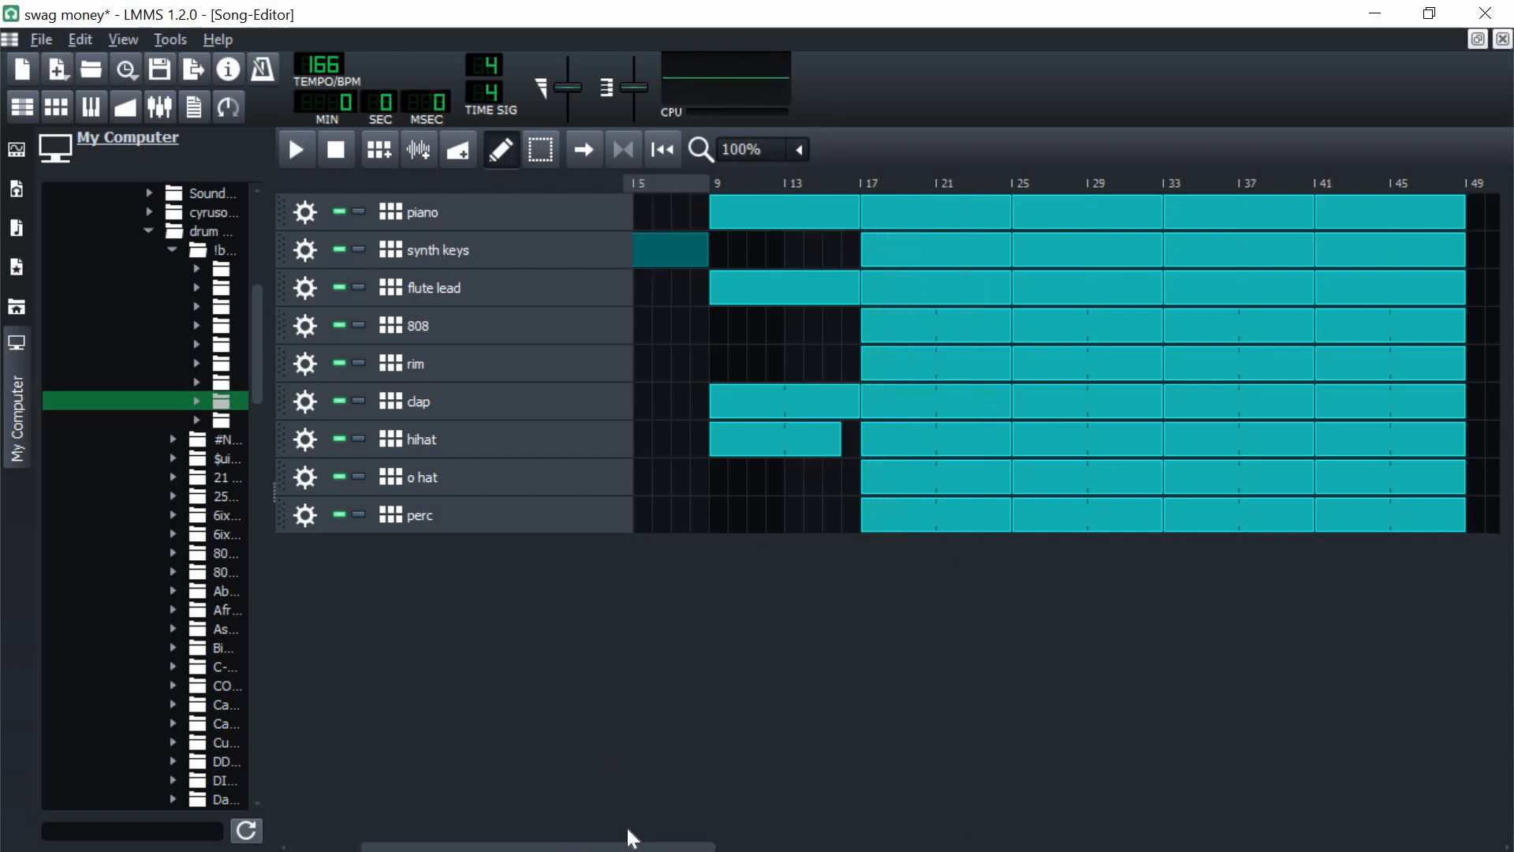
right_click(1079, 288)
click(1120, 339)
right_click(1357, 303)
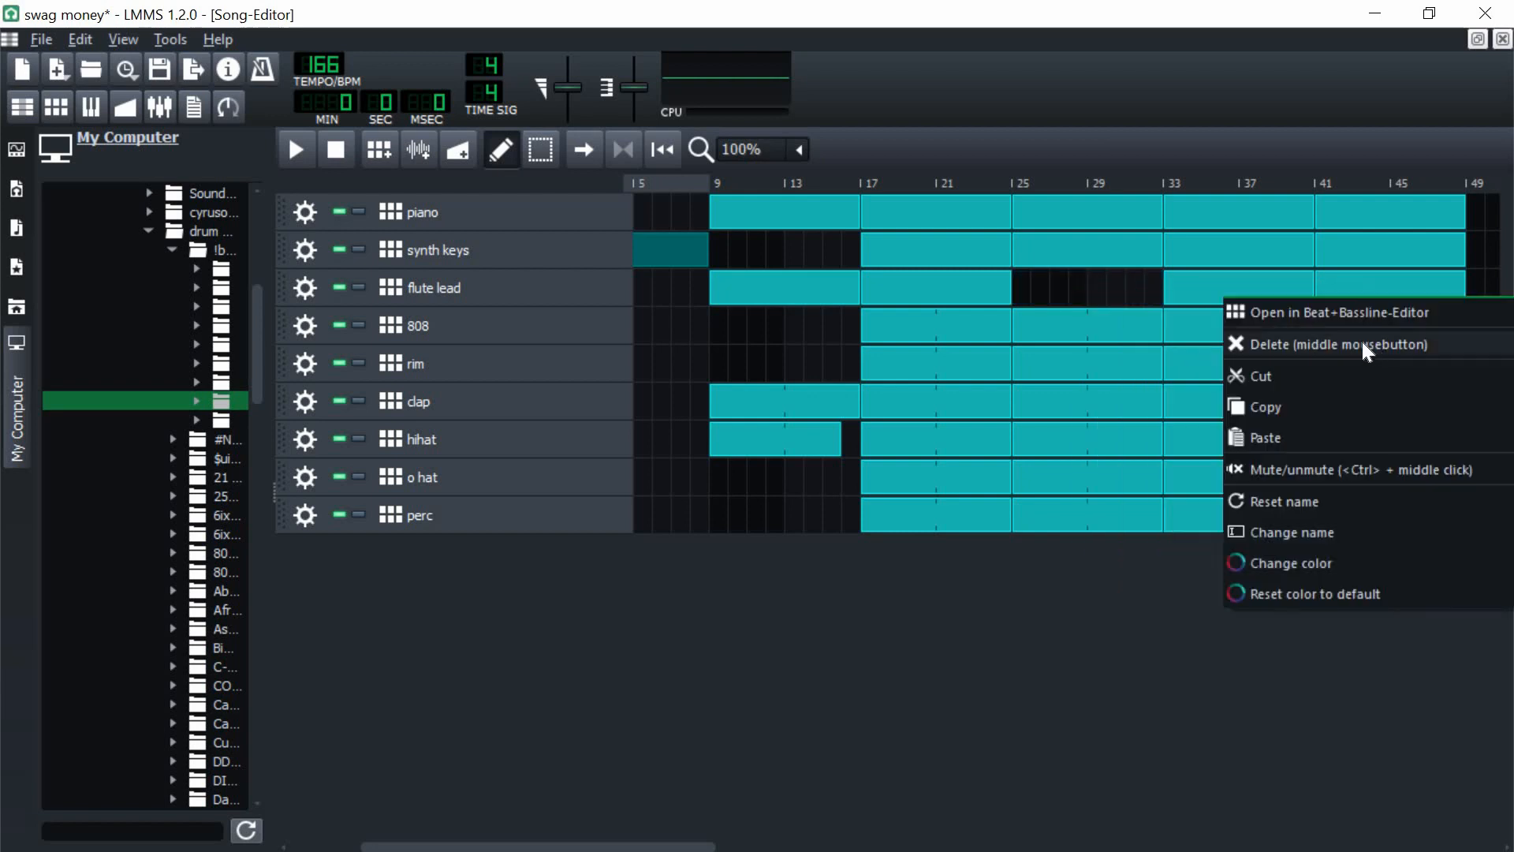
click(1361, 343)
right_click(1366, 263)
click(1375, 306)
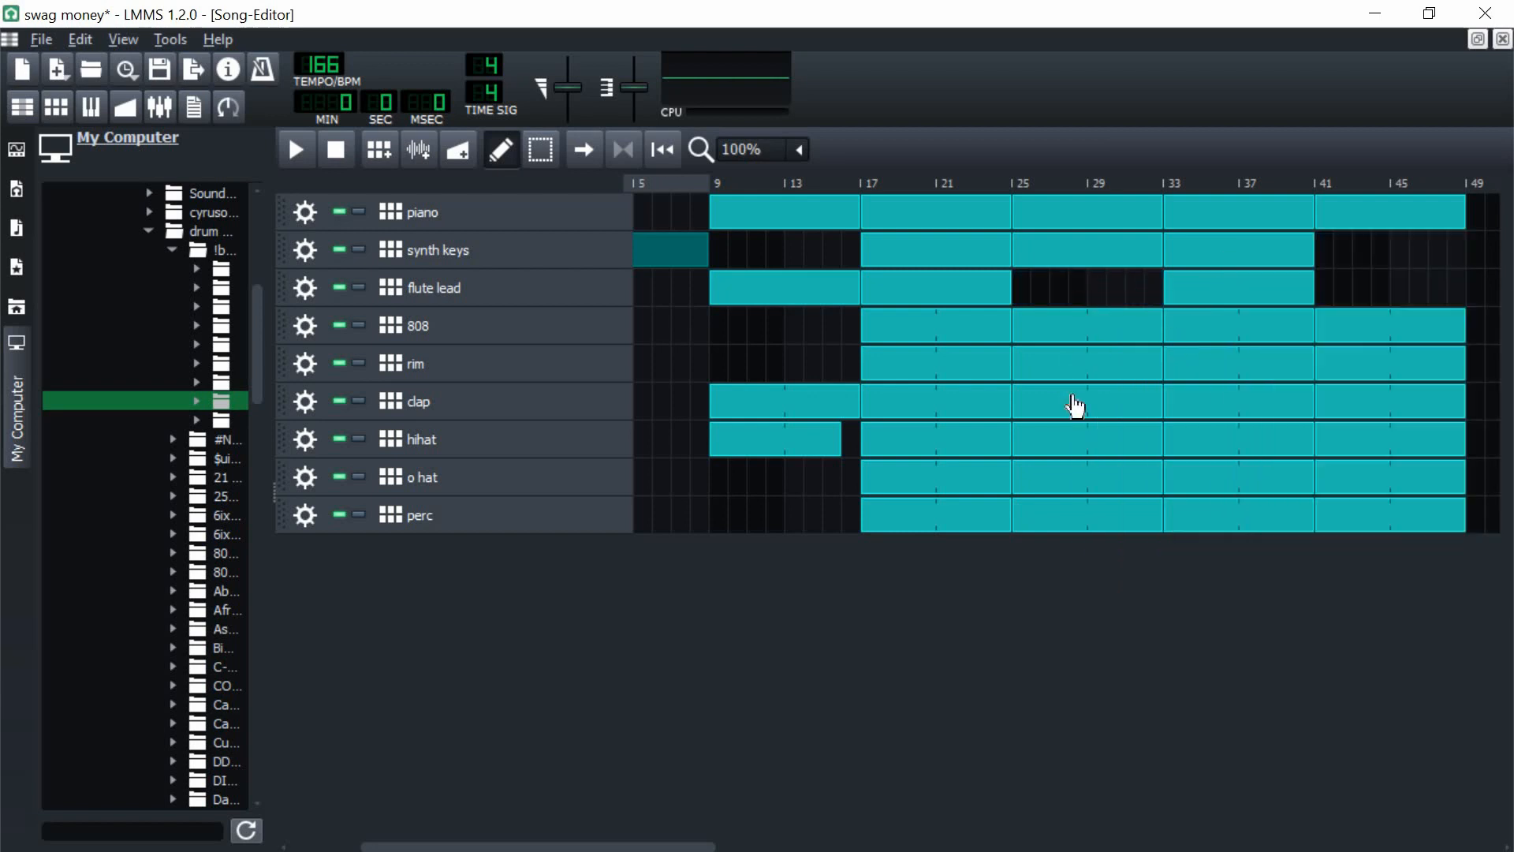
Step: Delete the rim, o hat and perc clips at bar 25
right_click(1065, 370)
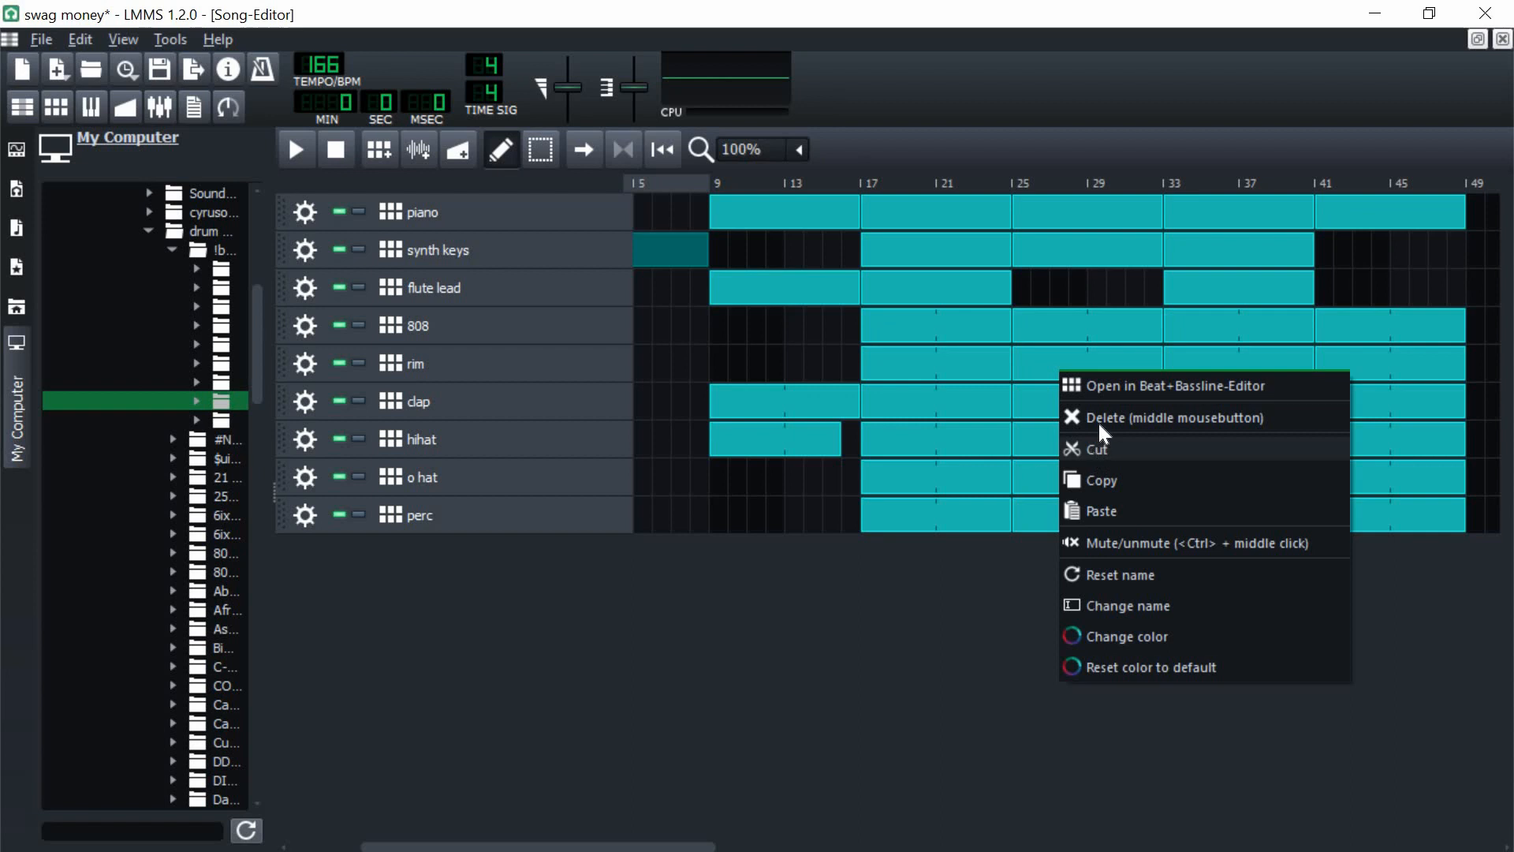
click(1102, 419)
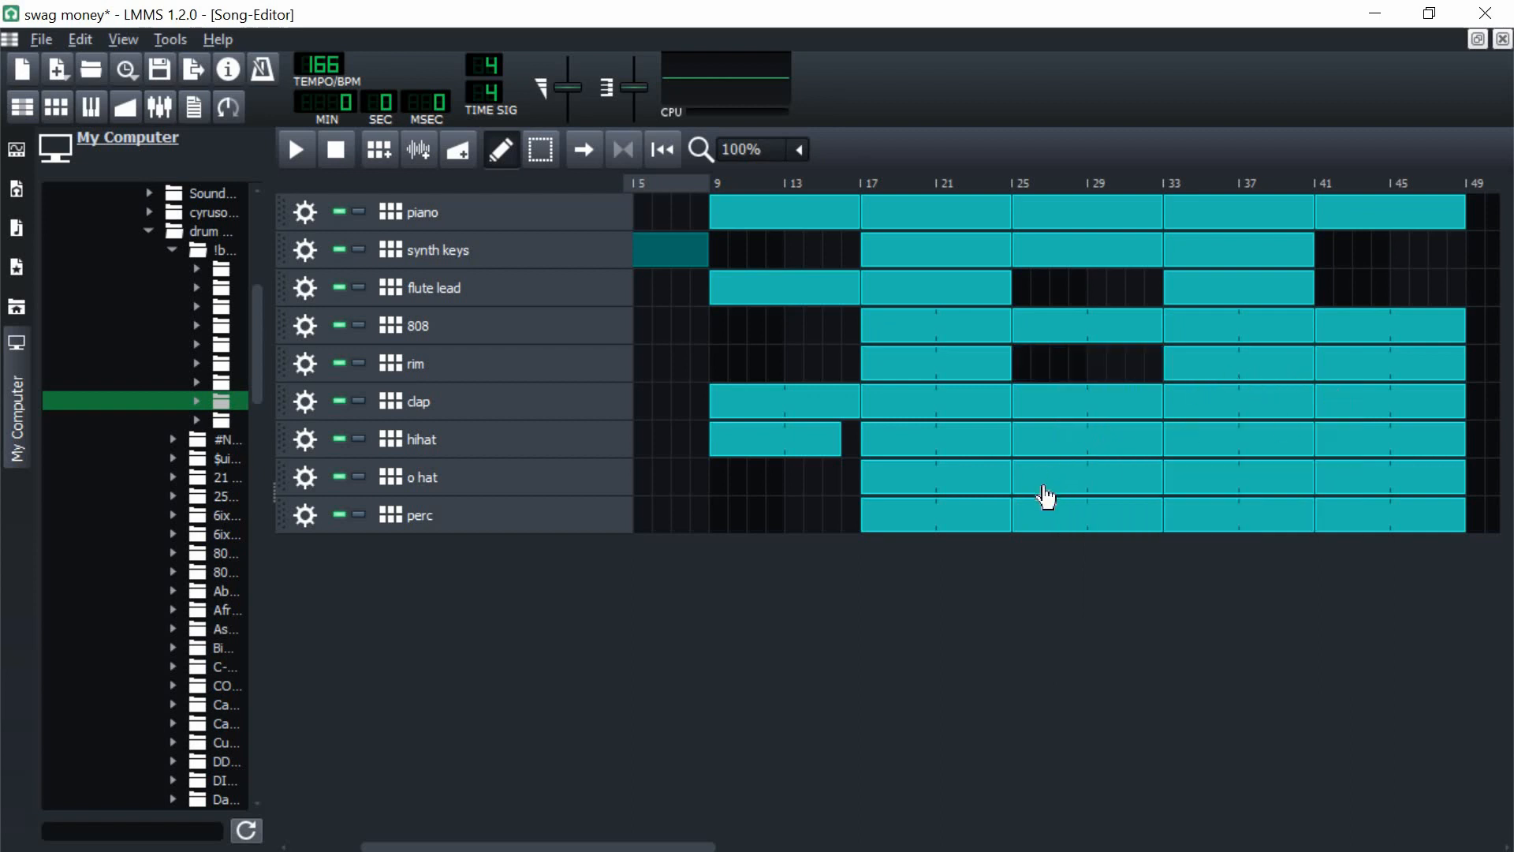
right_click(1068, 520)
click(1077, 533)
right_click(1092, 482)
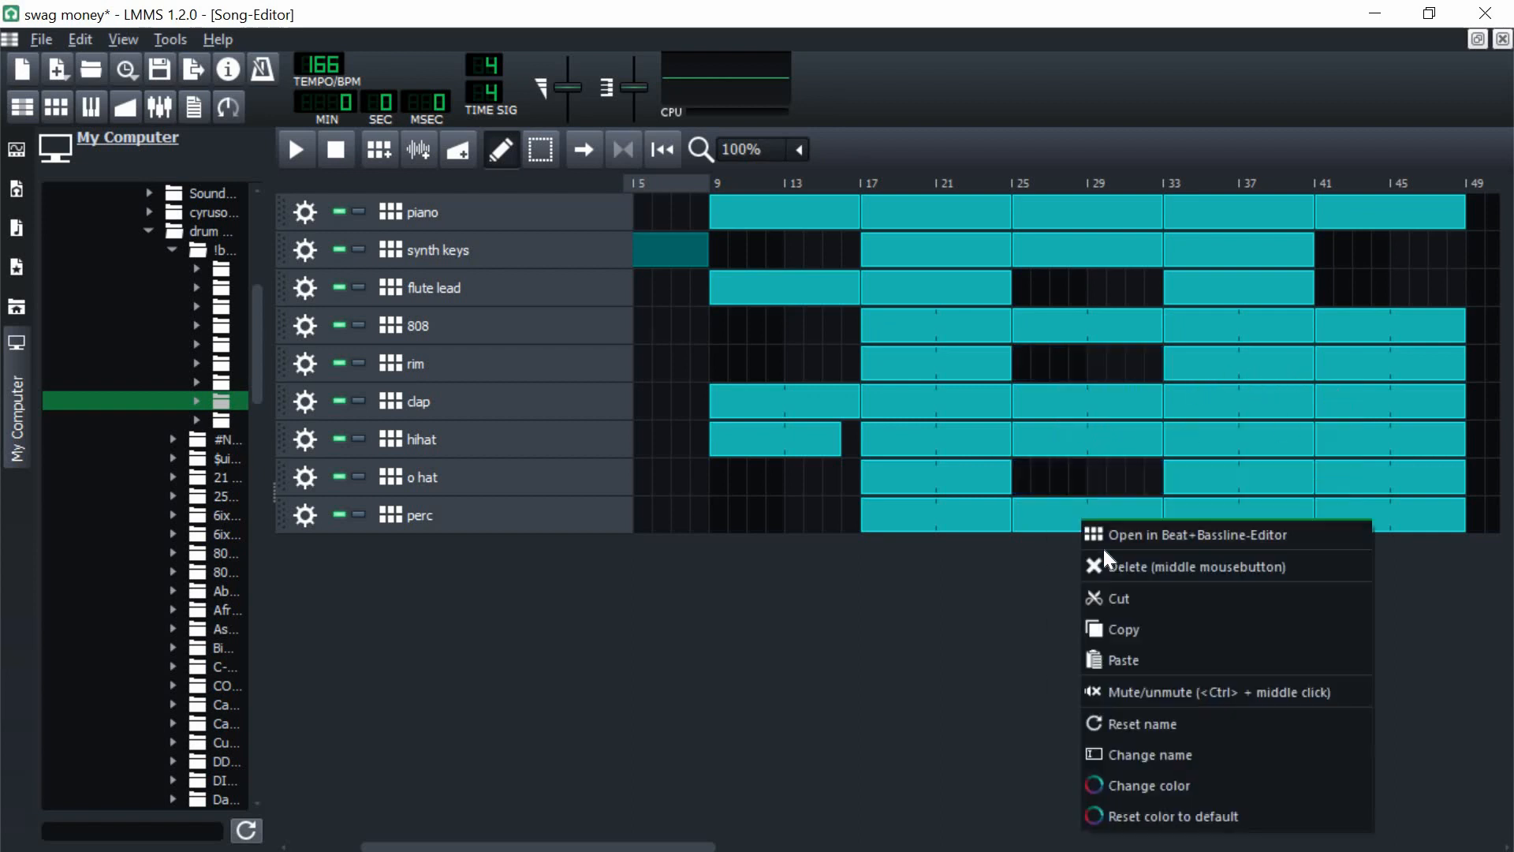
click(1104, 549)
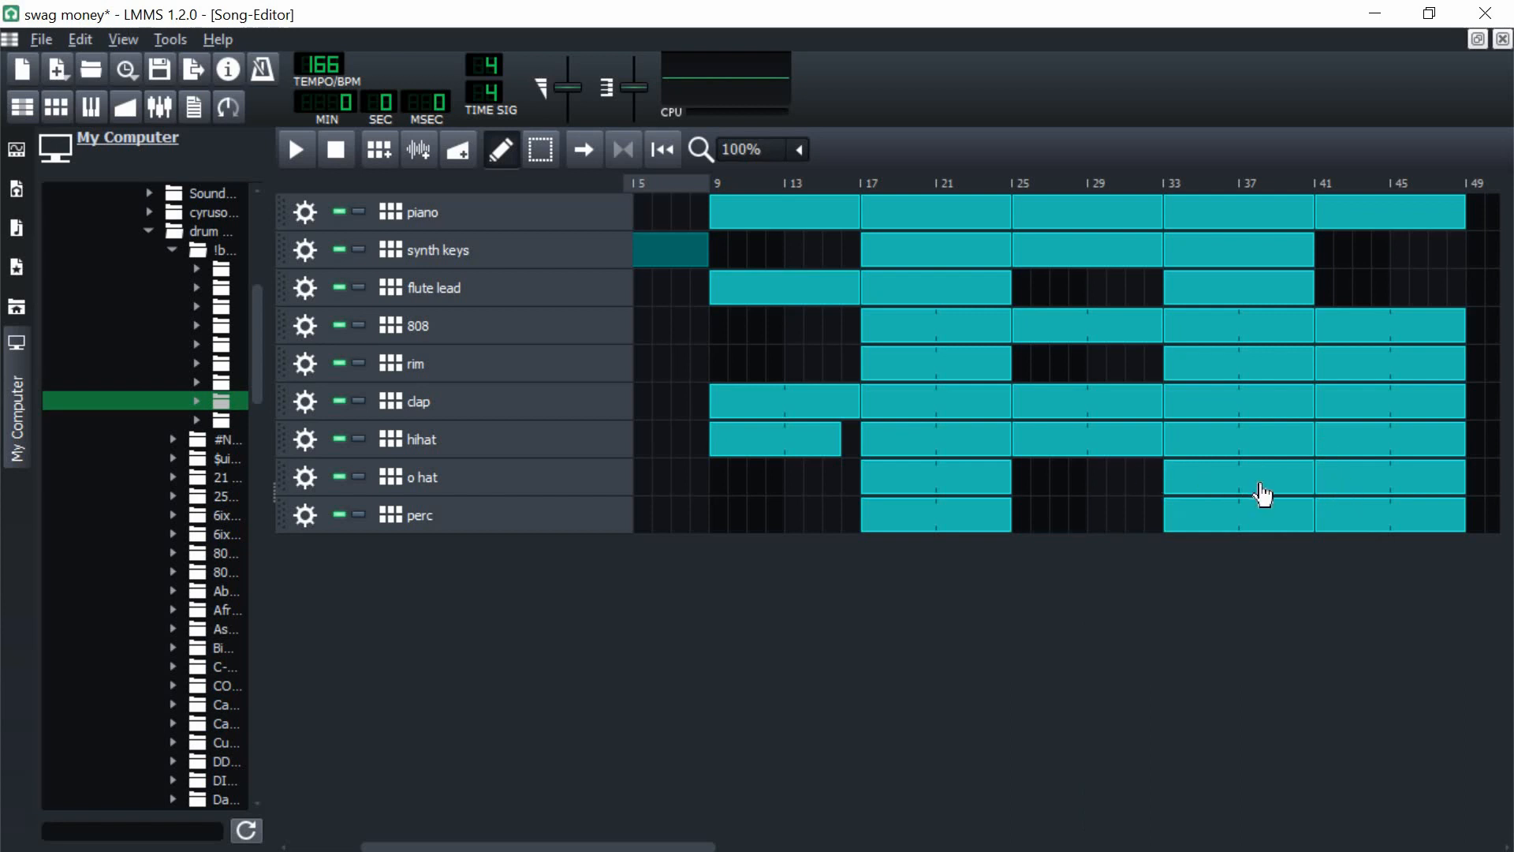
click(1476, 478)
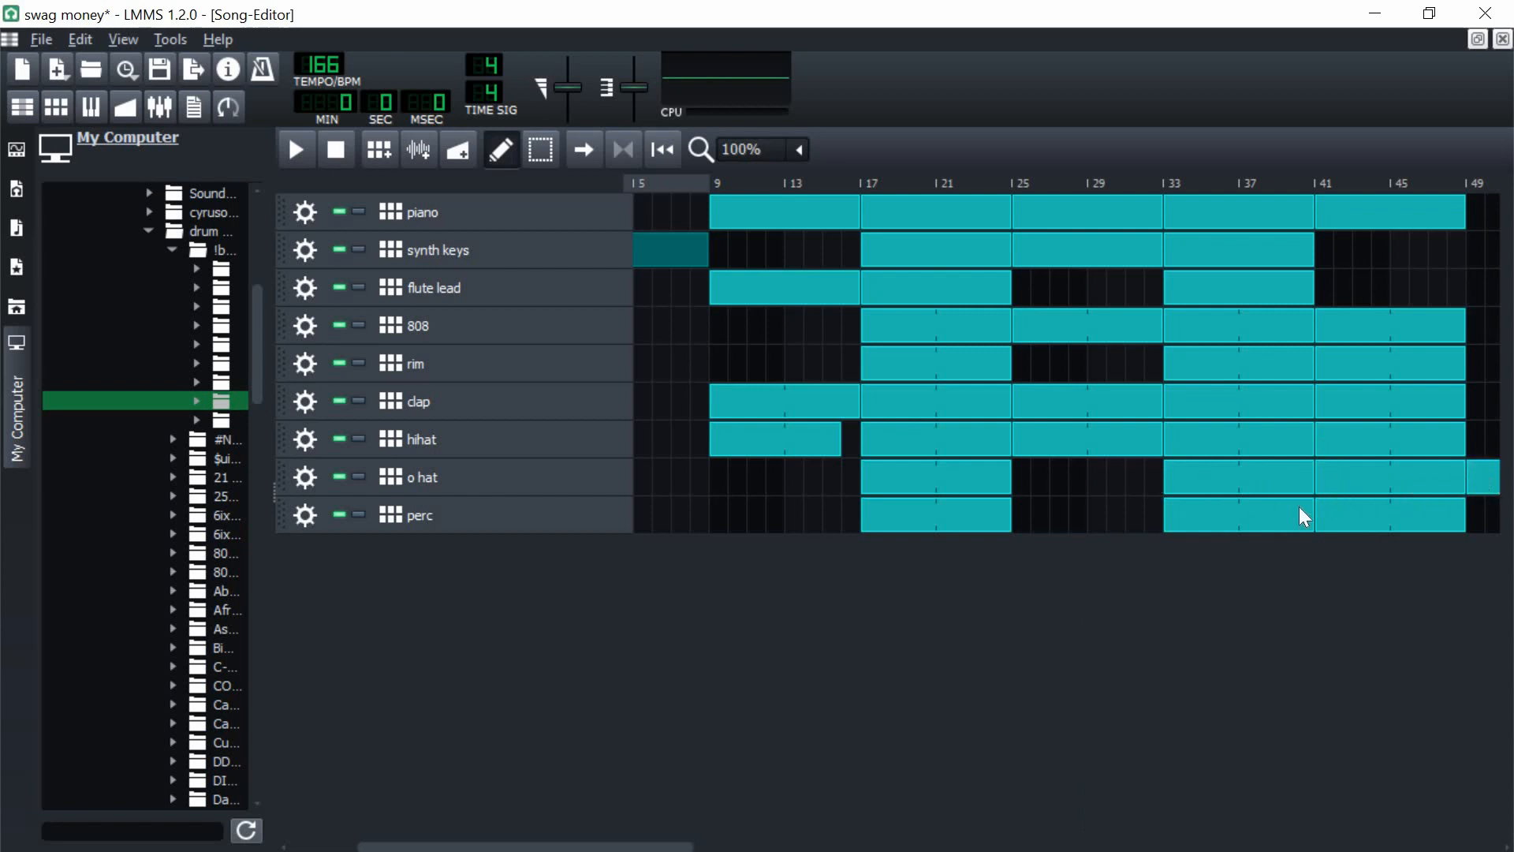
right_click(1482, 476)
click(1309, 524)
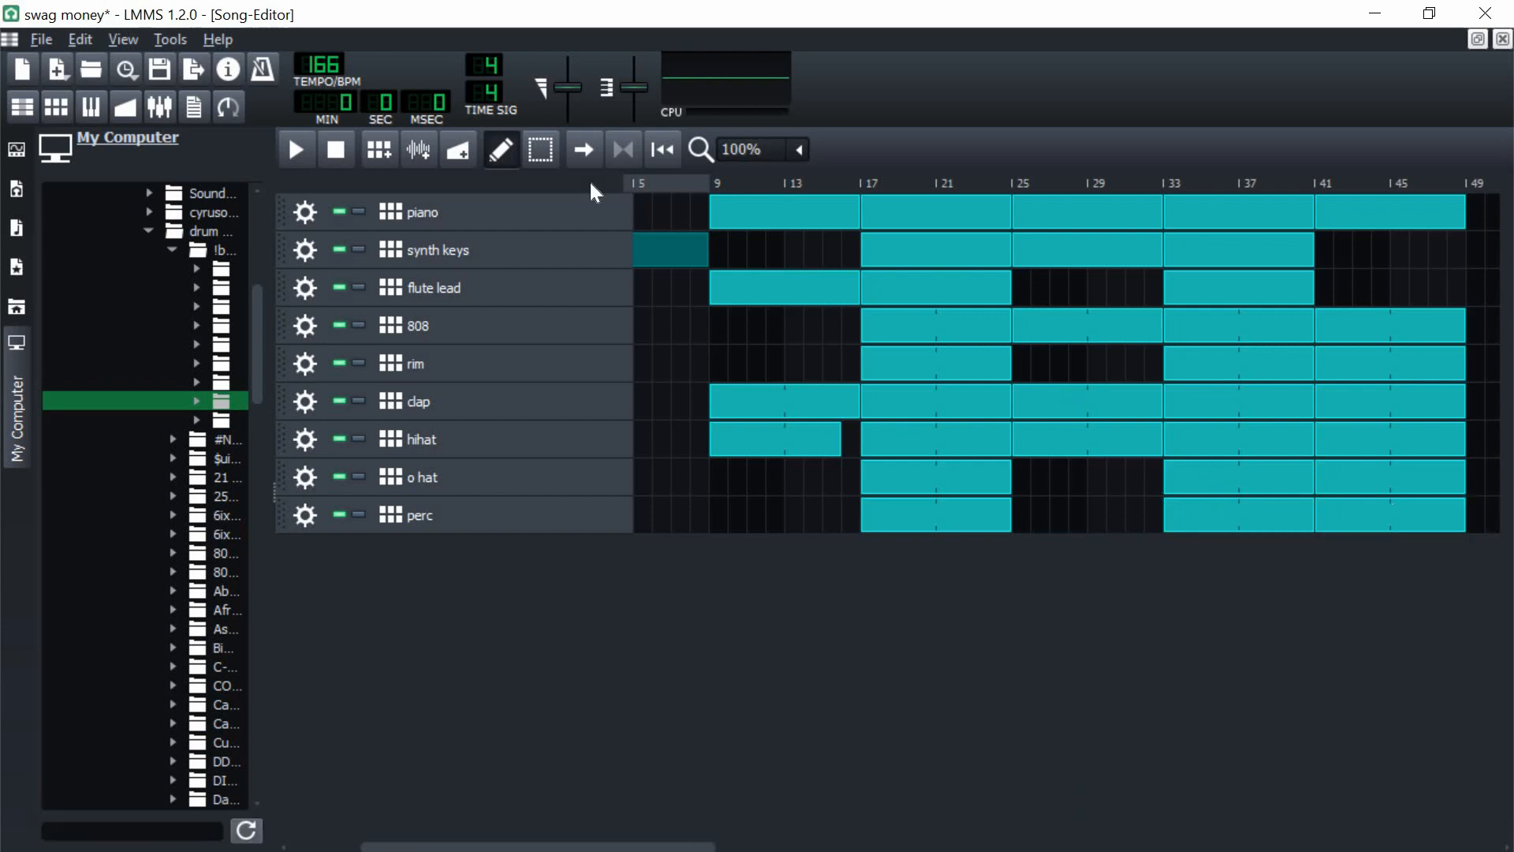
Step: Move the perc clip from bar 41 to bar 25 and copy all clips from bars 9 to 48 to bar 49
click(550, 145)
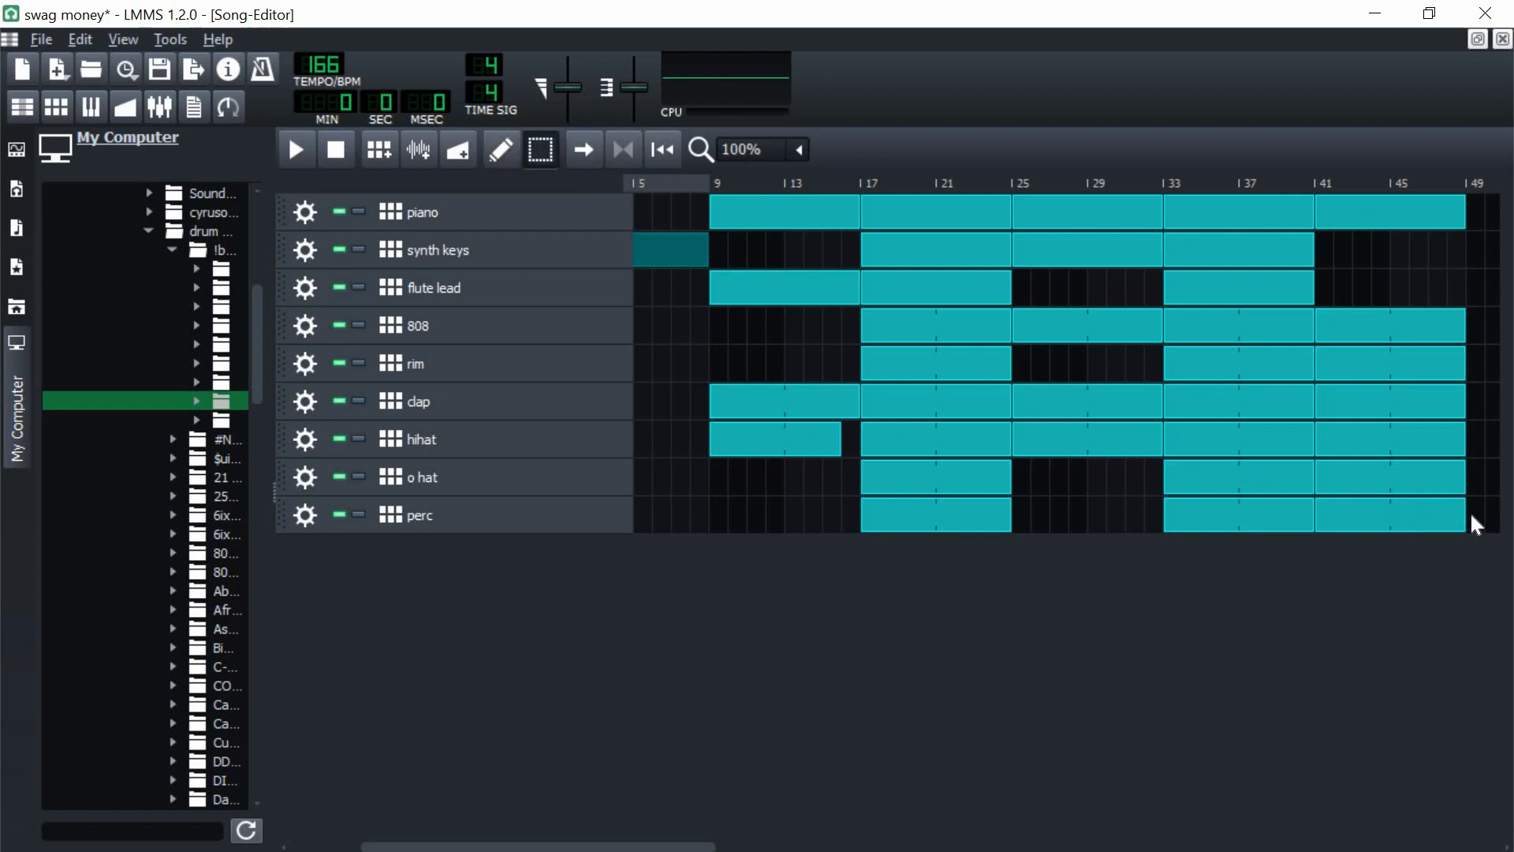
click(1381, 524)
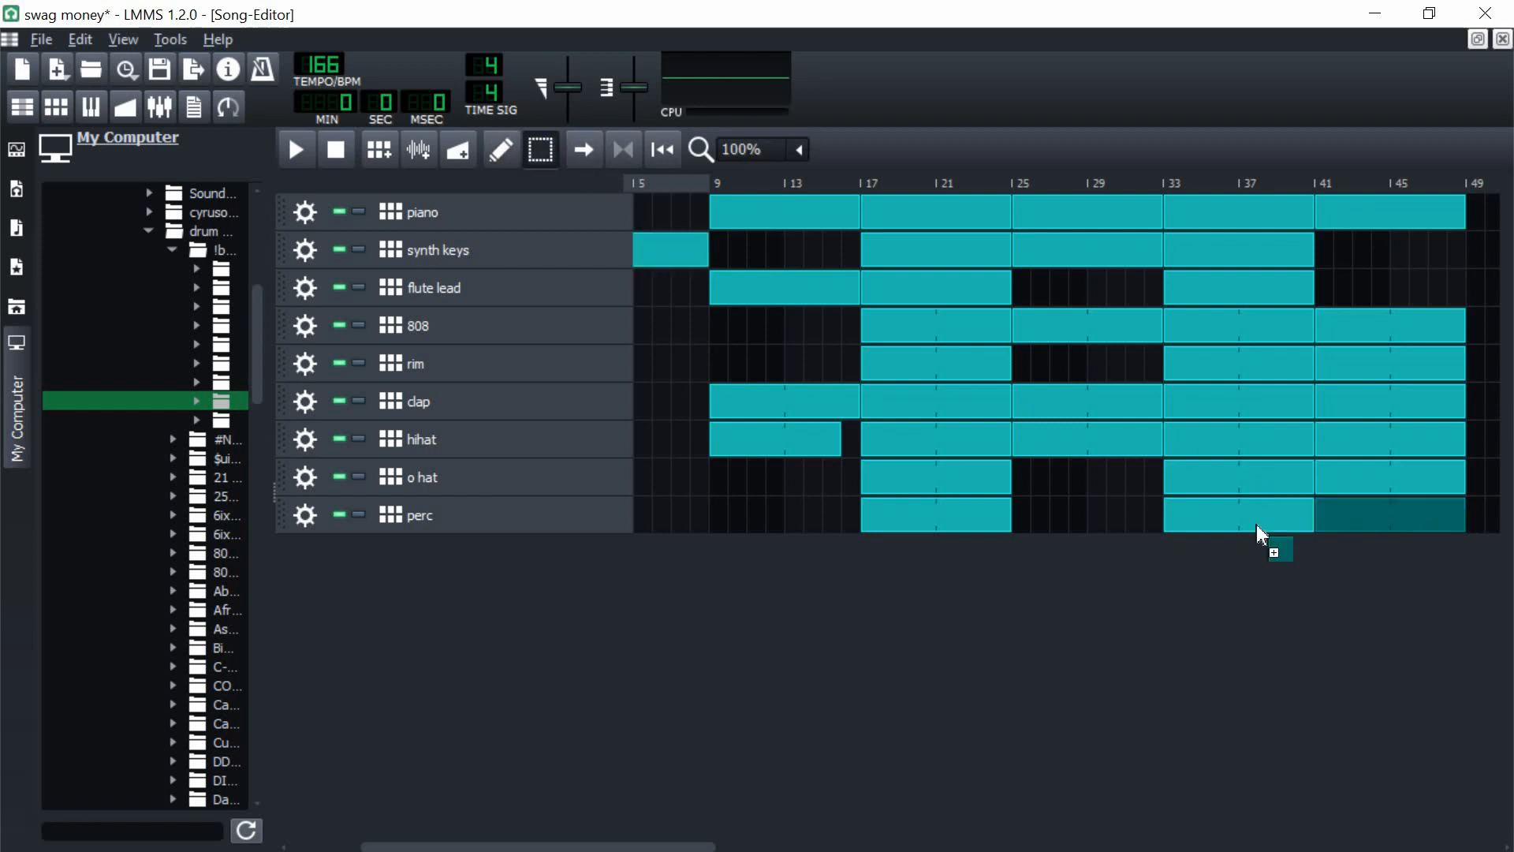
drag(1035, 534, 1043, 520)
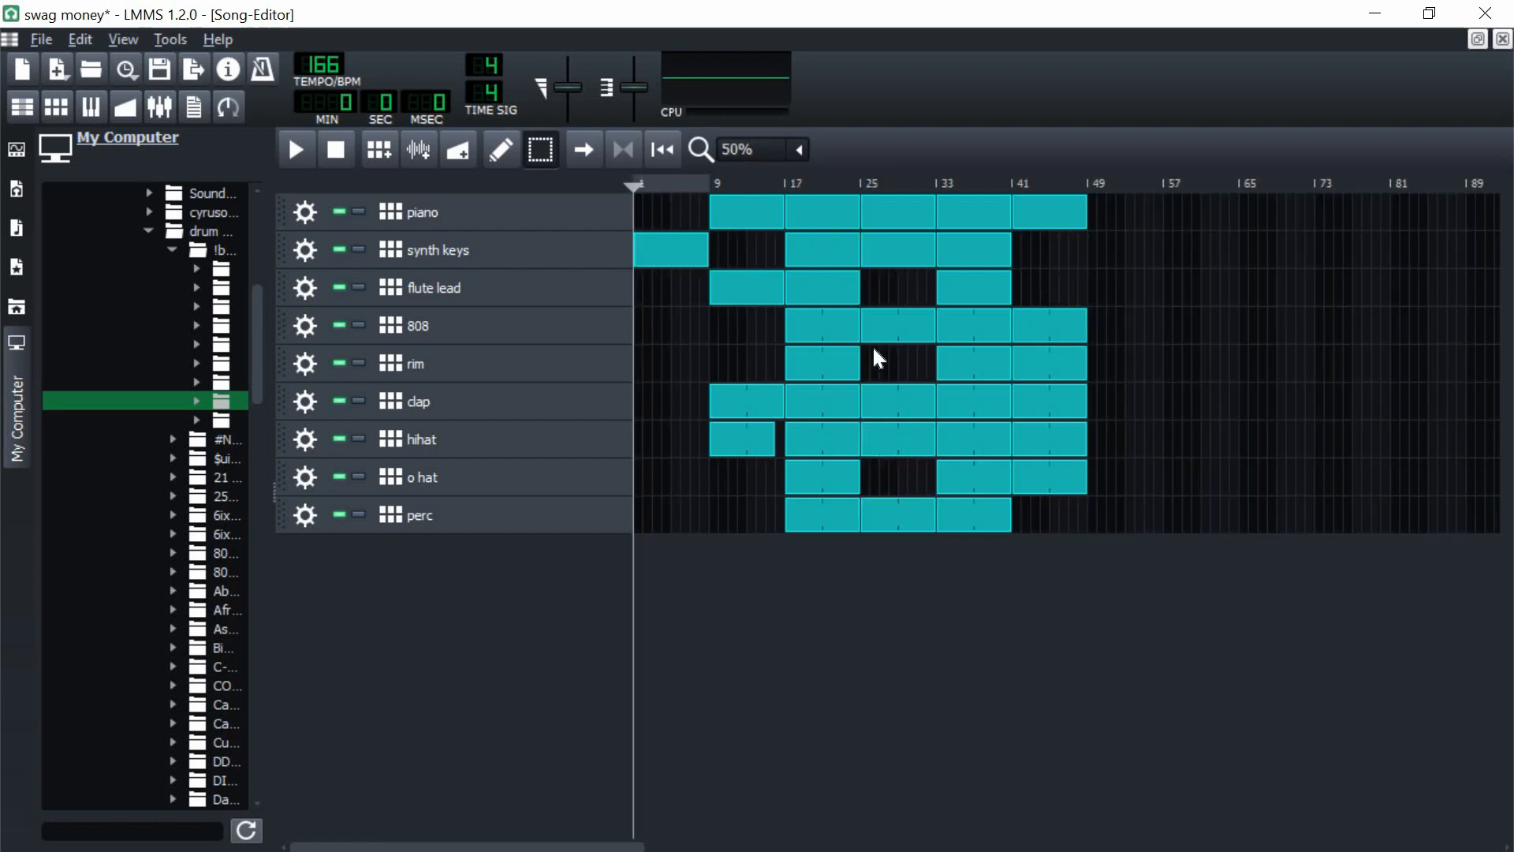
drag(1117, 211, 727, 524)
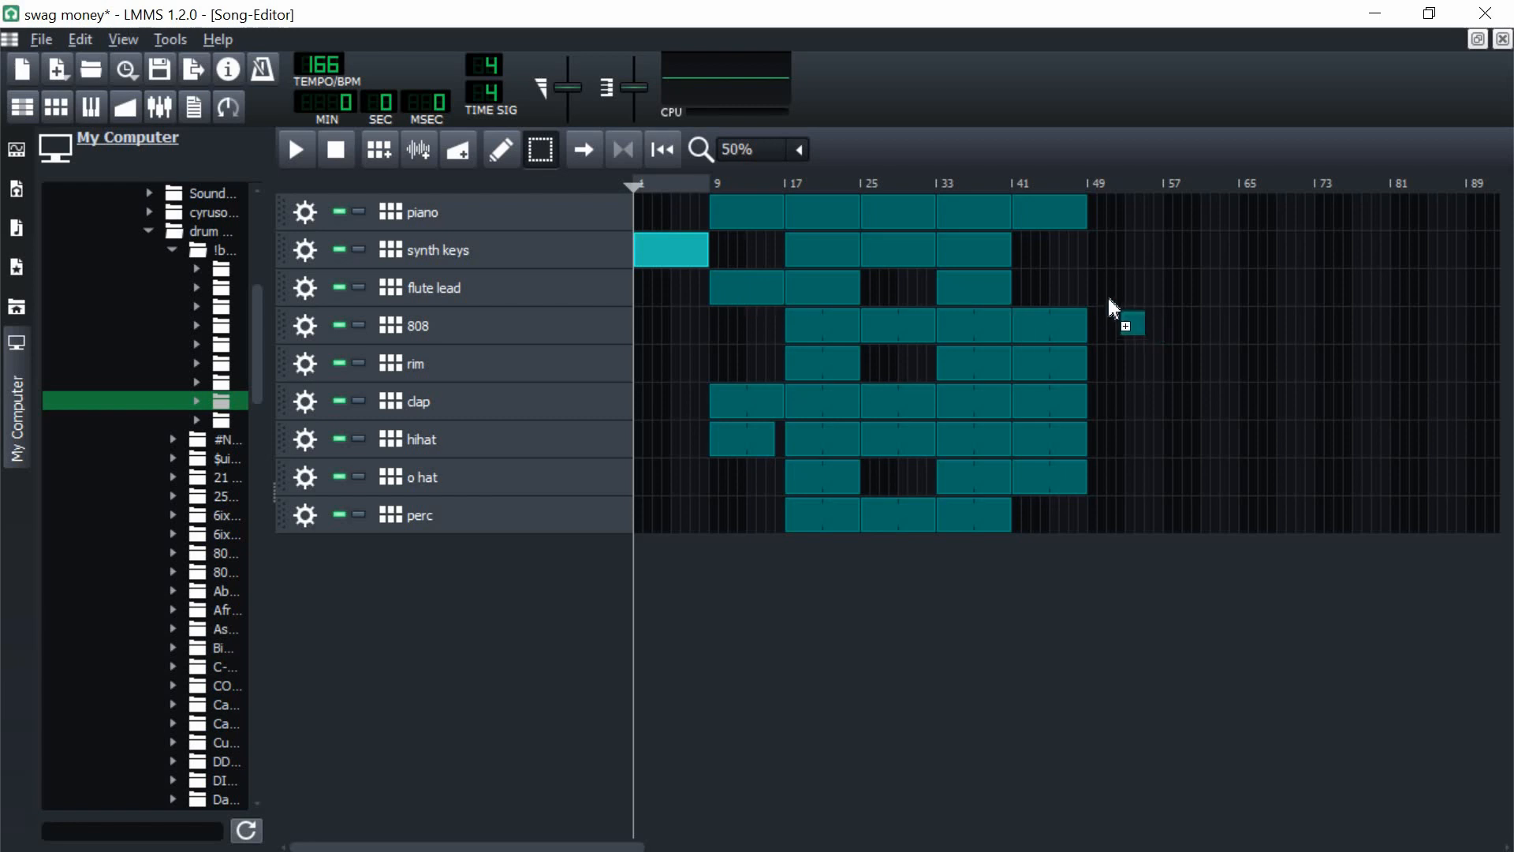
drag(1094, 291, 1096, 292)
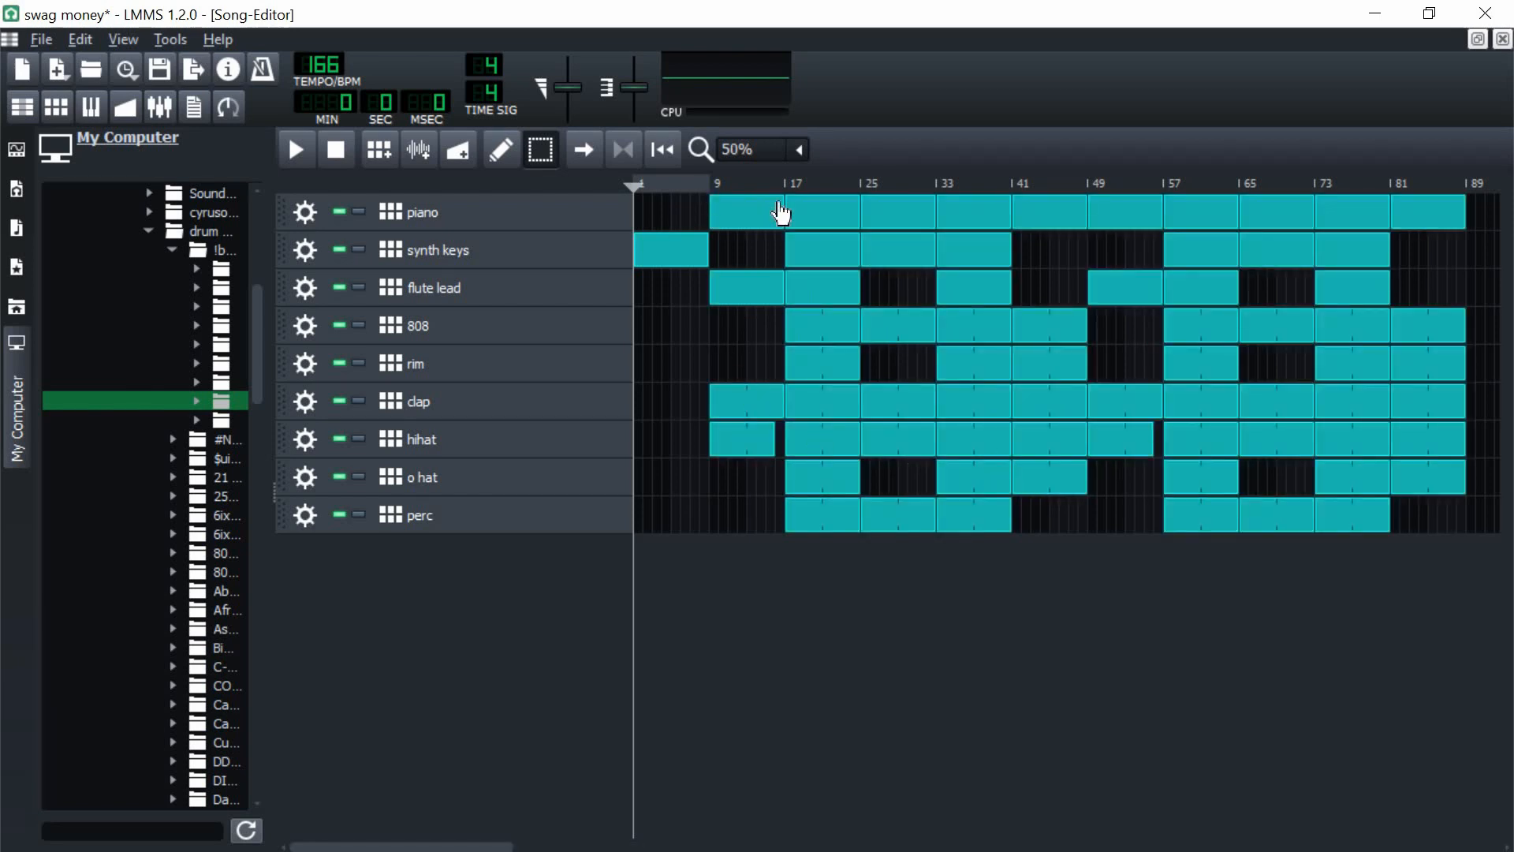
Step: Replace the hihat clips at bars 17, 25 and 33 with copies of the seven-bar hihat clip from bar 9
right_click(877, 452)
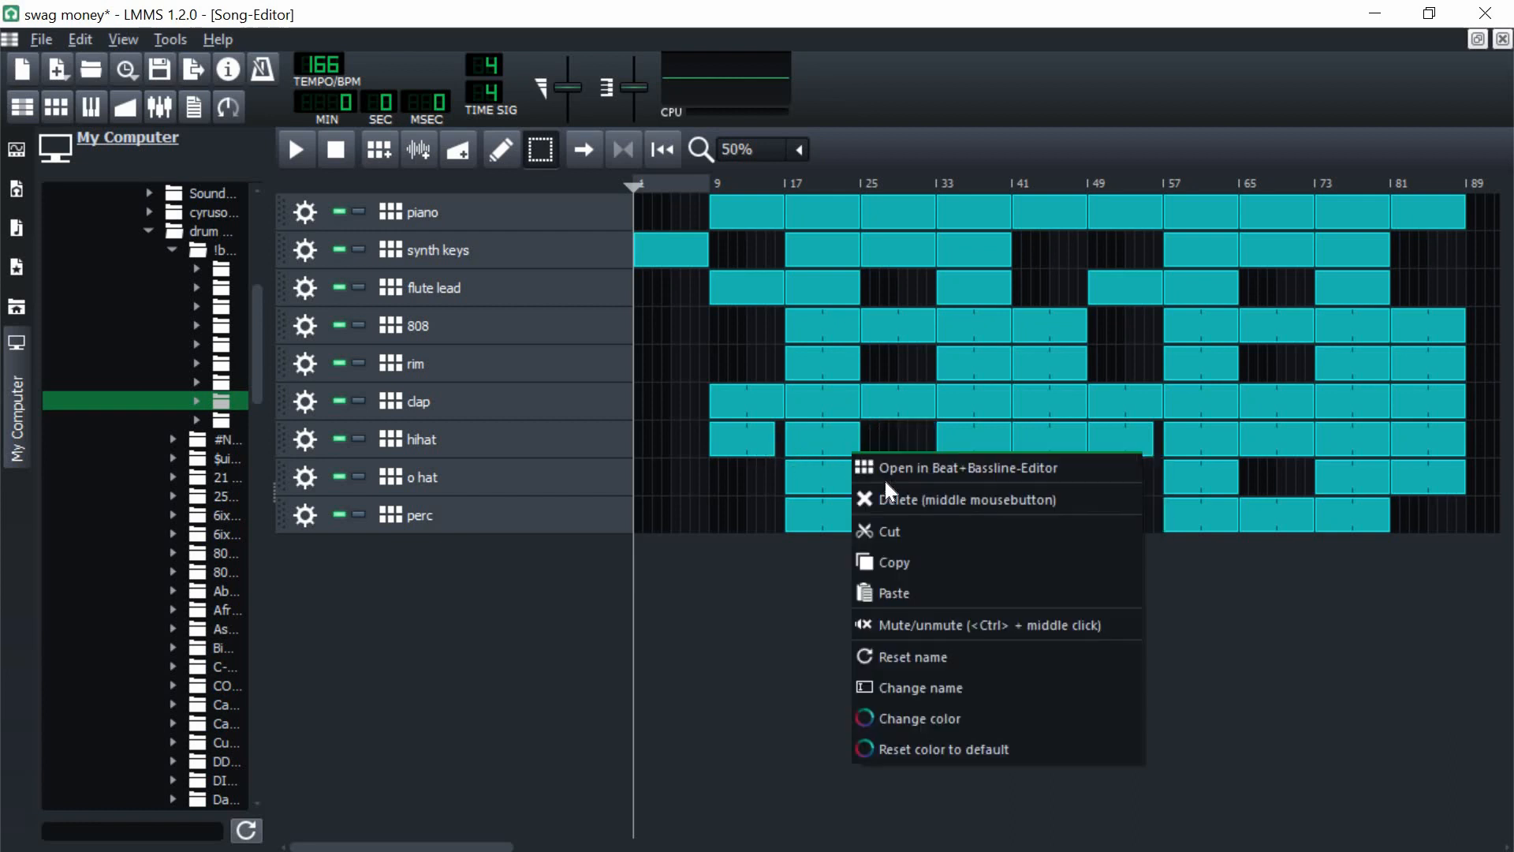
click(887, 495)
right_click(949, 454)
click(972, 493)
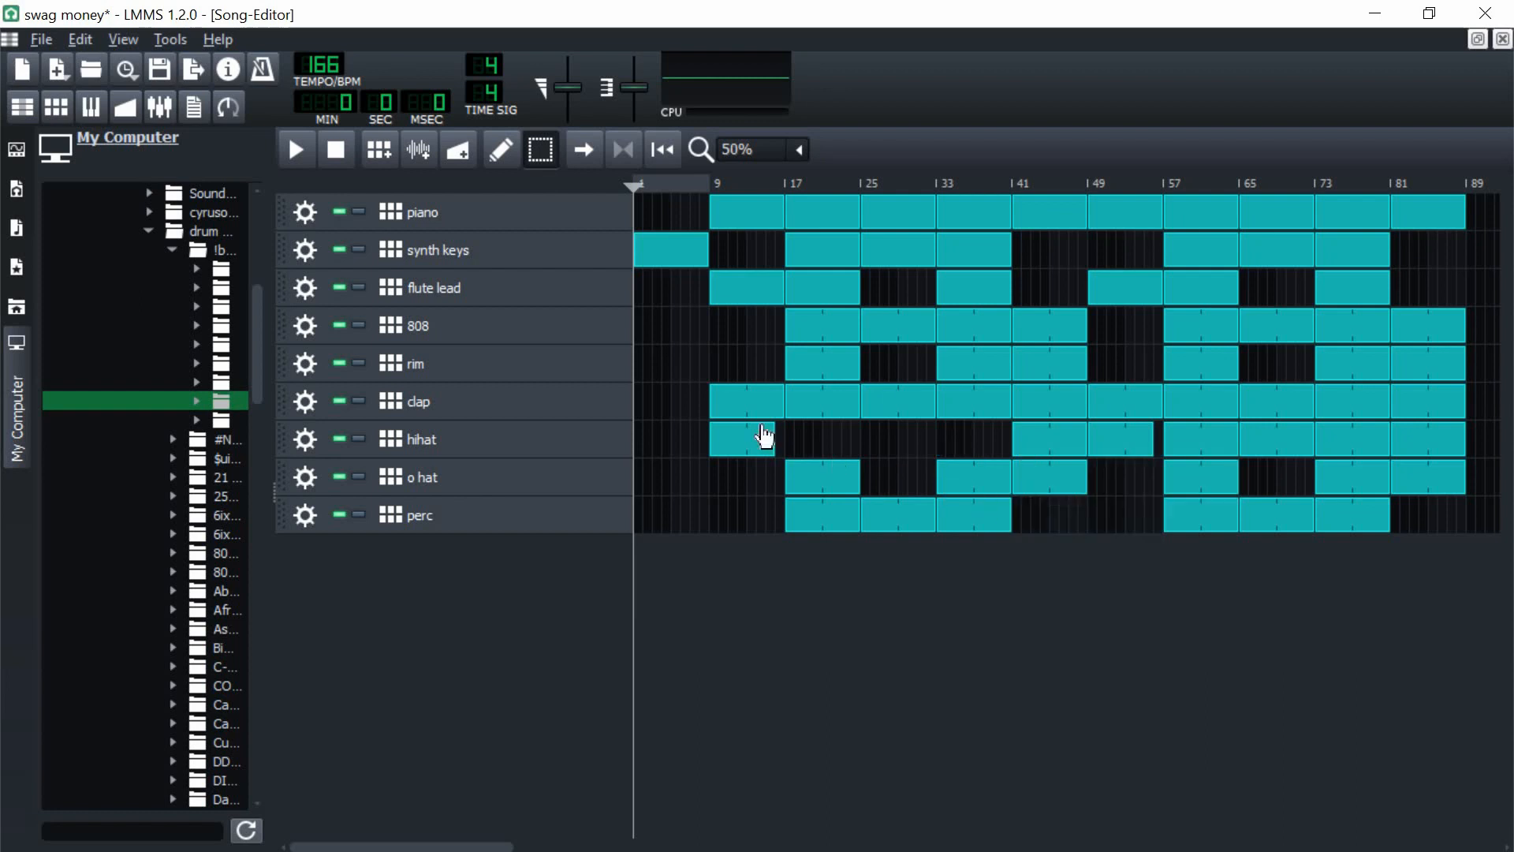
click(736, 442)
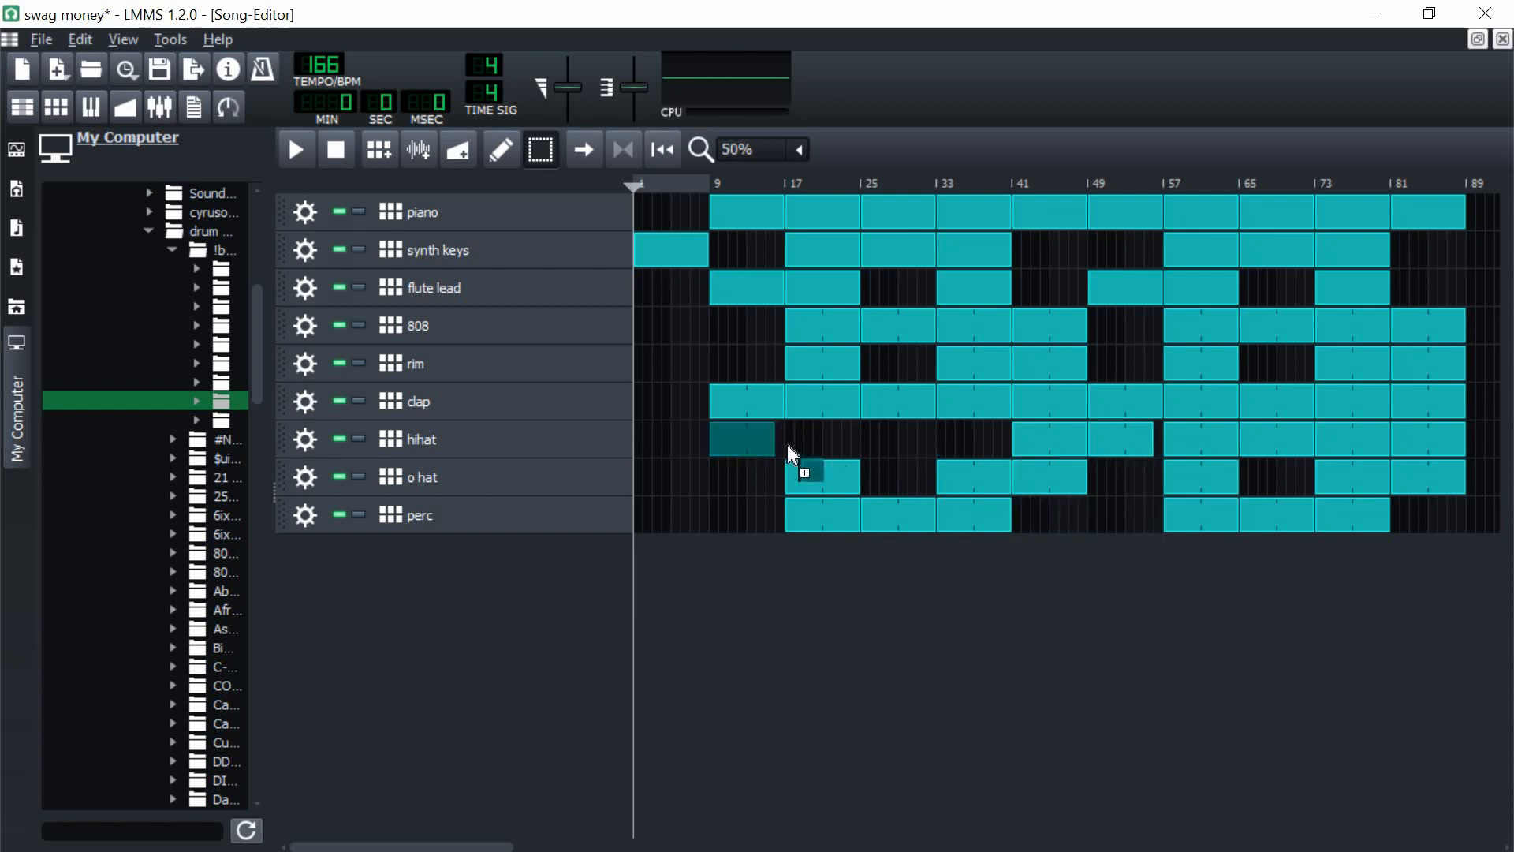
drag(789, 437, 977, 441)
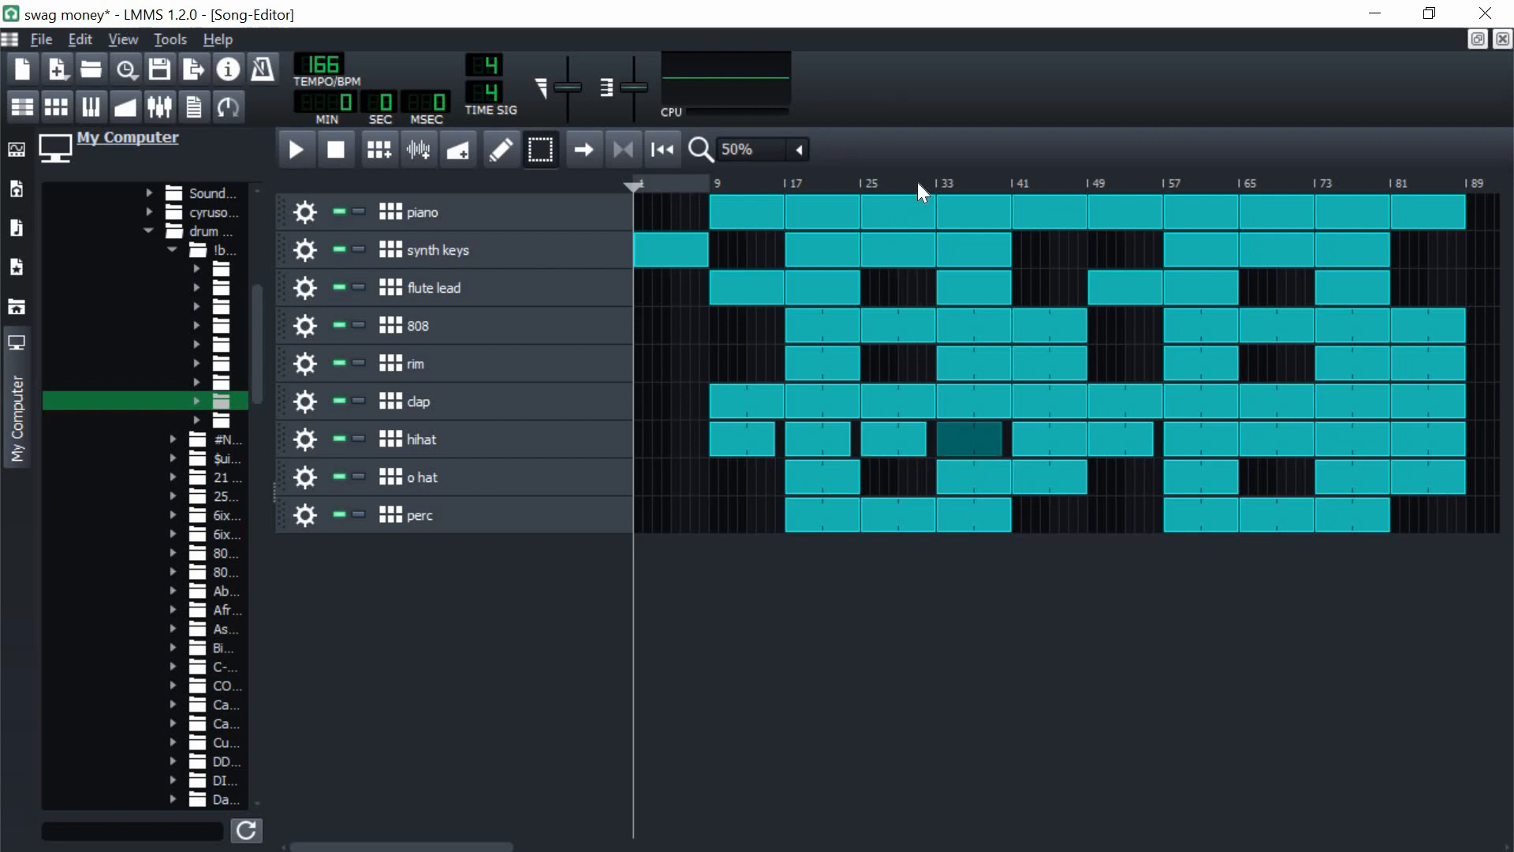
Step: Play the hihat gap before bar 33 from about bar 31, stop playback and clear the clip selection
click(919, 186)
key(space)
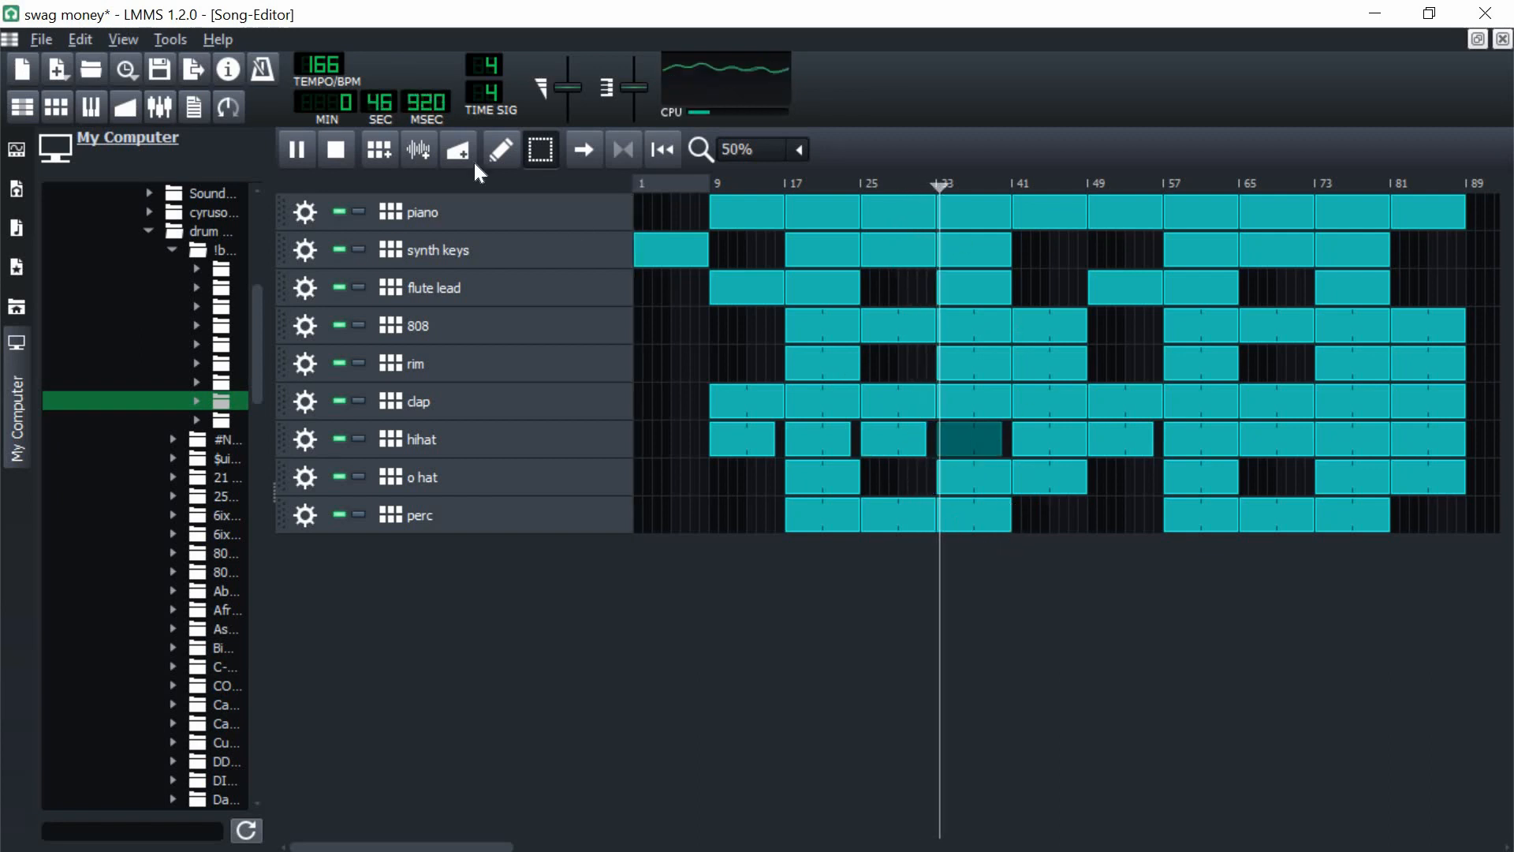
click(347, 149)
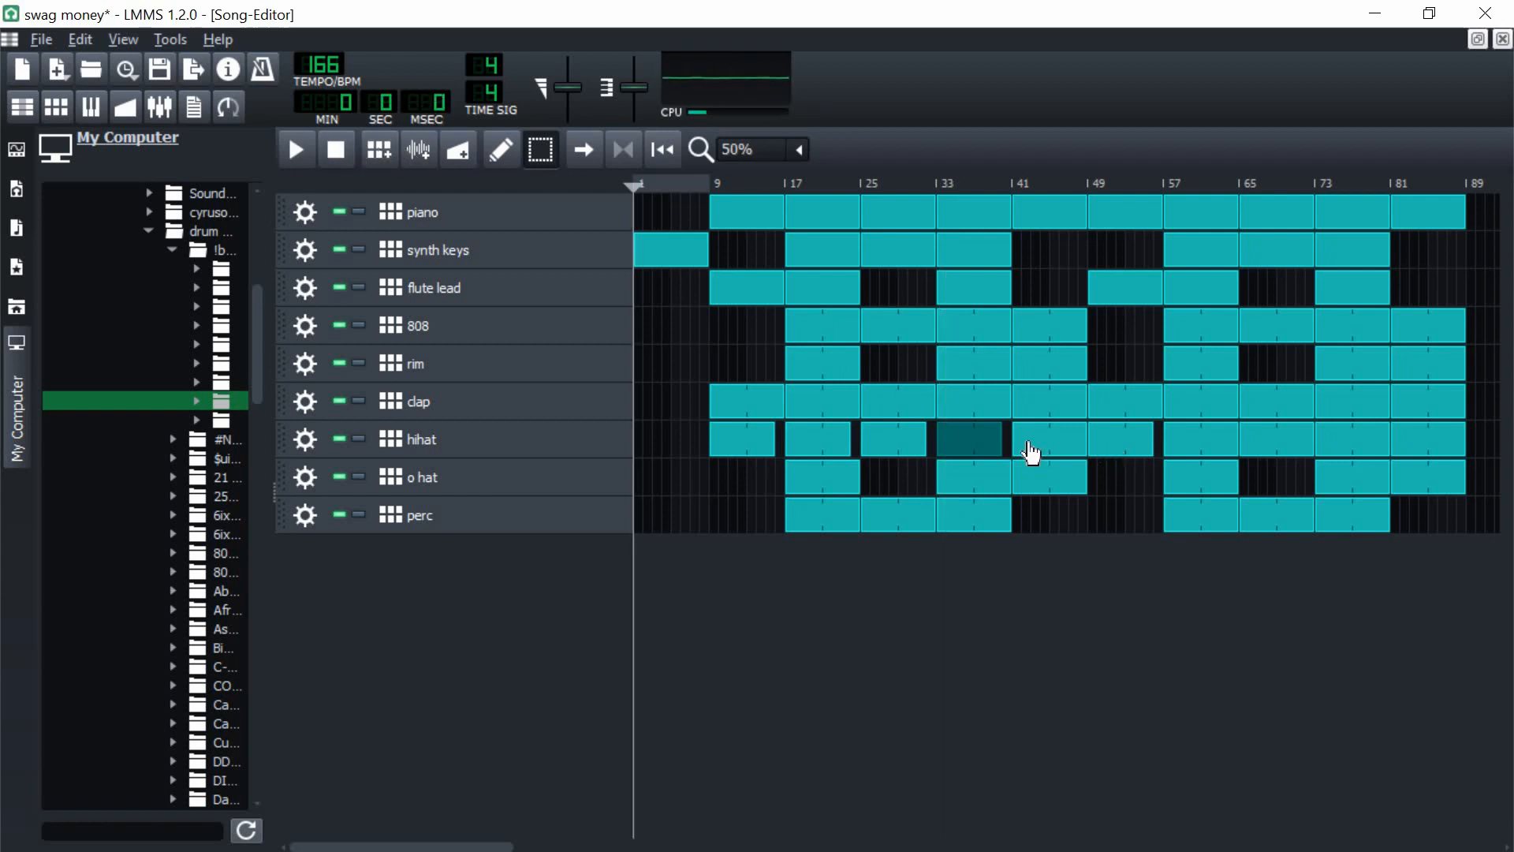
click(888, 492)
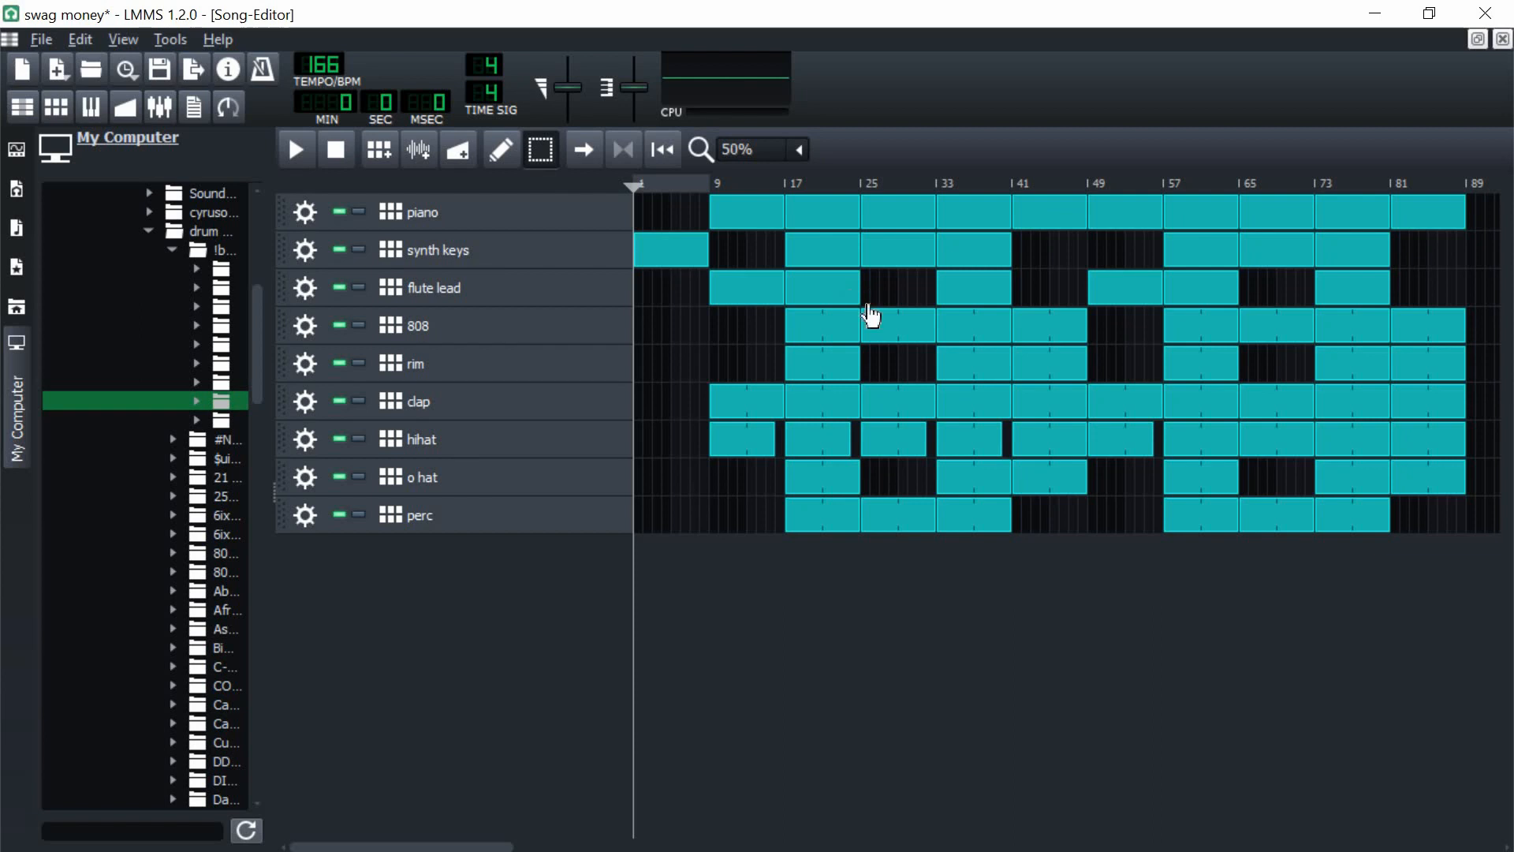
Step: Zoom the song view to 100%, play the arrangement from the start and close the Edit Metadata dialog without entering any tags
scroll(886, 344, up, 1)
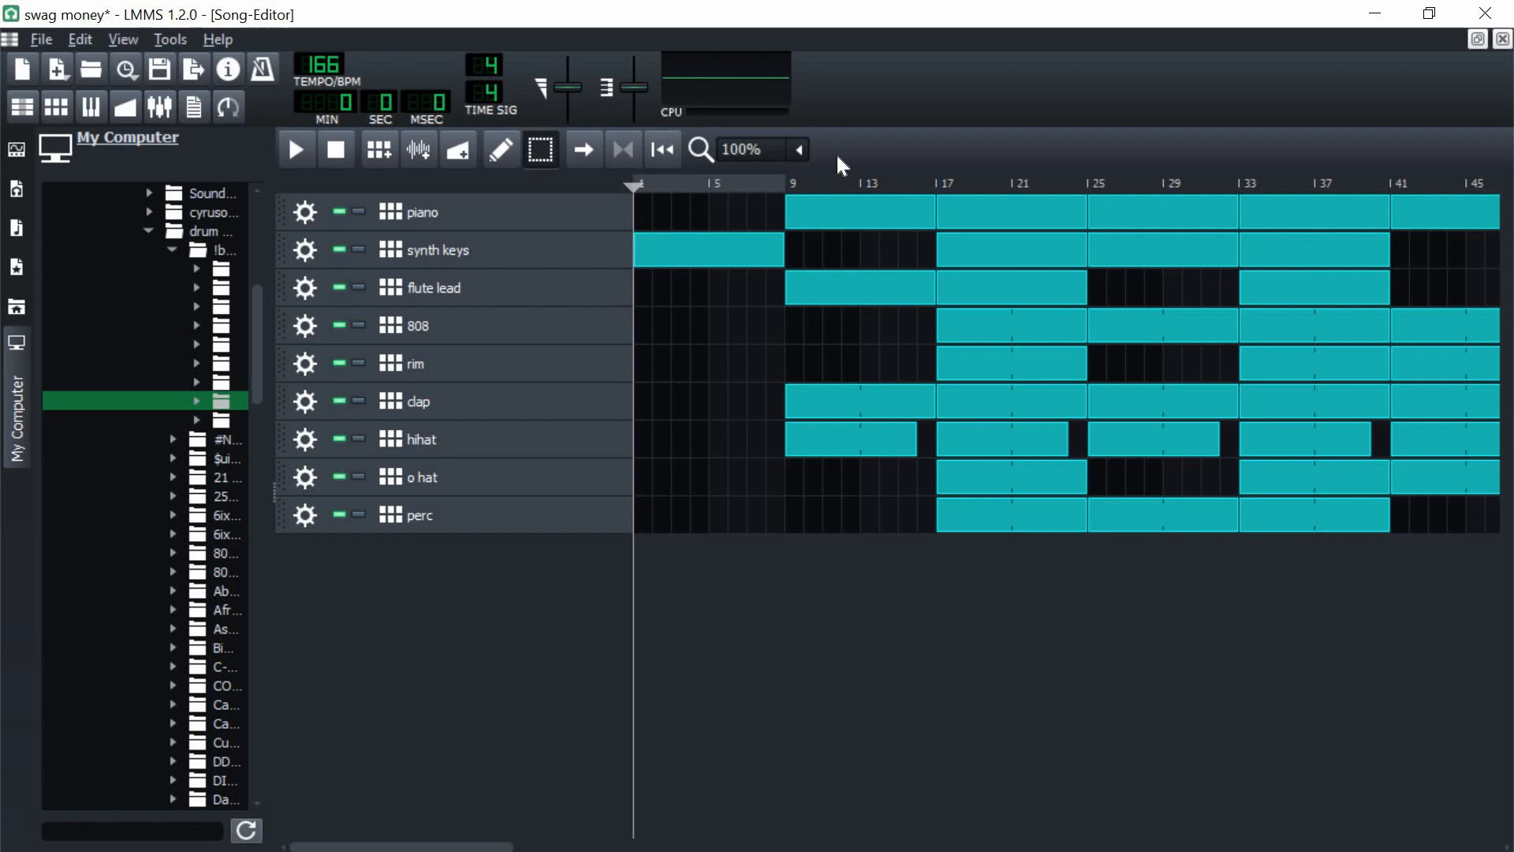
click(294, 160)
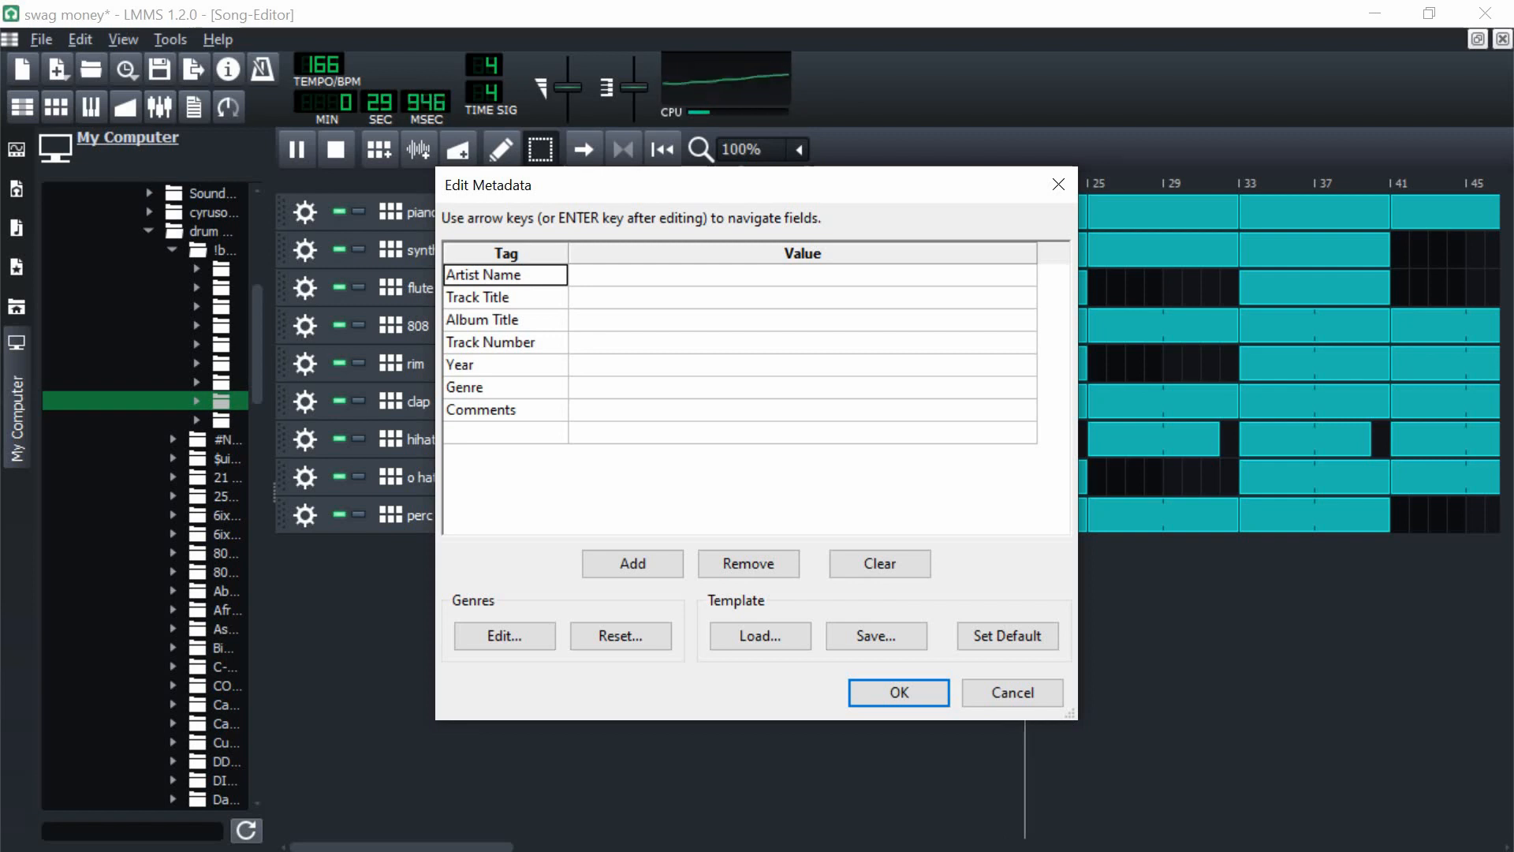
click(963, 690)
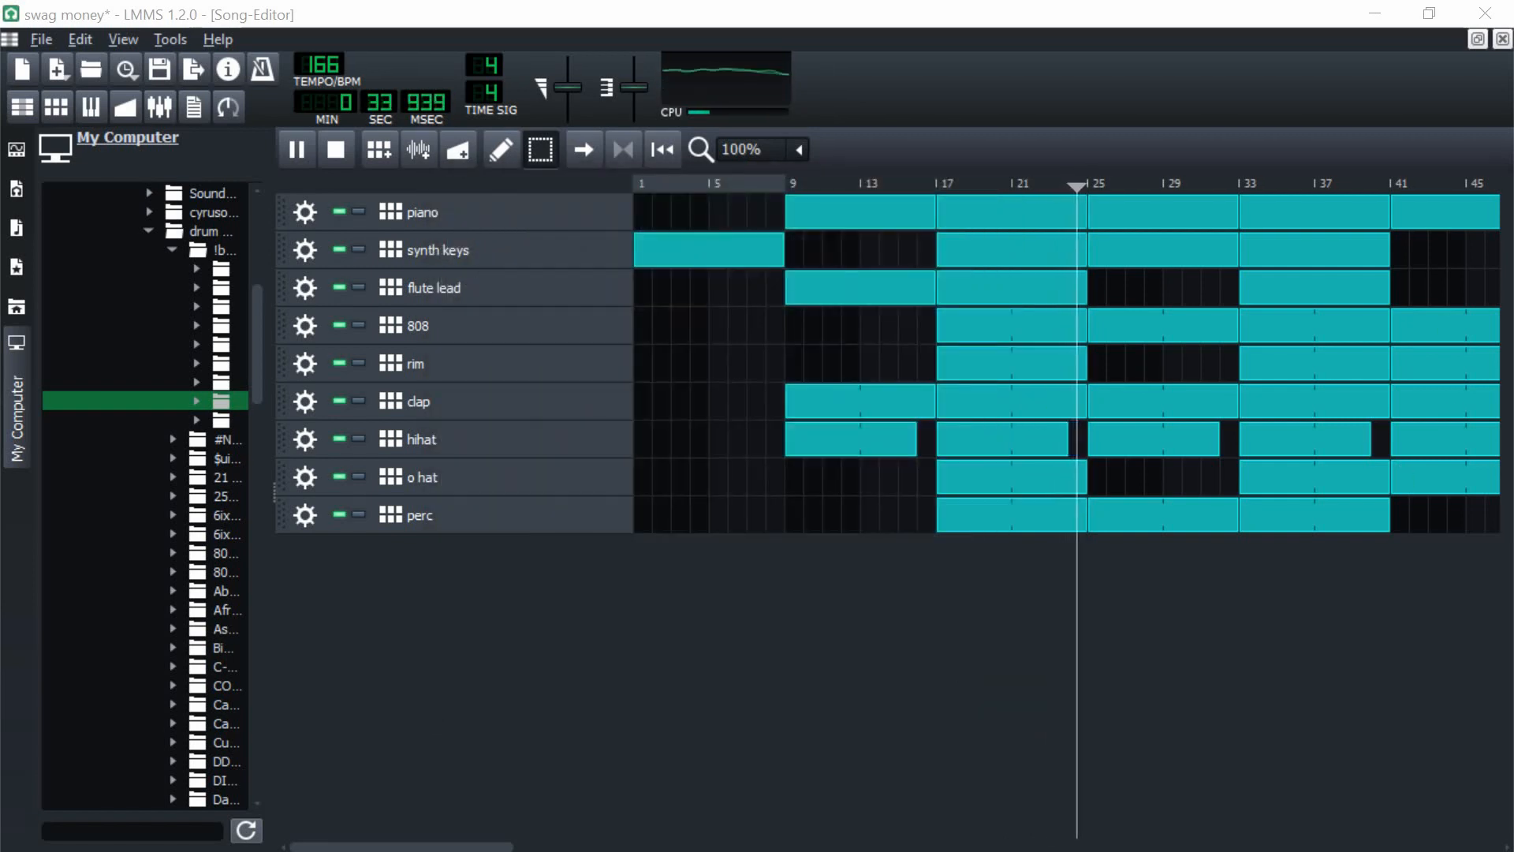